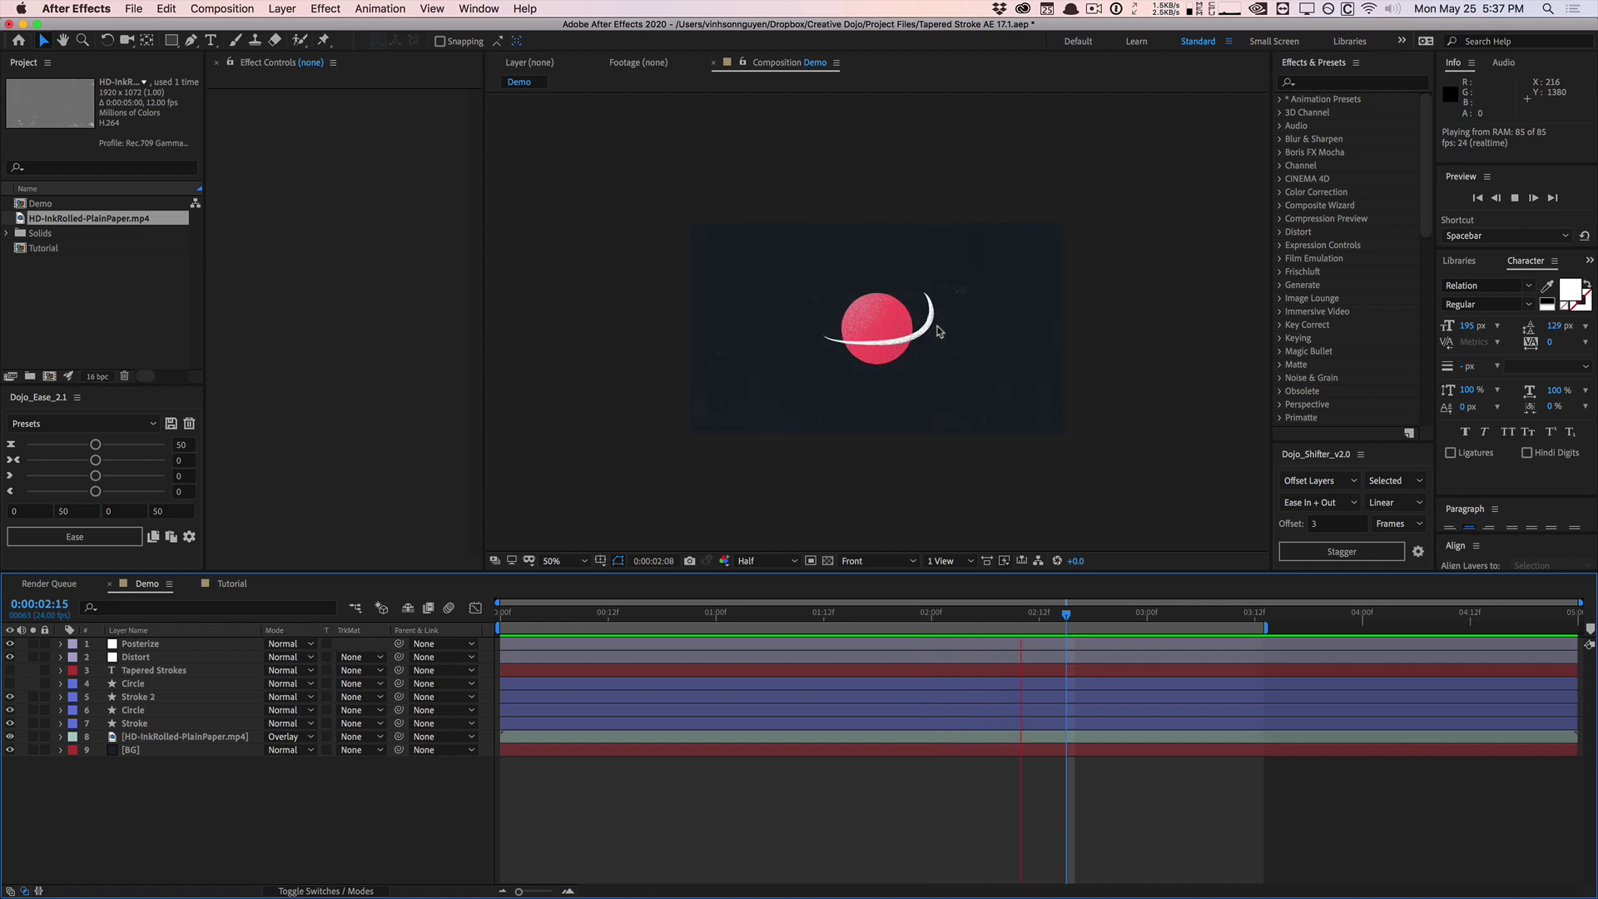
# Open the Tutorial composition and move the playhead to 0:00:01:16.
pyautogui.click(229, 584)
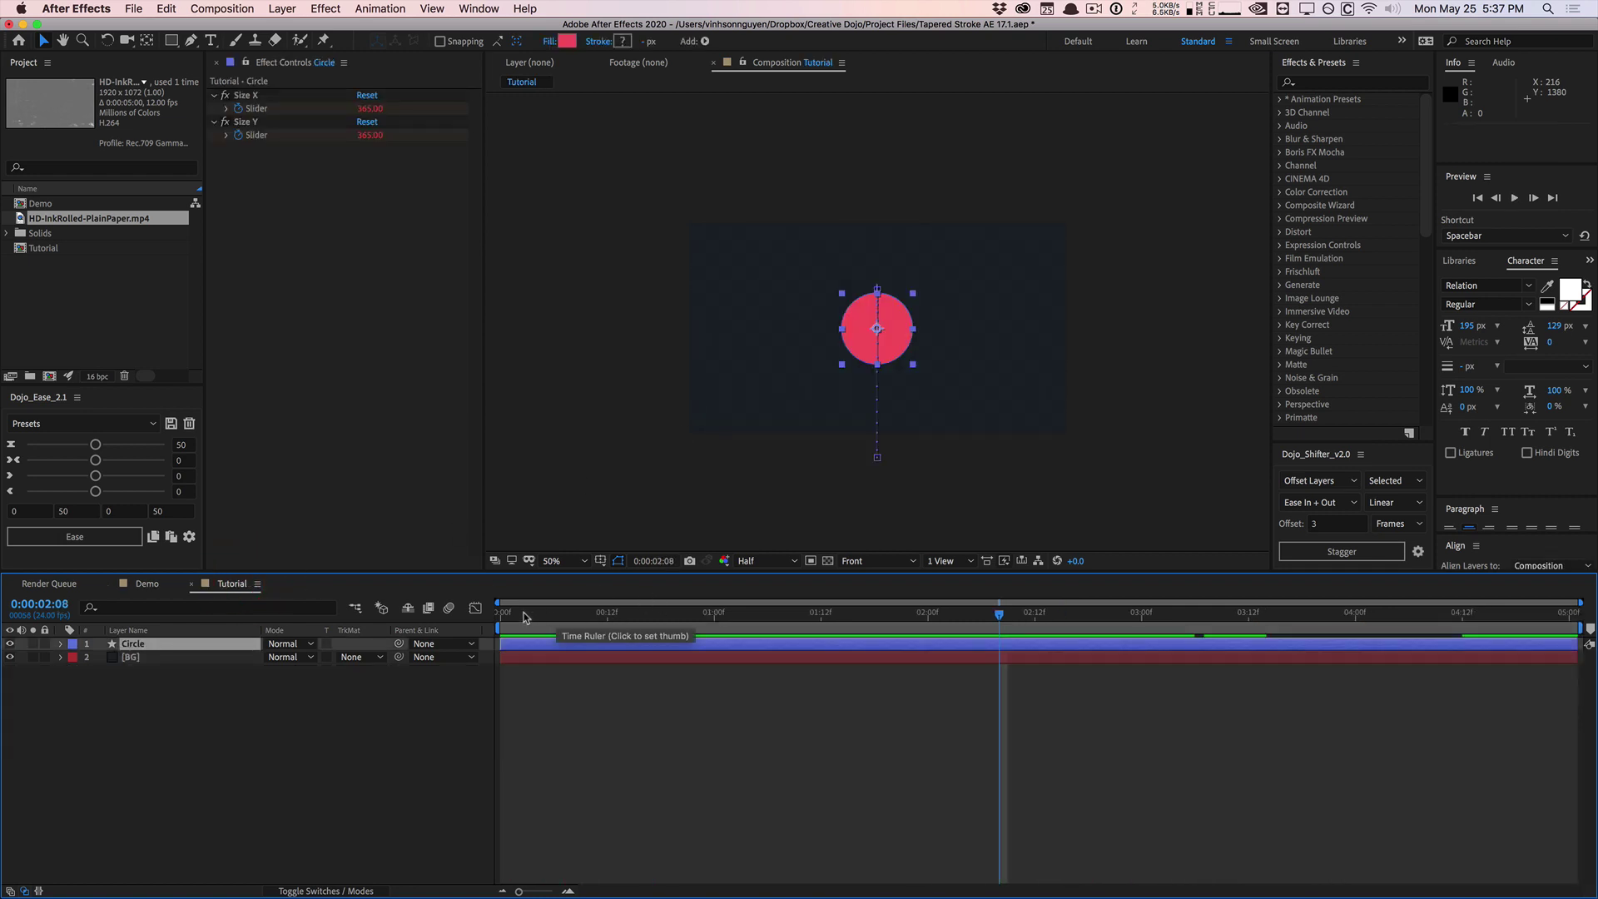
pyautogui.moveTo(541, 616)
pyautogui.mouseDown()
pyautogui.moveTo(507, 616)
pyautogui.moveTo(758, 614)
pyautogui.moveTo(1042, 568)
pyautogui.moveTo(1272, 573)
pyautogui.moveTo(859, 587)
pyautogui.mouseUp()
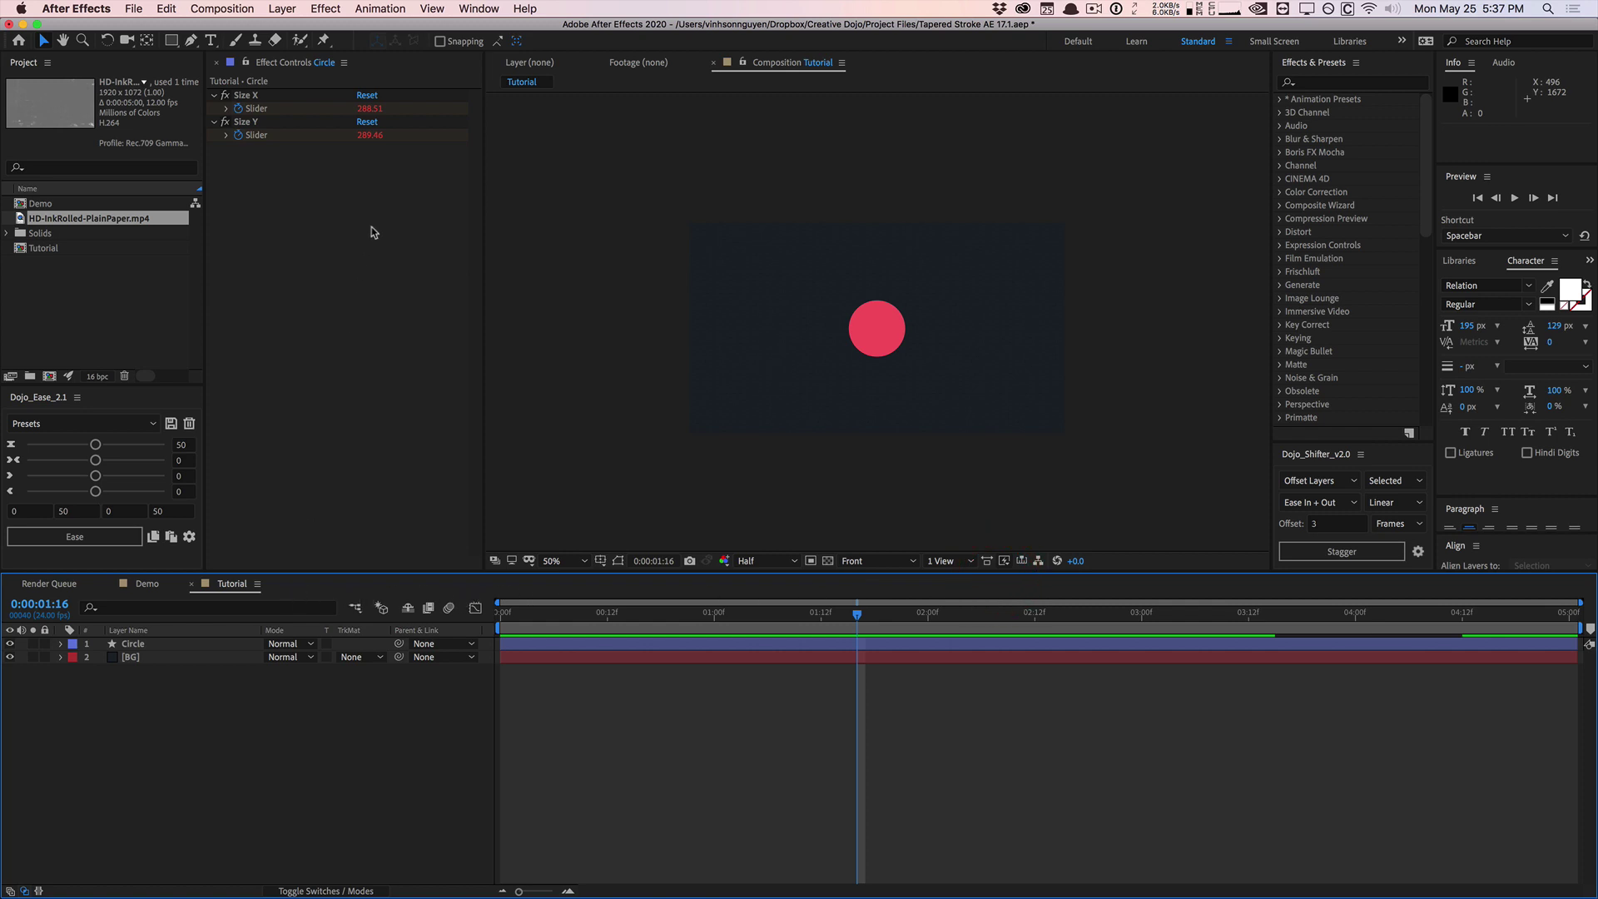
# Activate the Pen tool and turn on the display of layer controls.
pyautogui.click(191, 41)
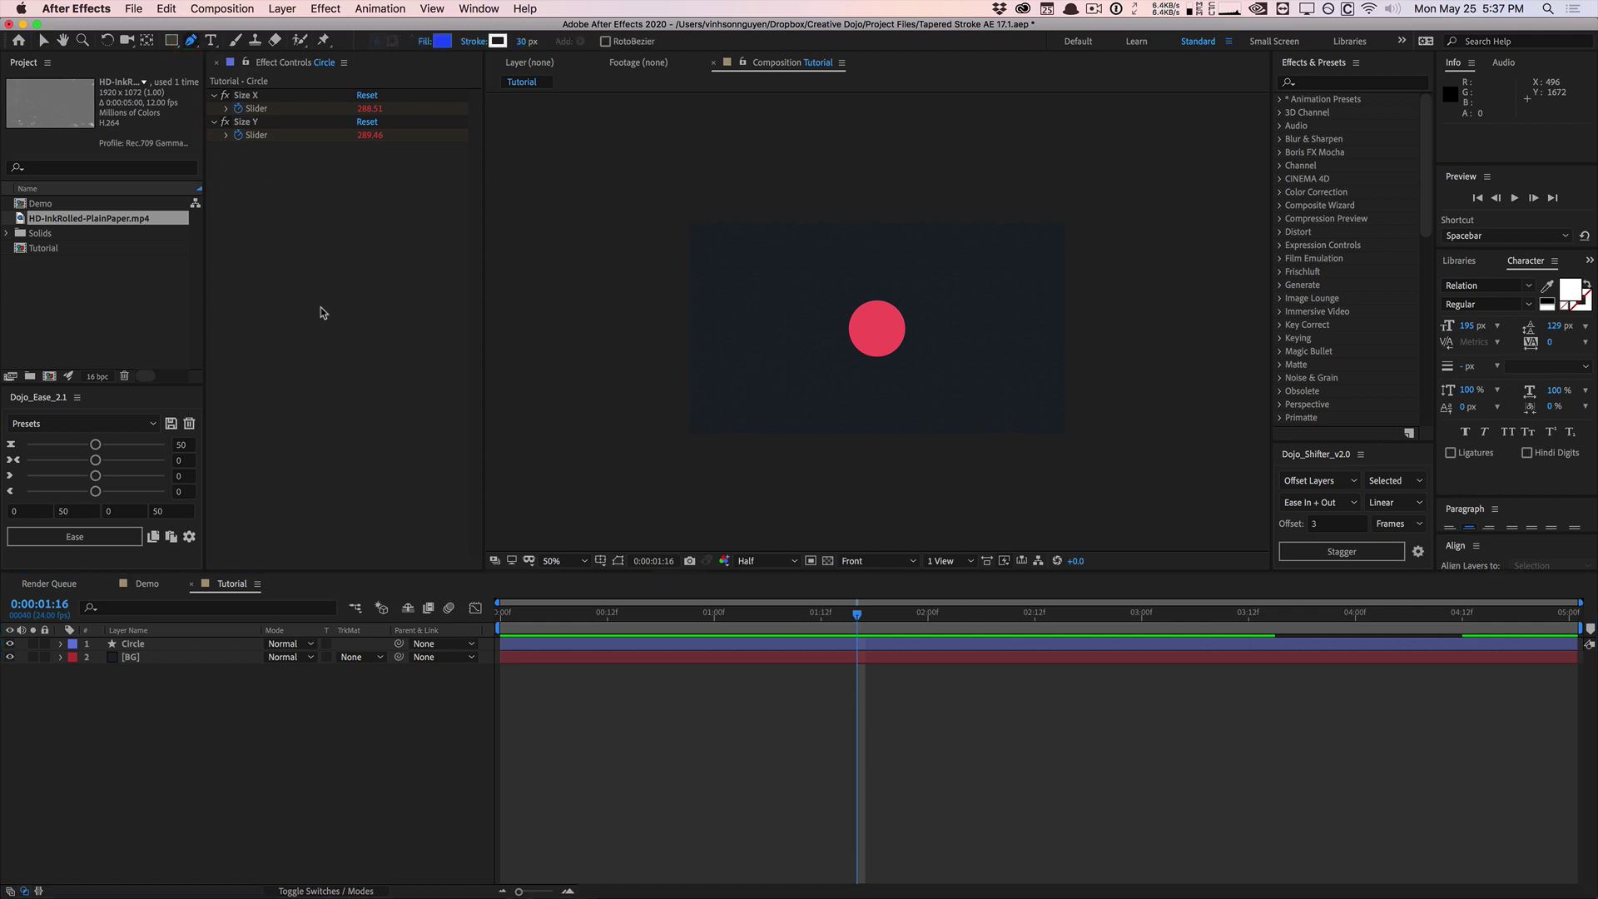
pyautogui.click(429, 8)
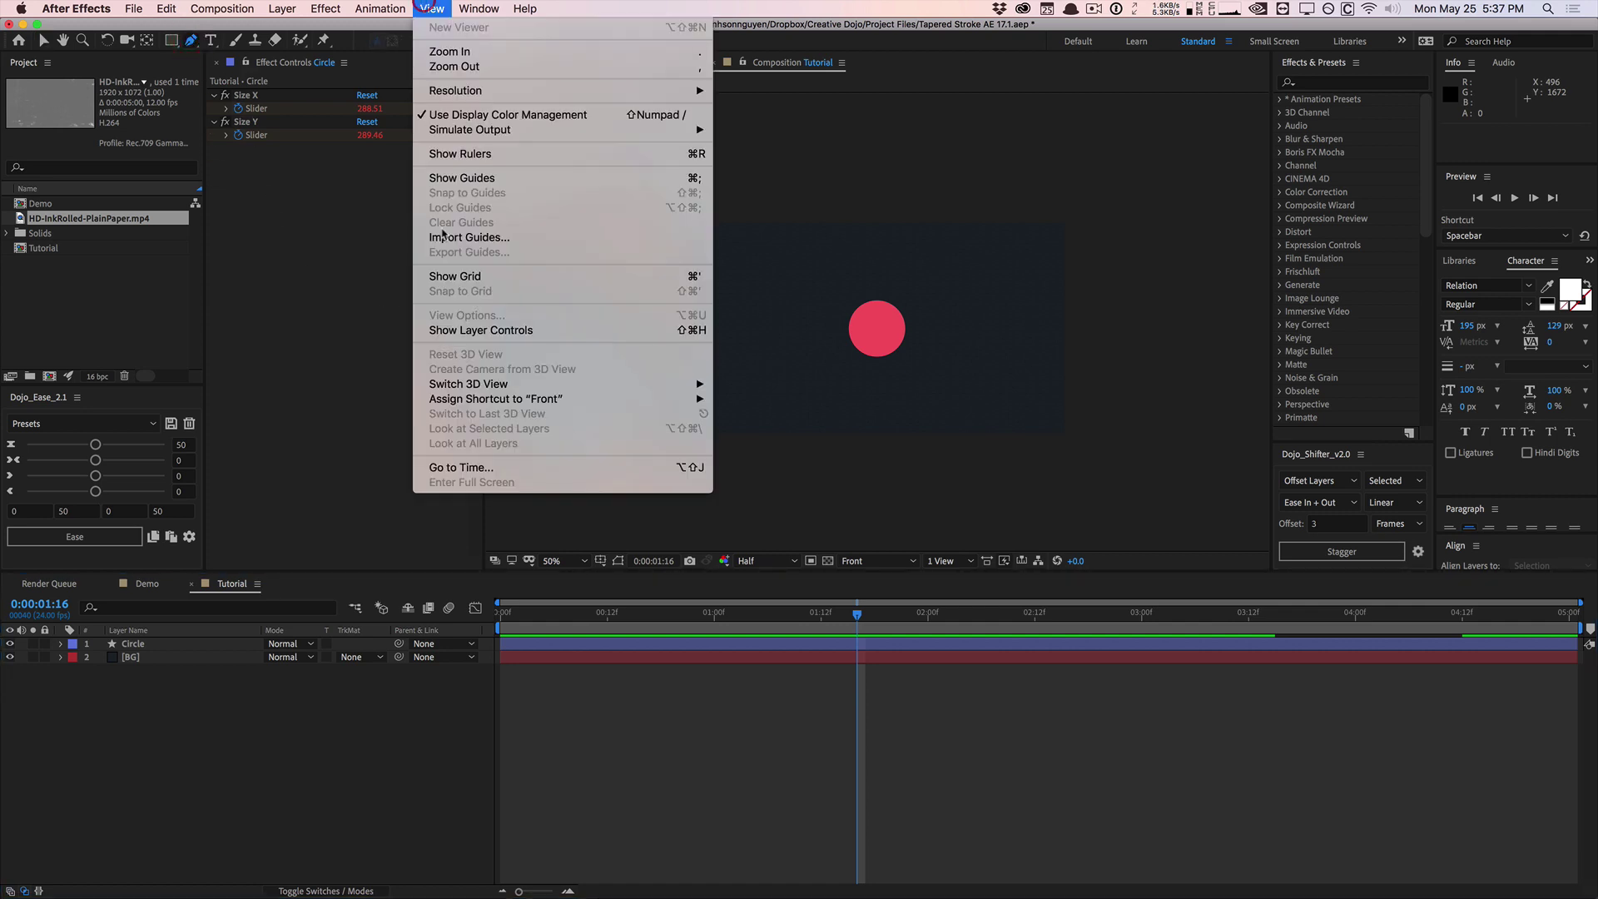
pyautogui.click(458, 330)
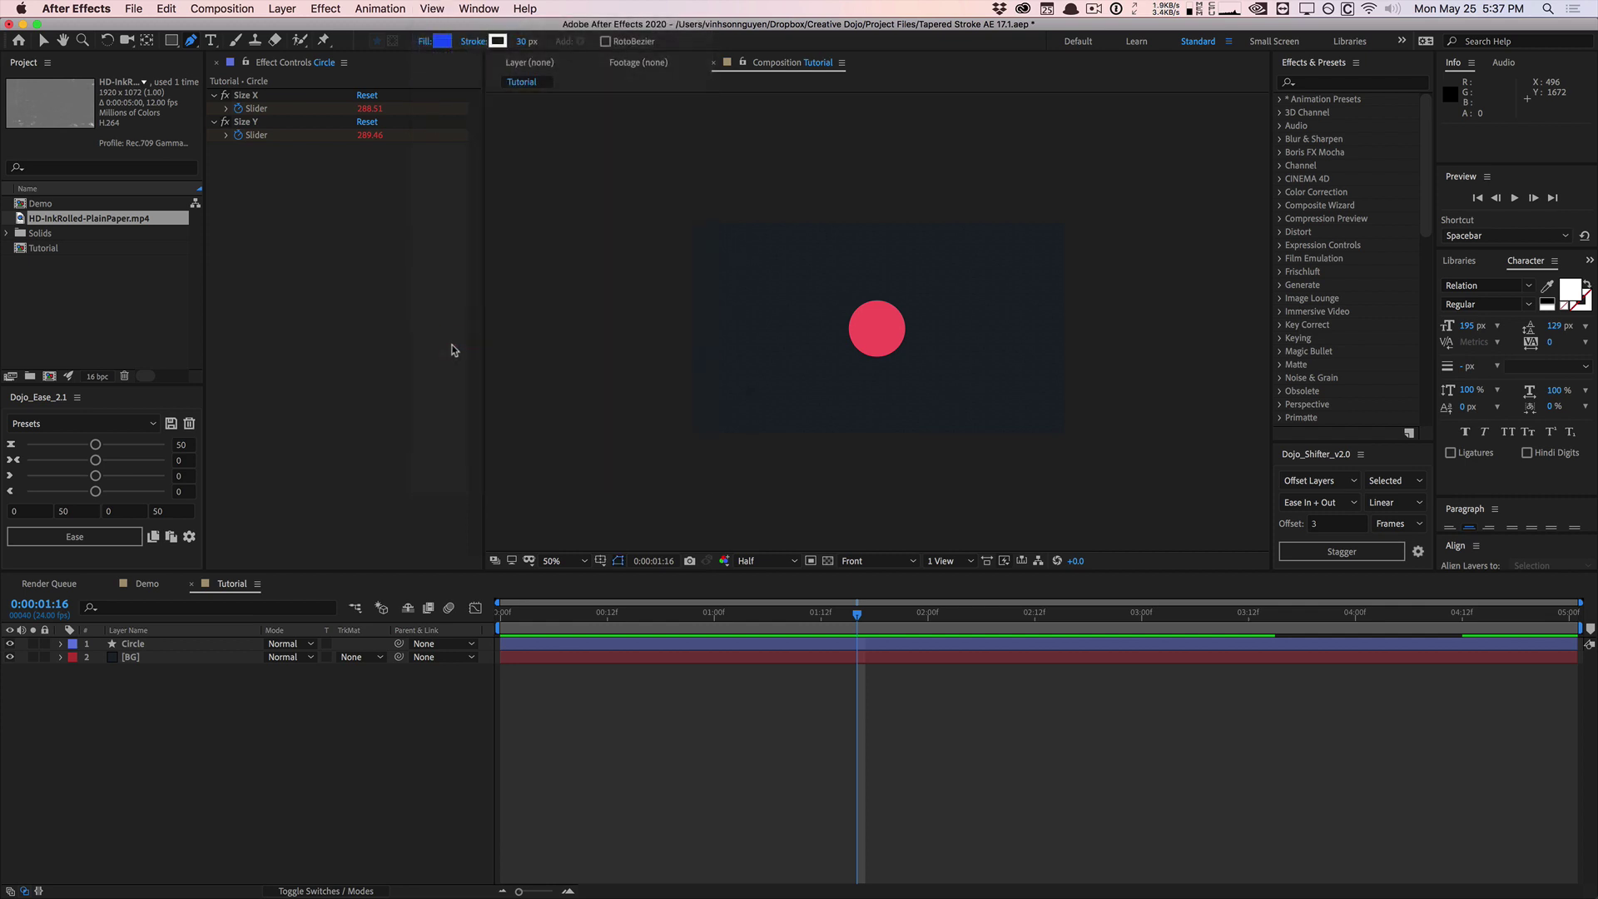
# Set the new shape's fill to None and keep its stroke as a solid color.
pyautogui.click(425, 42)
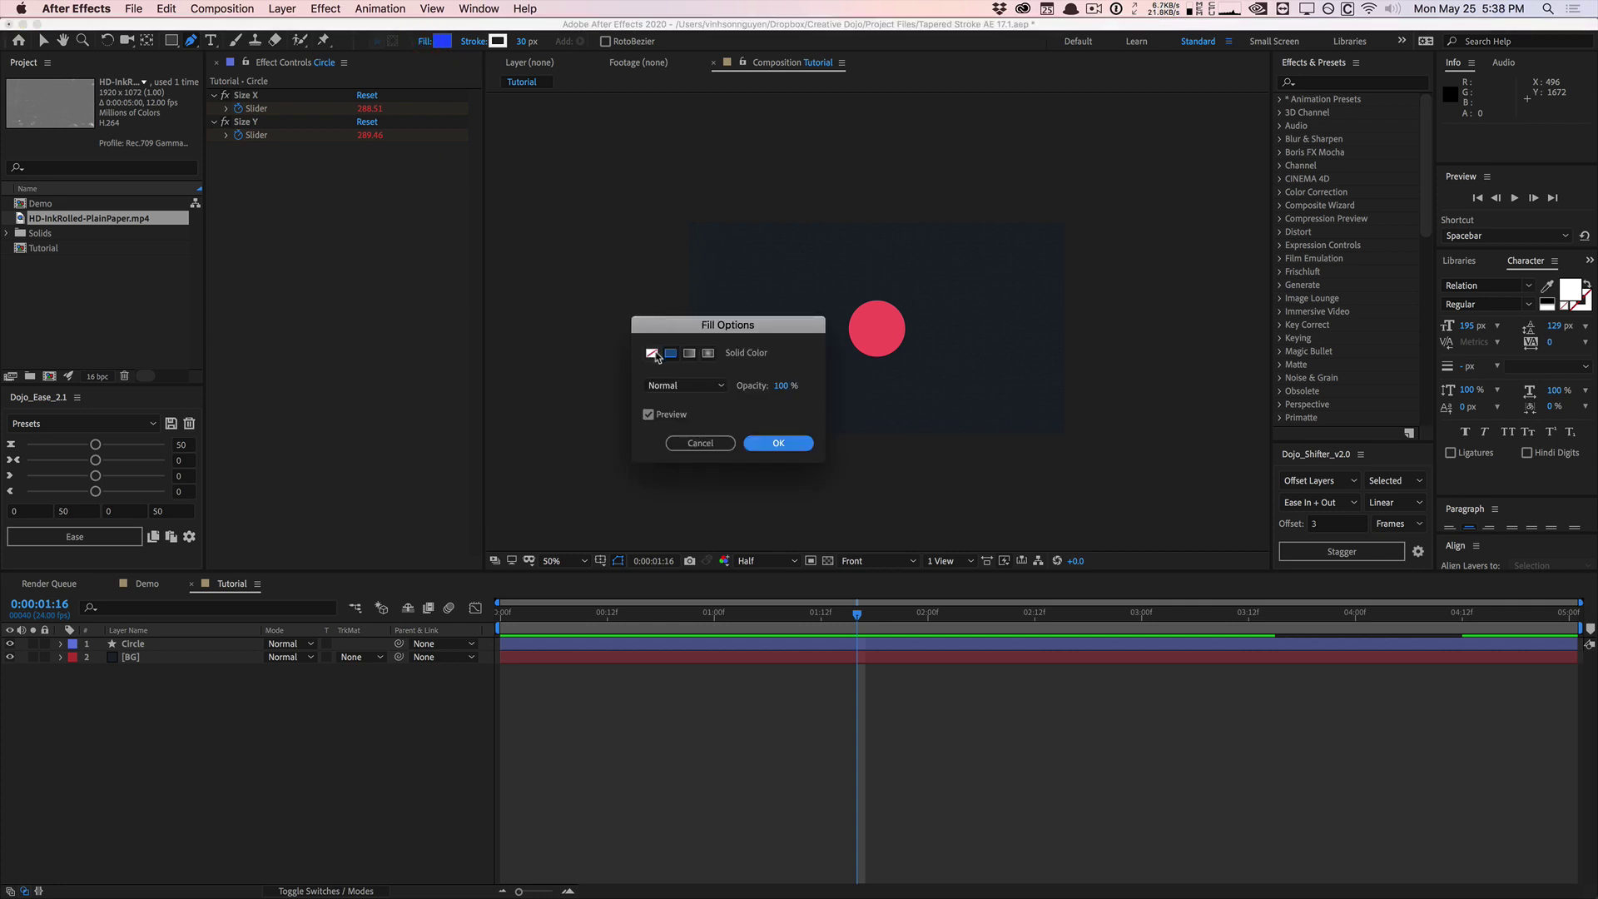
pyautogui.click(653, 353)
pyautogui.click(768, 443)
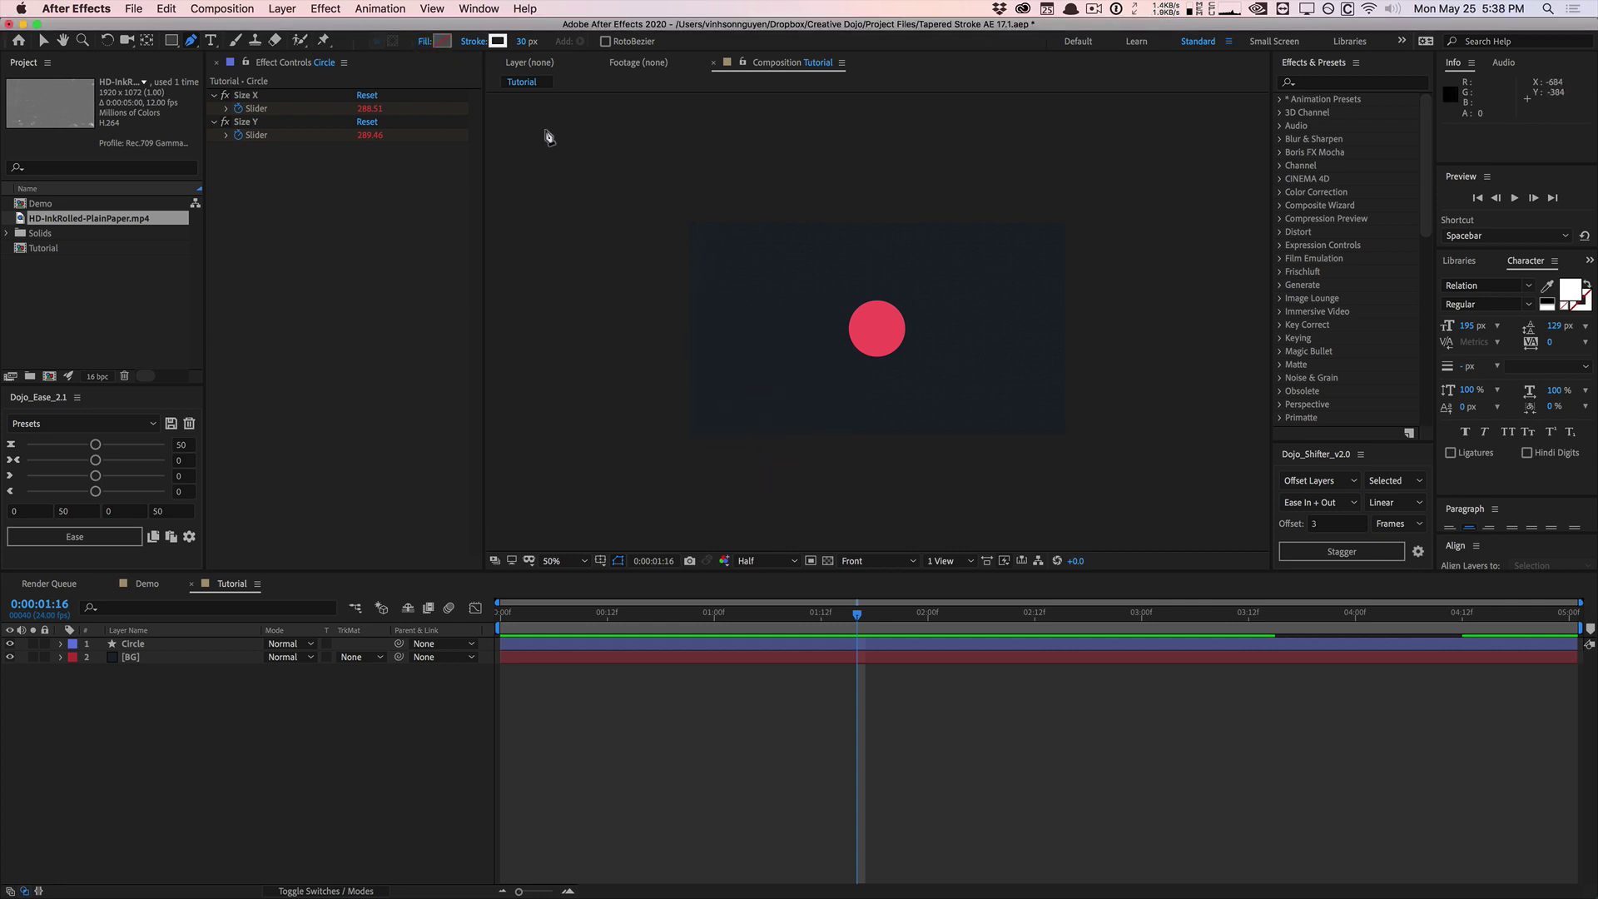
pyautogui.click(473, 42)
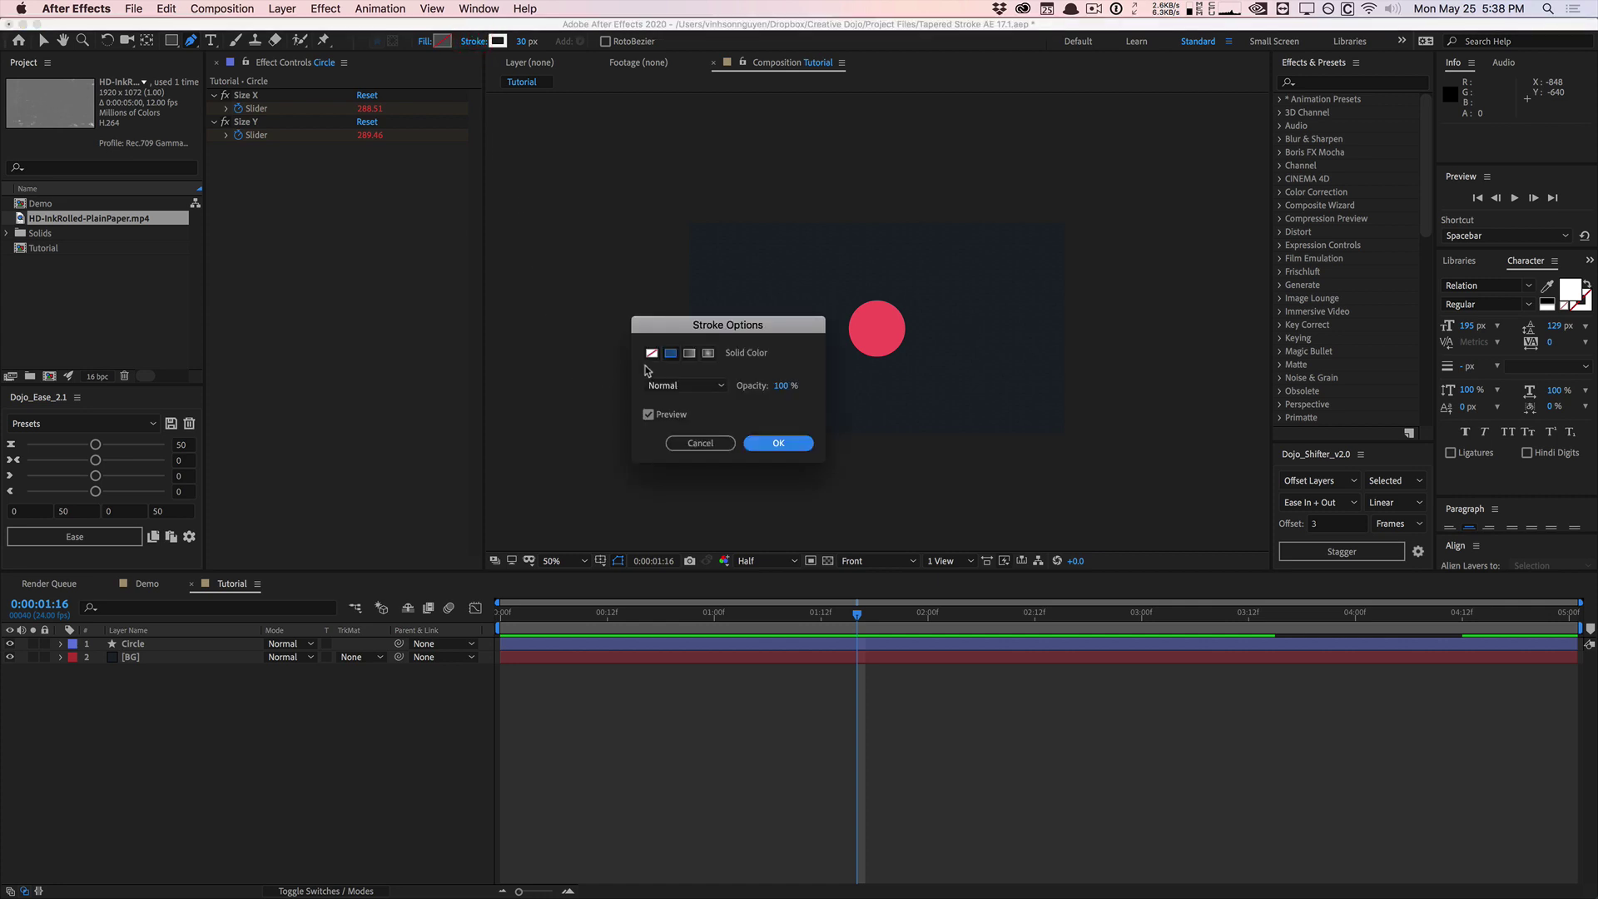
pyautogui.click(767, 442)
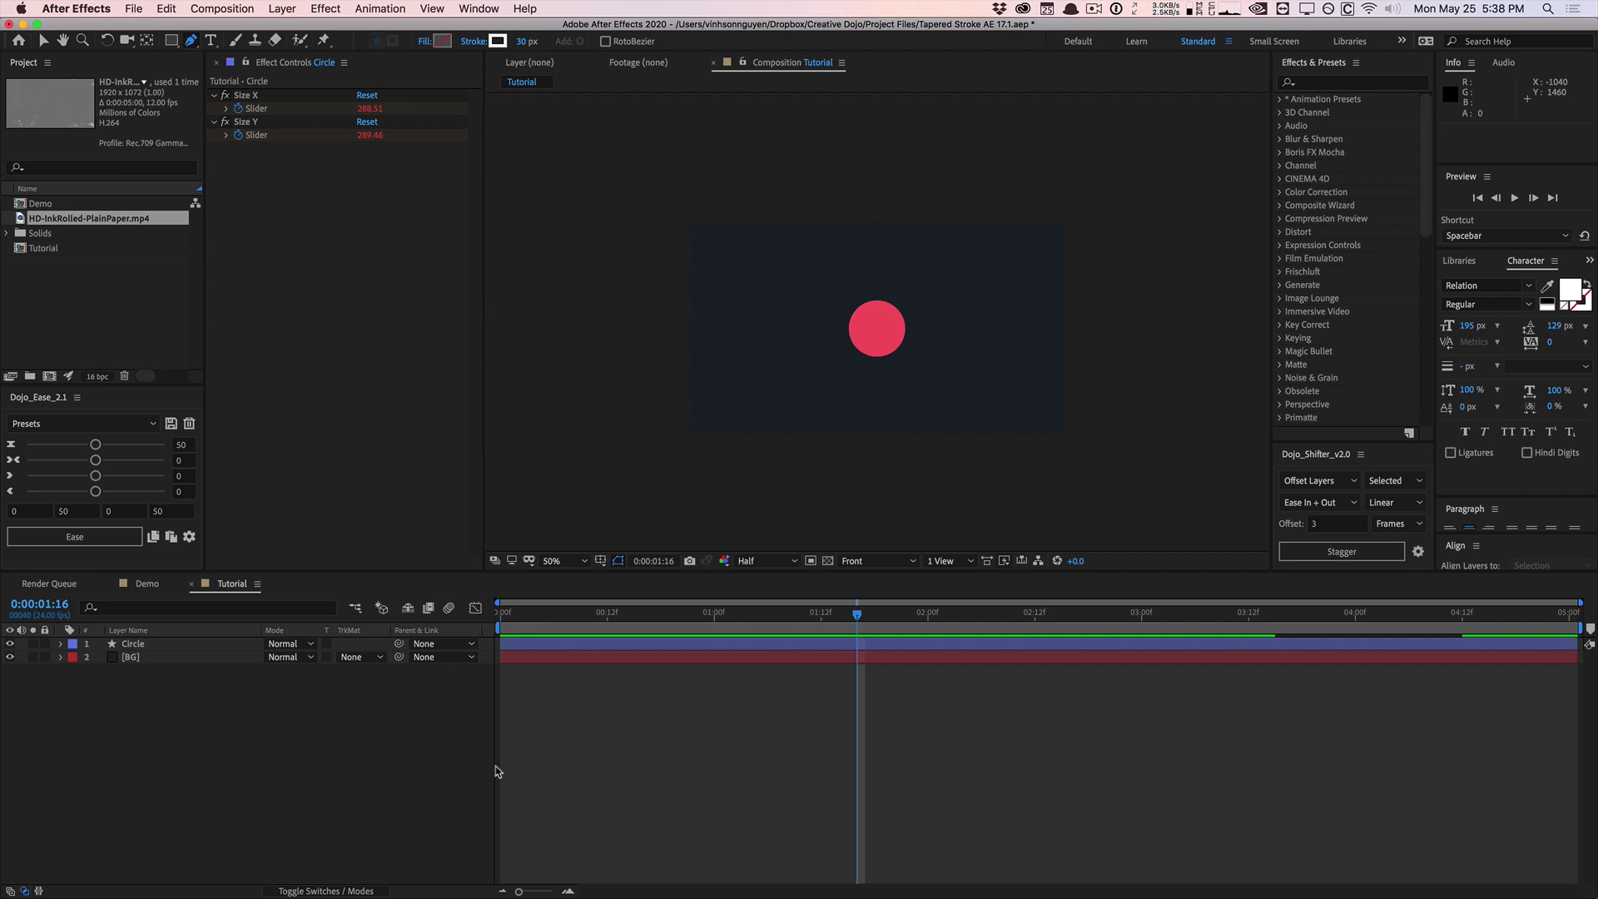
# With no layer selected, draw an open curved path on a new shape layer, looping around the red circle and ending above its right side.
pyautogui.click(373, 687)
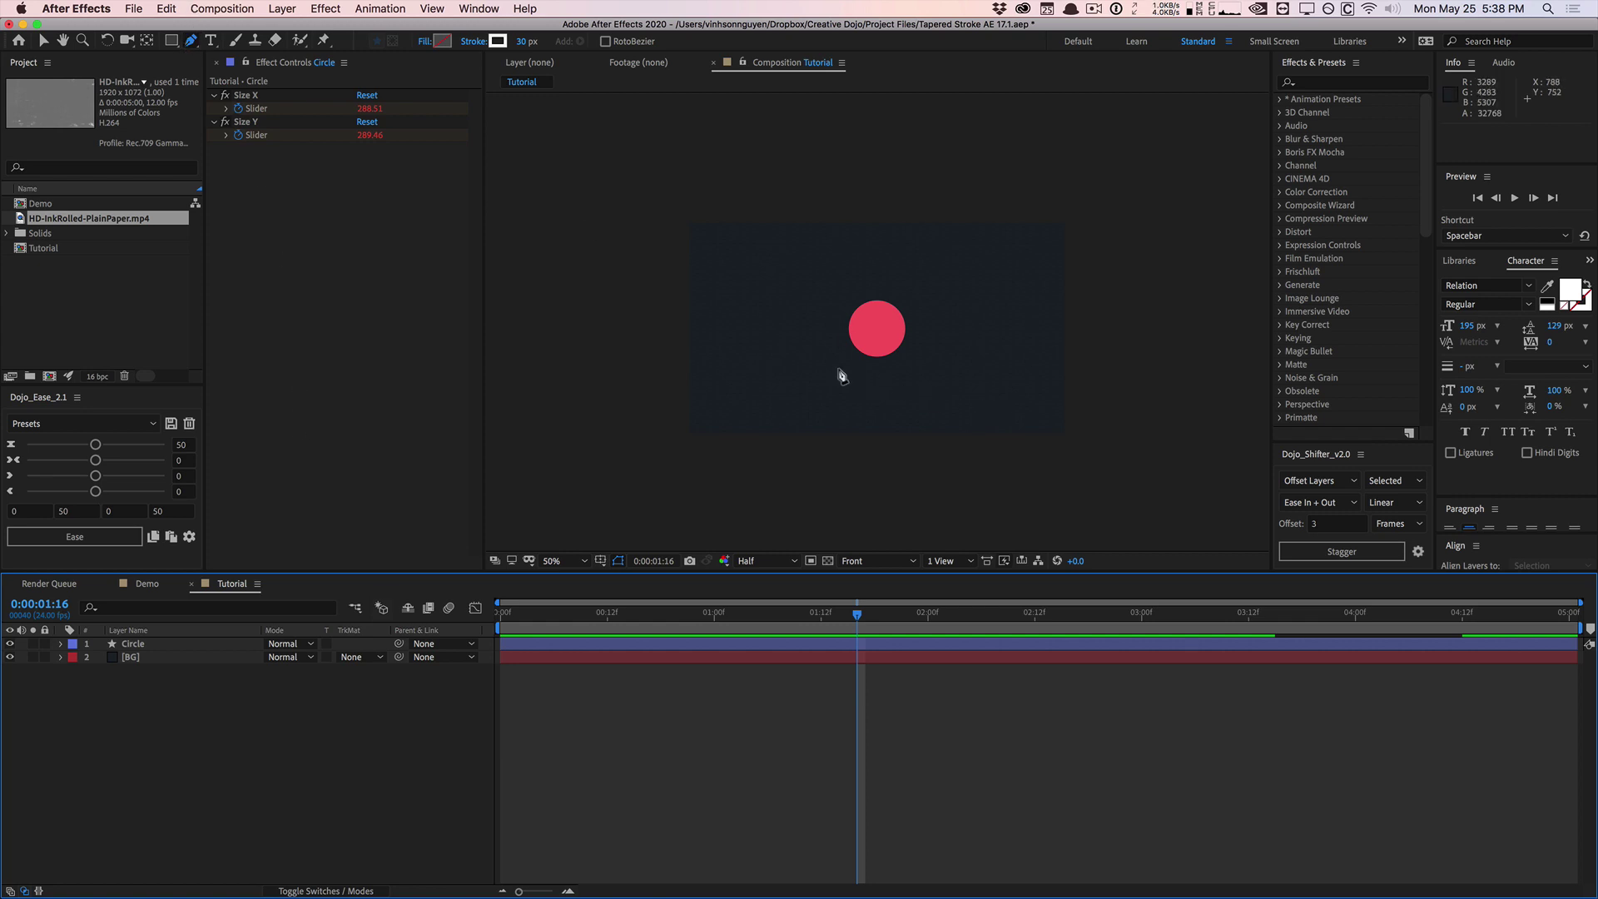
pyautogui.moveTo(820, 354)
pyautogui.mouseDown()
pyautogui.moveTo(906, 350)
pyautogui.moveTo(922, 289)
pyautogui.mouseUp()
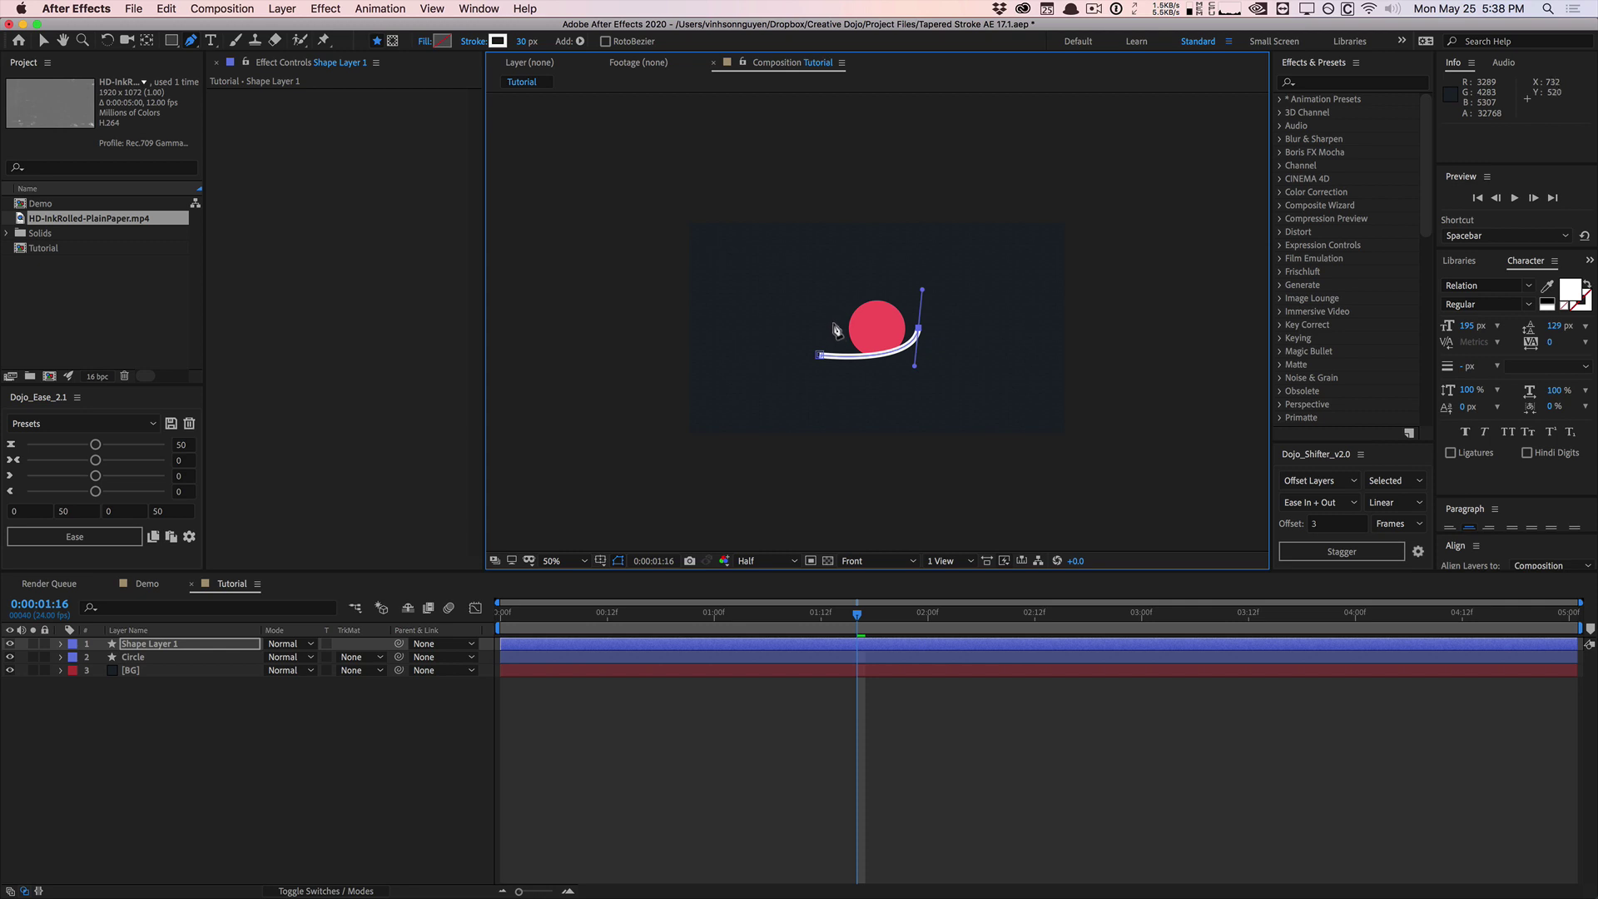
pyautogui.moveTo(833, 320); pyautogui.dragTo(836, 338)
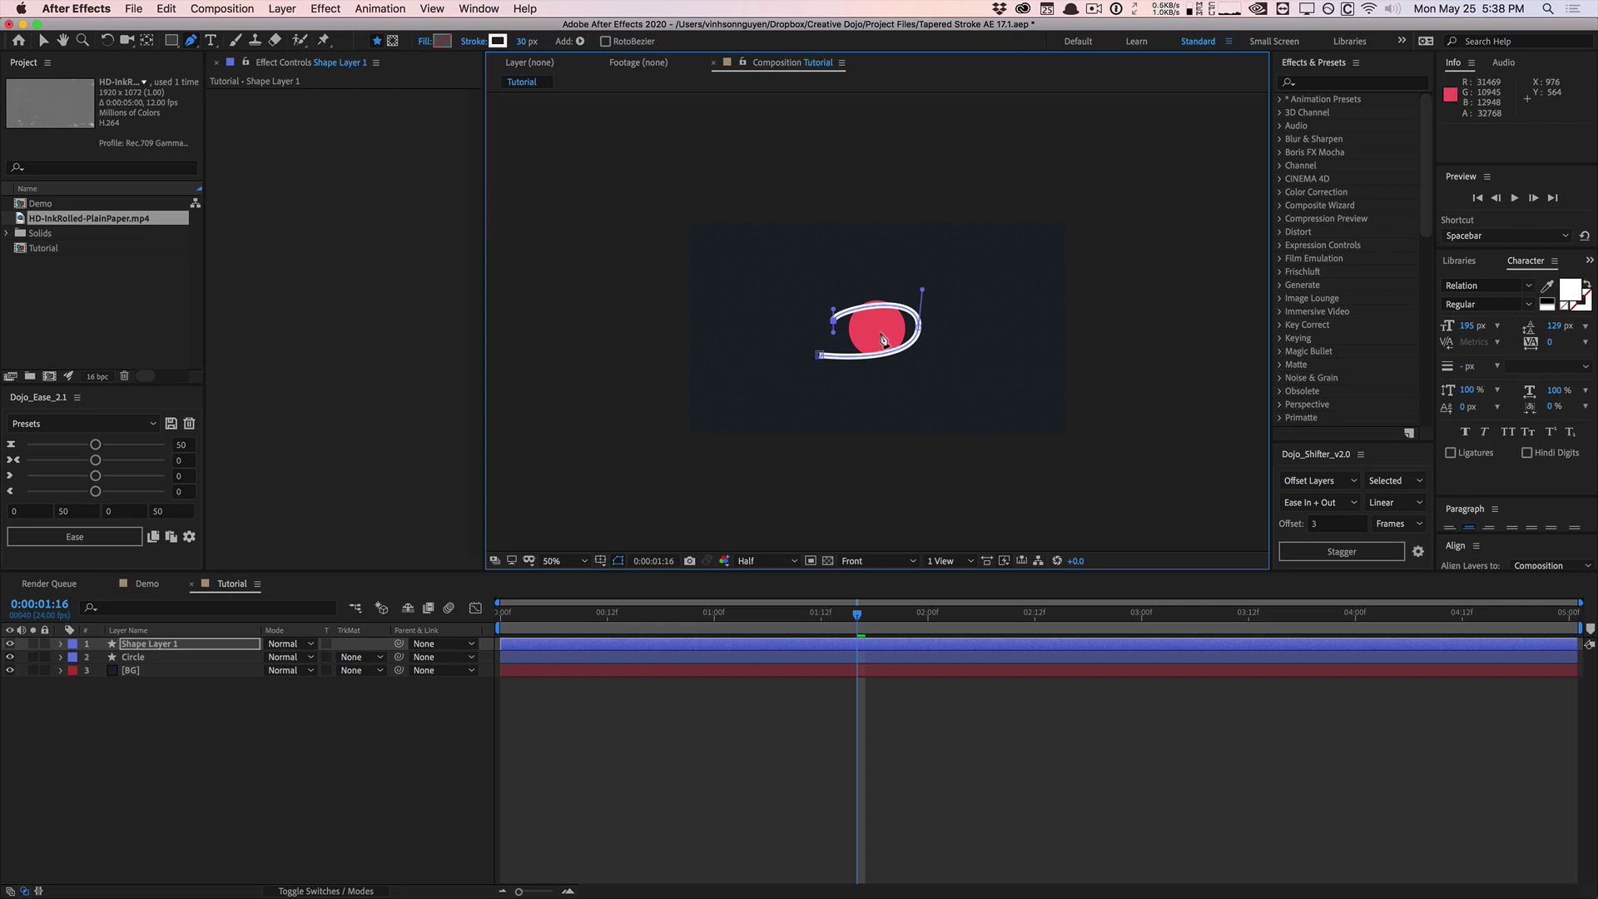
pyautogui.moveTo(880, 333); pyautogui.dragTo(943, 265)
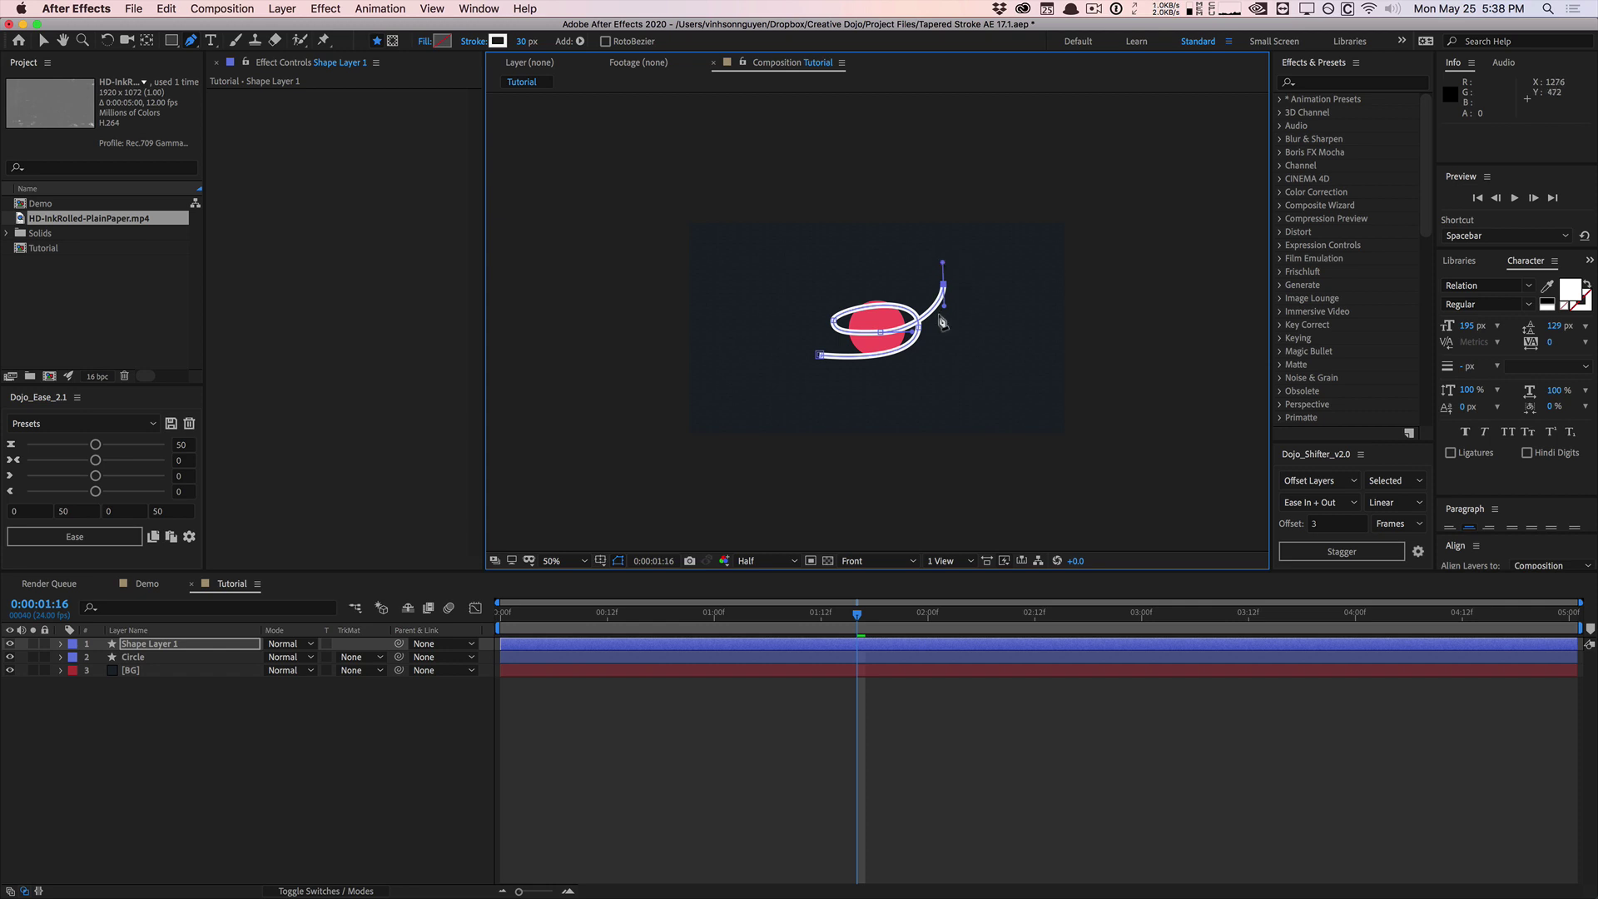
# Refine the looping path by adjusting the right vertex's curve handle and repositioning its points around the circle.
pyautogui.press('v')
pyautogui.click(835, 322)
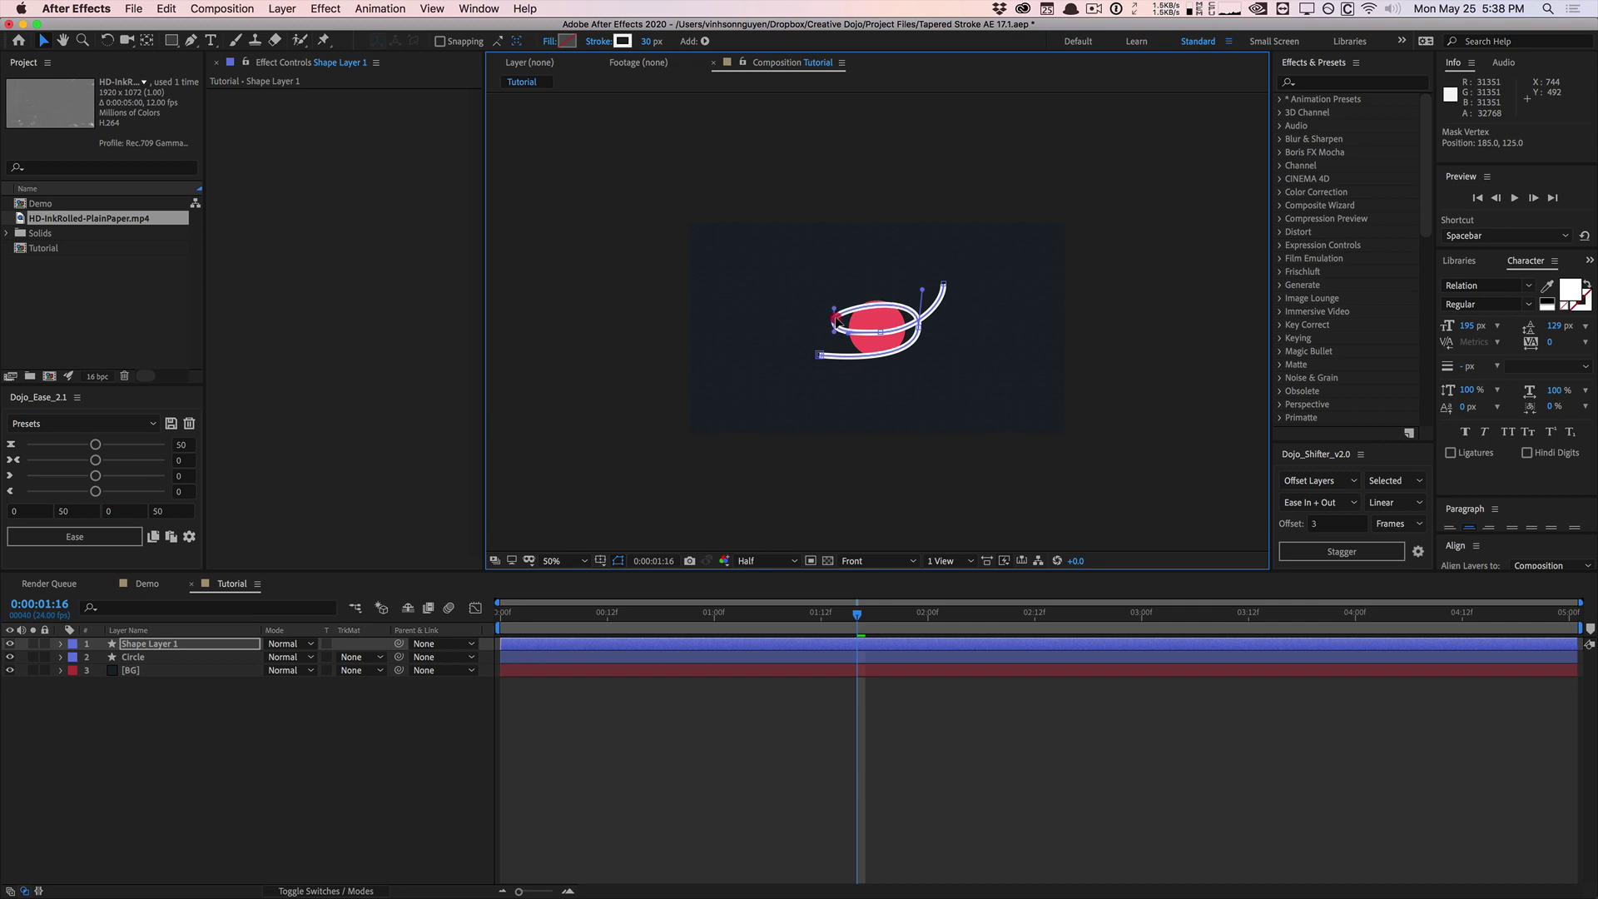
pyautogui.click(919, 328)
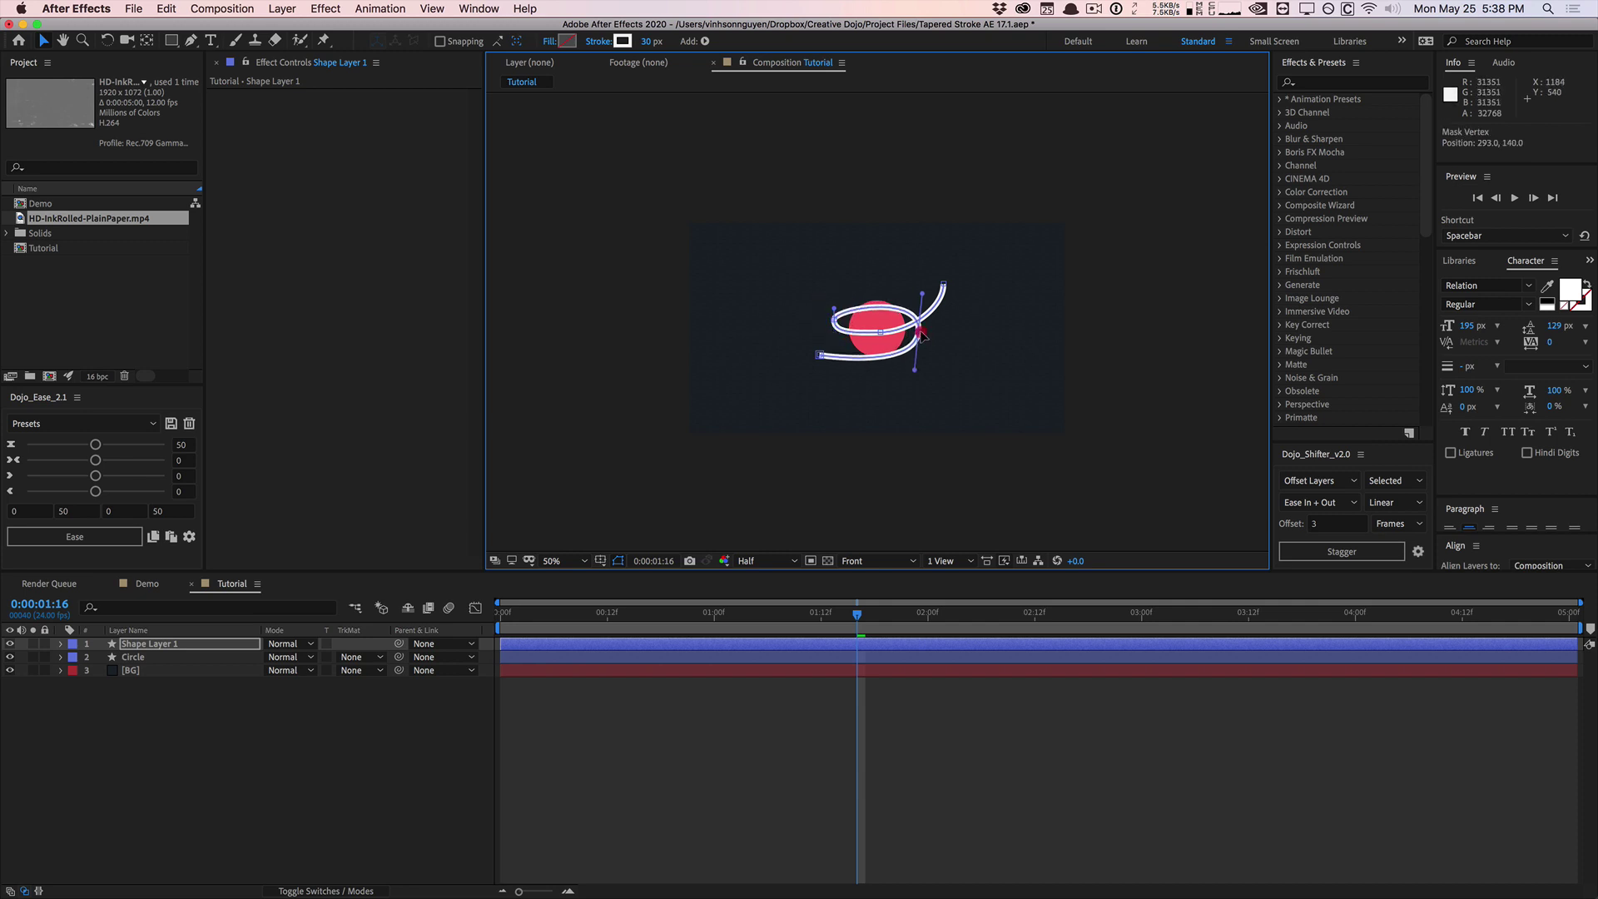
pyautogui.moveTo(922, 294); pyautogui.dragTo(918, 295)
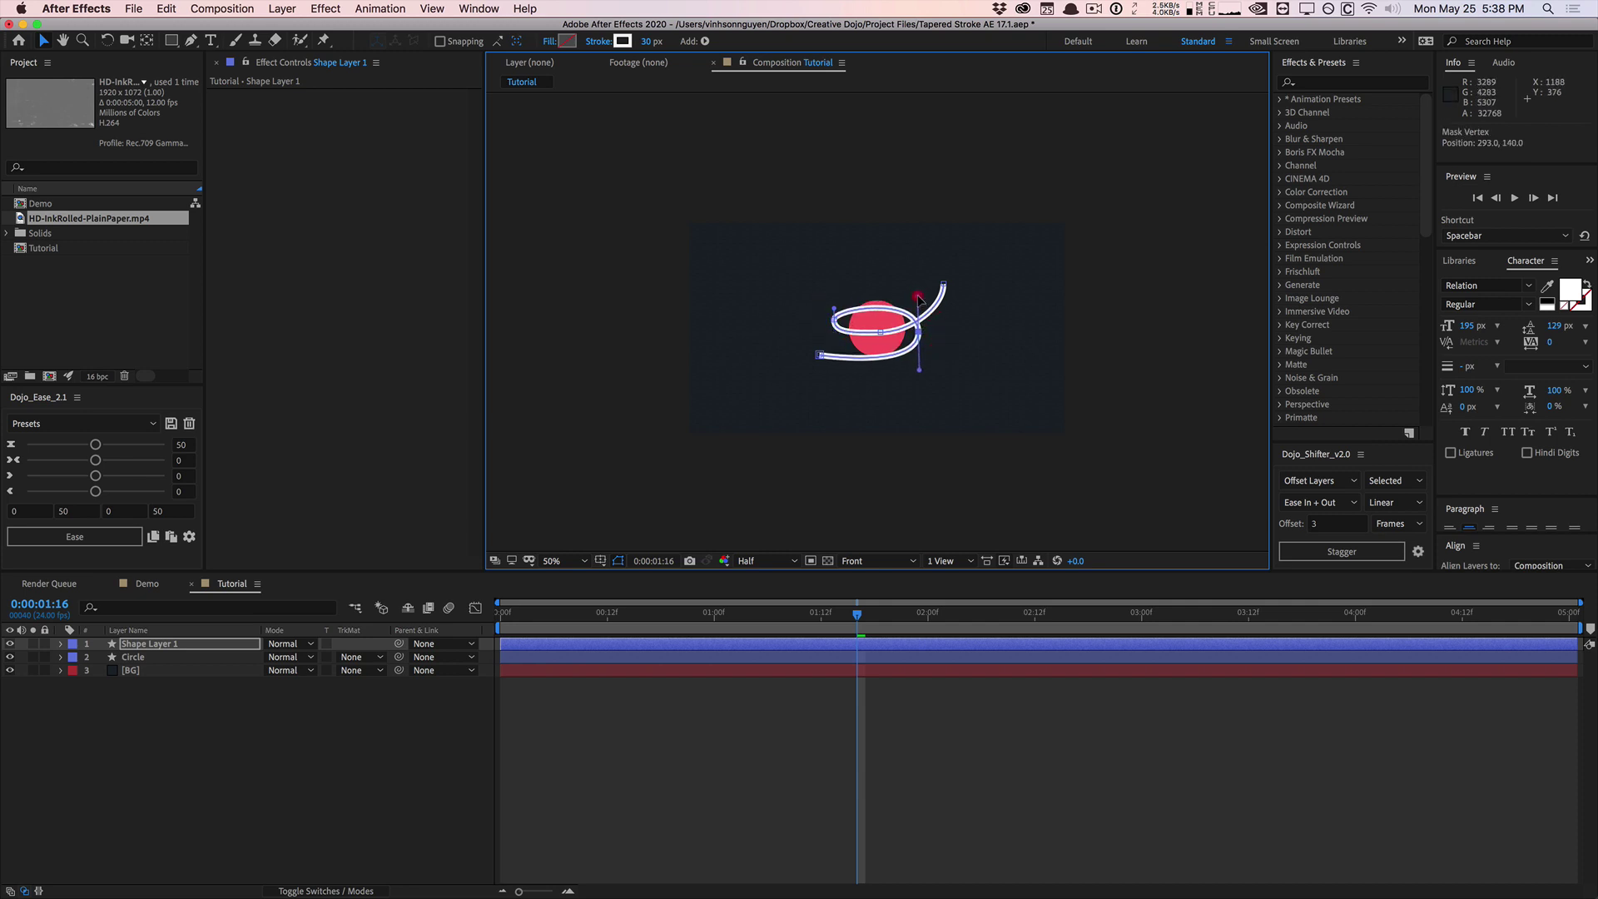
pyautogui.moveTo(821, 355); pyautogui.dragTo(830, 359)
# Rename the new shape layer as Stroke.
pyautogui.click(138, 708)
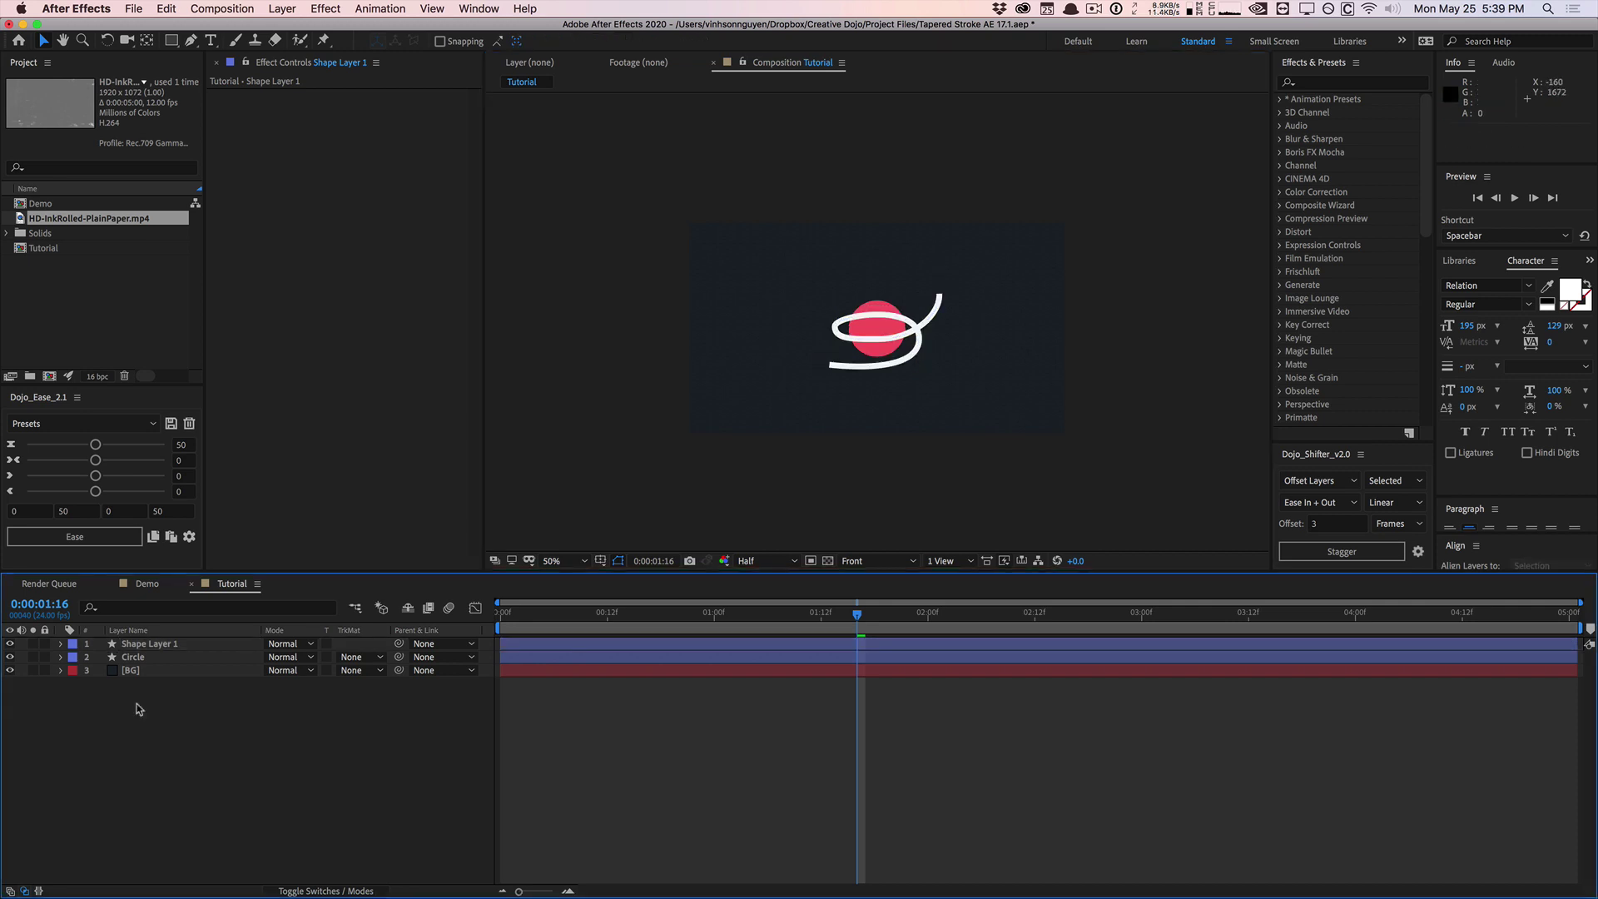
pyautogui.click(146, 645)
pyautogui.press('Return')
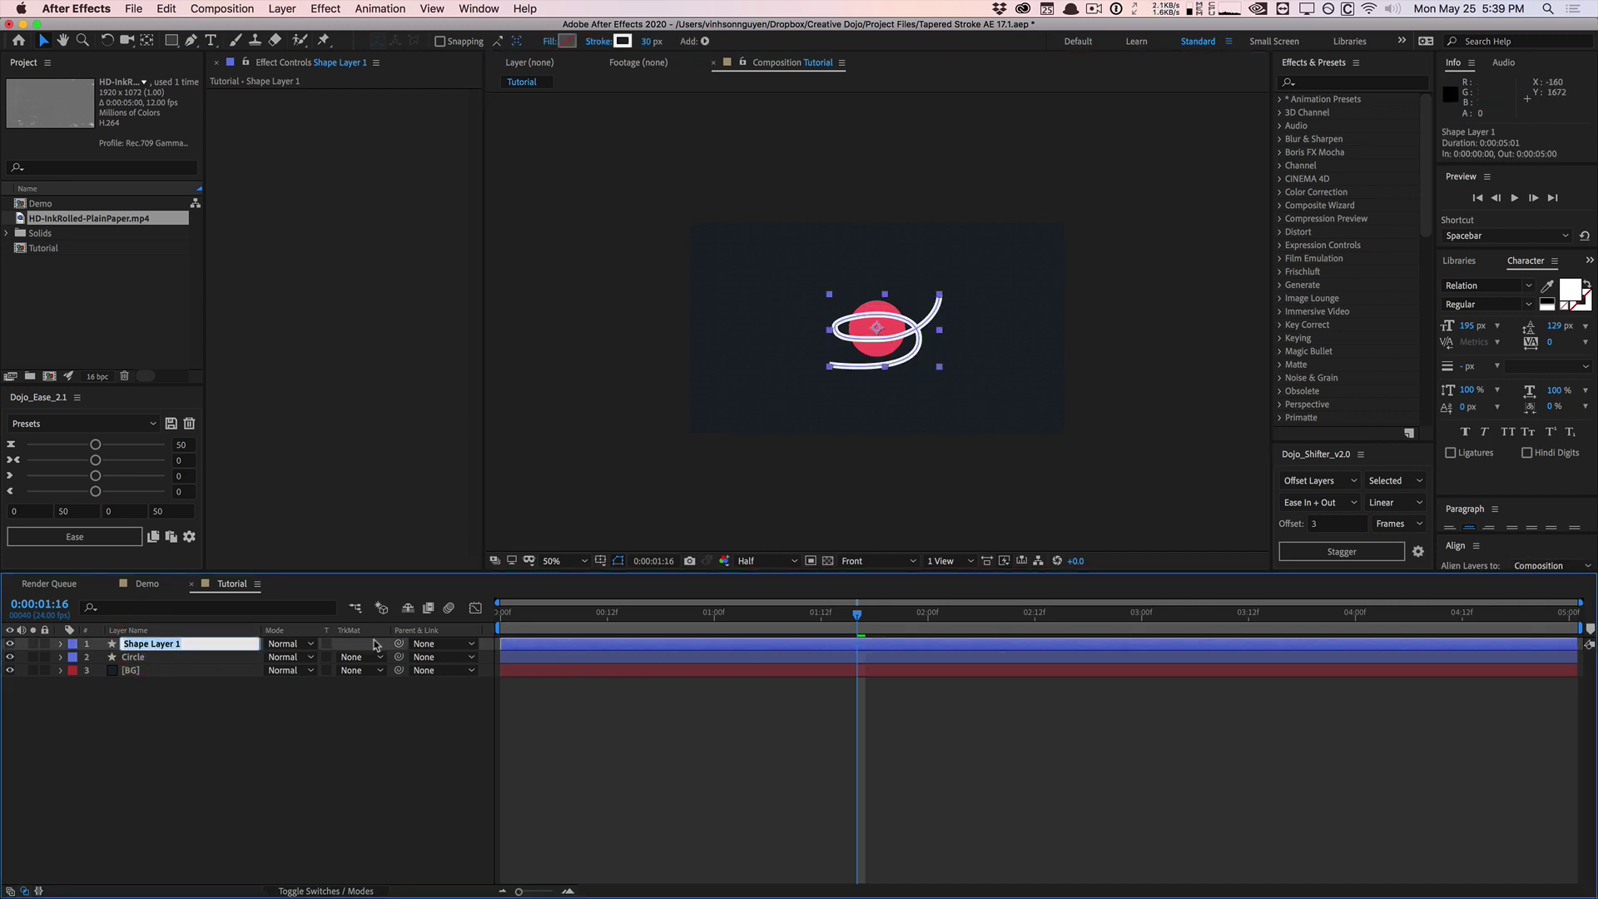
pyautogui.write('Stroke')
pyautogui.press('Return')
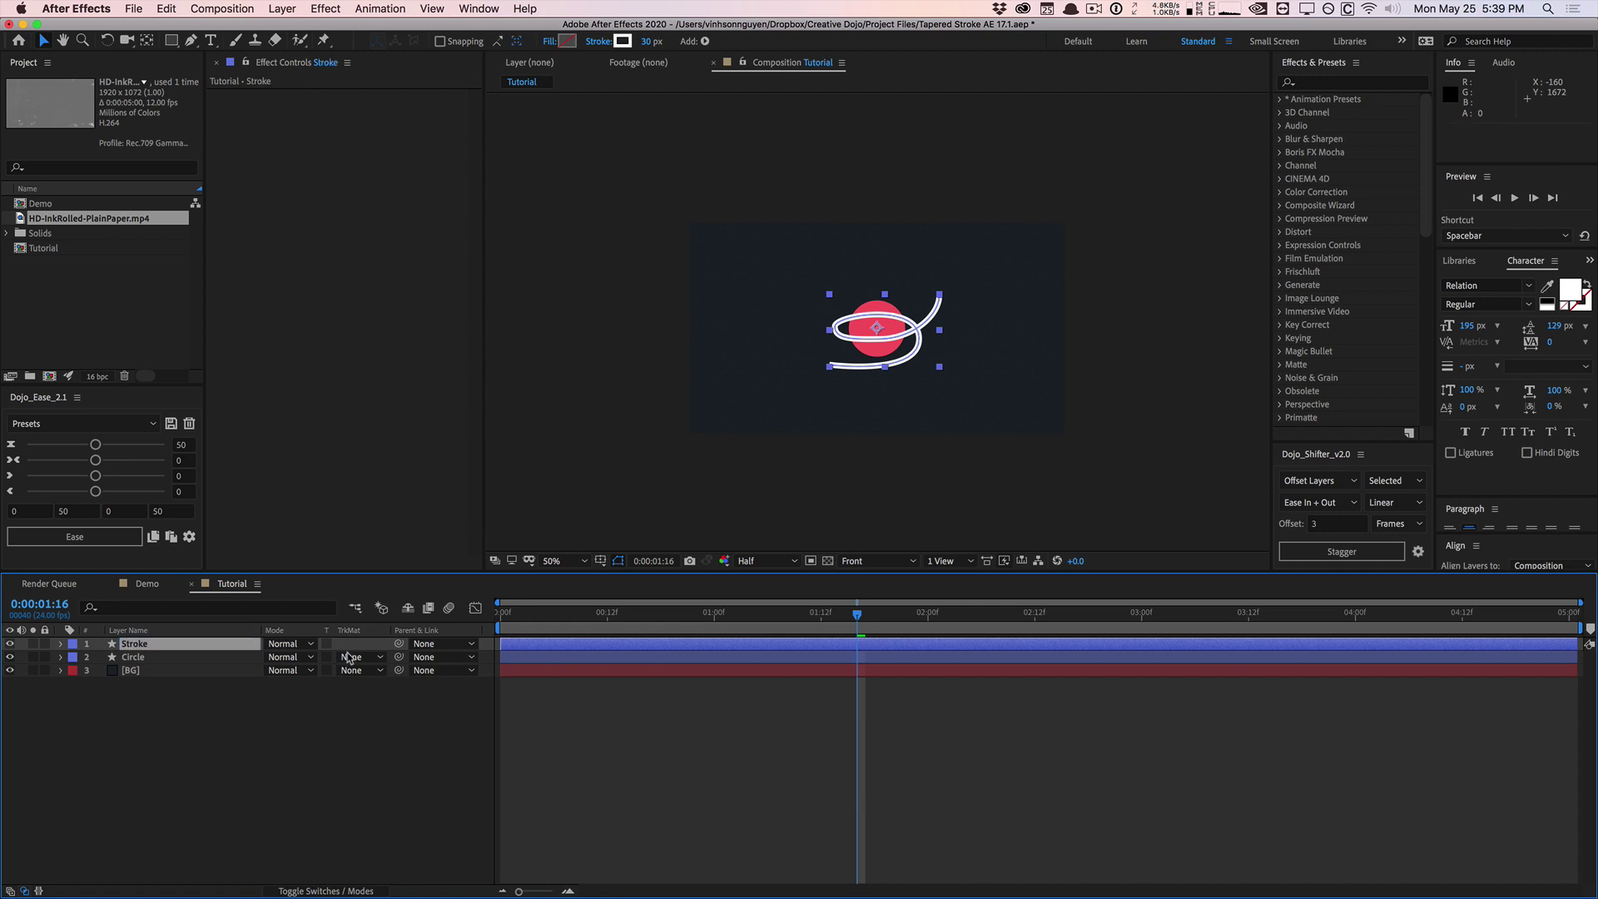
# Expand the Stroke layer's Stroke 1 properties down to the Taper settings.
pyautogui.click(60, 645)
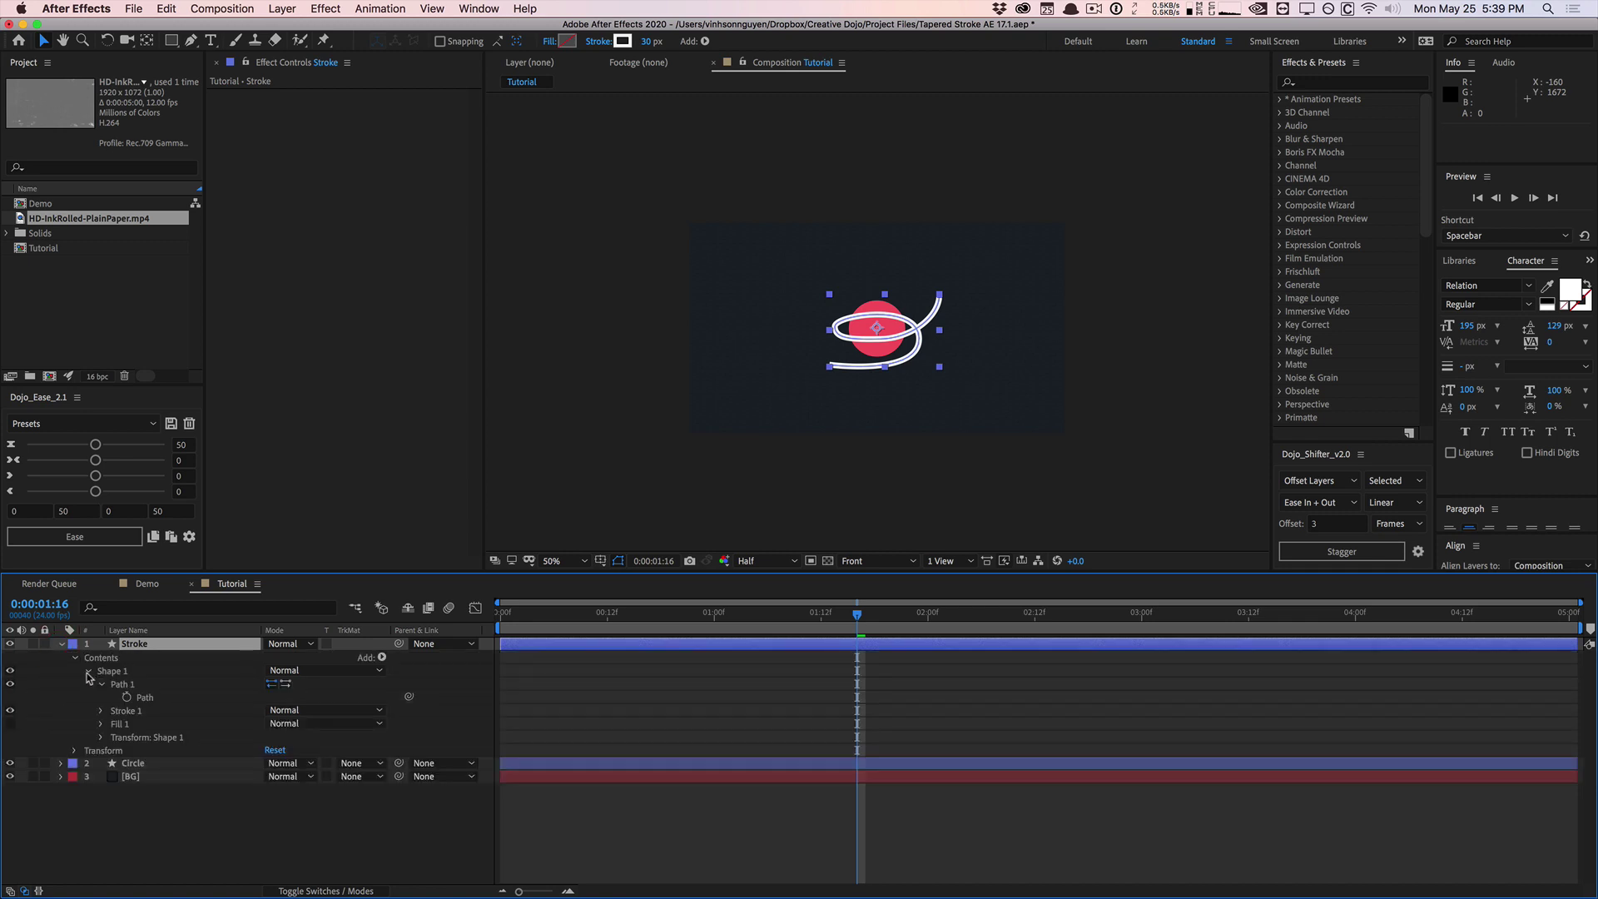
pyautogui.click(101, 712)
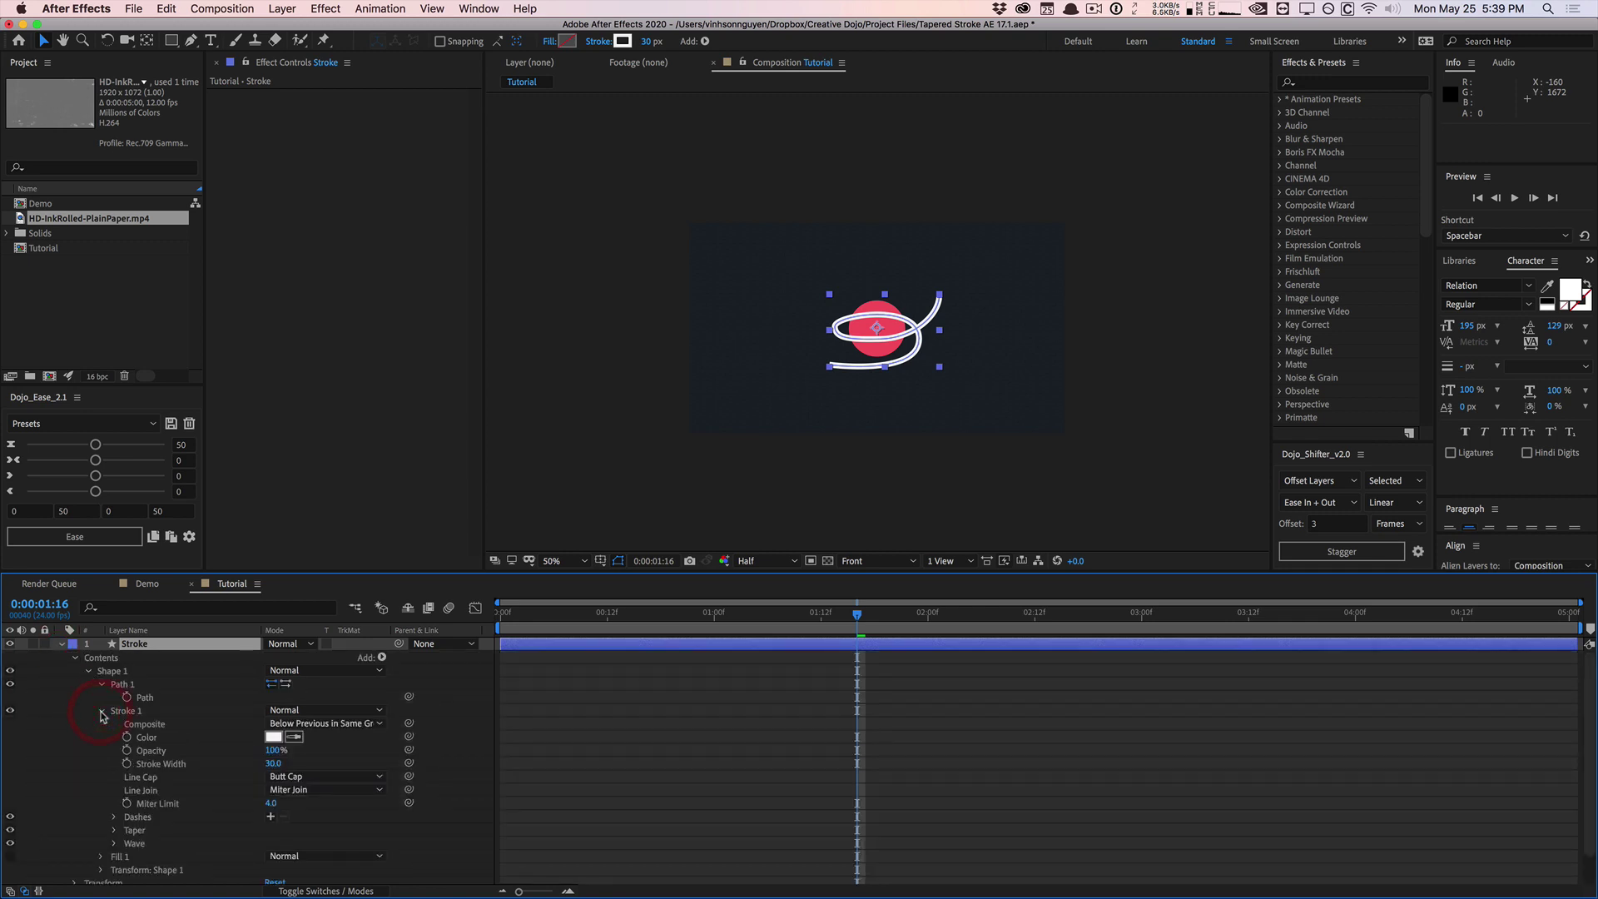
pyautogui.scroll(-2, 95, 749)
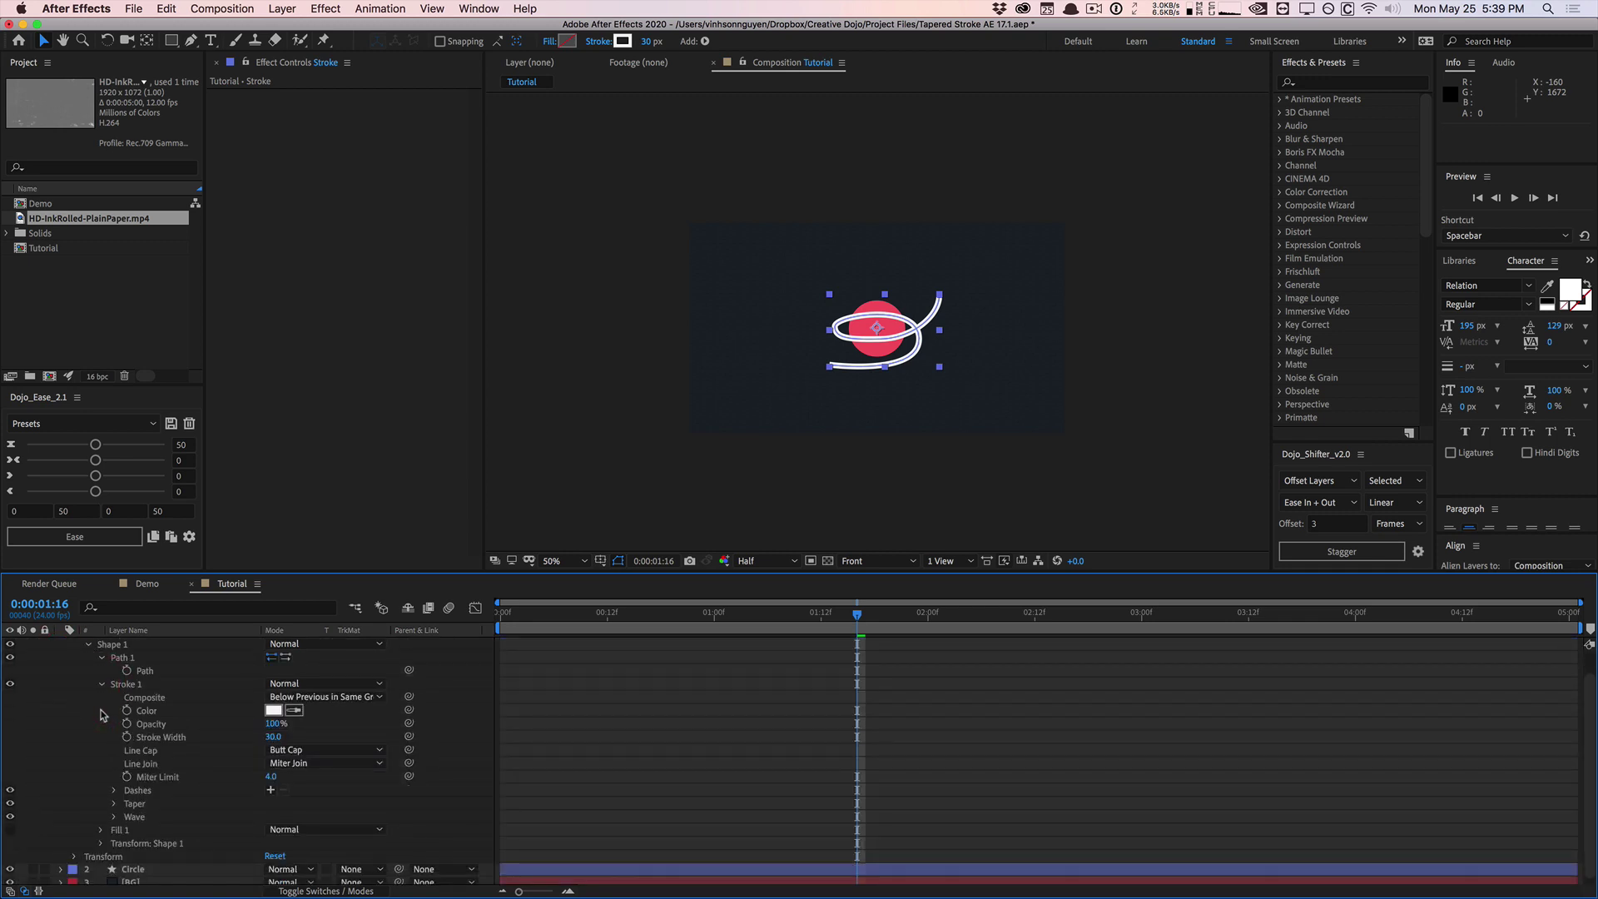
pyautogui.click(115, 799)
pyautogui.scroll(-5, 97, 785)
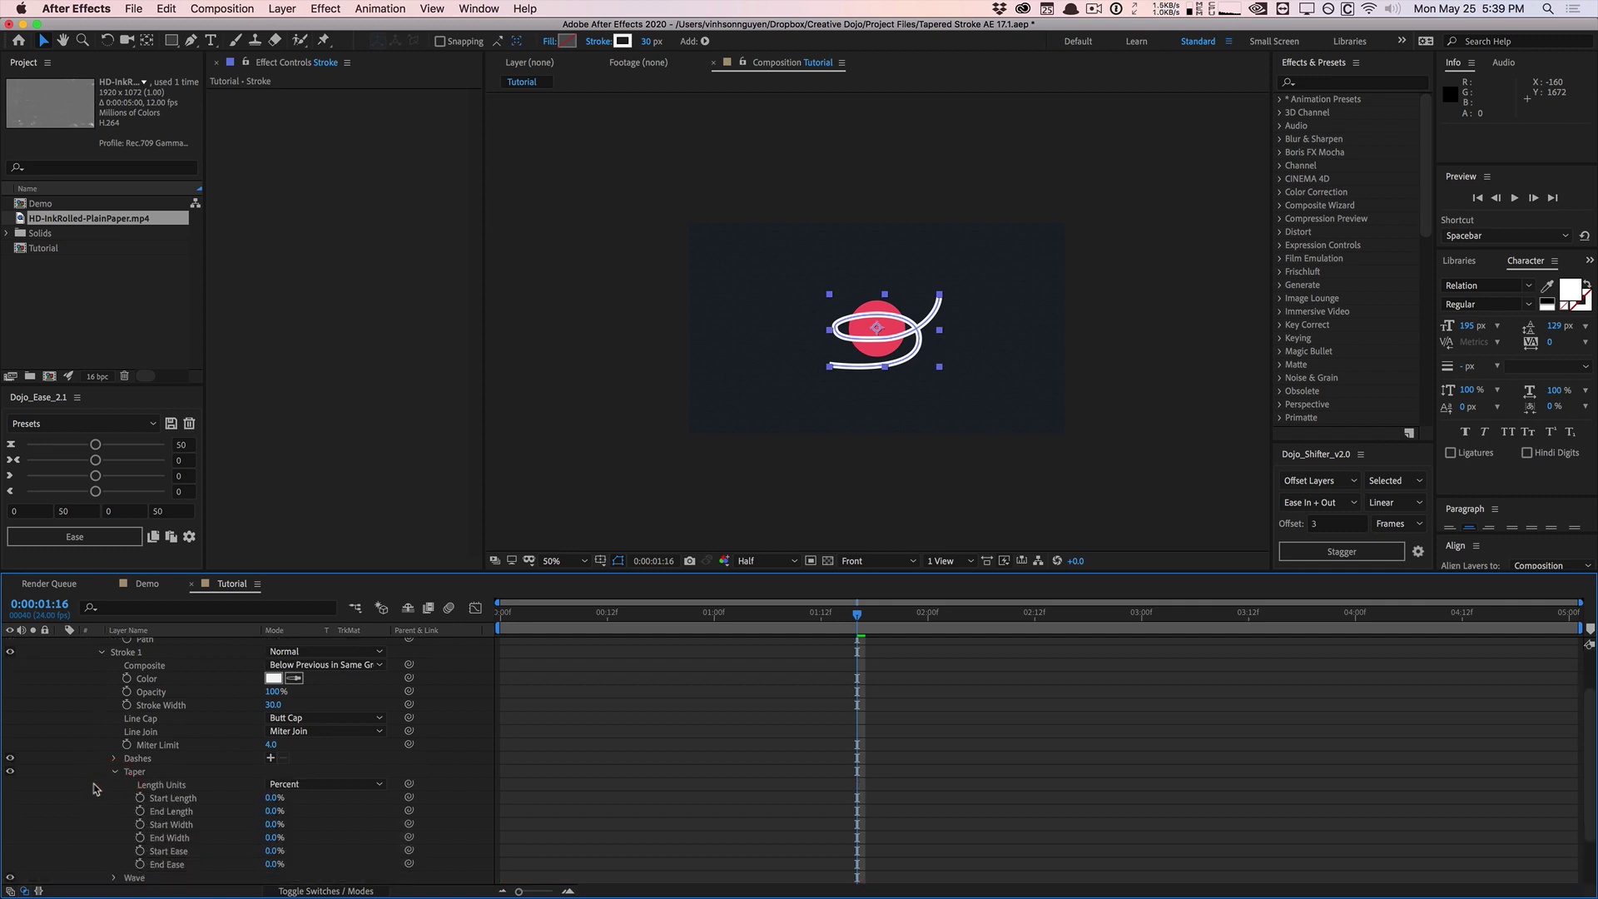
pyautogui.scroll(-1, 98, 785)
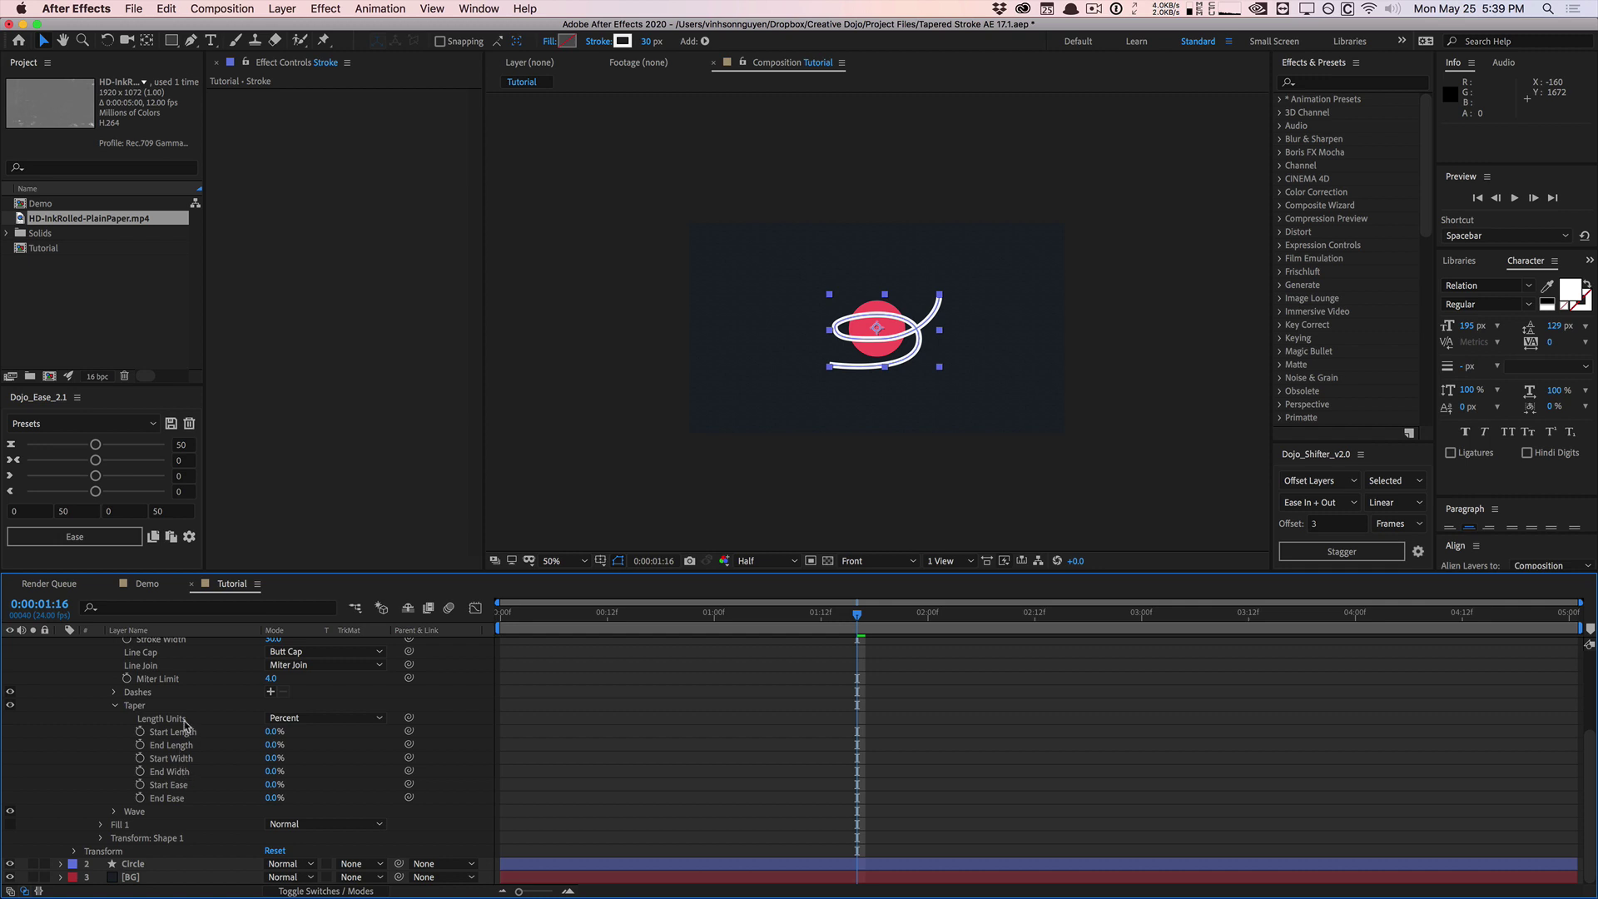
# Try Pixels as the taper's Length Units, and return the setting to Percent.
pyautogui.click(293, 719)
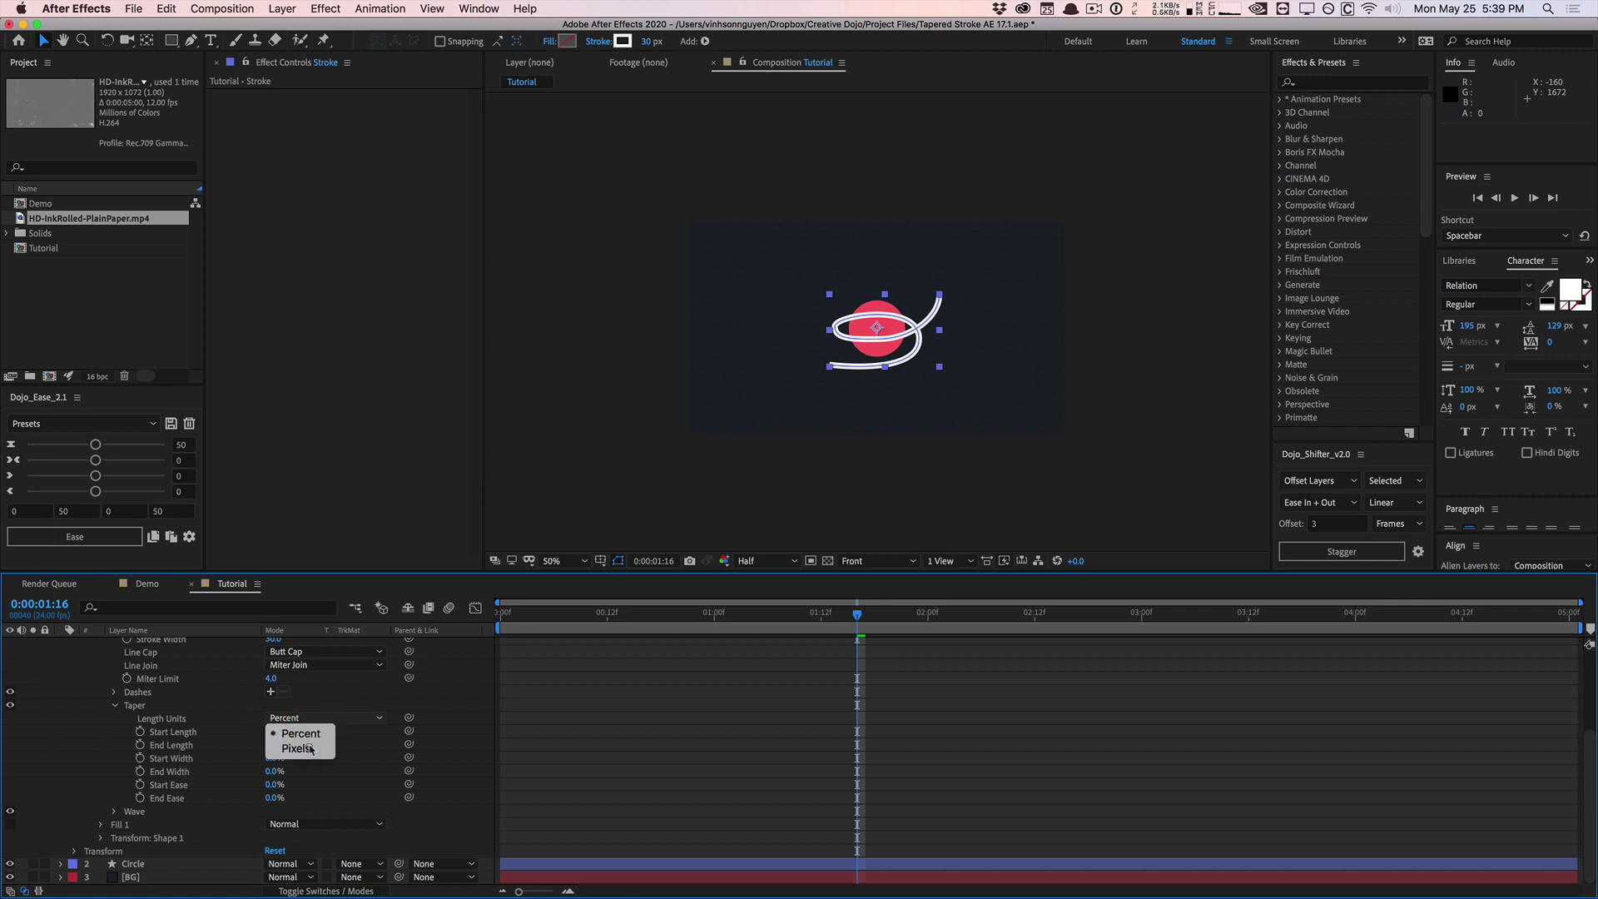
pyautogui.click(299, 743)
pyautogui.click(326, 720)
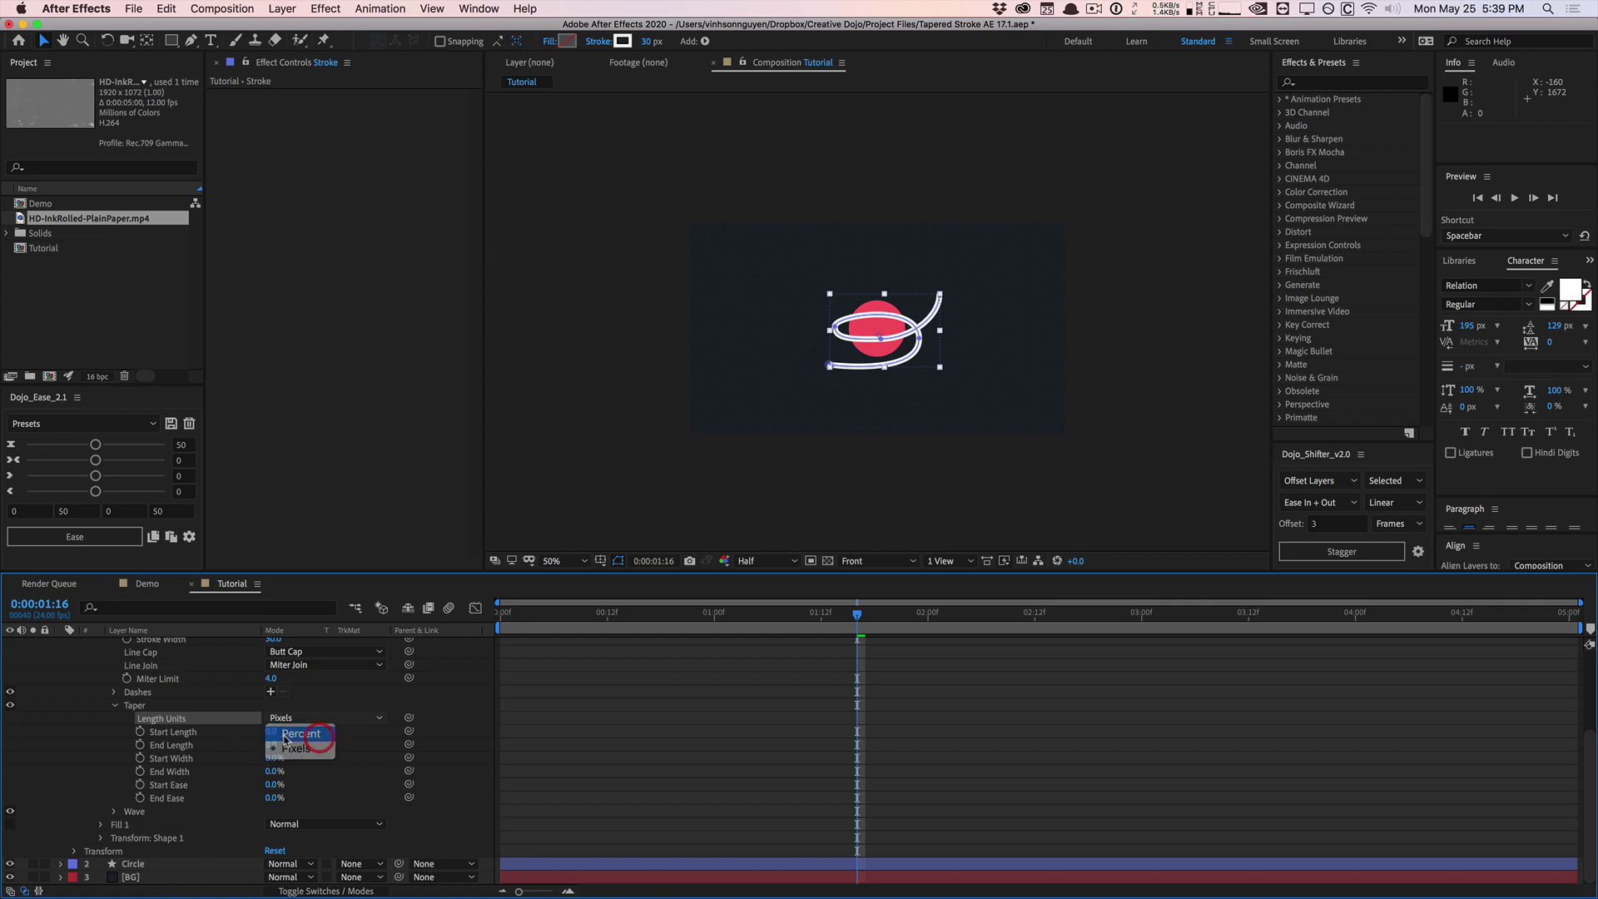
pyautogui.click(295, 730)
# Set the taper's Start Length and End Length to 25% each.
pyautogui.click(212, 731)
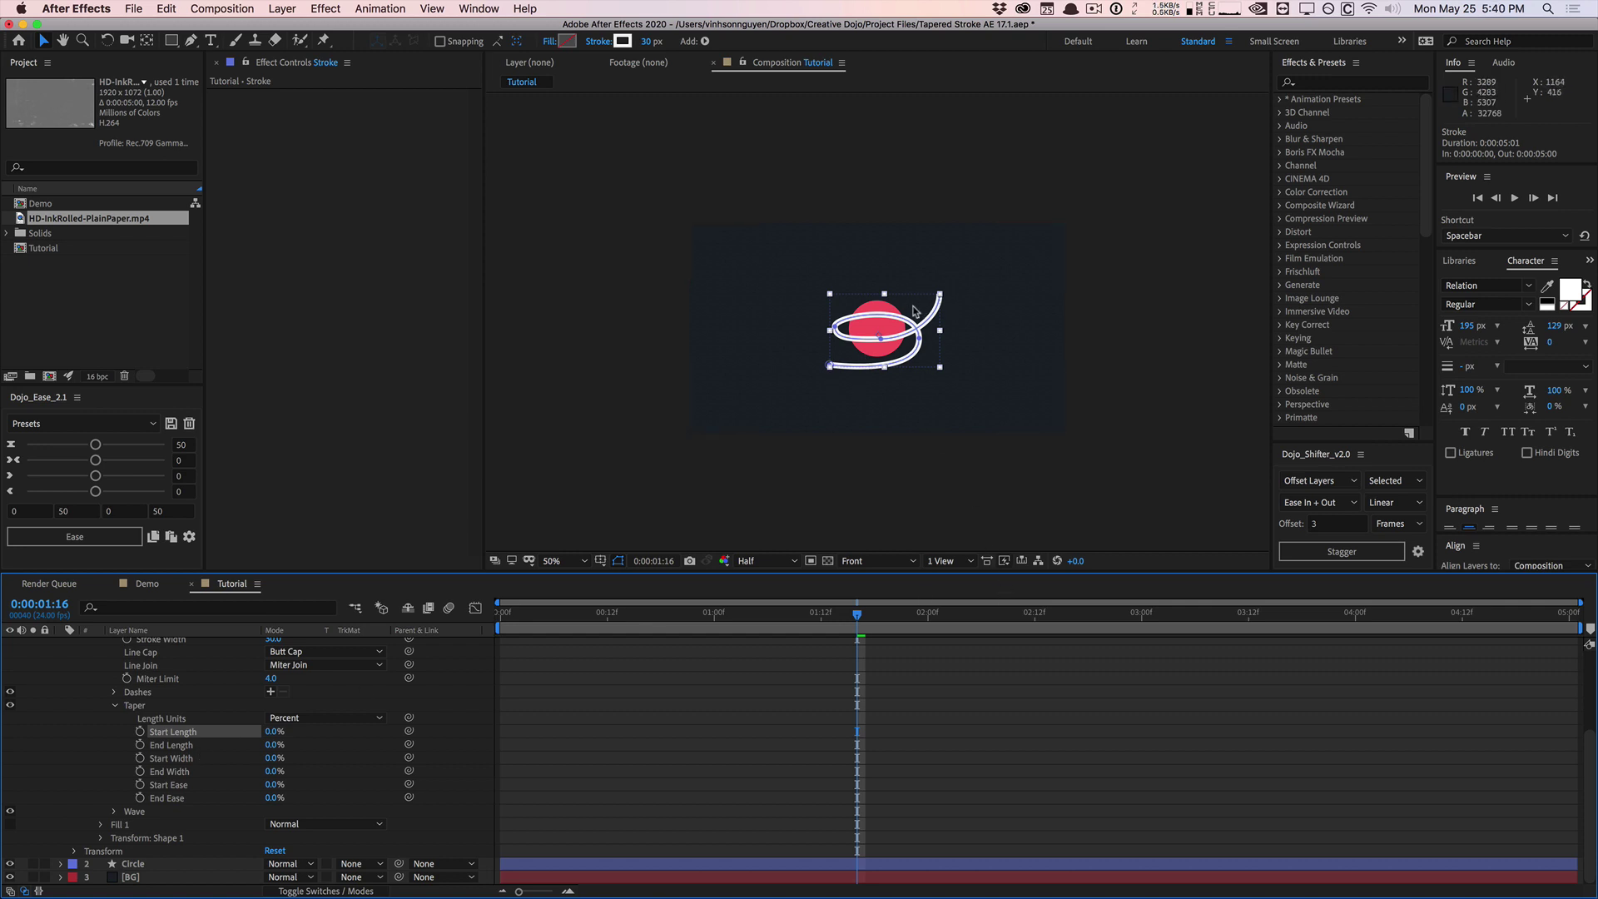
pyautogui.click(274, 733)
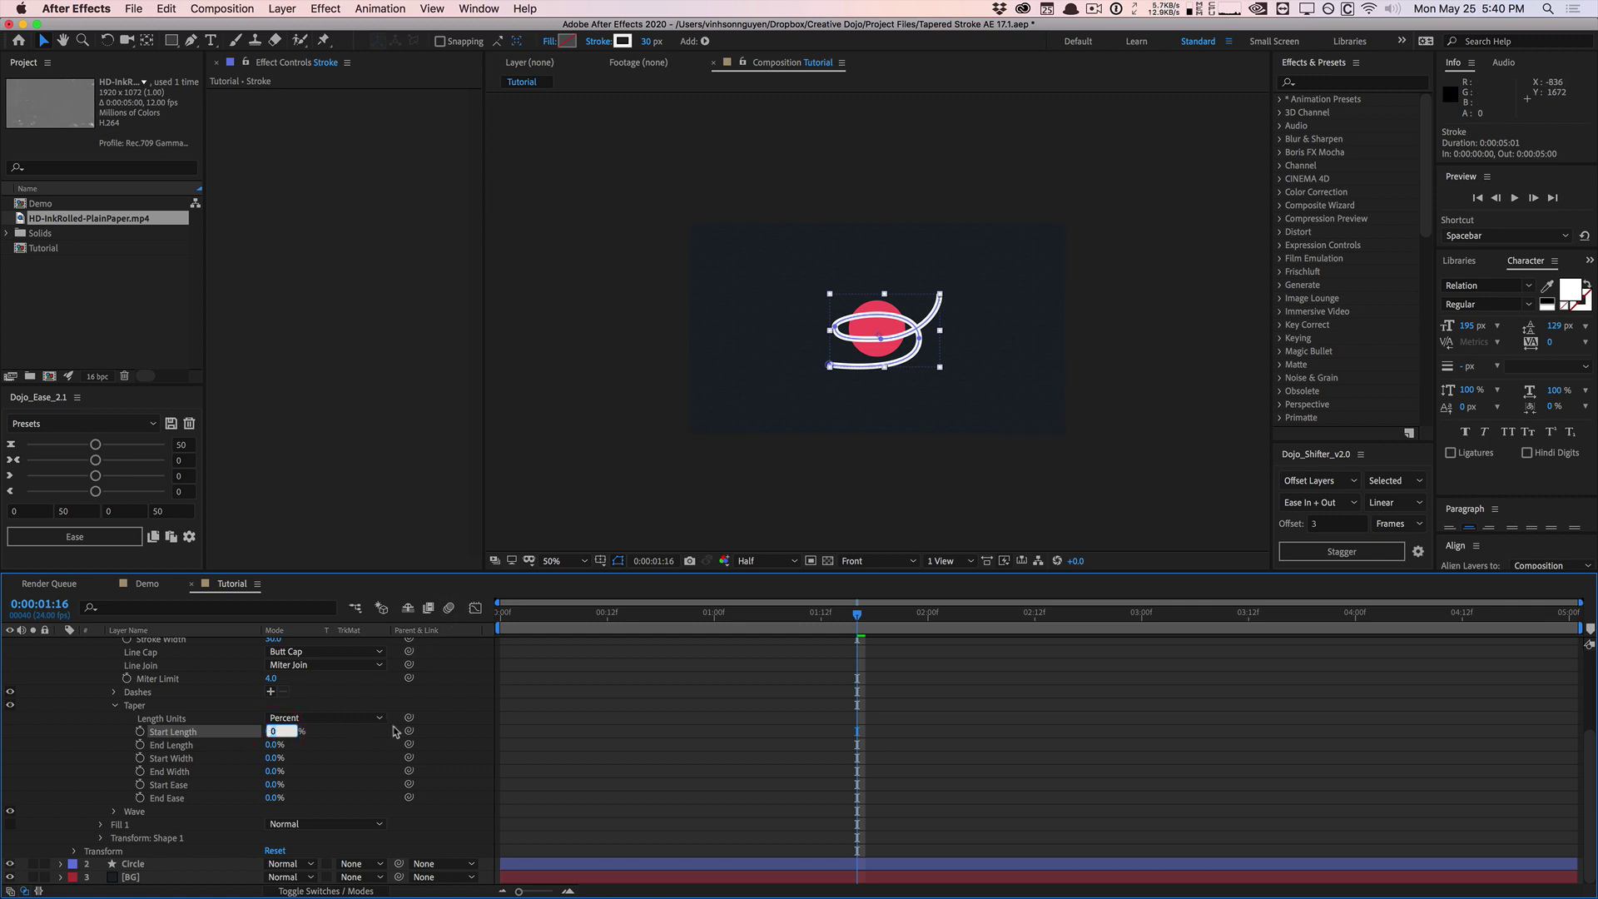
pyautogui.write('25')
pyautogui.press('Return')
pyautogui.click(220, 745)
pyautogui.click(274, 745)
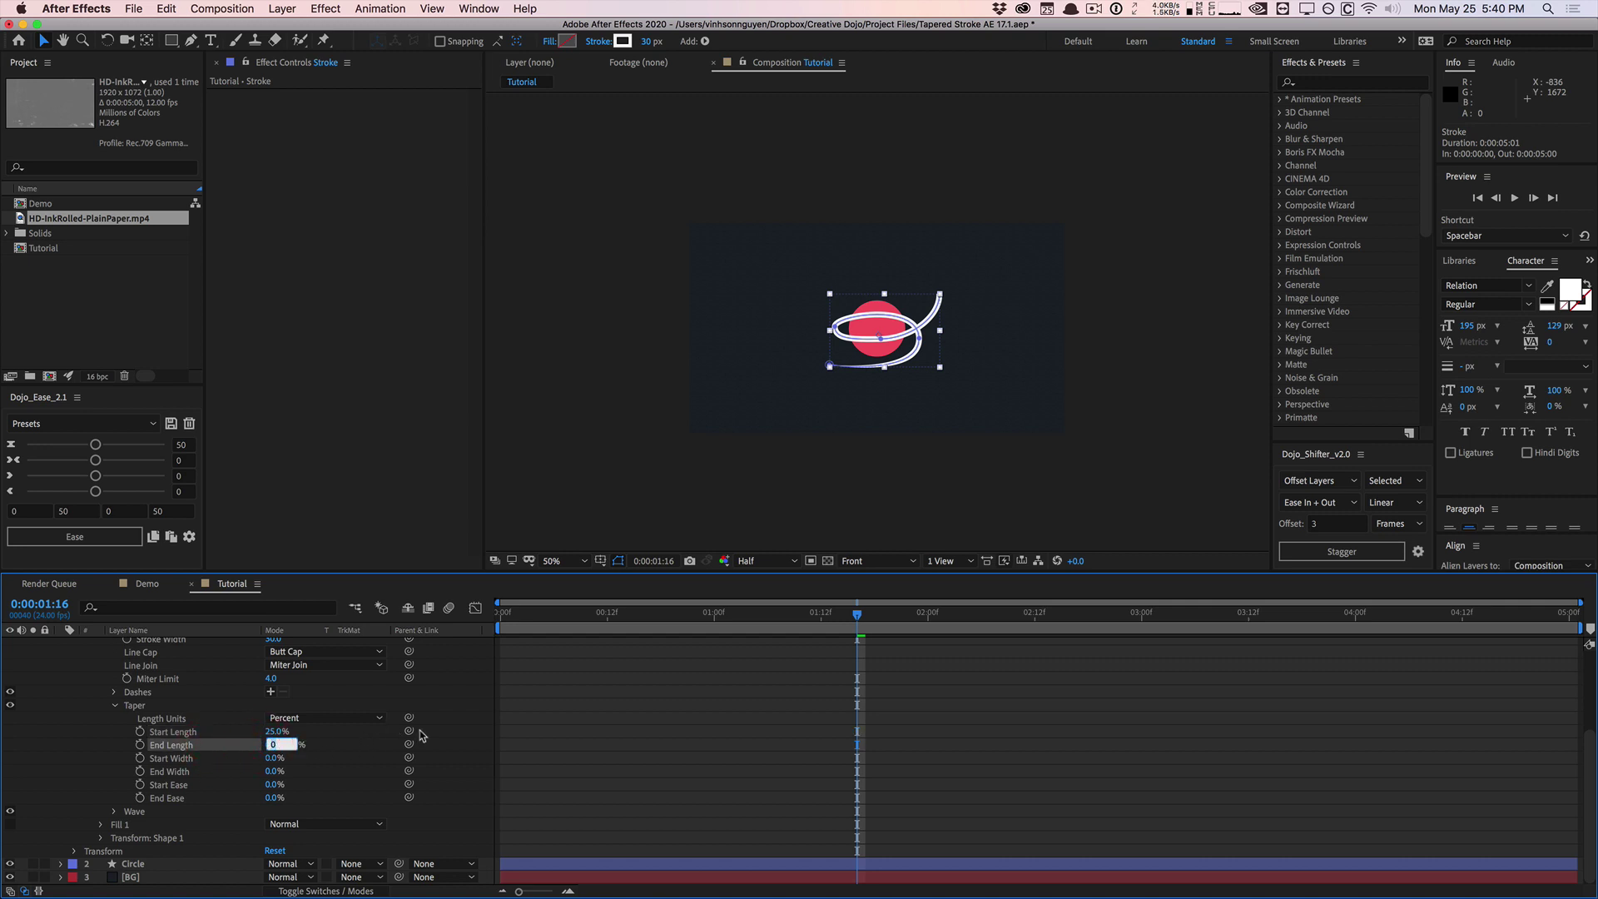
pyautogui.write('25')
pyautogui.press('Return')
pyautogui.click(343, 753)
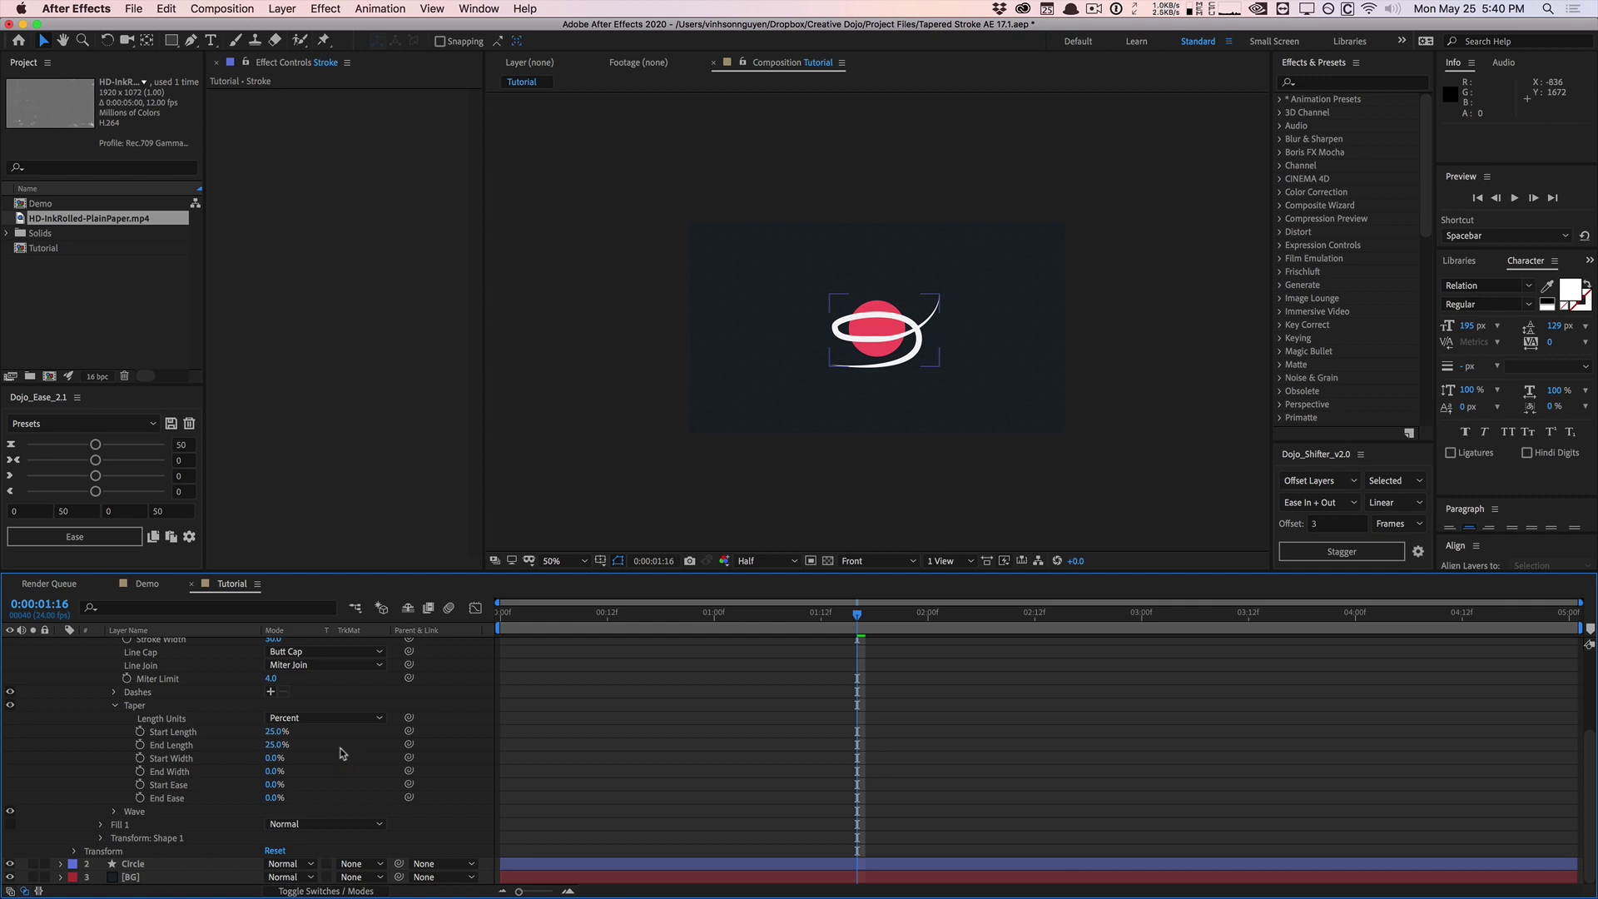
# Hide the layer controls and set the taper's Start Width and End Width to 50% each.
pyautogui.click(432, 8)
pyautogui.click(185, 758)
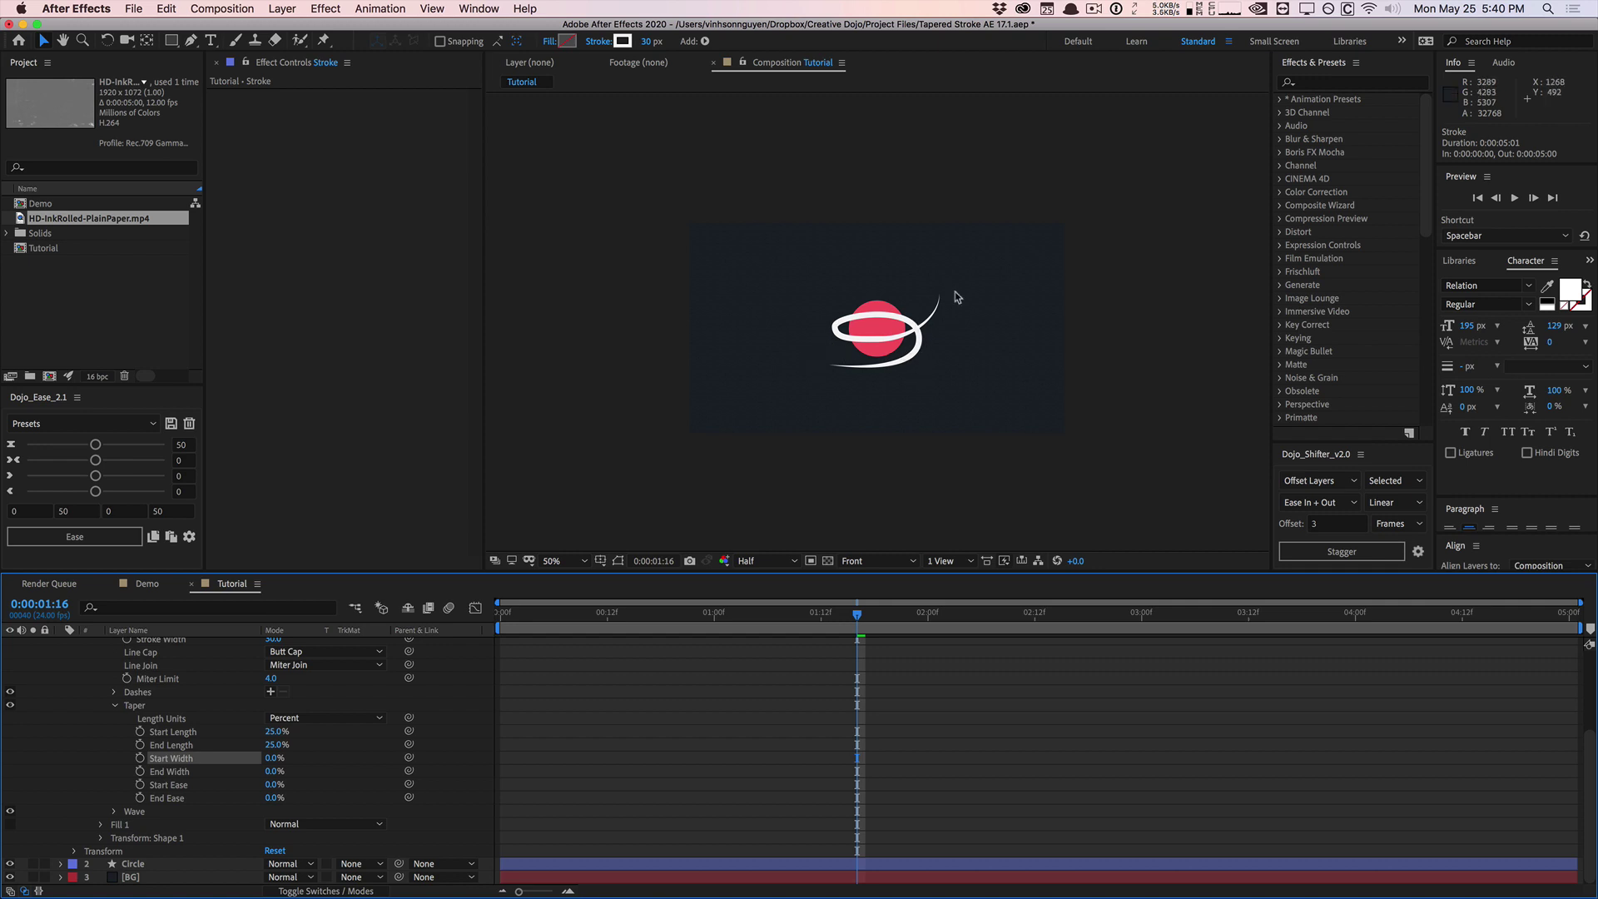
pyautogui.click(271, 760)
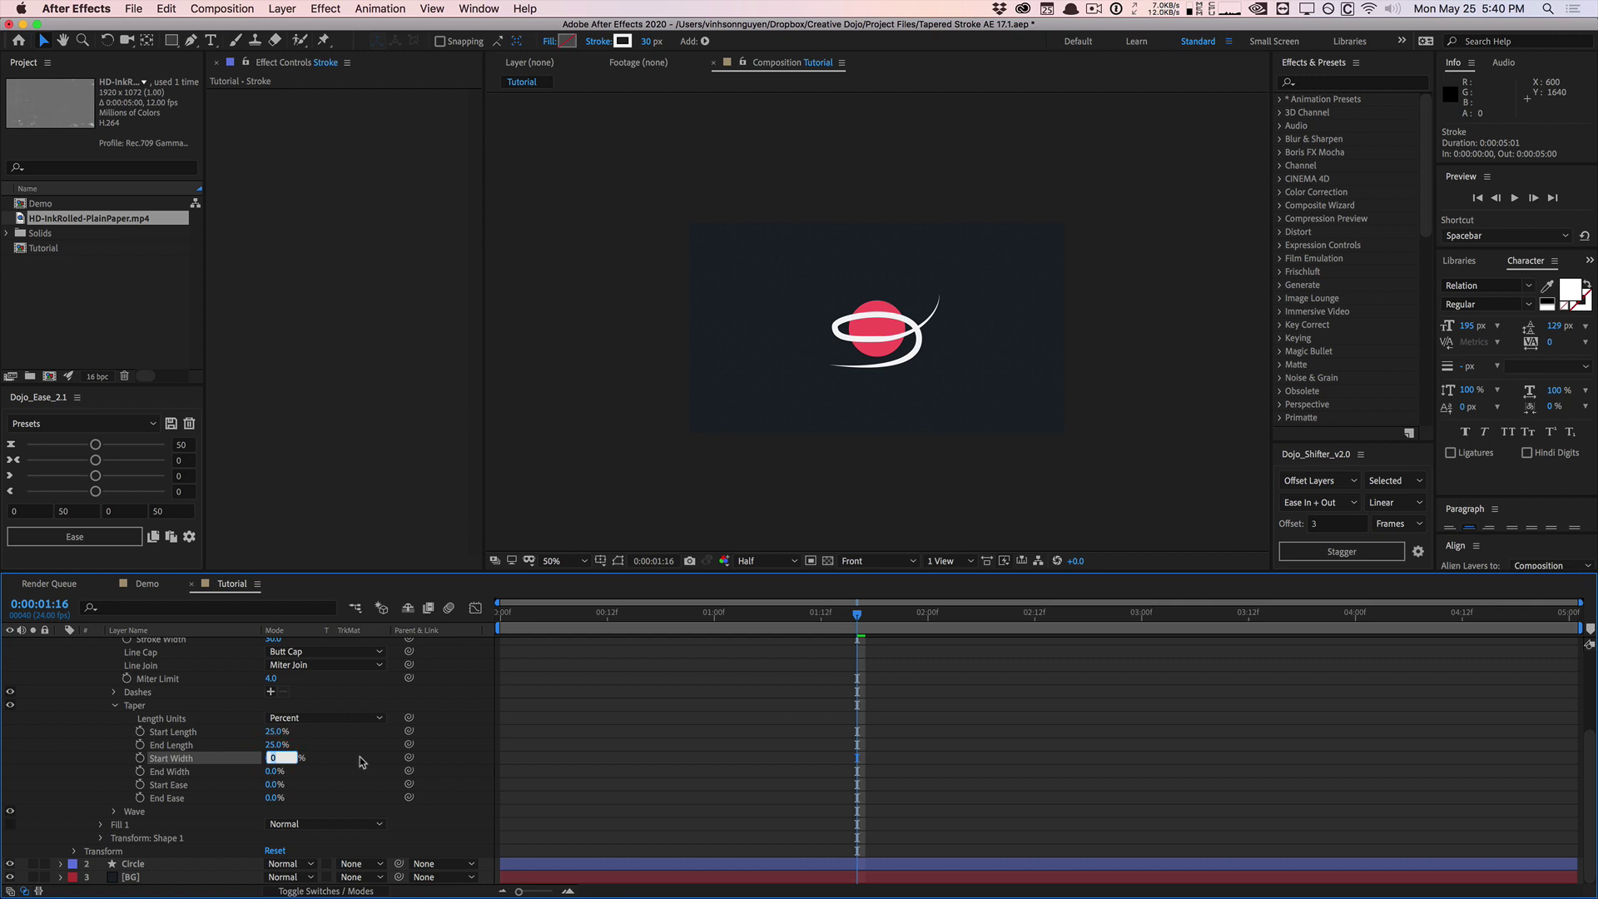
pyautogui.write('50')
pyautogui.press('Return')
pyautogui.click(270, 770)
pyautogui.write('50')
pyautogui.press('Return')
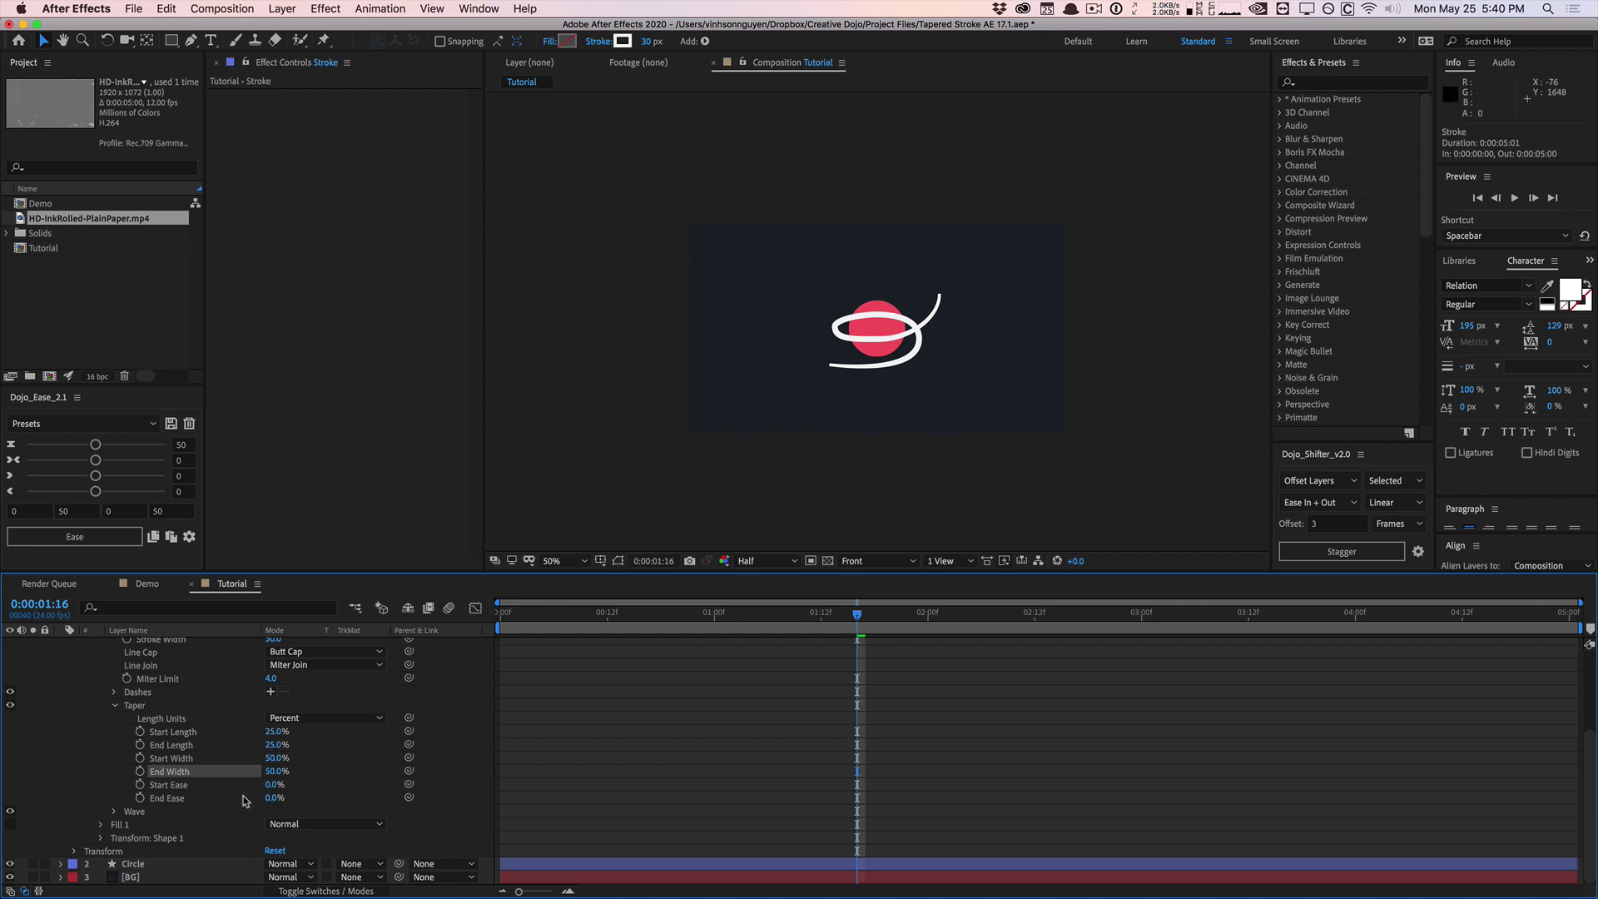
# Try adjusting the taper's Start Ease and End Ease values.
pyautogui.click(190, 786)
pyautogui.click(190, 798)
pyautogui.click(196, 788)
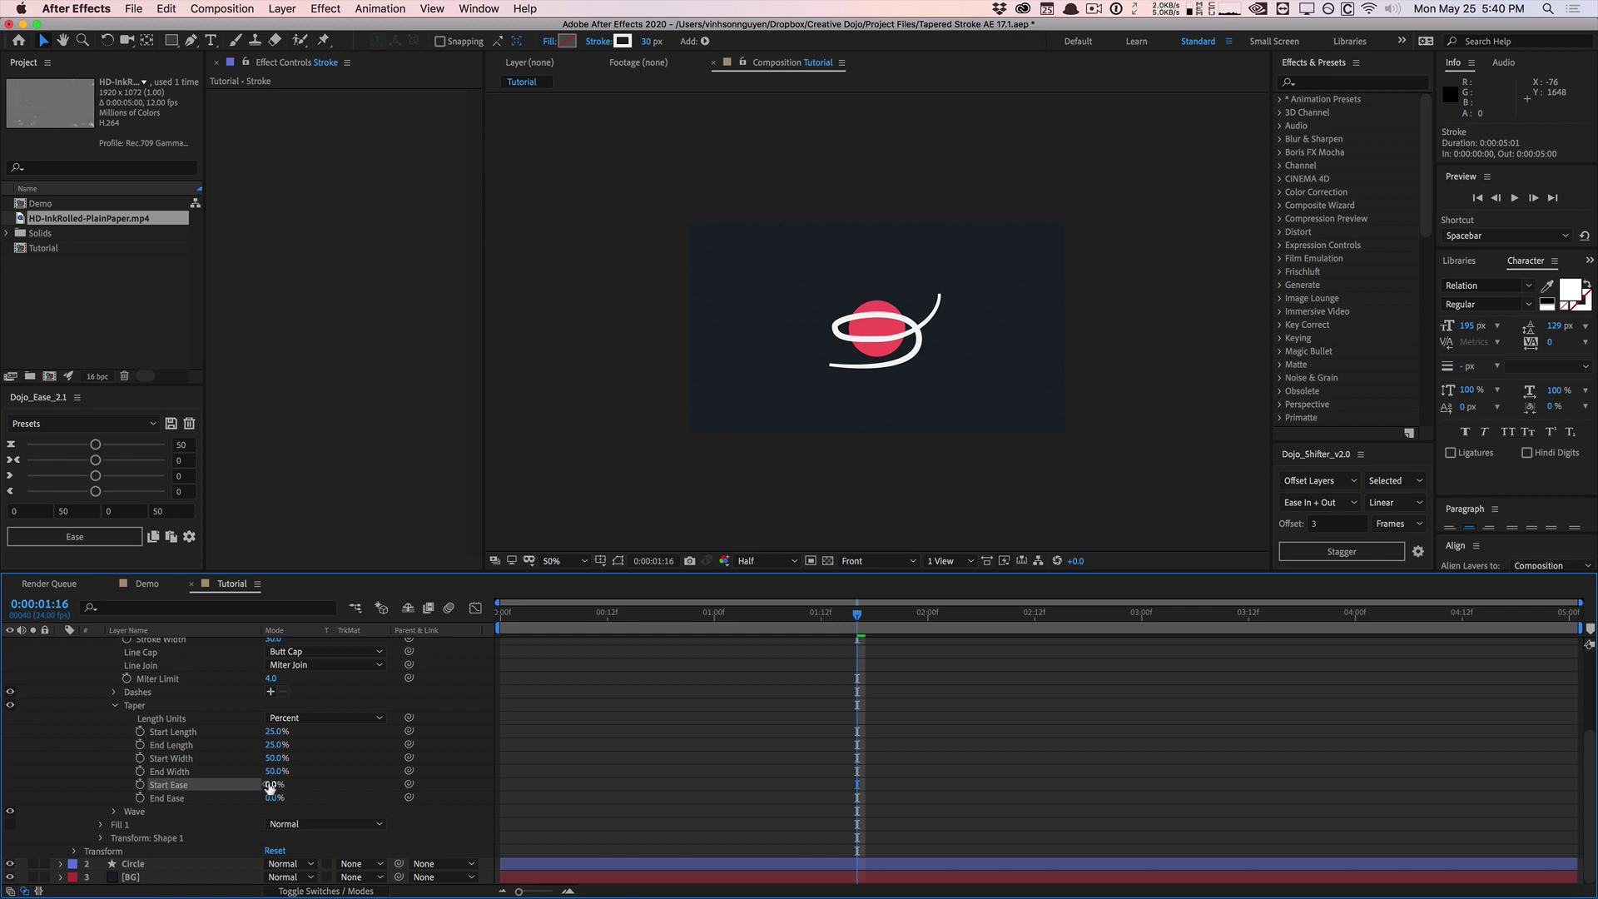
pyautogui.moveTo(276, 782)
pyautogui.mouseDown()
pyautogui.moveTo(368, 773)
pyautogui.moveTo(336, 770)
pyautogui.mouseUp()
pyautogui.moveTo(226, 771)
pyautogui.mouseDown()
pyautogui.moveTo(371, 762)
pyautogui.moveTo(209, 765)
pyautogui.moveTo(347, 759)
pyautogui.moveTo(208, 765)
pyautogui.moveTo(328, 791)
pyautogui.moveTo(394, 784)
pyautogui.moveTo(224, 776)
pyautogui.moveTo(313, 765)
pyautogui.moveTo(258, 768)
pyautogui.mouseUp()
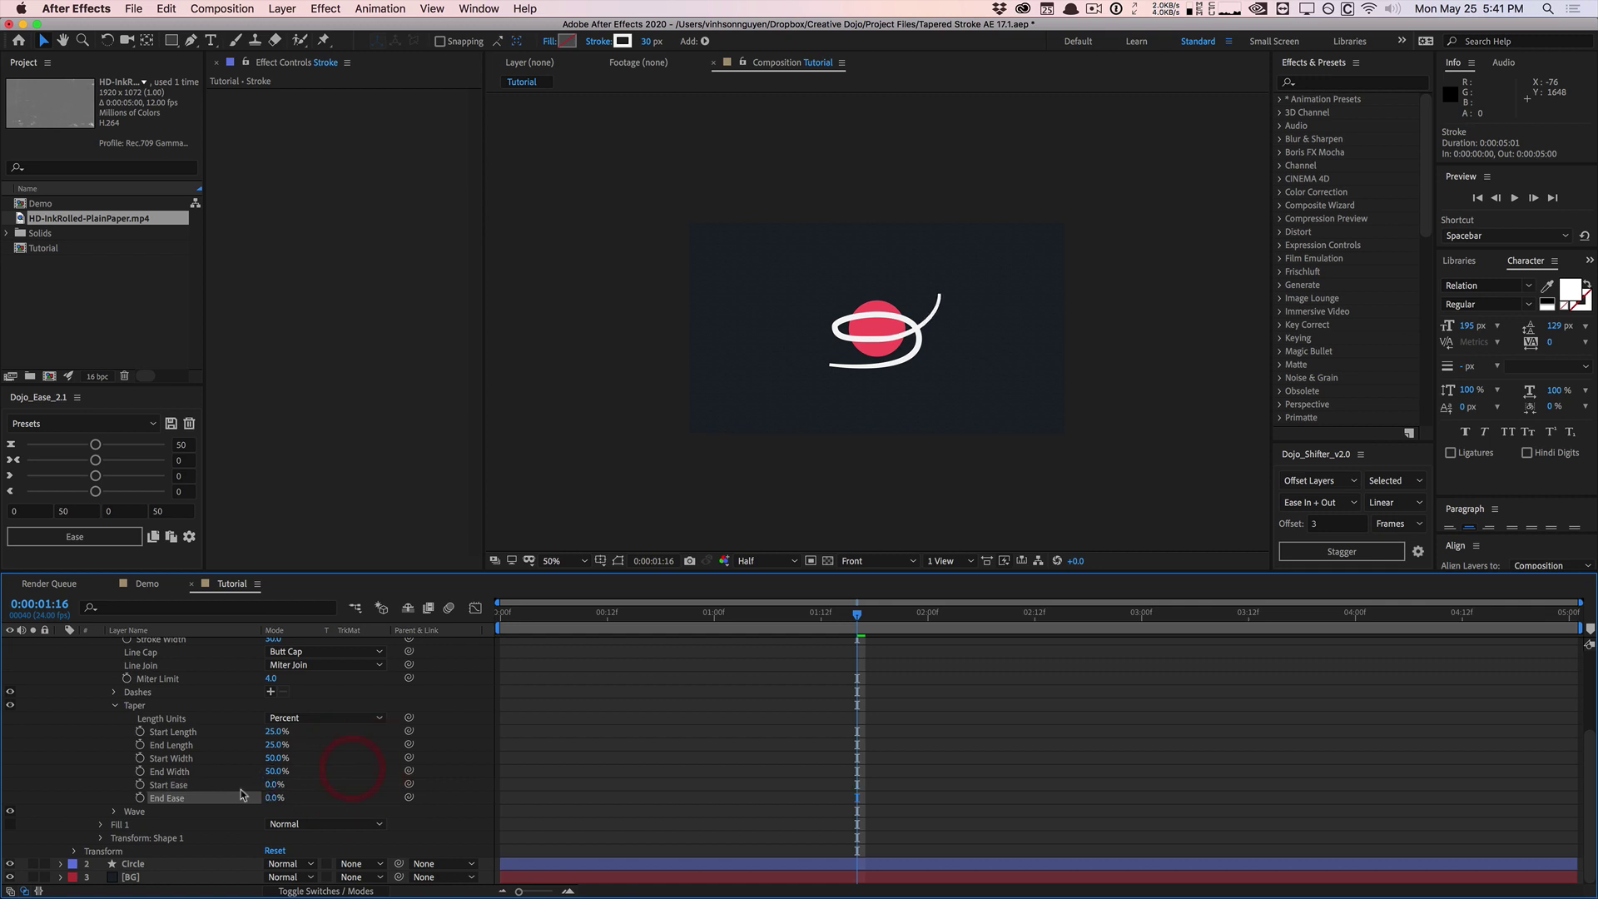
# Set the taper's Start Length and End Length to 30% each.
pyautogui.click(208, 788)
pyautogui.click(275, 731)
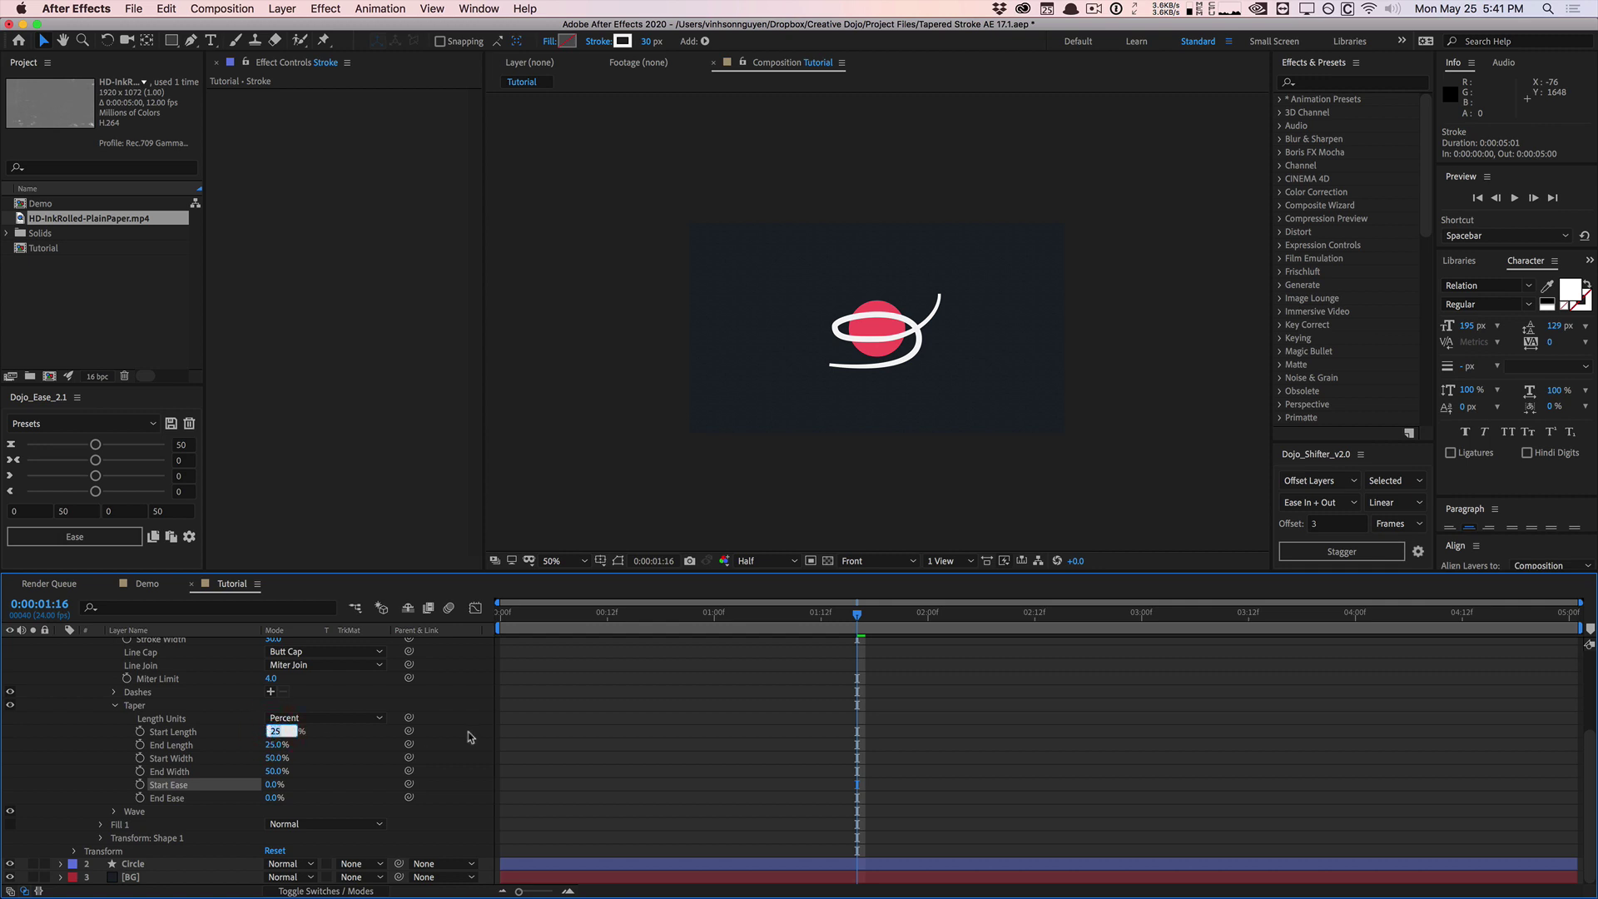
pyautogui.write('30')
pyautogui.press('Tab')
pyautogui.write('30')
pyautogui.press('Return')
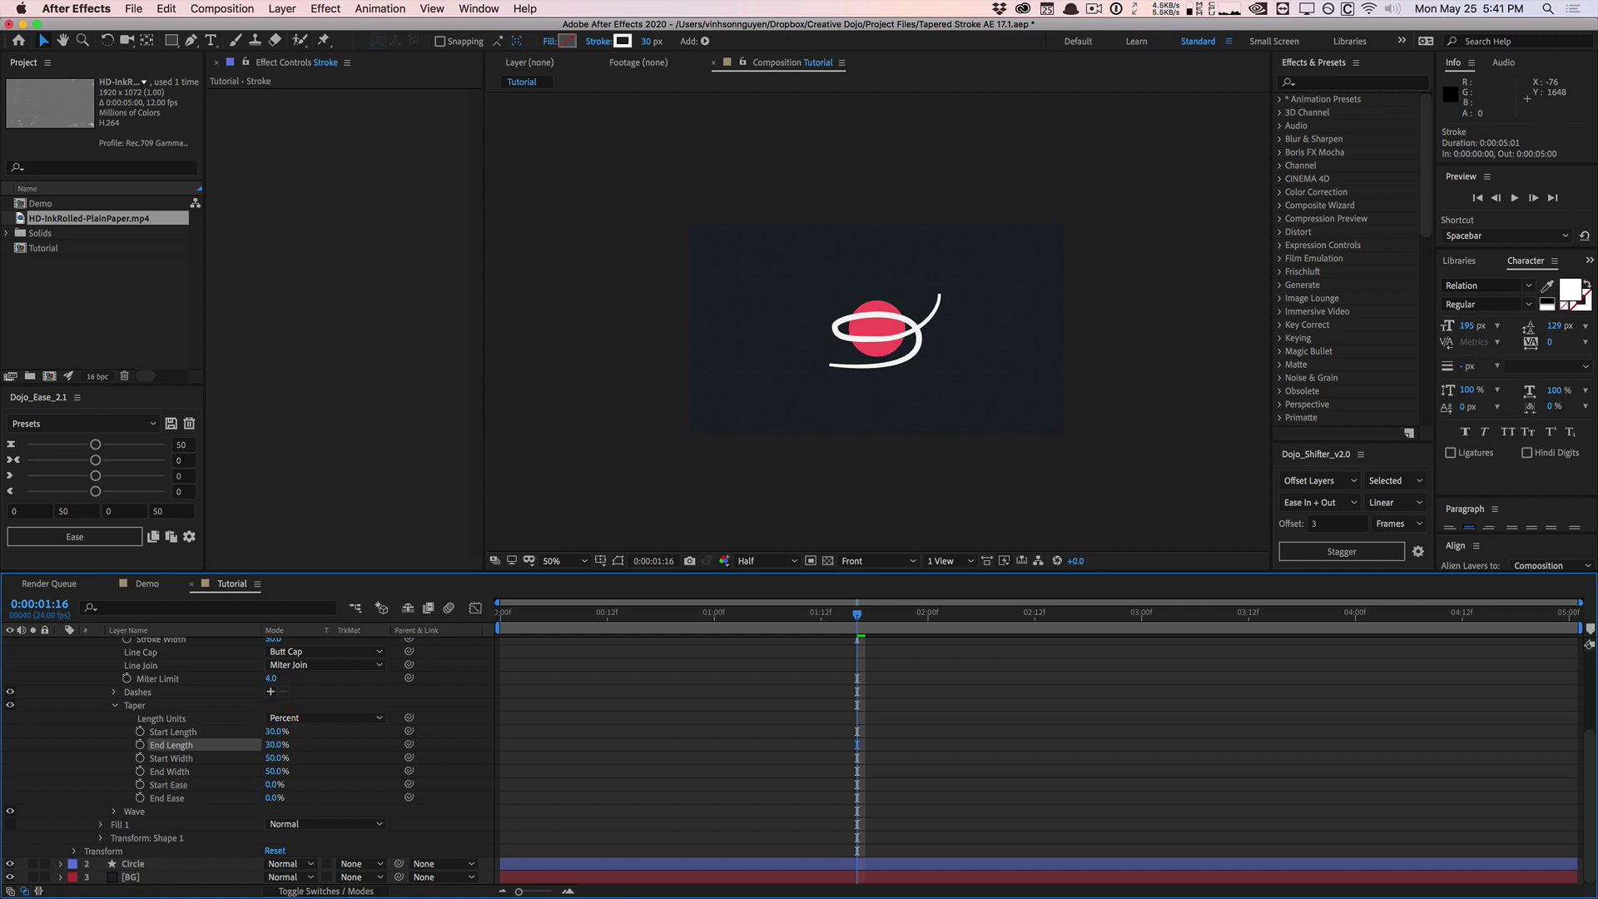
# Set the taper's Start Width and End Width to 10% each and scrub through the result.
pyautogui.click(273, 759)
pyautogui.write('10')
pyautogui.press('Tab')
pyautogui.write('10')
pyautogui.press('Return')
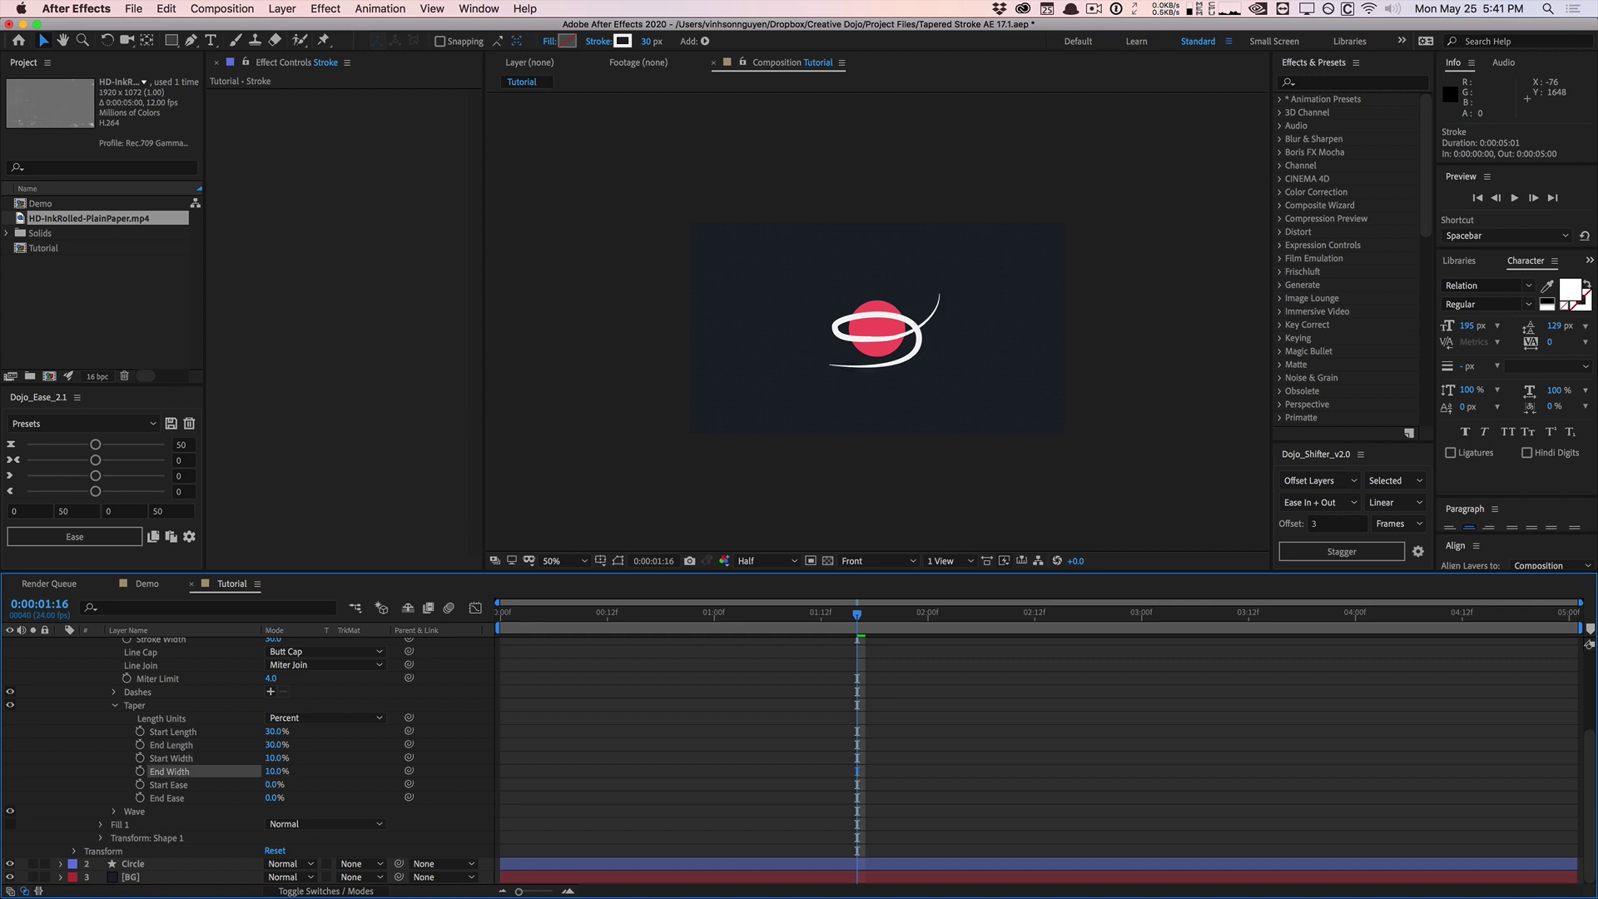
pyautogui.moveTo(778, 616); pyautogui.dragTo(893, 613)
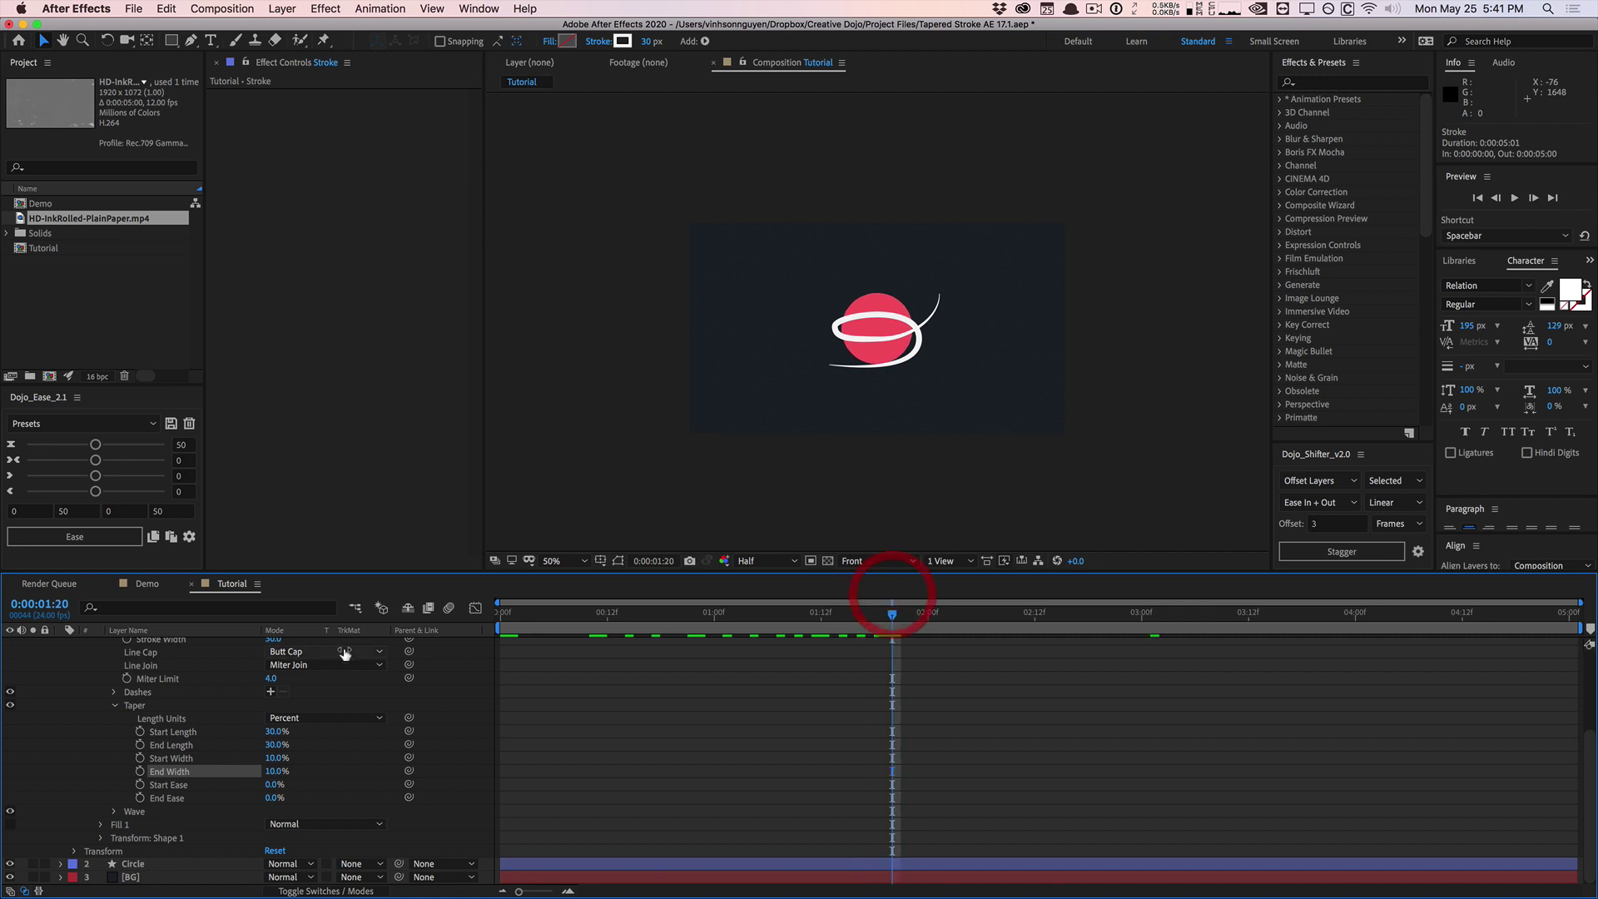
# Try the stroke's Wave settings with Amount 77% and Wavelength 304, and return the Amount to 0%.
pyautogui.click(115, 706)
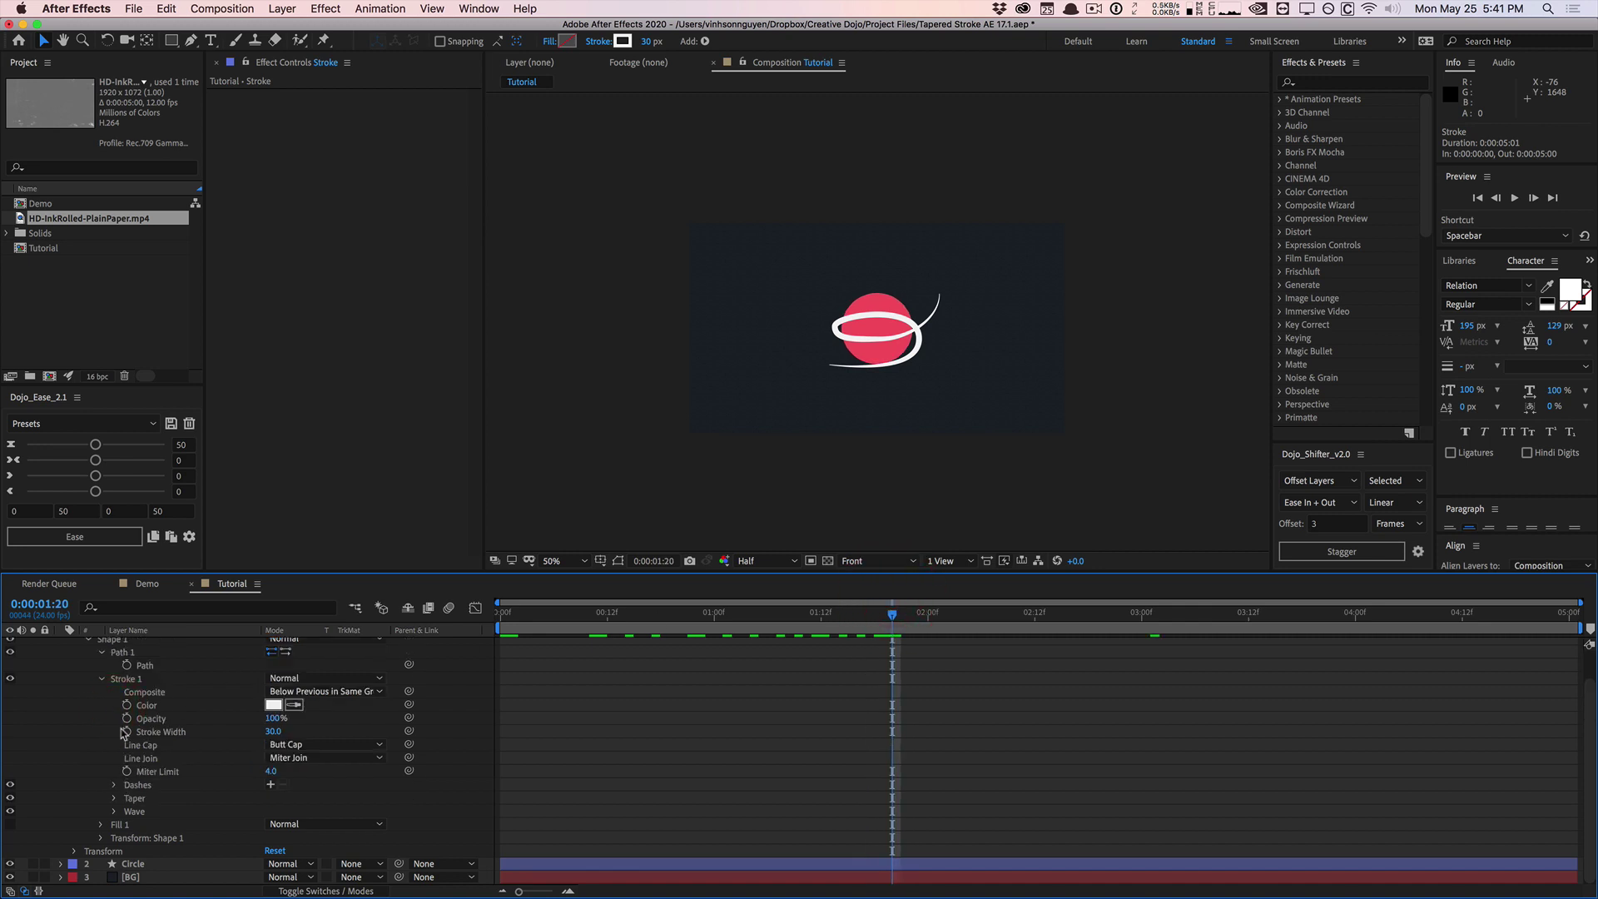
pyautogui.click(114, 812)
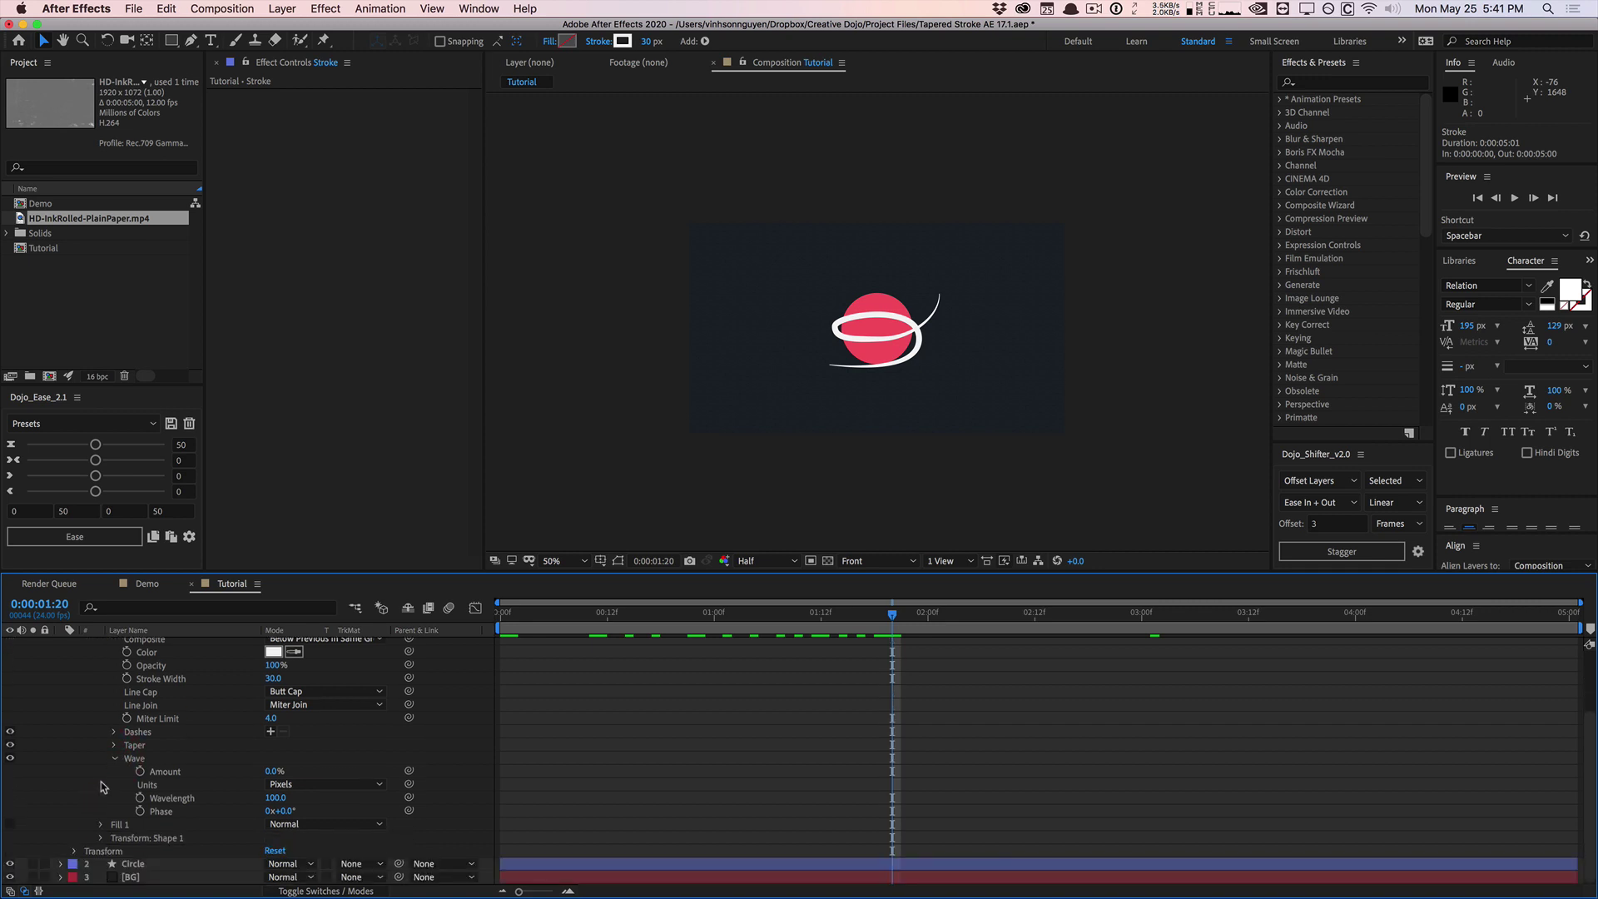
pyautogui.click(179, 774)
pyautogui.moveTo(271, 772); pyautogui.dragTo(317, 763)
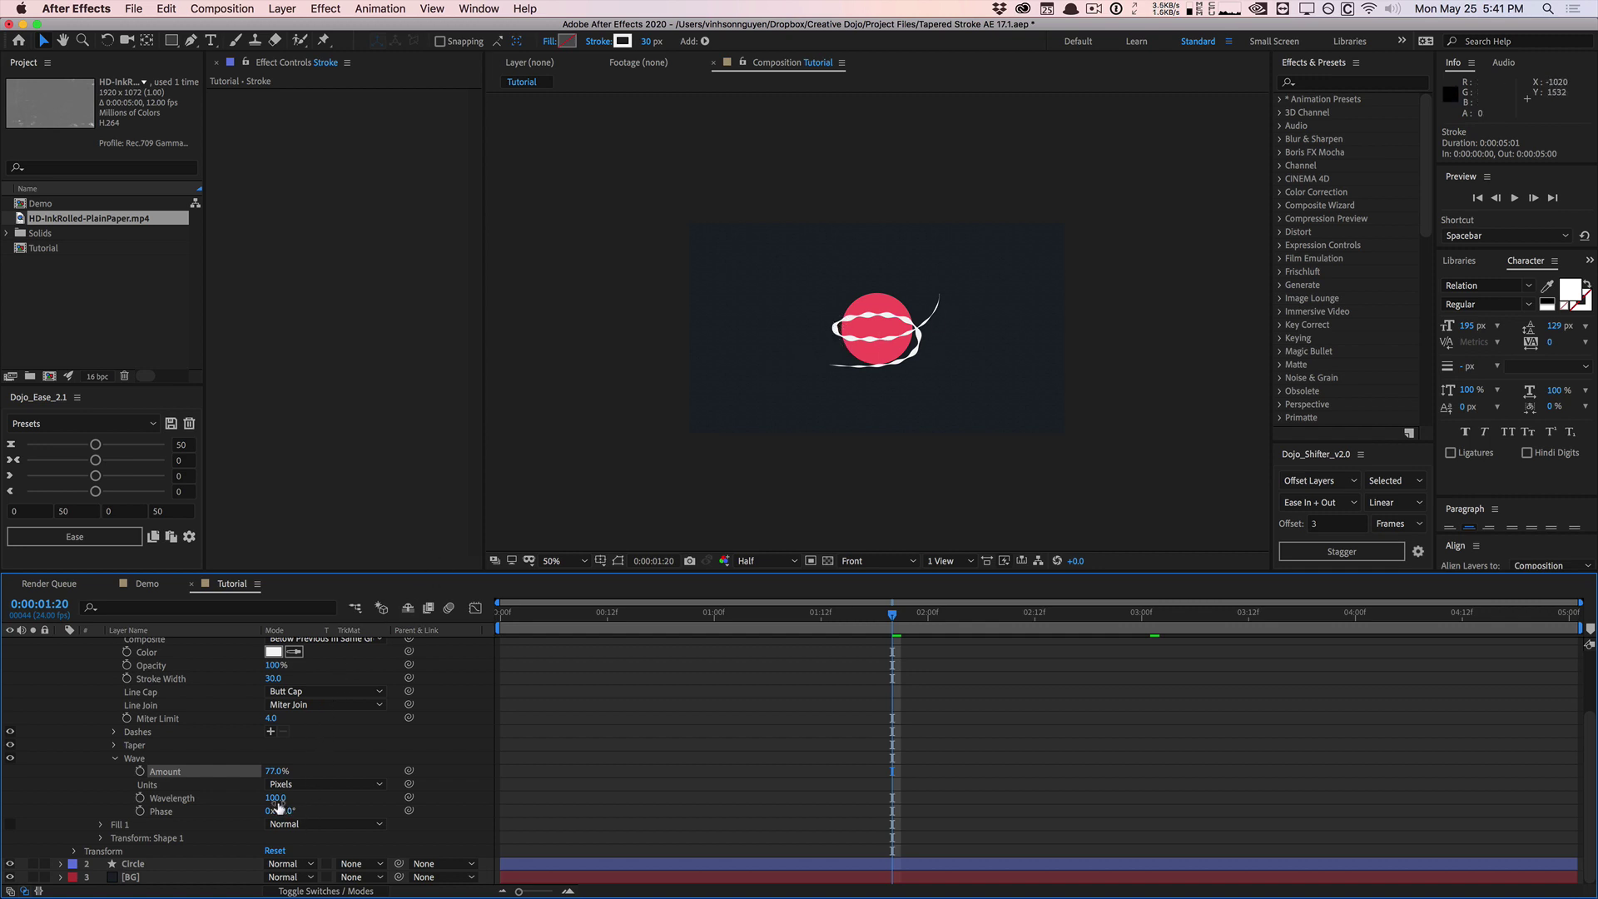
pyautogui.moveTo(274, 797); pyautogui.dragTo(416, 782)
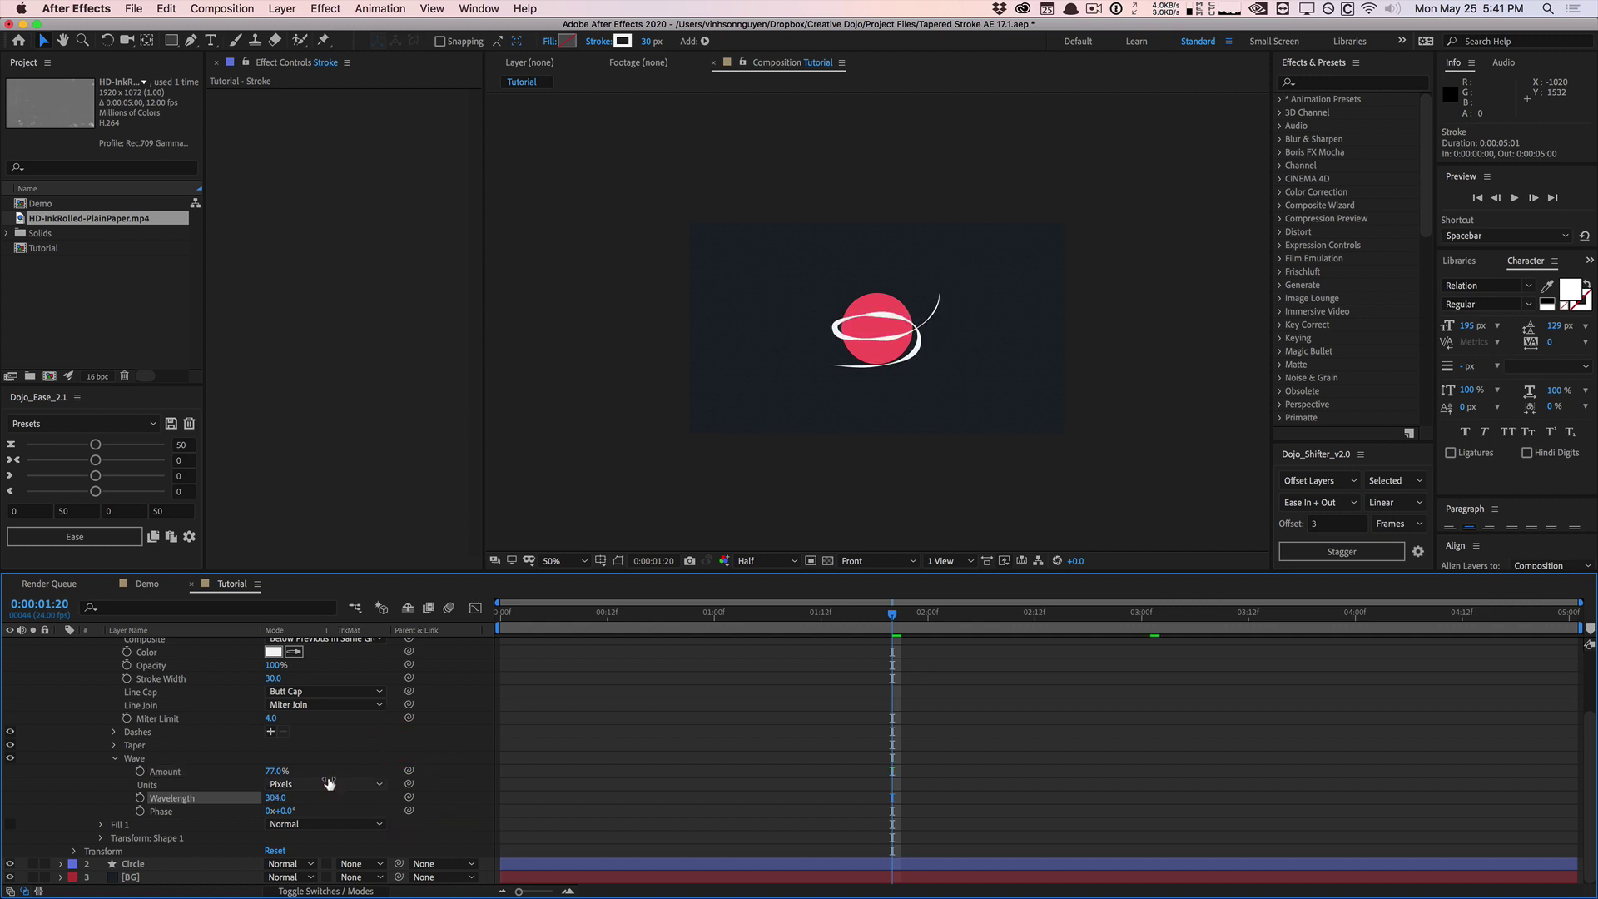
pyautogui.click(276, 771)
pyautogui.write('0')
pyautogui.press('Return')
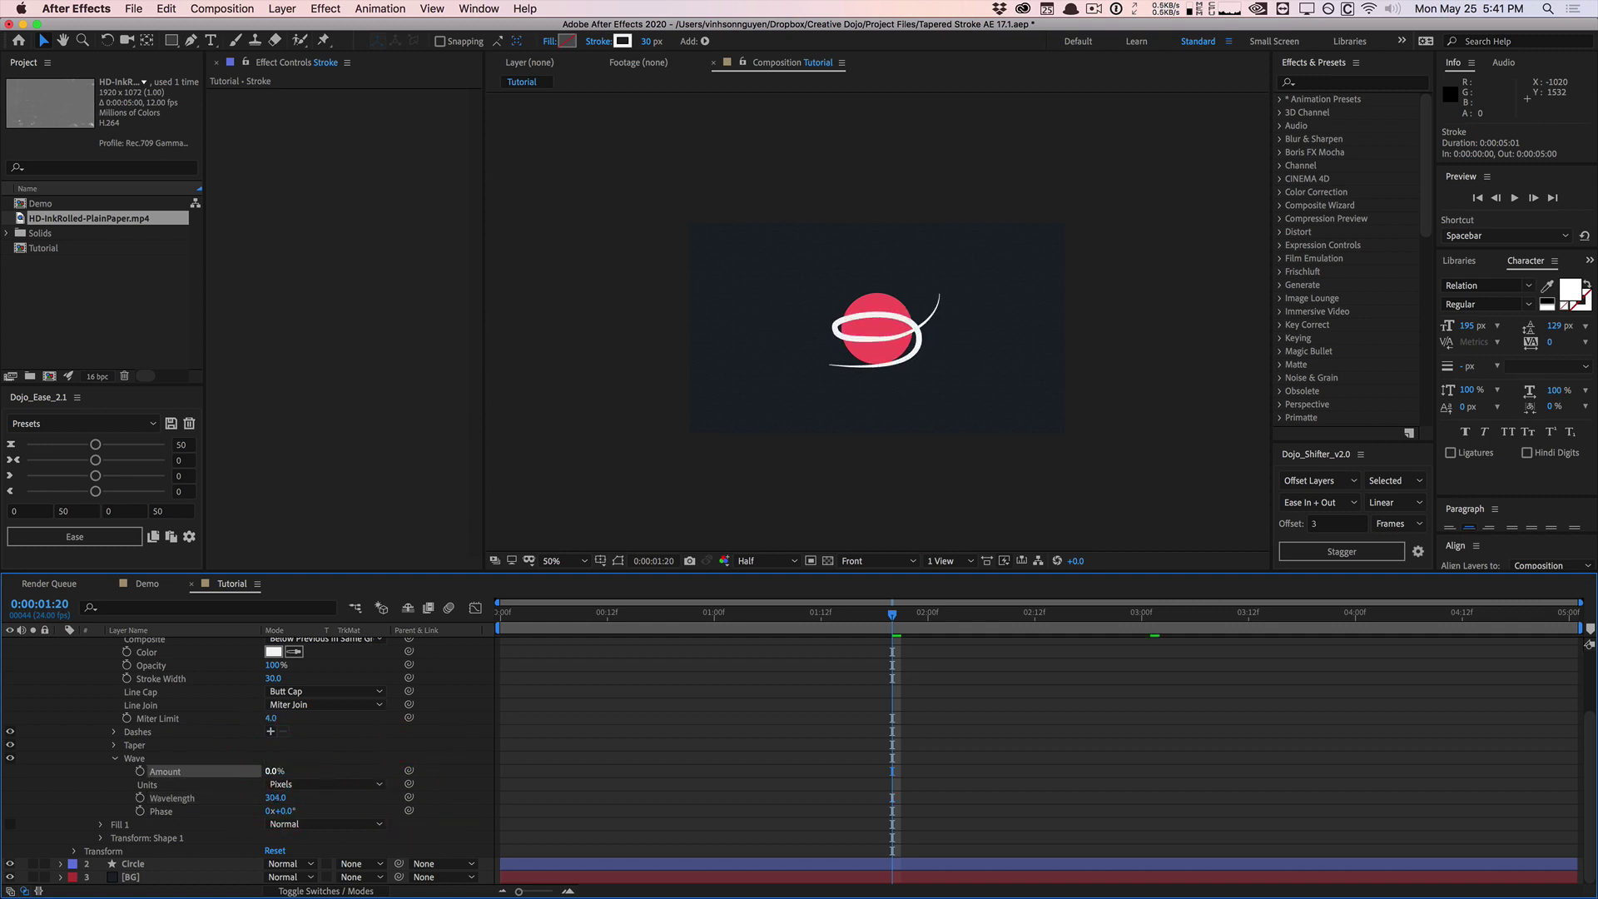
pyautogui.click(115, 760)
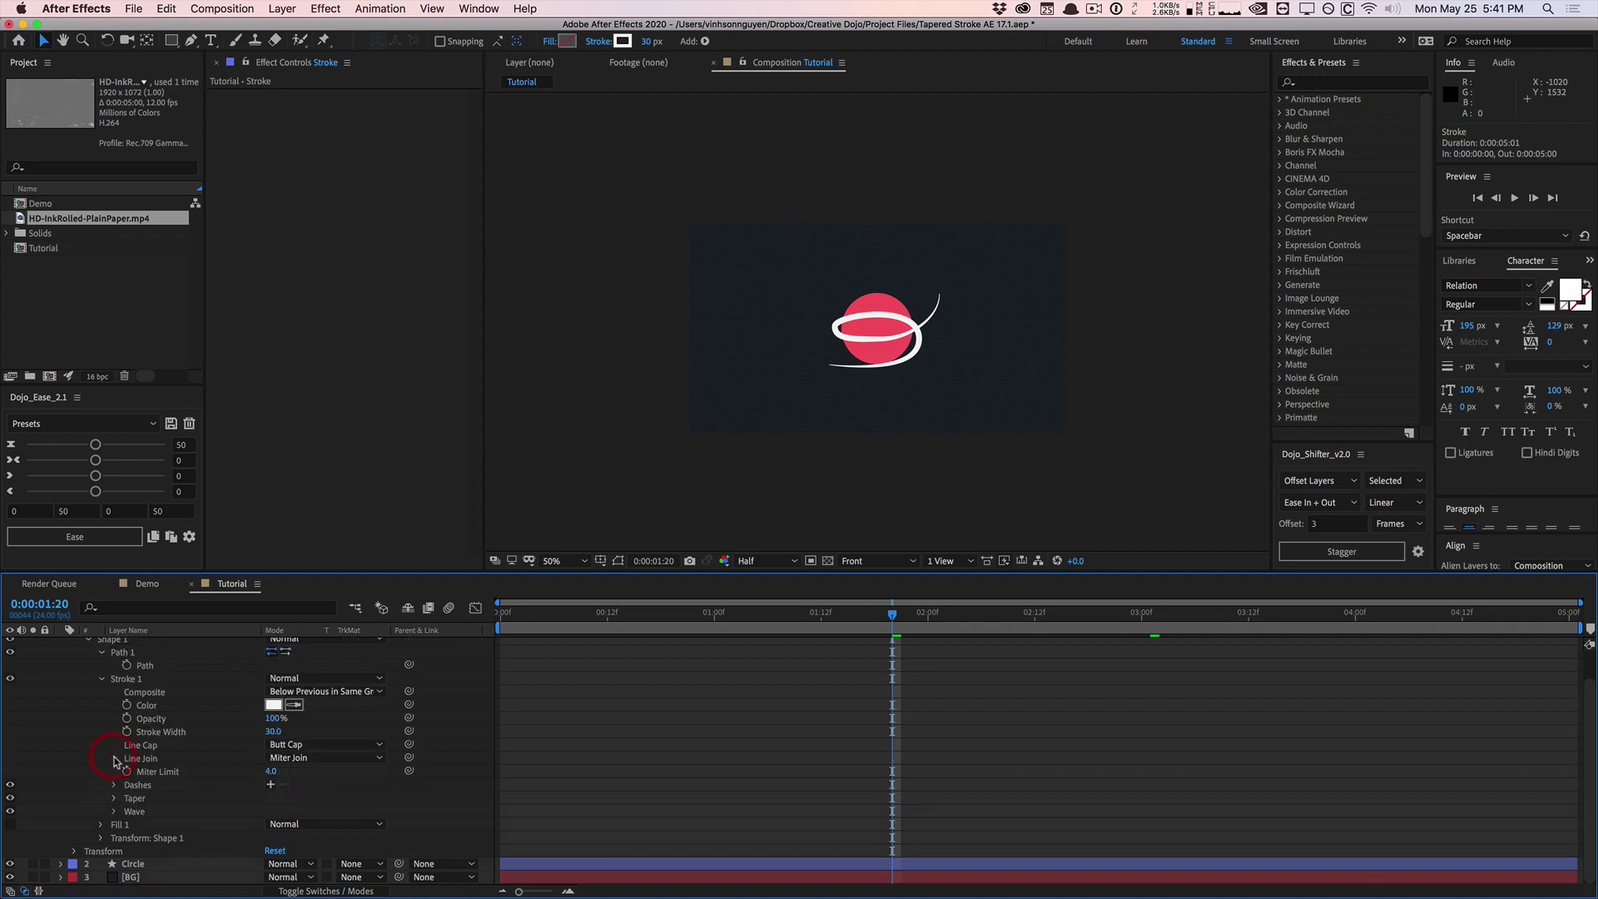
# Delete Fill 1 from the Stroke layer, add Trim Paths to its contents and show the Trim Paths properties.
pyautogui.click(117, 825)
pyautogui.press('Delete')
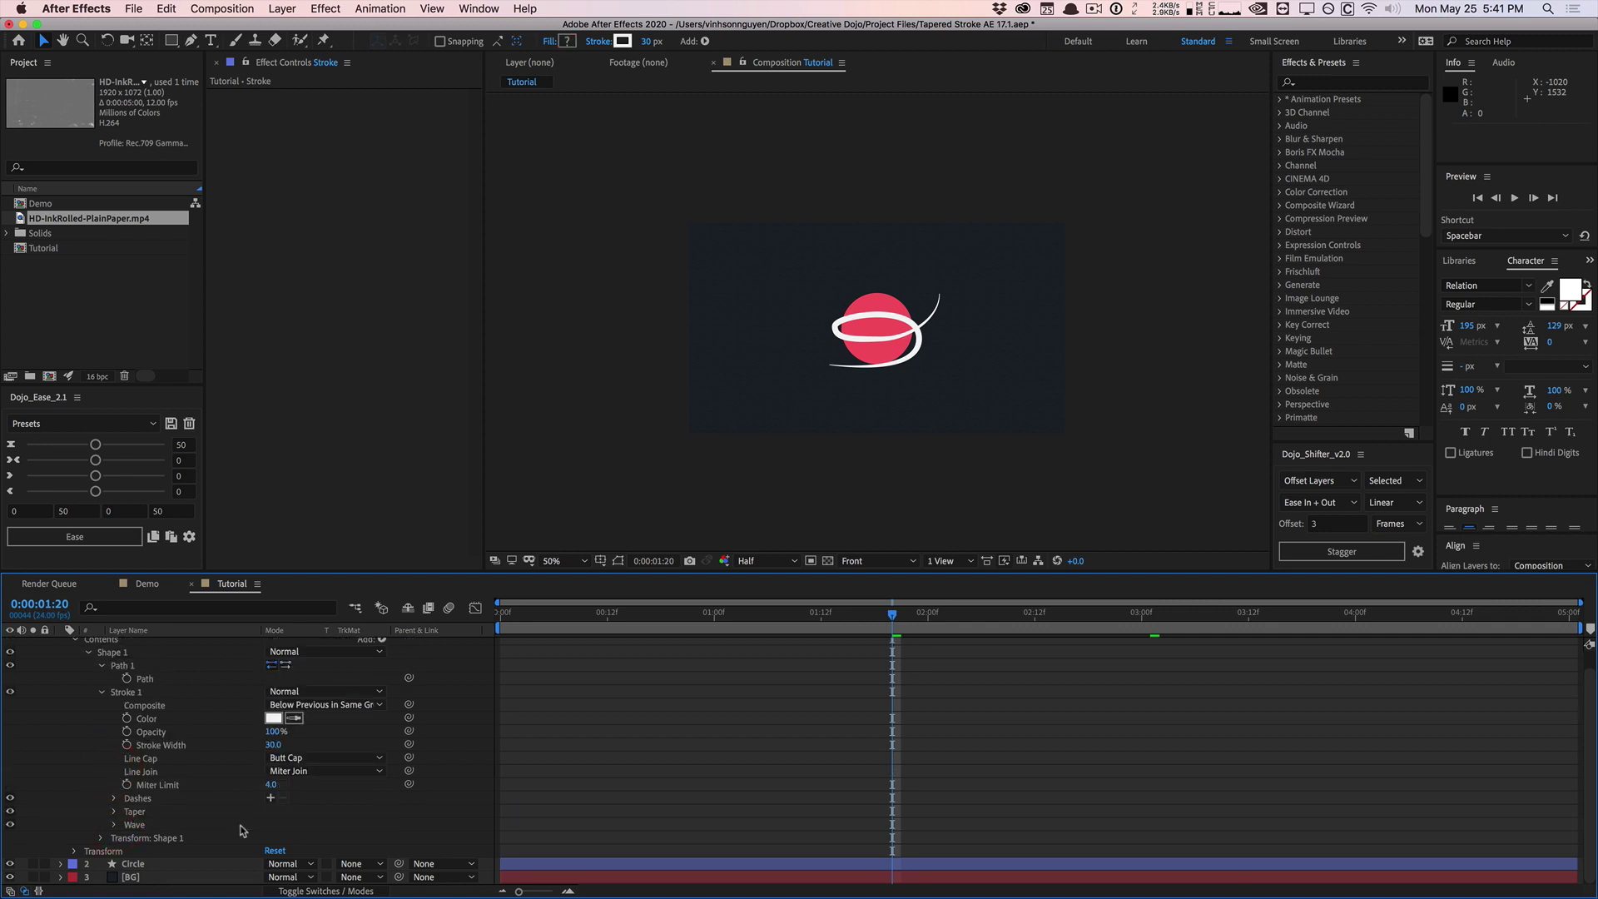
pyautogui.scroll(1, 128, 743)
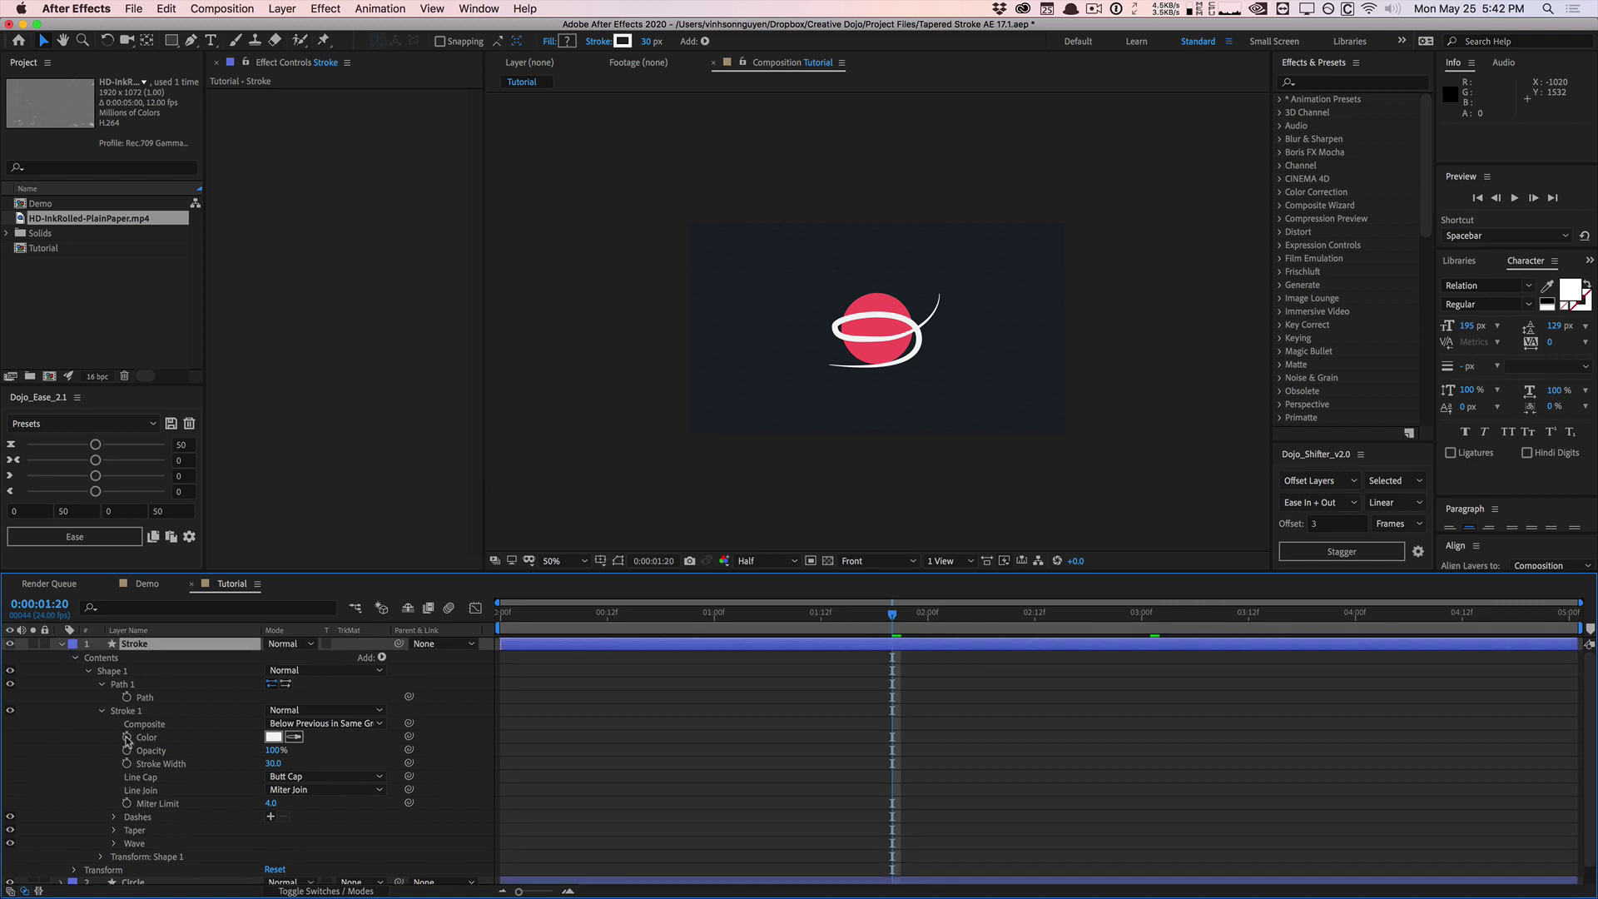
pyautogui.click(381, 657)
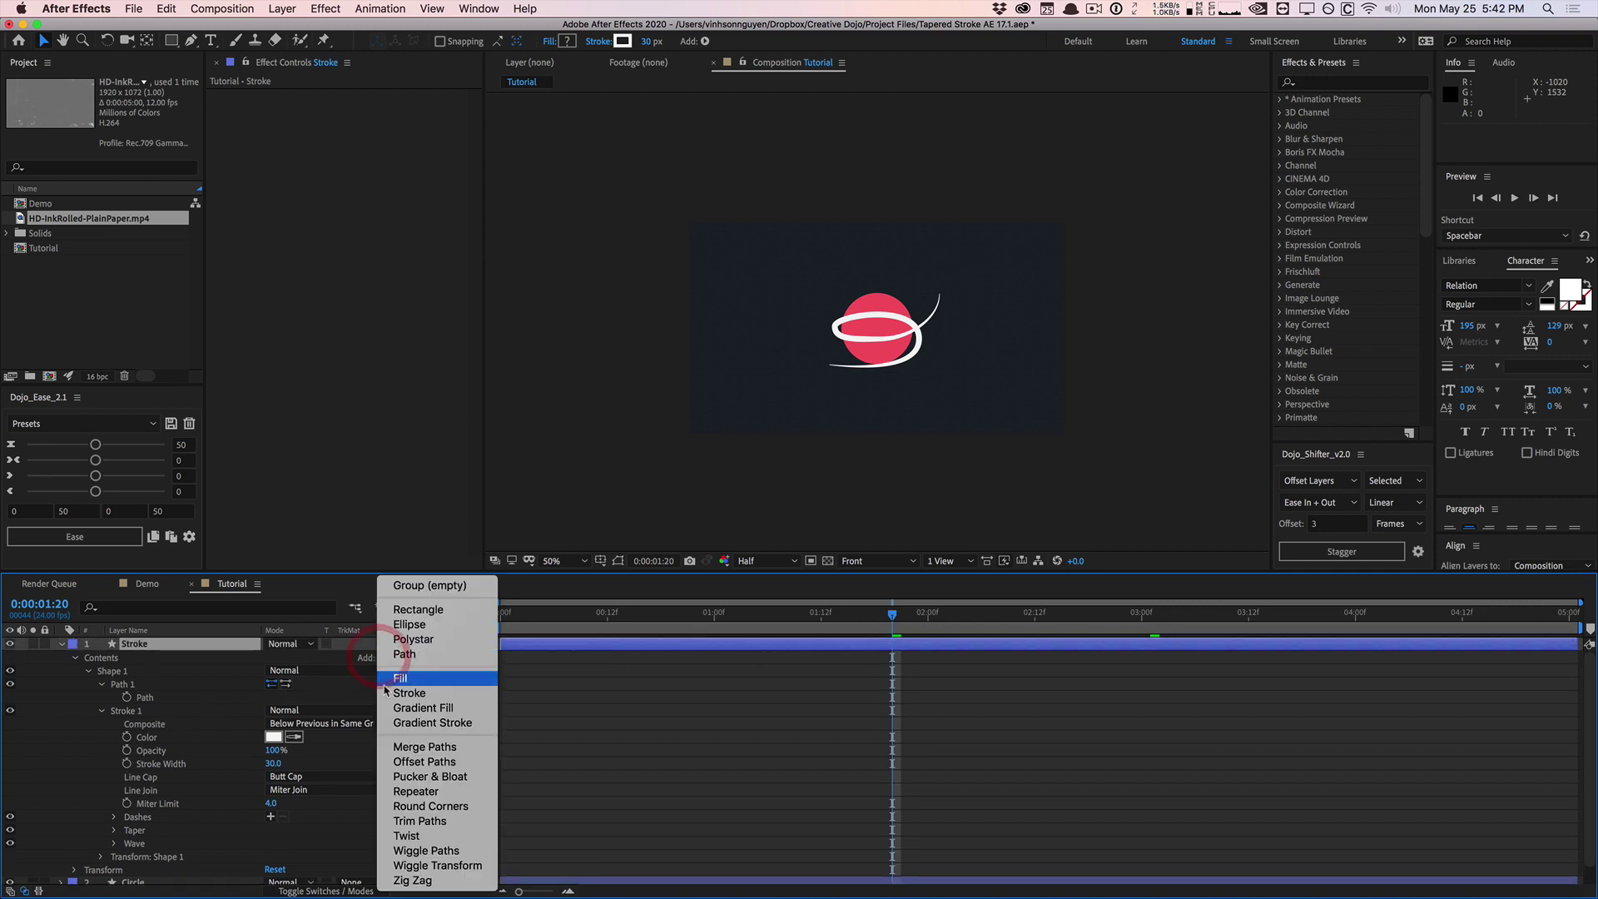
pyautogui.click(418, 822)
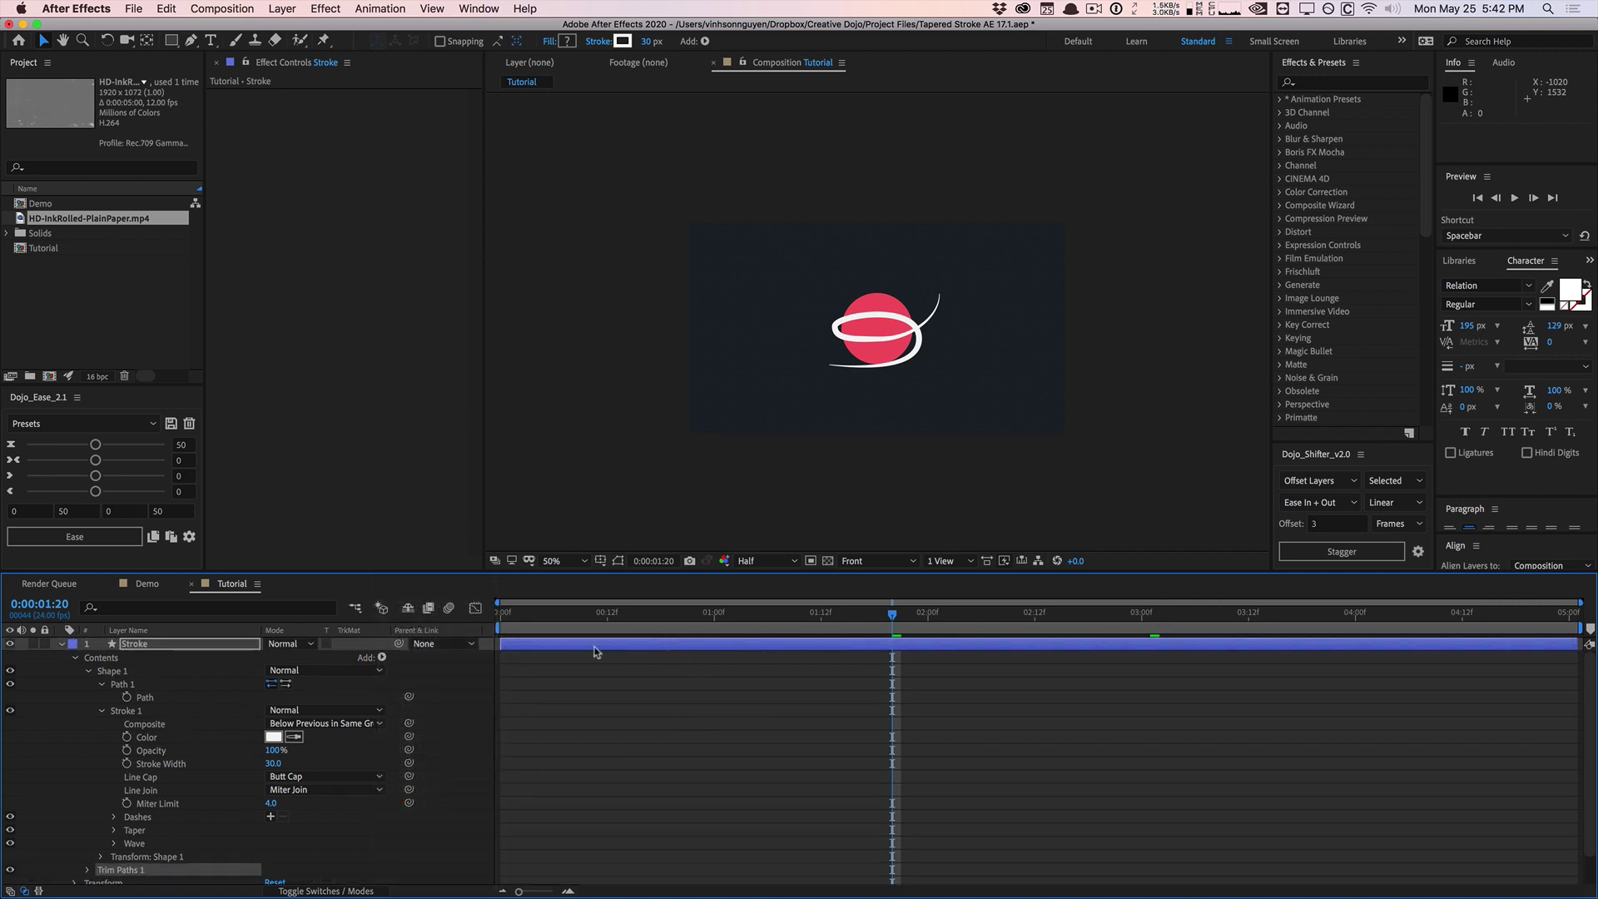
pyautogui.scroll(-3, 93, 862)
pyautogui.click(87, 824)
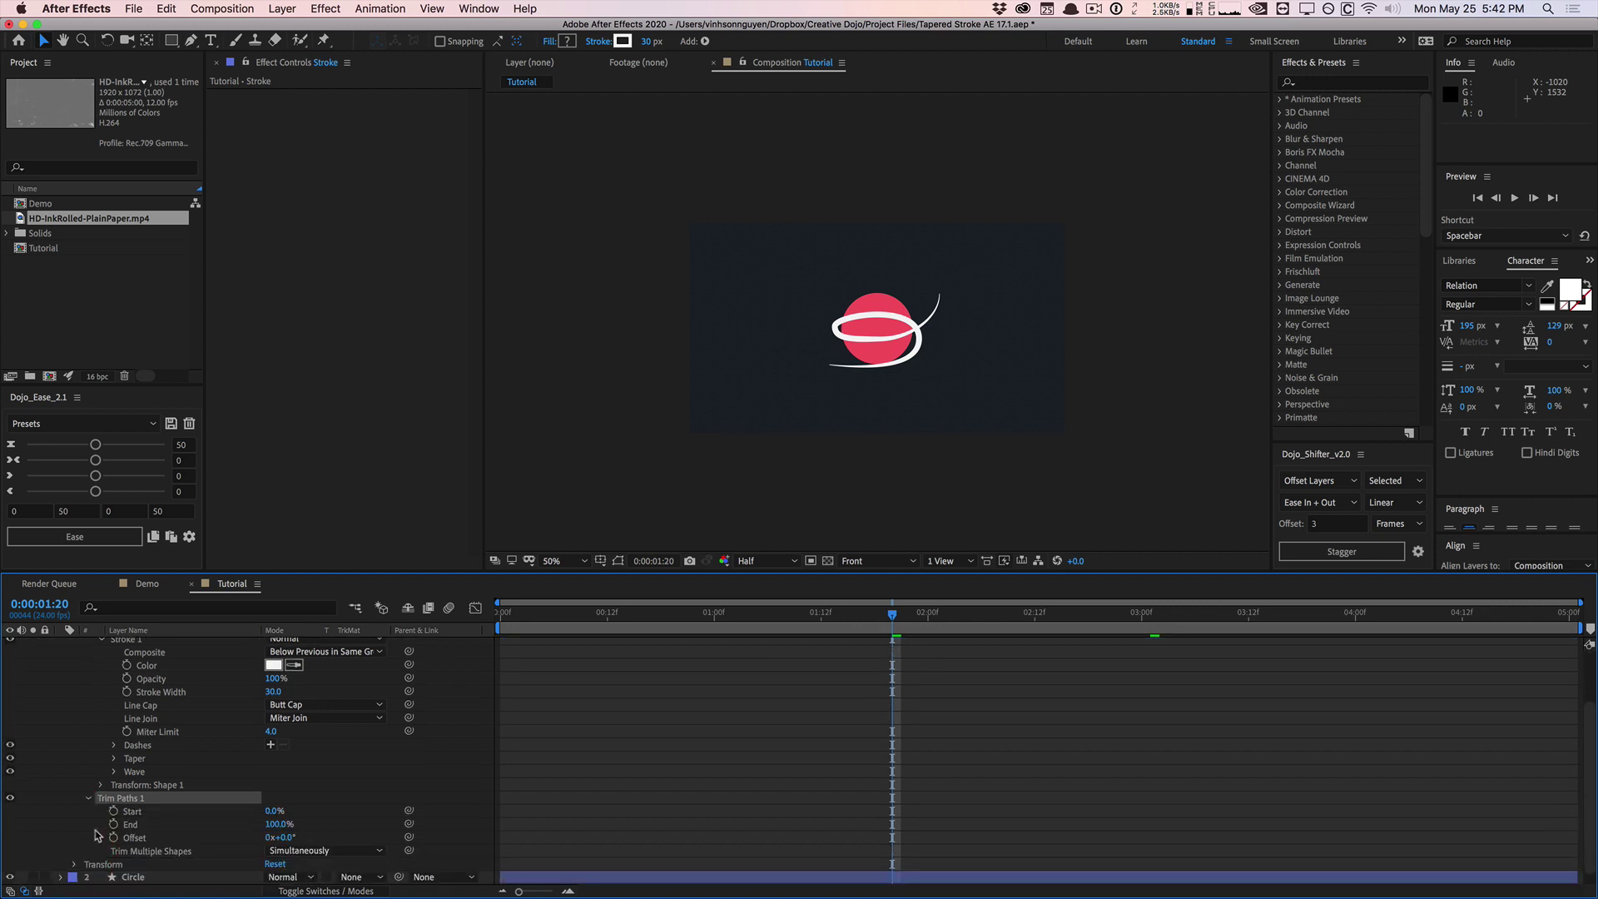
# Keyframe the Trim Paths End at 0% at 0:00:01:12.
pyautogui.scroll(-3, 104, 824)
pyautogui.moveTo(711, 614)
pyautogui.mouseDown()
pyautogui.moveTo(608, 611)
pyautogui.moveTo(821, 587)
pyautogui.mouseUp()
pyautogui.click(114, 812)
pyautogui.click(278, 811)
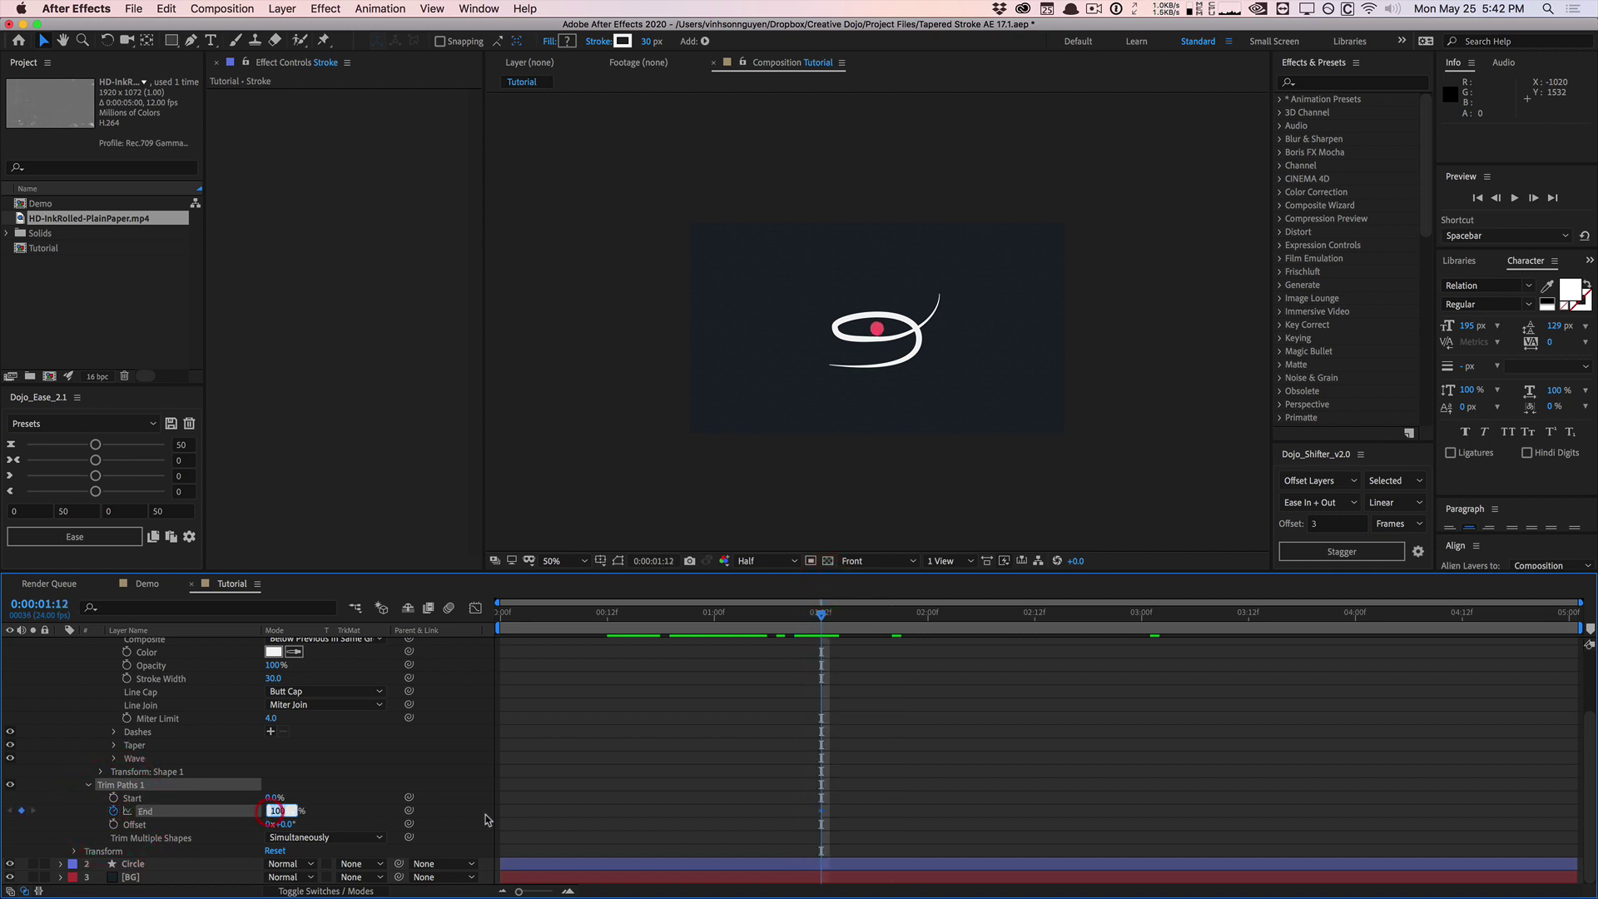
pyautogui.write('0')
pyautogui.press('Return')
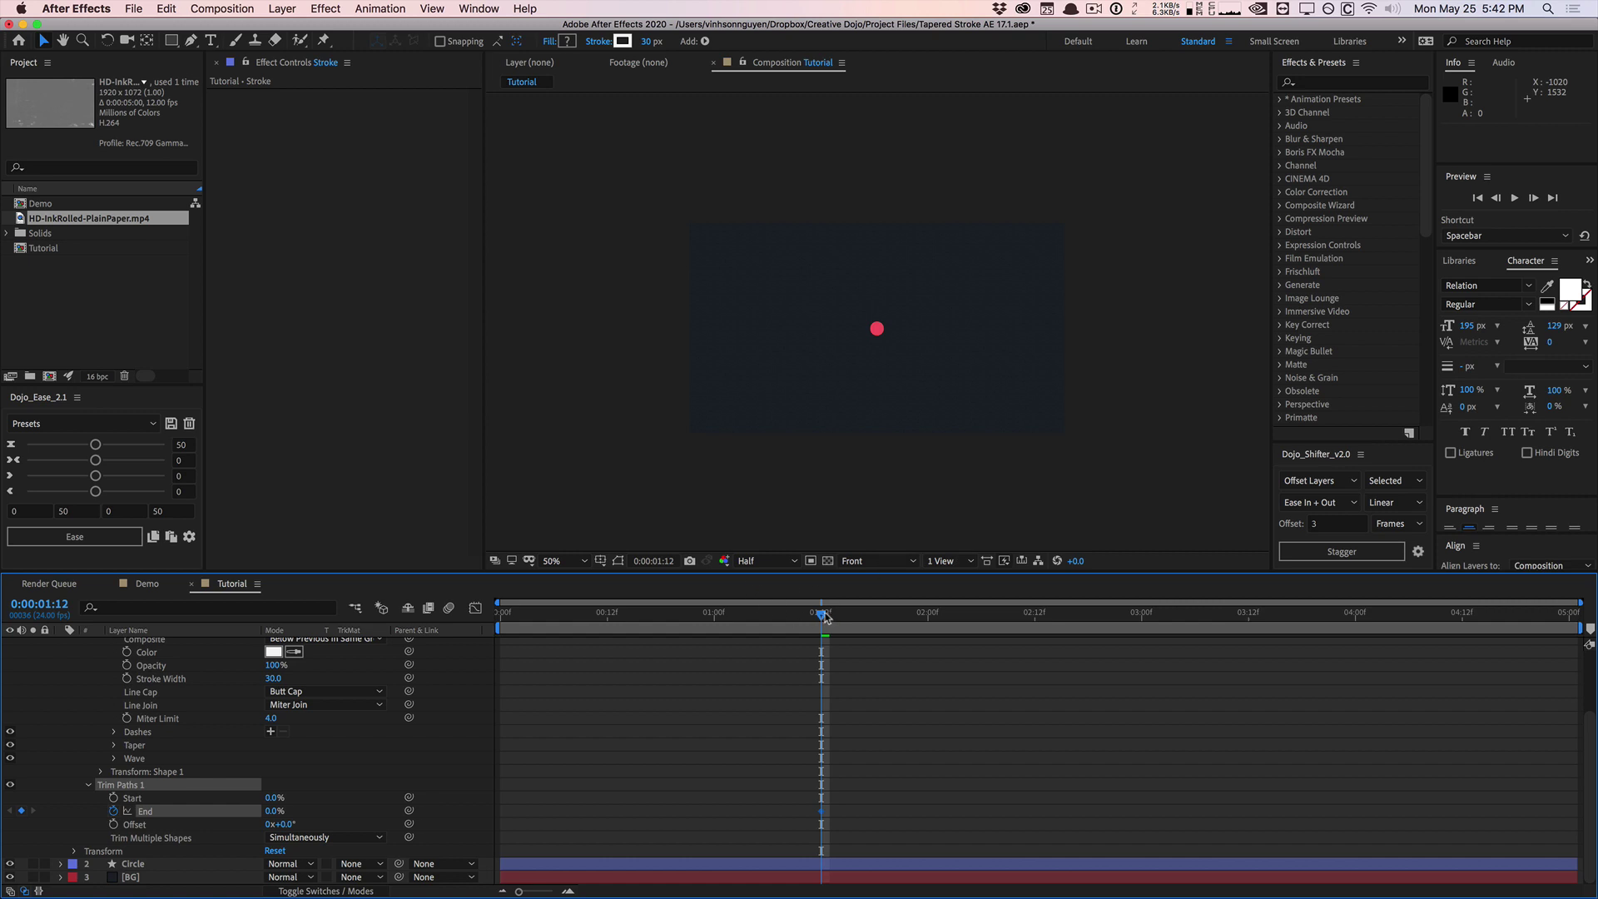
# Add a 100% keyframe for the Trim Paths End at 0:00:02:04.
pyautogui.moveTo(857, 613); pyautogui.dragTo(963, 613)
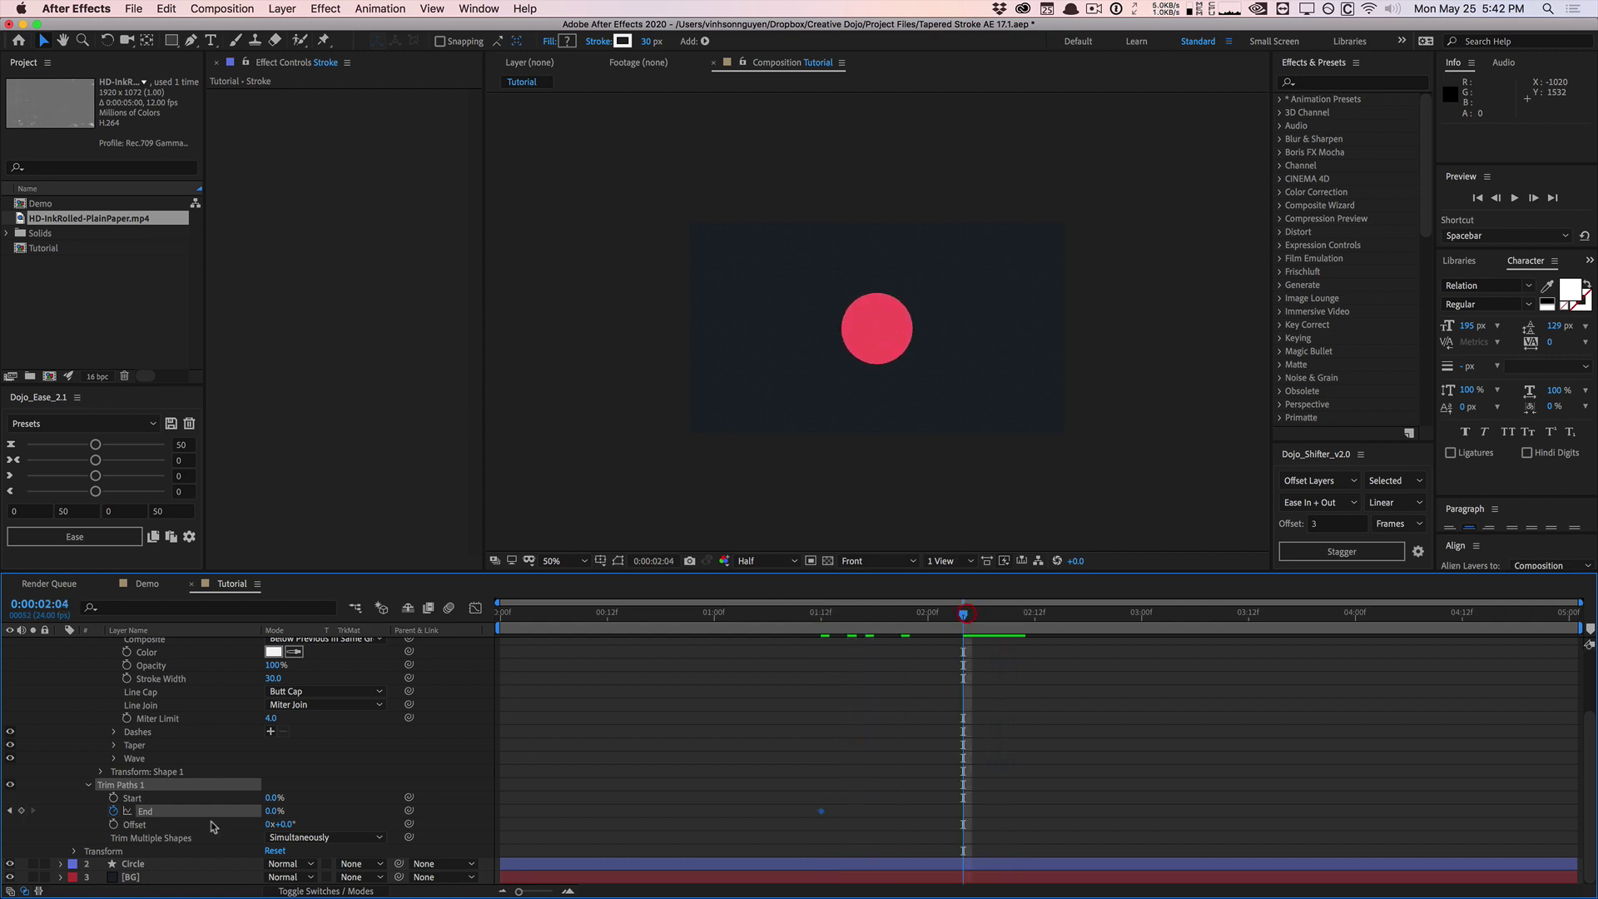
pyautogui.click(276, 811)
pyautogui.write('100')
pyautogui.press('Return')
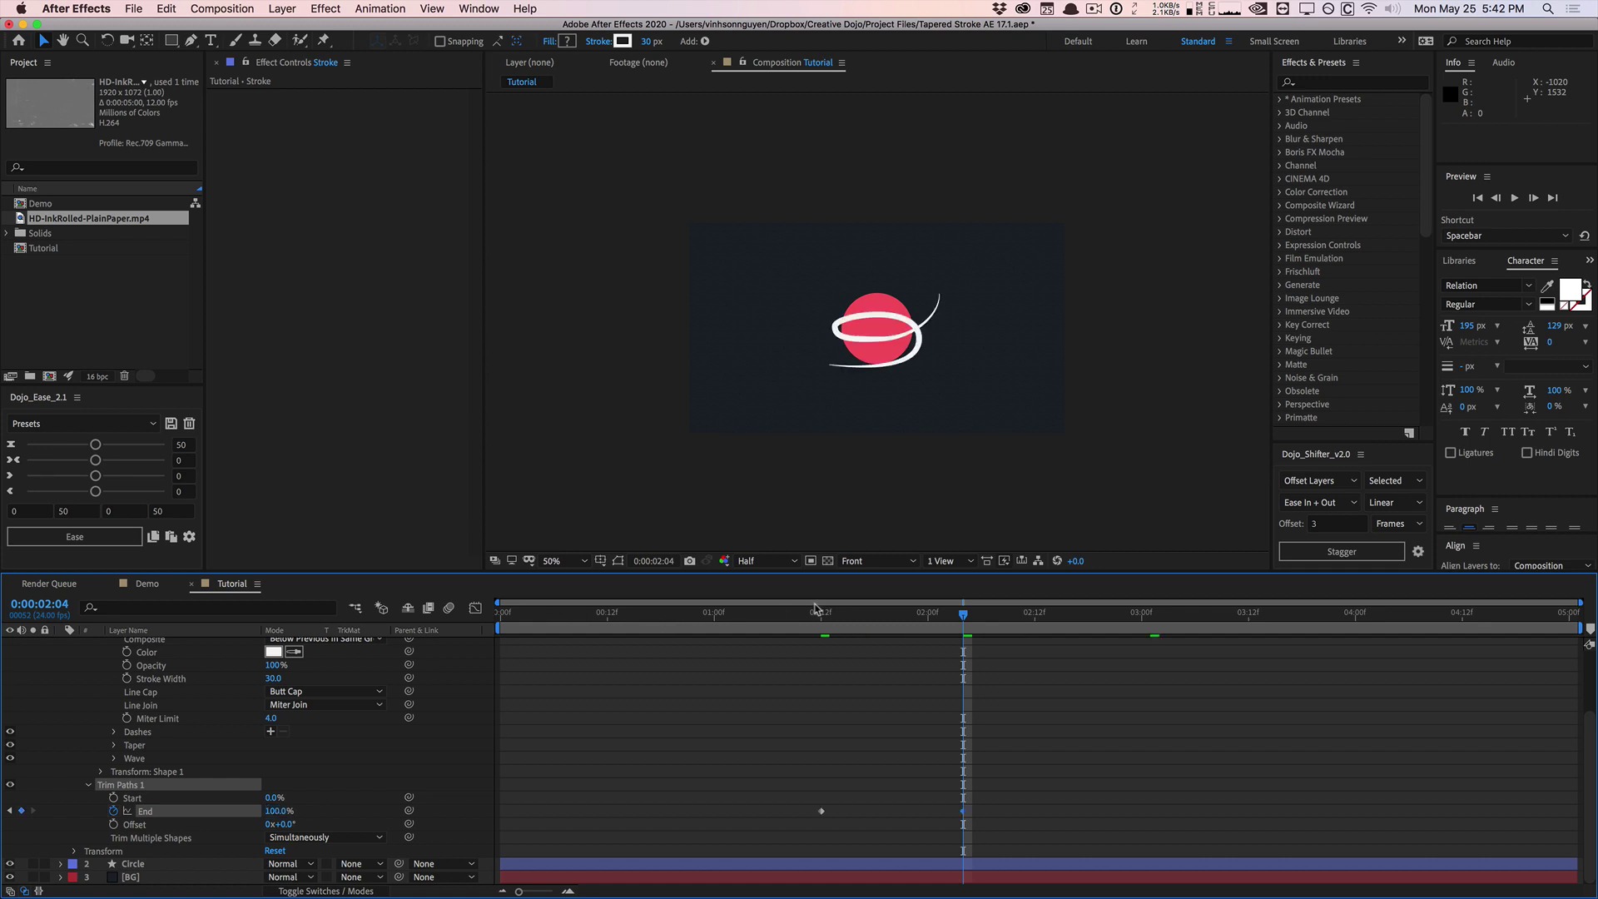
# Keyframe the Trim Paths Start from 0% at 0:00:01:20 to 100% at 0:00:02:10, and scrub through the animation.
pyautogui.moveTo(787, 610)
pyautogui.mouseDown()
pyautogui.moveTo(991, 596)
pyautogui.moveTo(785, 596)
pyautogui.moveTo(977, 571)
pyautogui.moveTo(892, 585)
pyautogui.mouseUp()
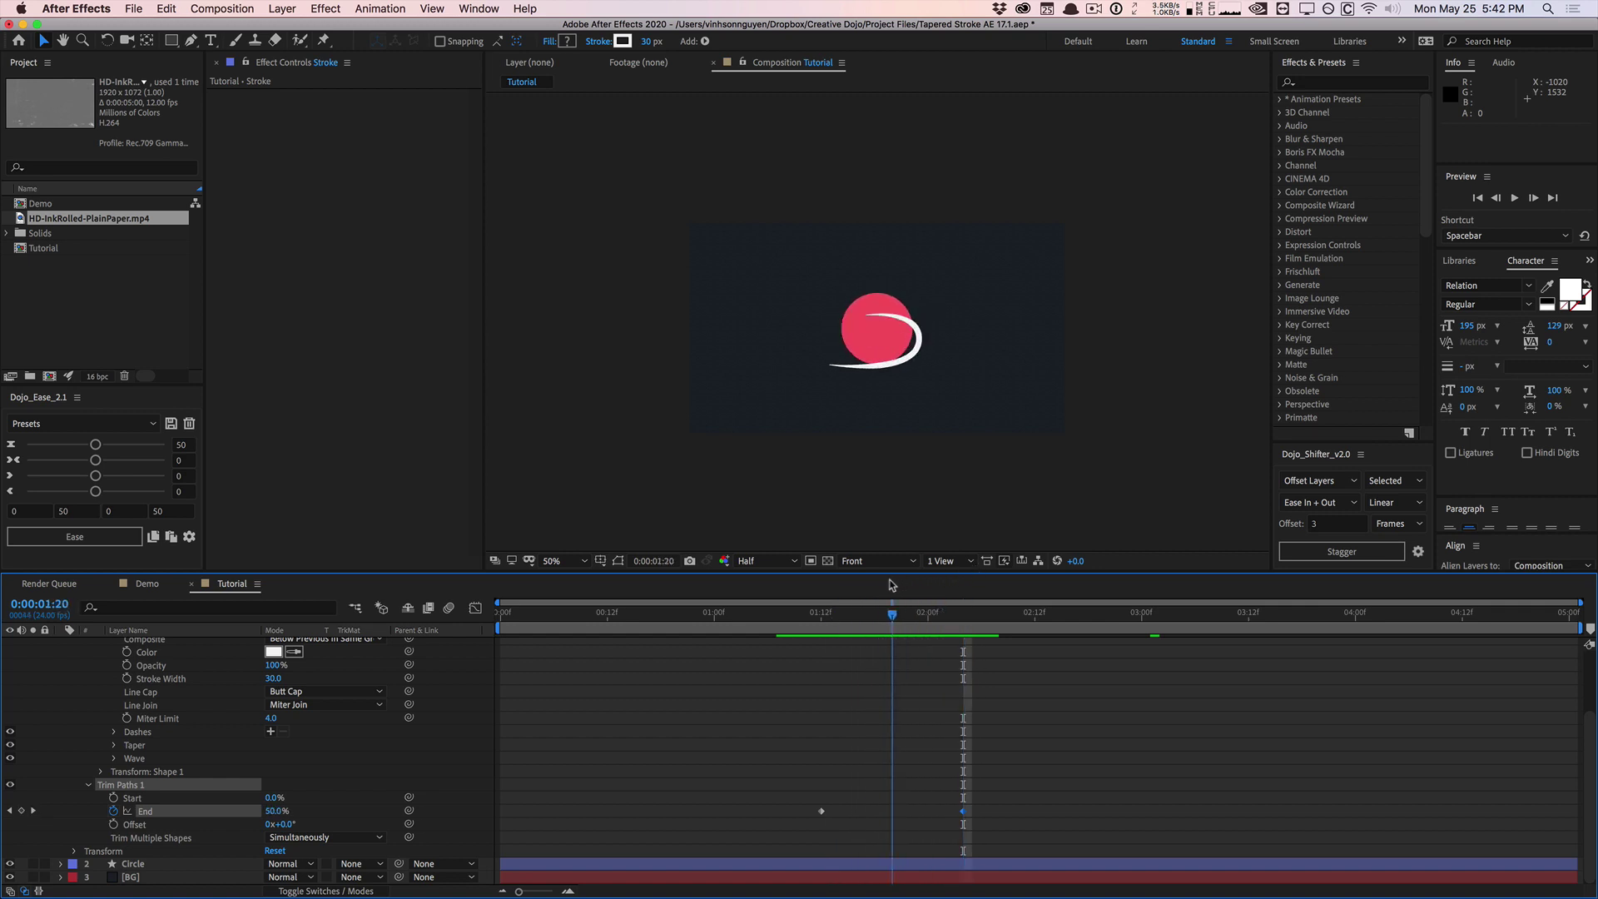
pyautogui.click(113, 797)
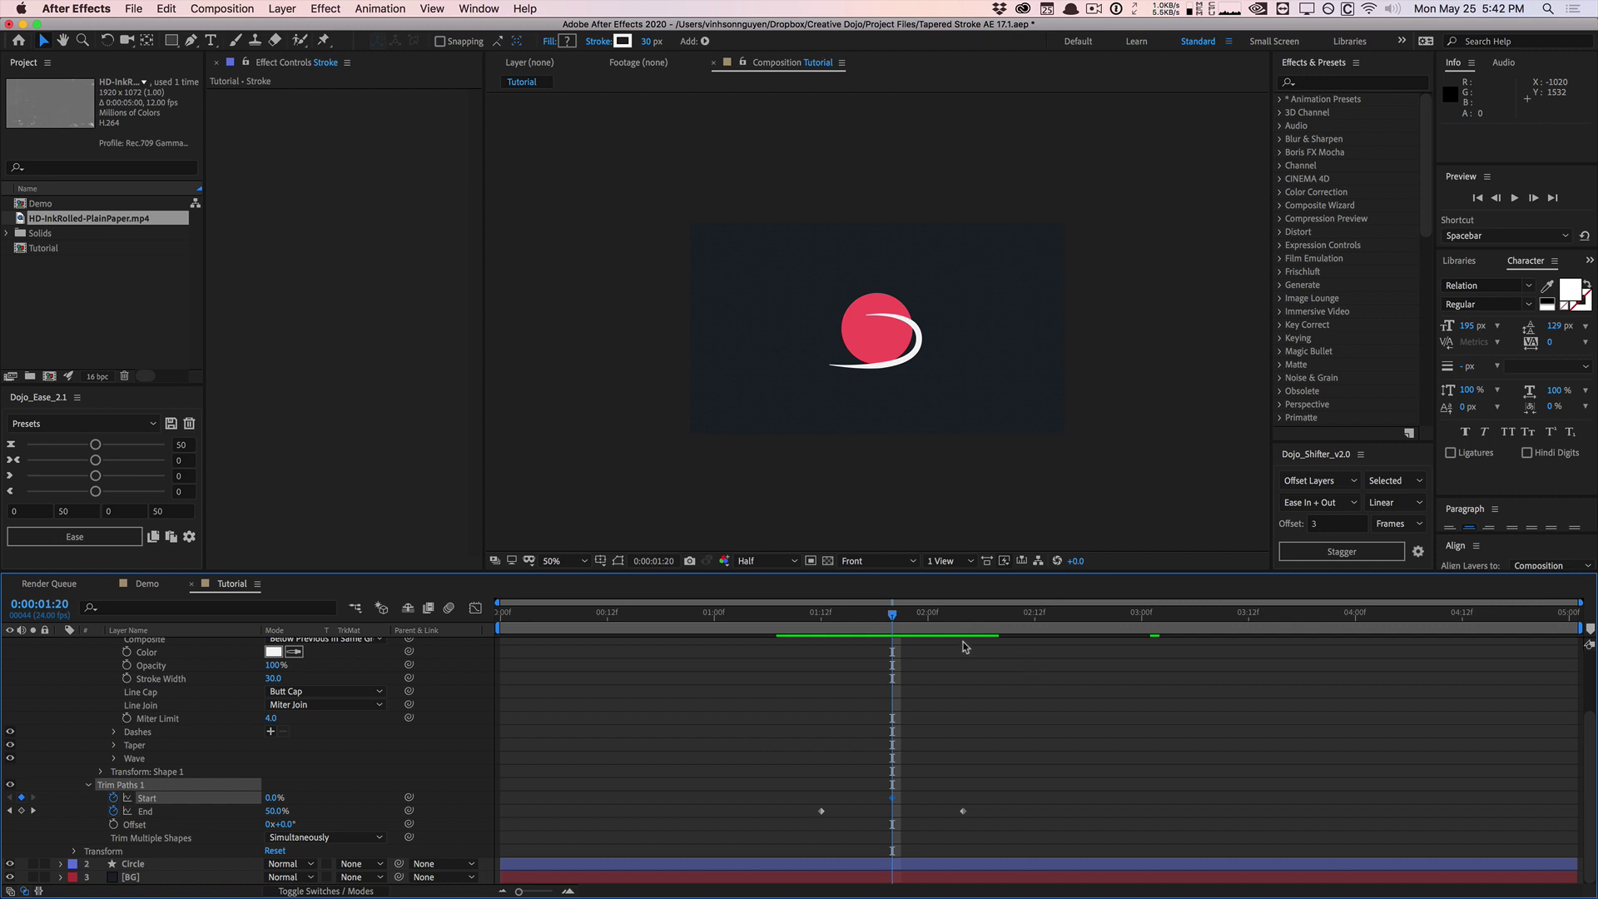
pyautogui.moveTo(929, 608); pyautogui.dragTo(1017, 608)
pyautogui.click(273, 797)
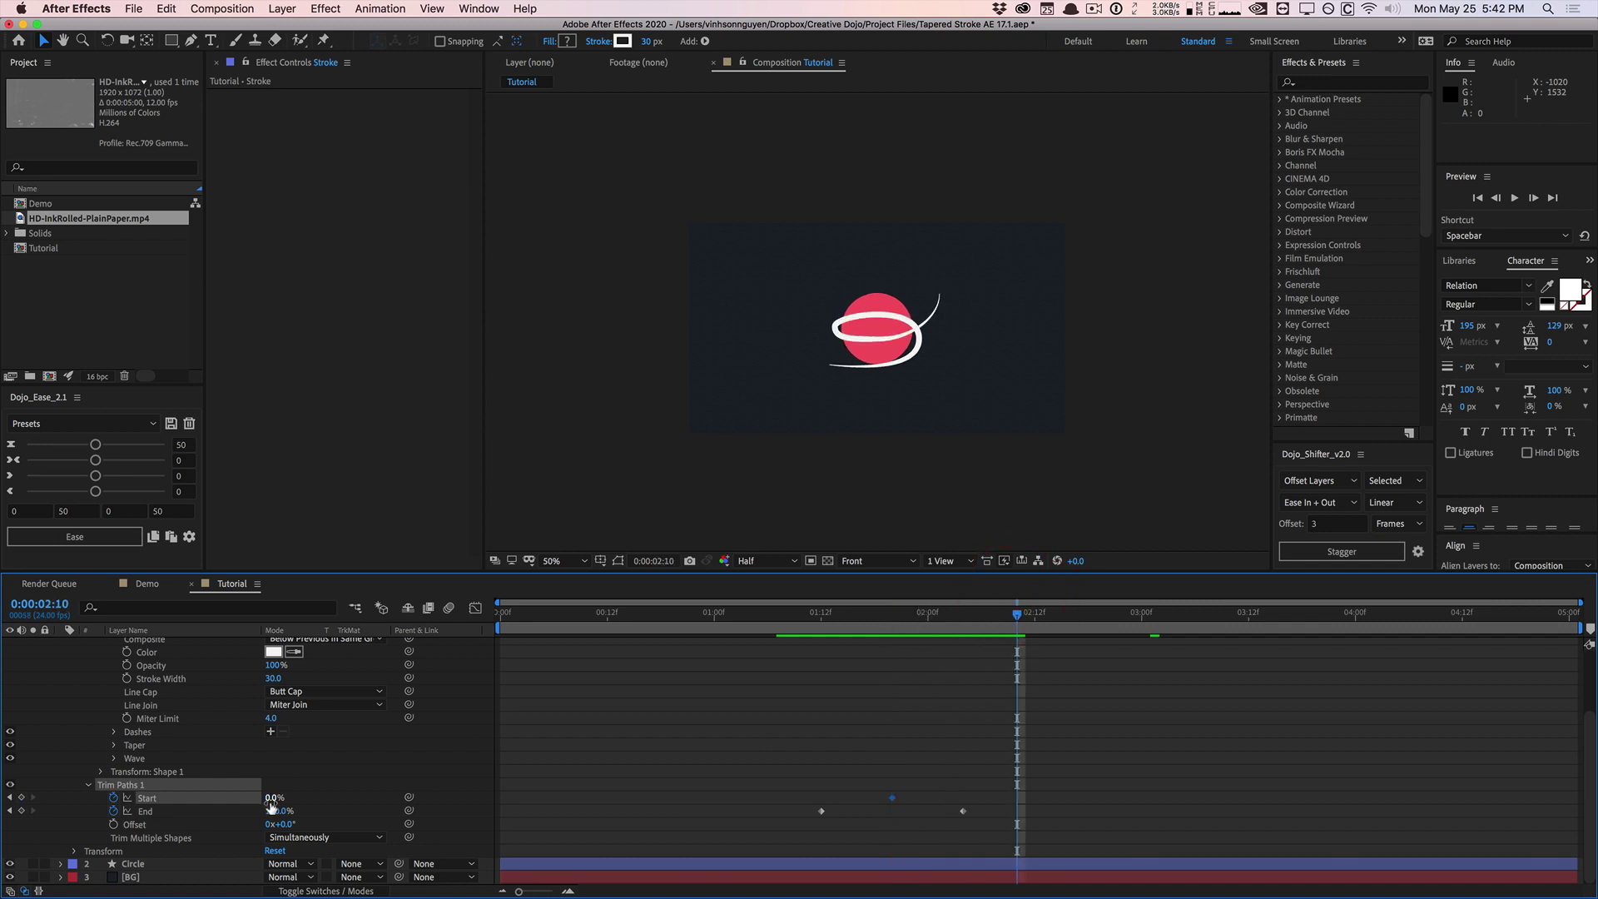
pyautogui.write('100')
pyautogui.press('Return')
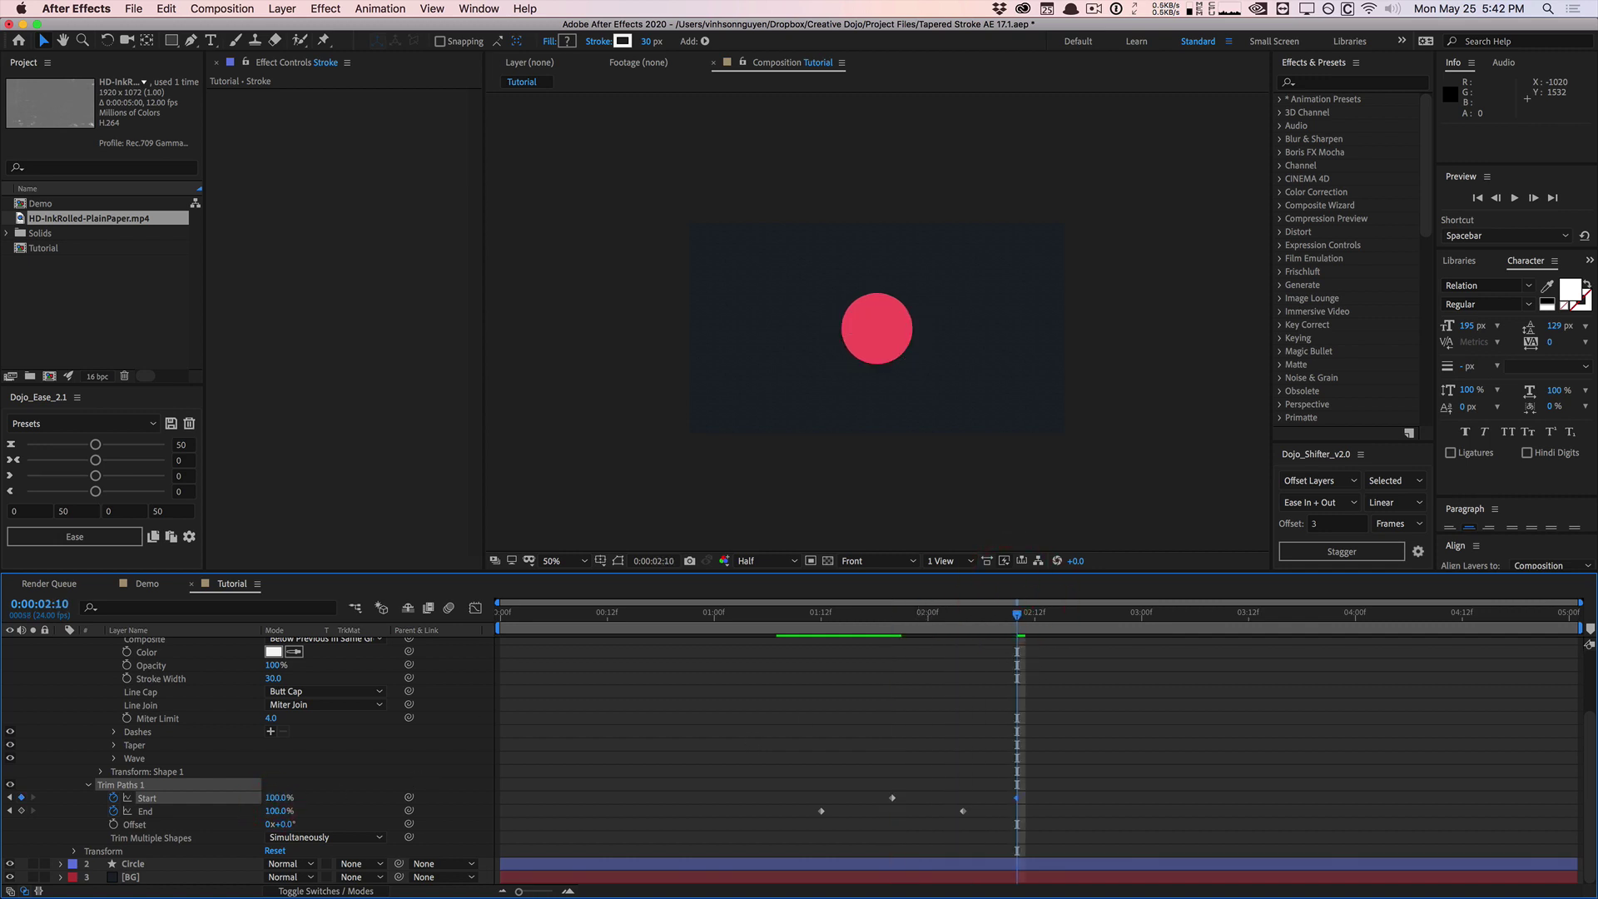
pyautogui.moveTo(795, 614); pyautogui.dragTo(1030, 574)
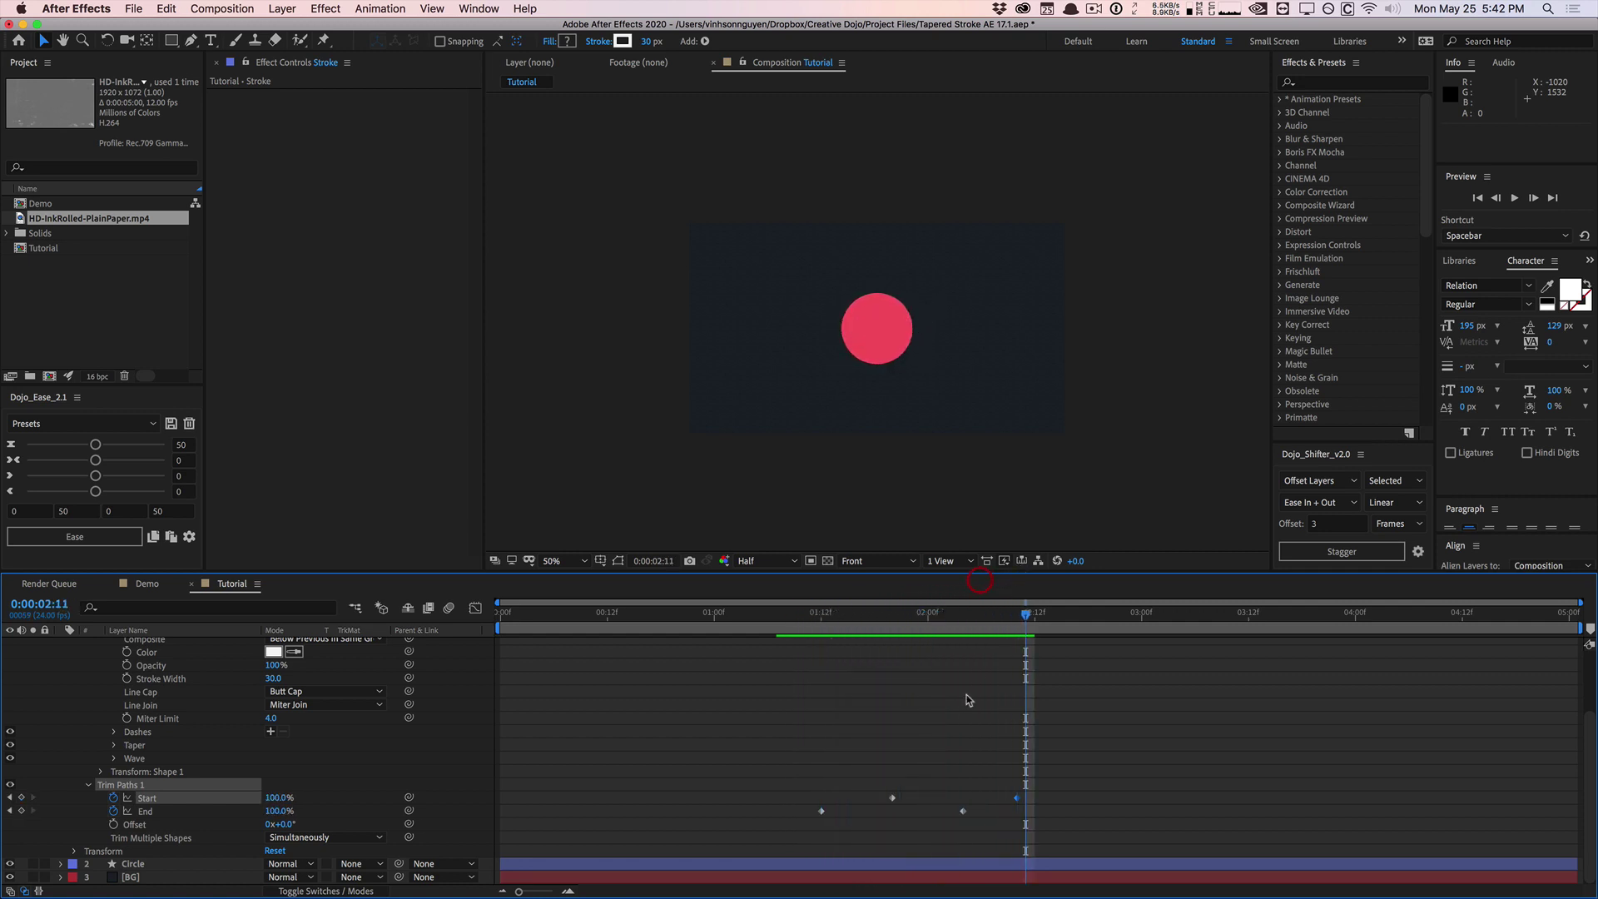
# Apply Easy Ease to both End keyframes and reshape their speed graph into a sharp early peak with a long ease-out.
pyautogui.moveTo(980, 822); pyautogui.dragTo(791, 812)
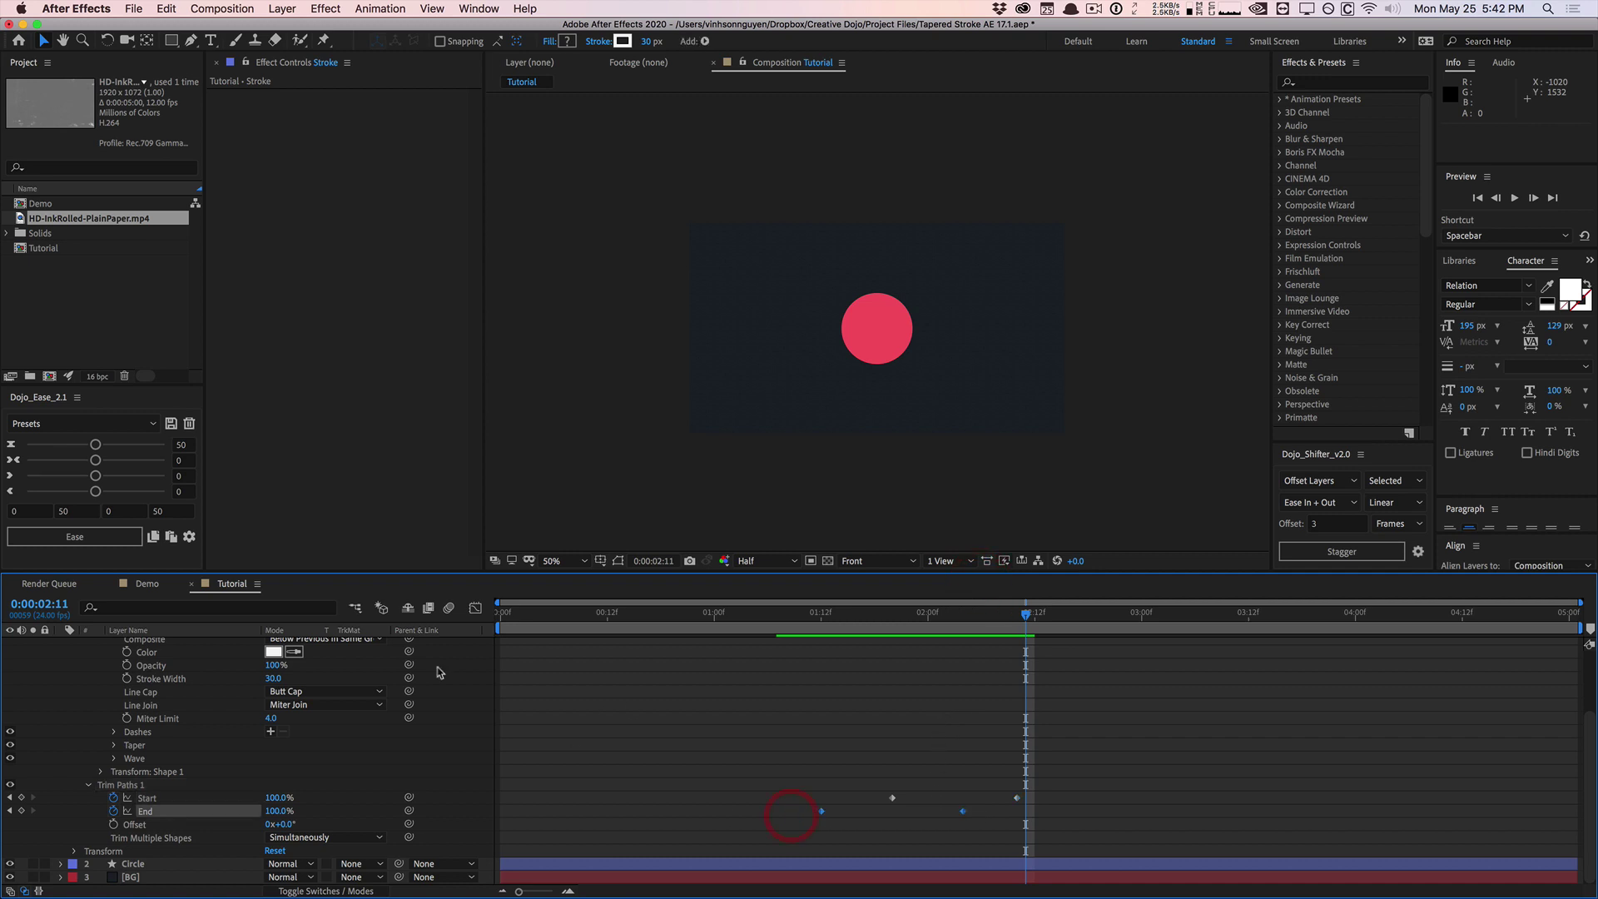
pyautogui.click(380, 8)
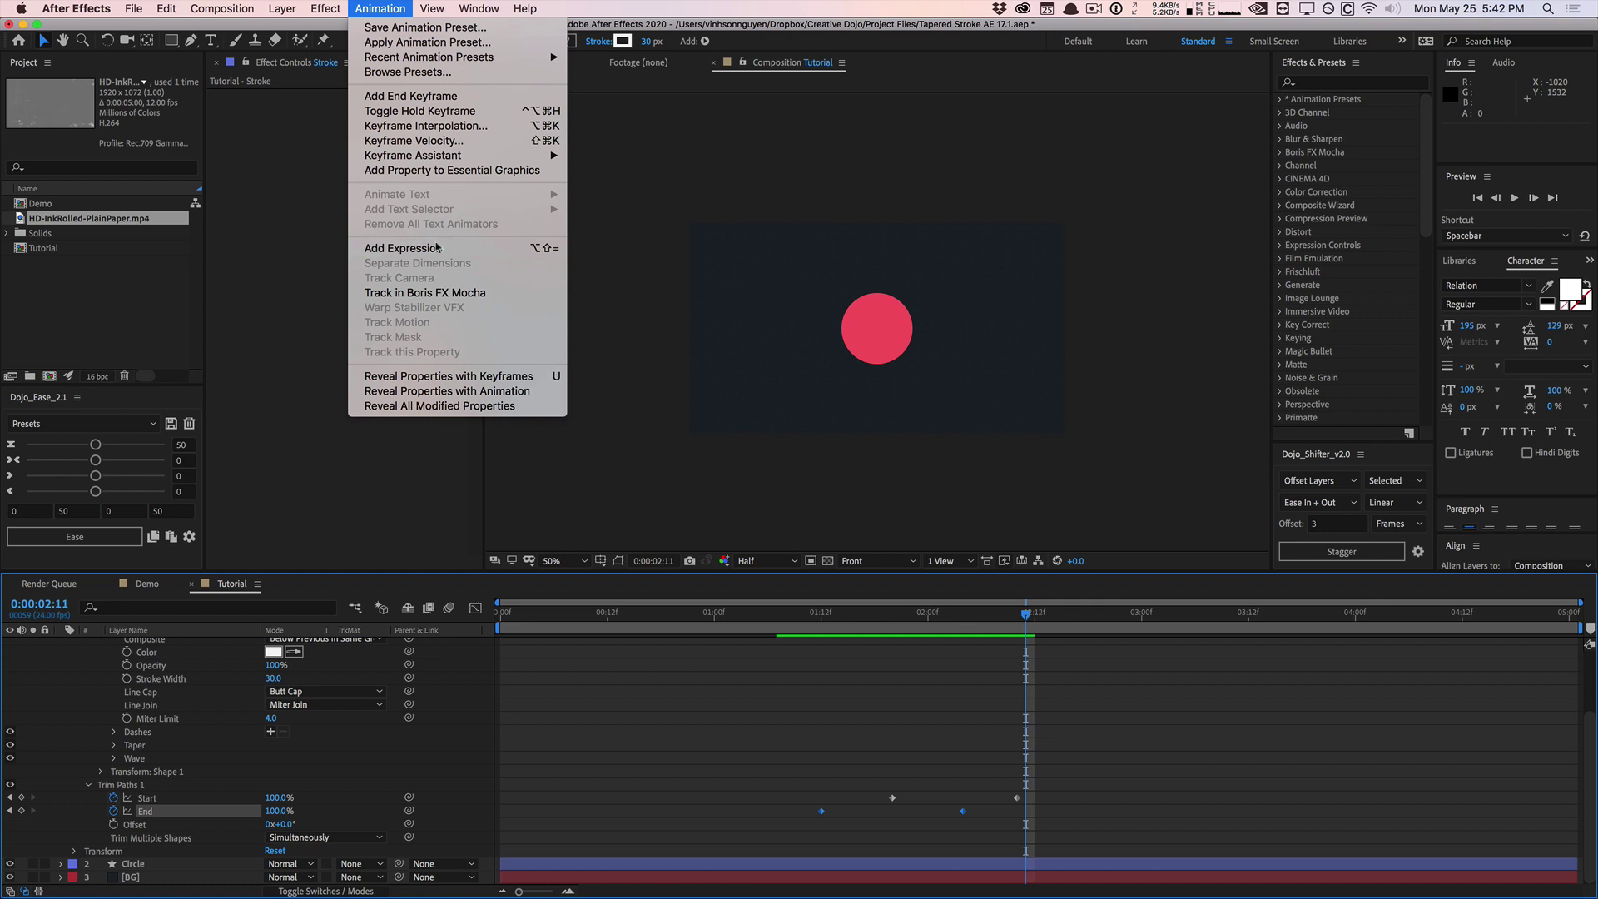
pyautogui.moveTo(443, 157)
pyautogui.click(691, 196)
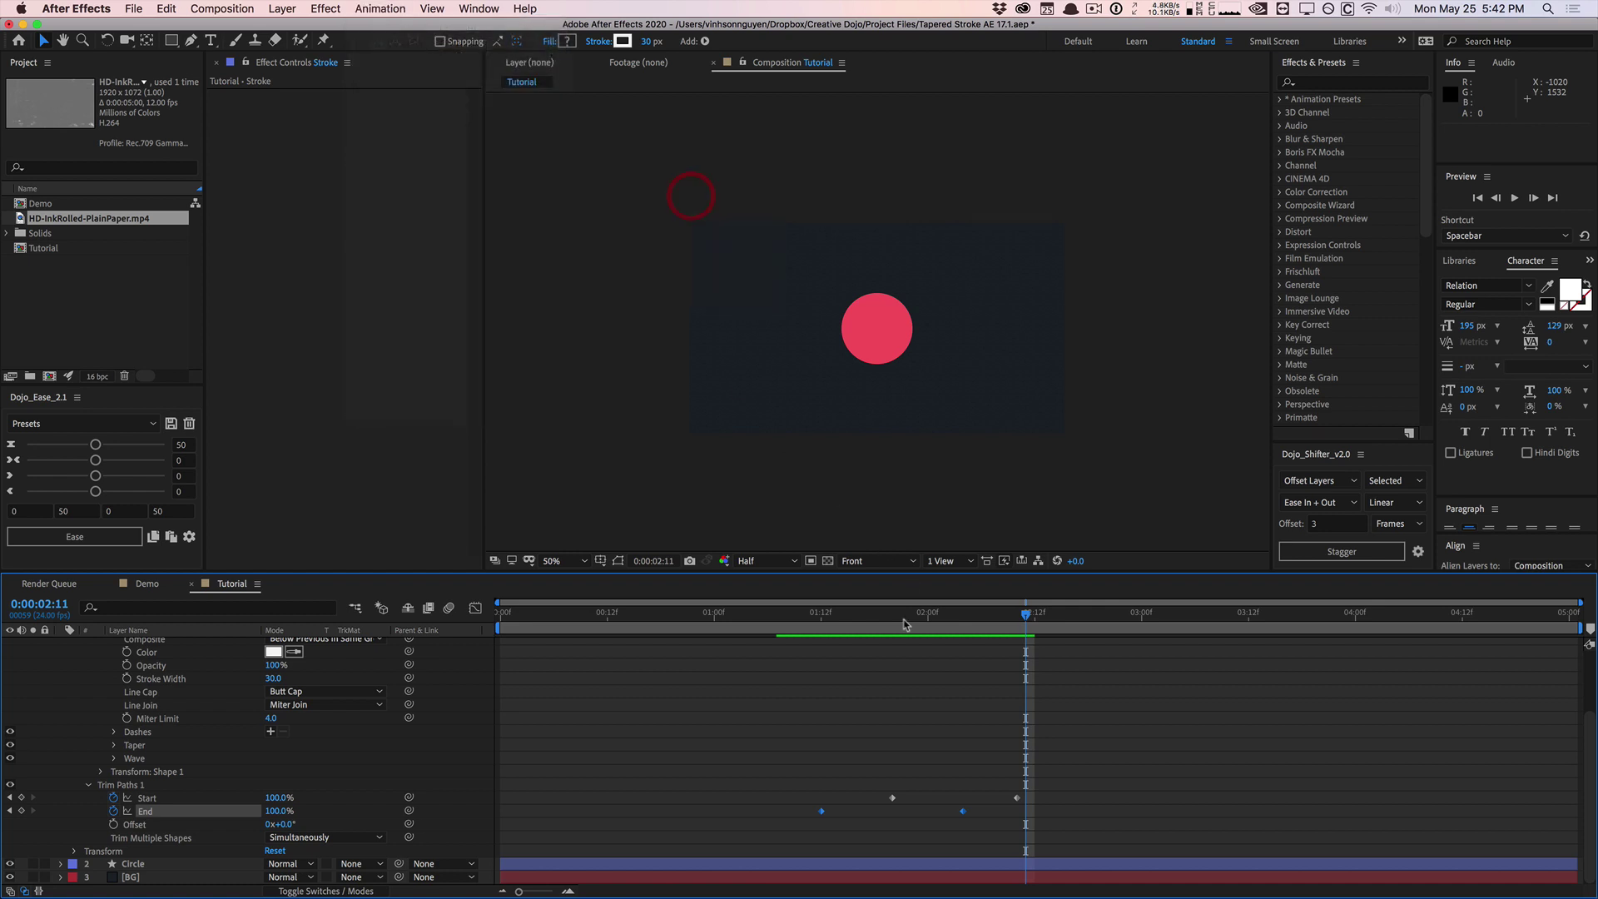
pyautogui.click(476, 608)
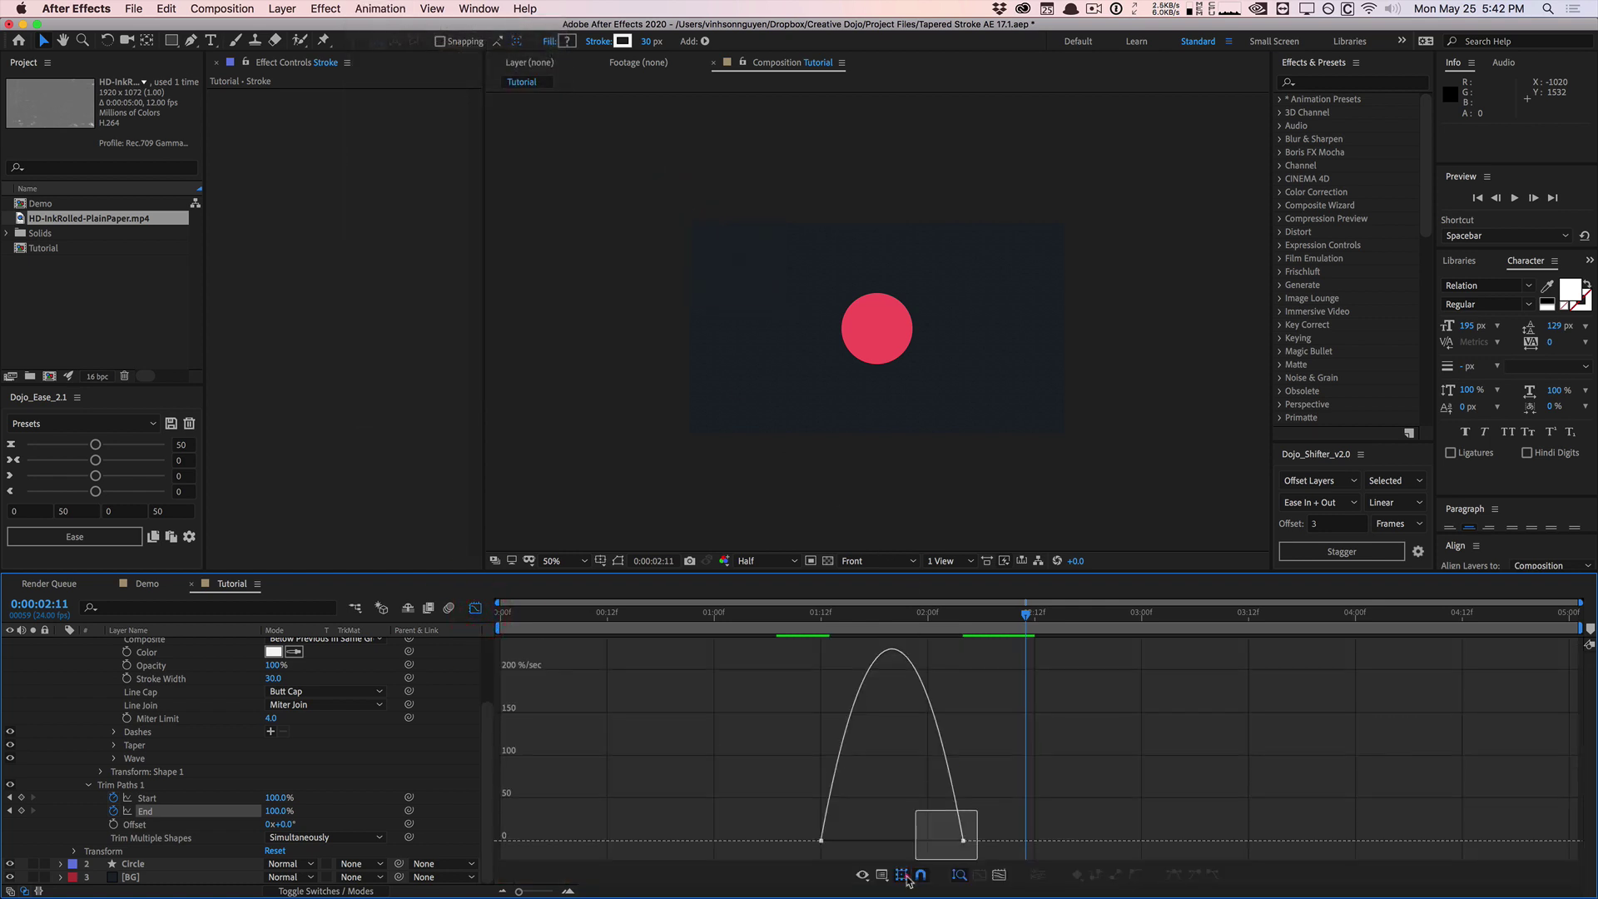
pyautogui.moveTo(906, 876); pyautogui.dragTo(829, 843)
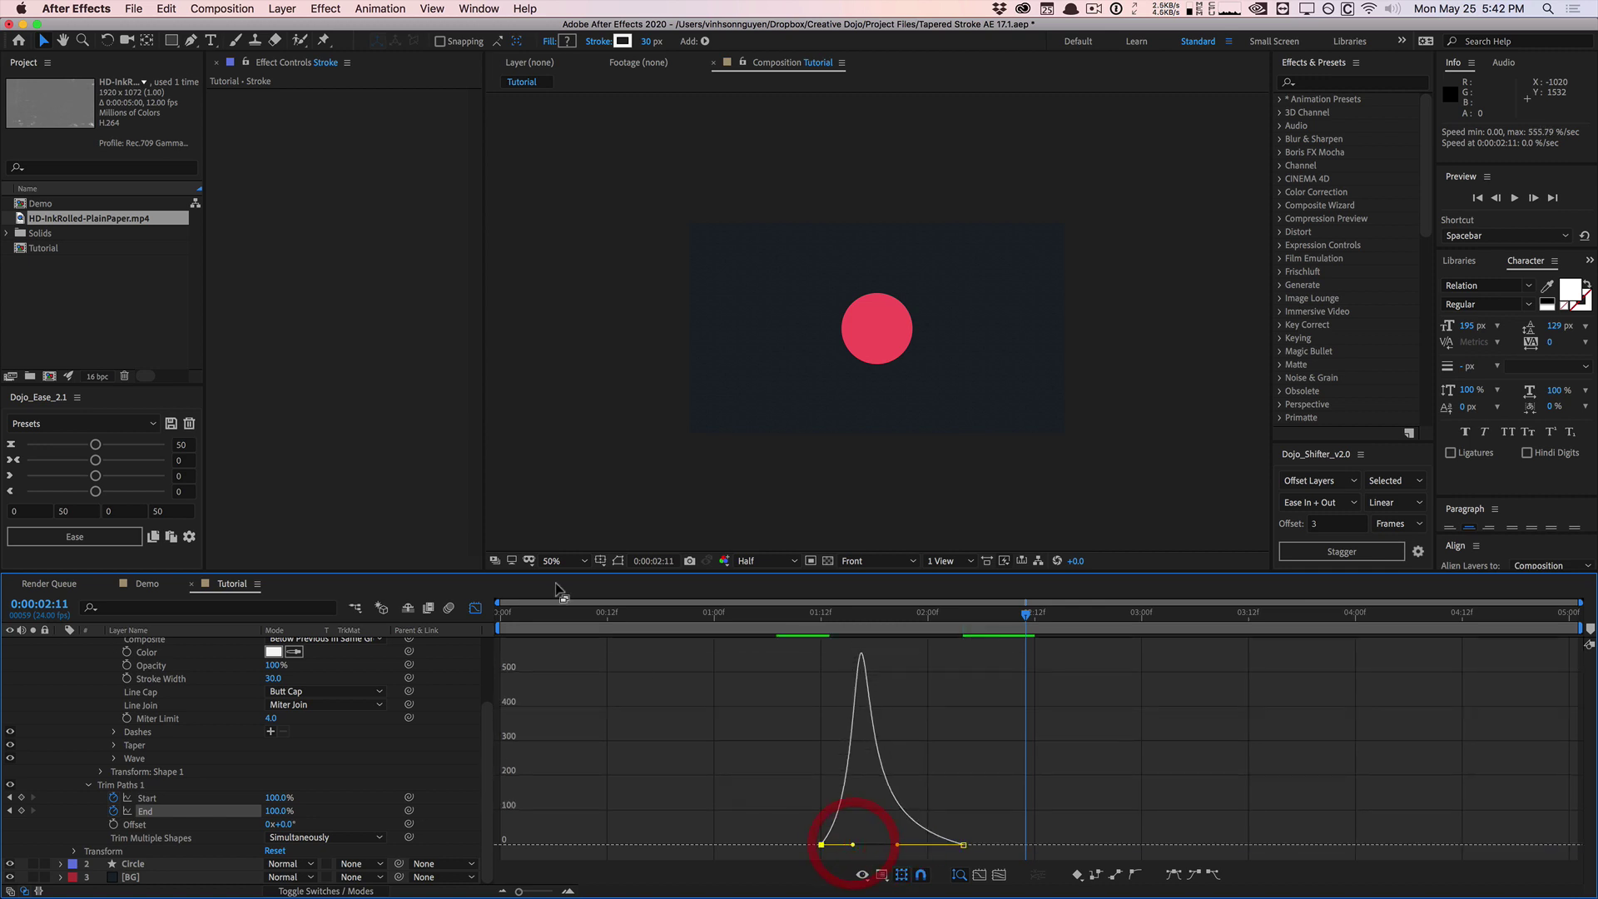
pyautogui.click(476, 608)
# Copy the End keyframes' easing onto the two Start keyframes with Dojo_Ease, and preview the stroke animation.
pyautogui.moveTo(968, 827); pyautogui.dragTo(771, 814)
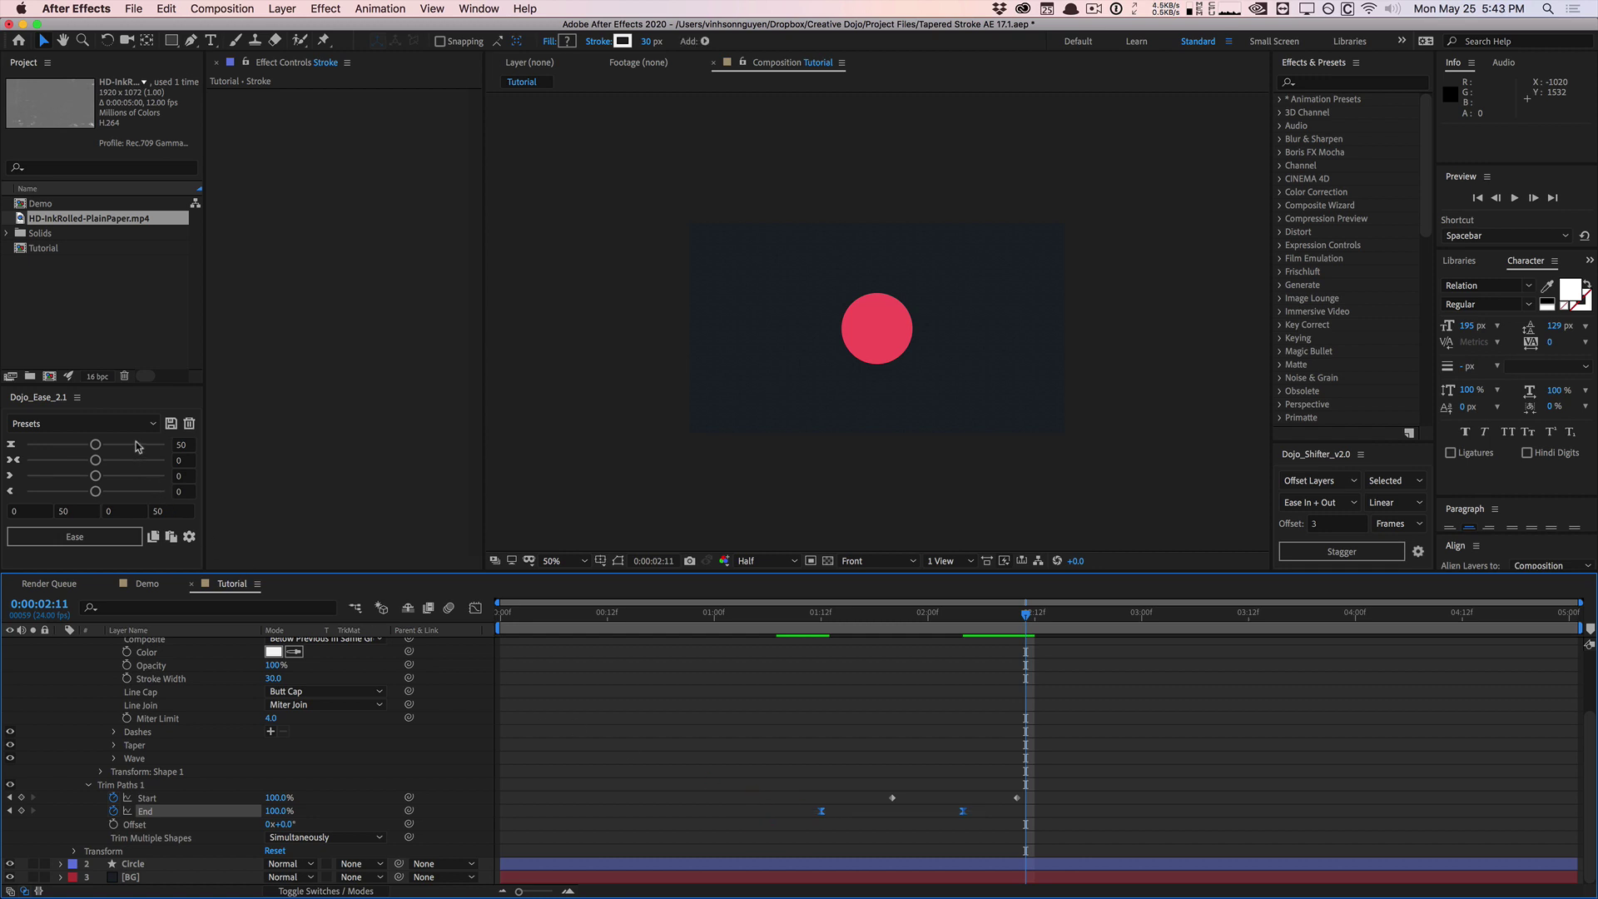
pyautogui.click(152, 537)
pyautogui.click(894, 492)
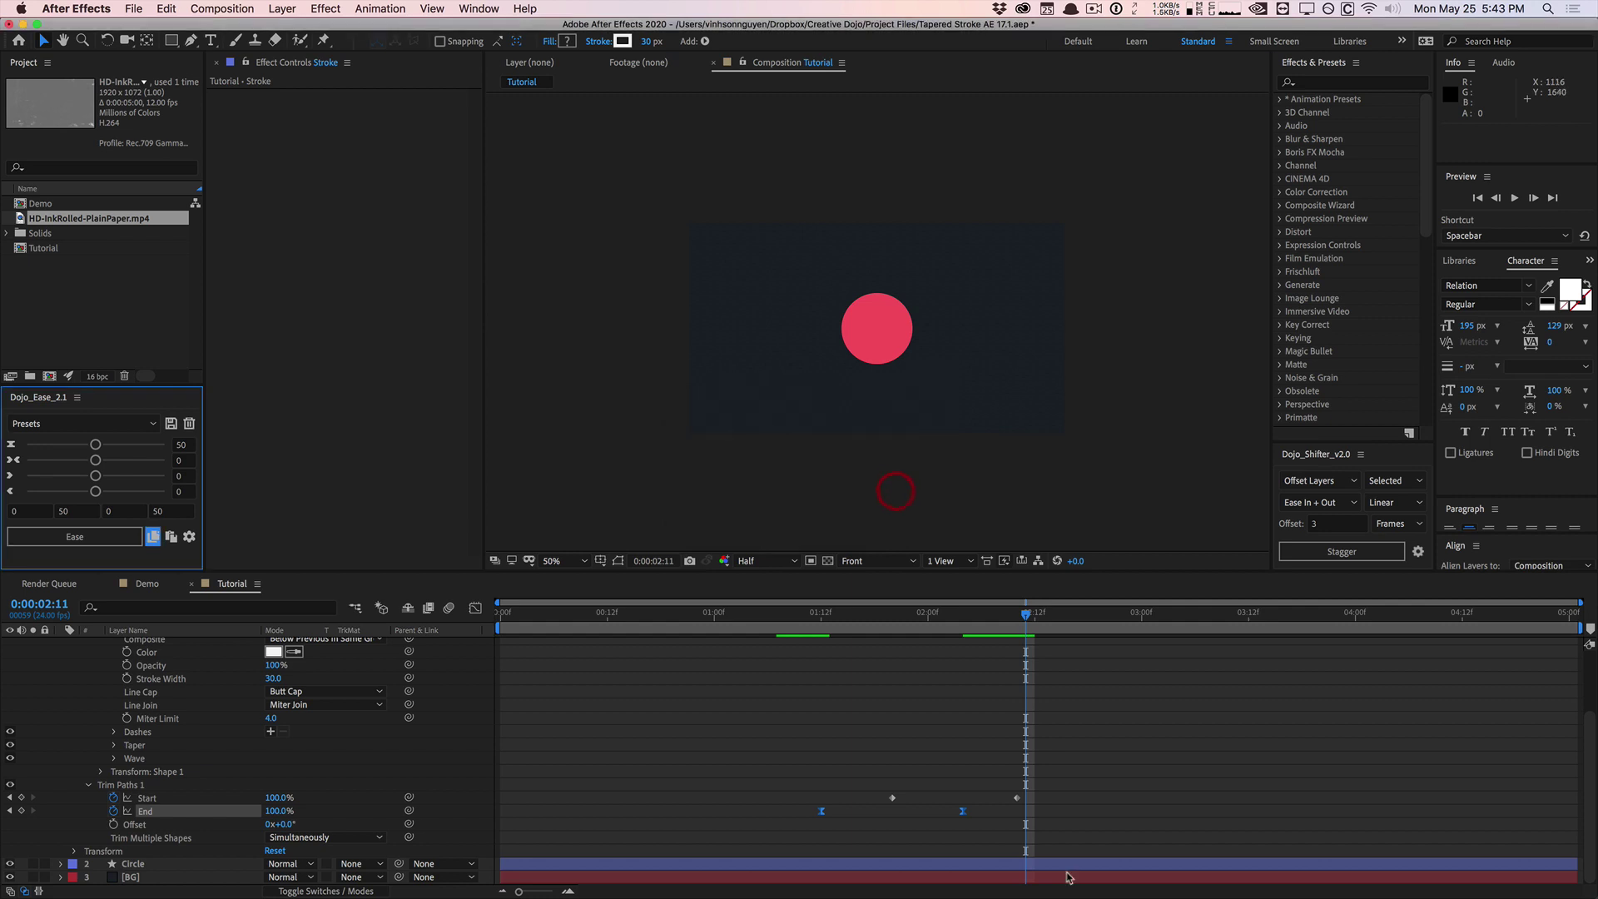
pyautogui.moveTo(1053, 797); pyautogui.dragTo(799, 804)
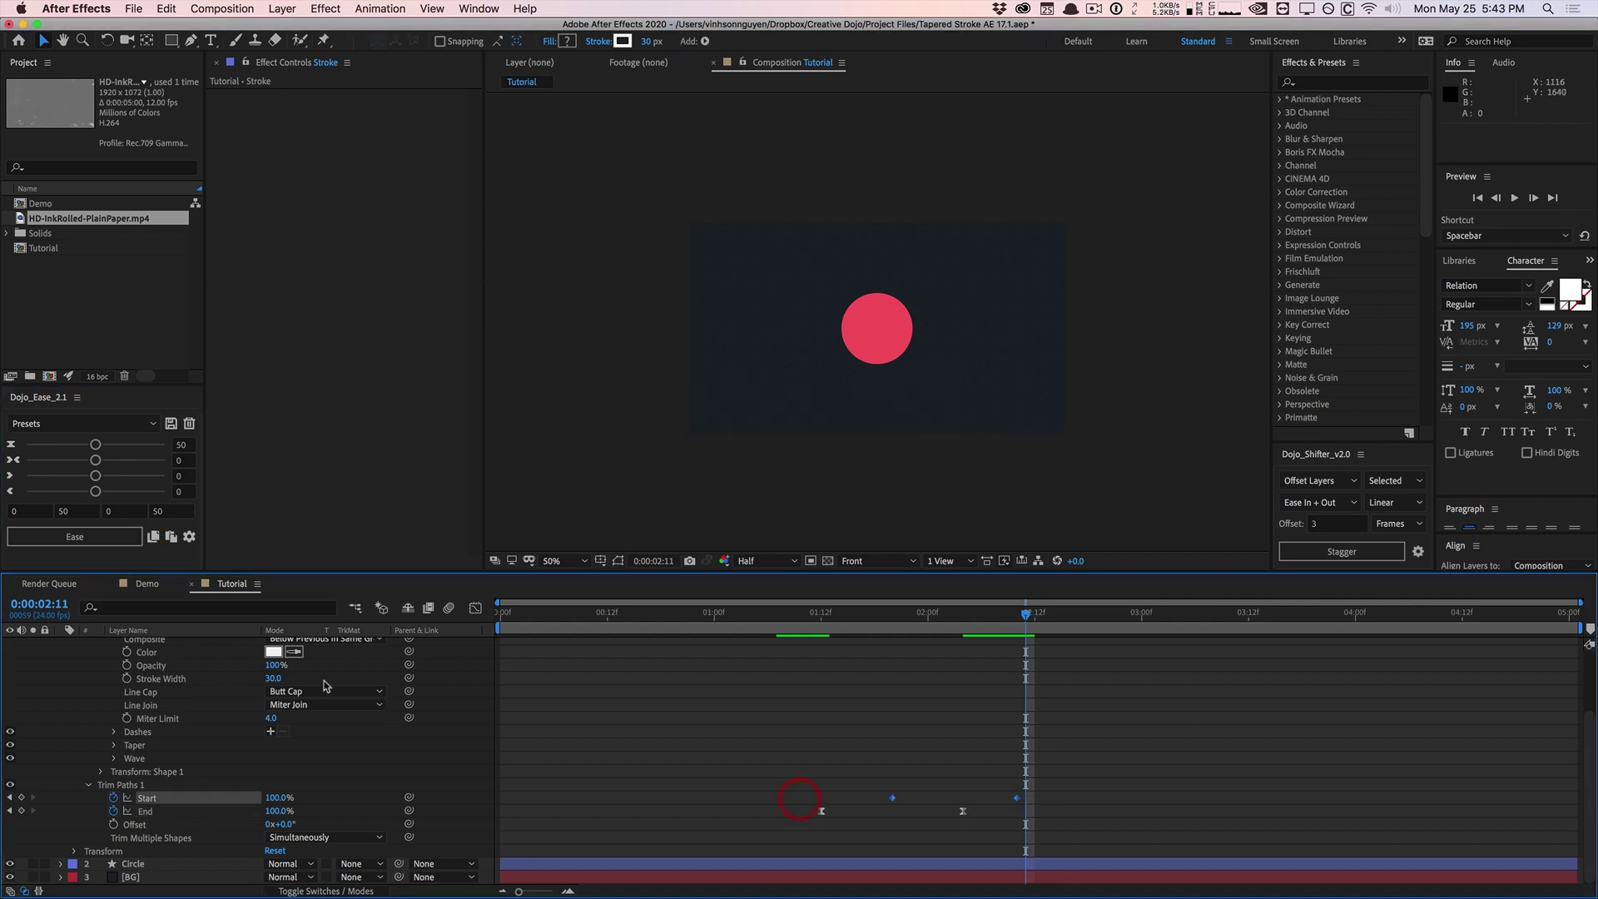
pyautogui.click(170, 537)
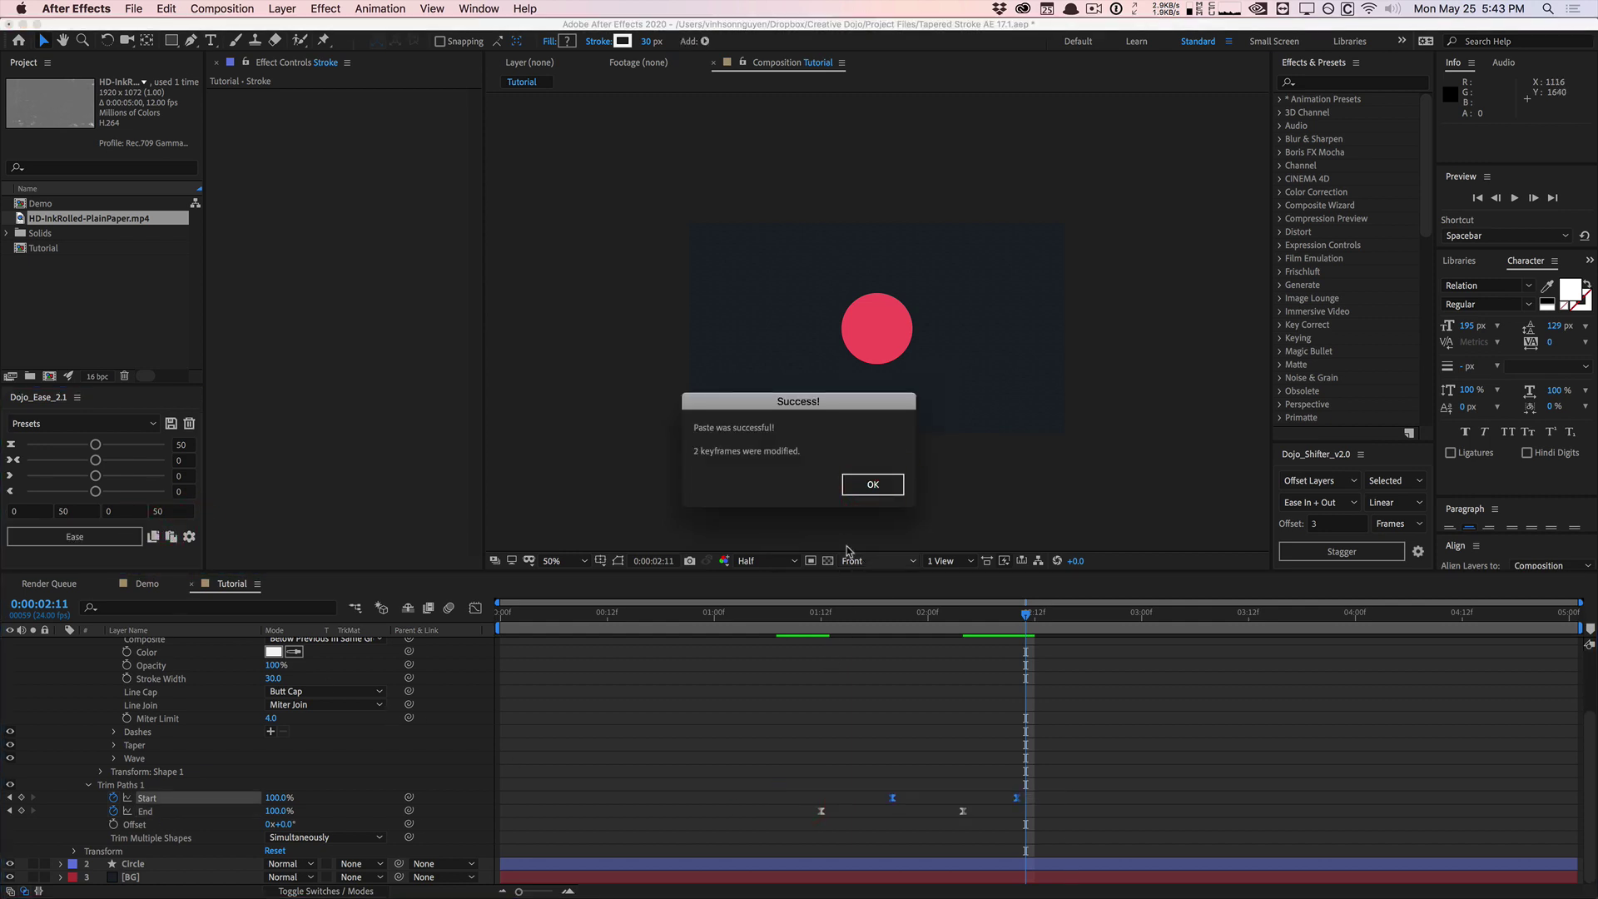
pyautogui.click(860, 490)
pyautogui.press('space')
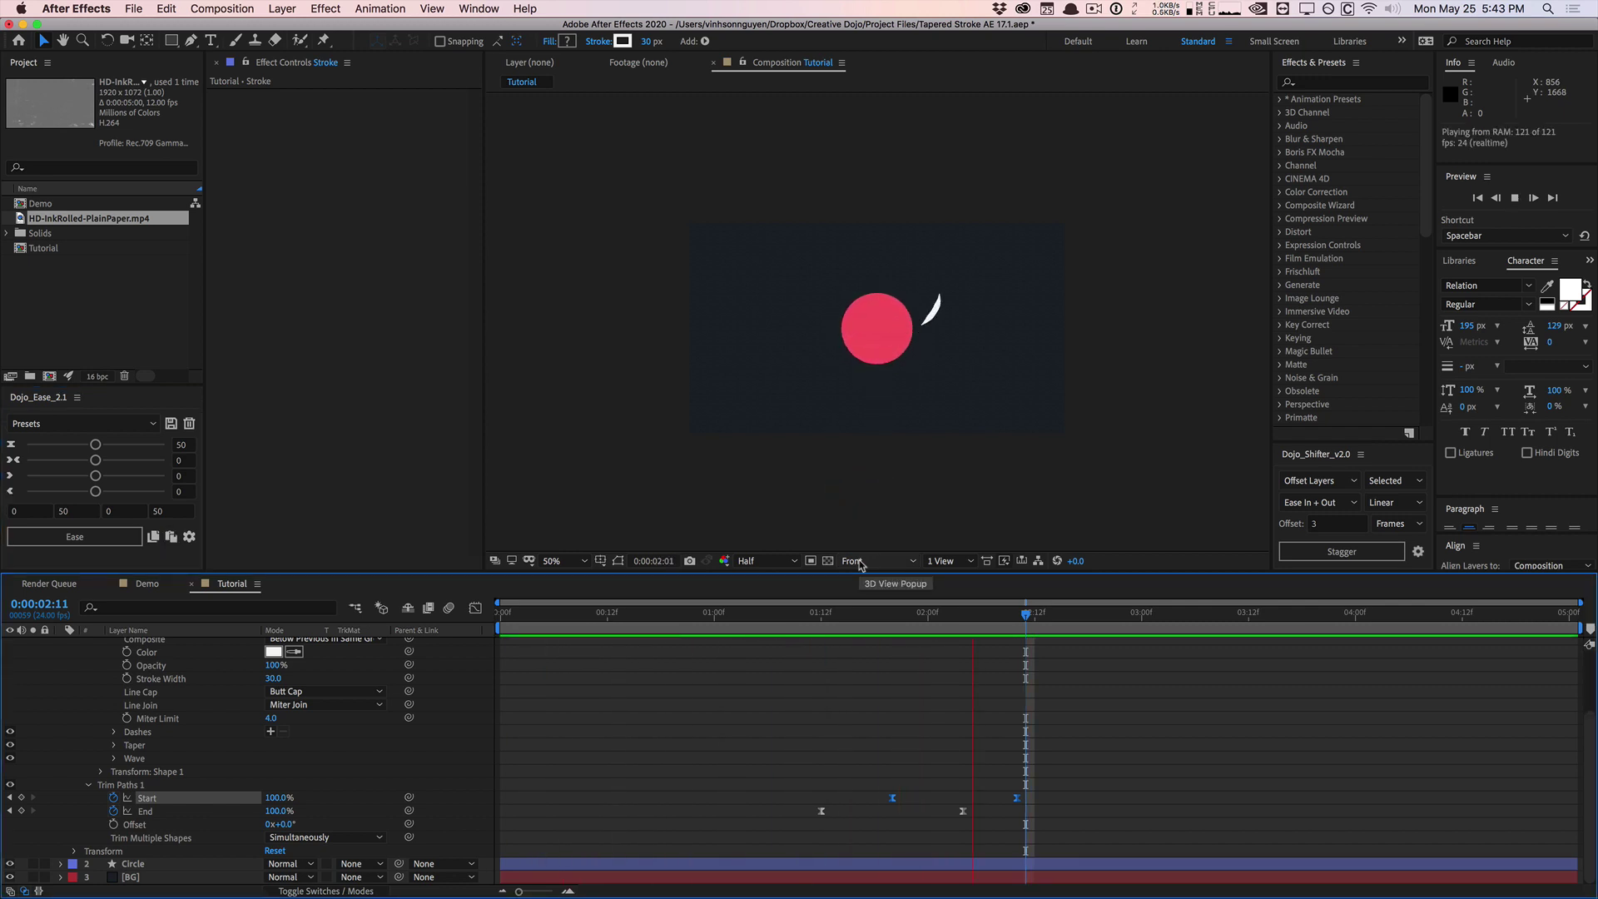
pyautogui.moveTo(802, 613)
pyautogui.mouseDown()
pyautogui.moveTo(1001, 604)
pyautogui.moveTo(875, 604)
pyautogui.moveTo(914, 600)
pyautogui.mouseUp()
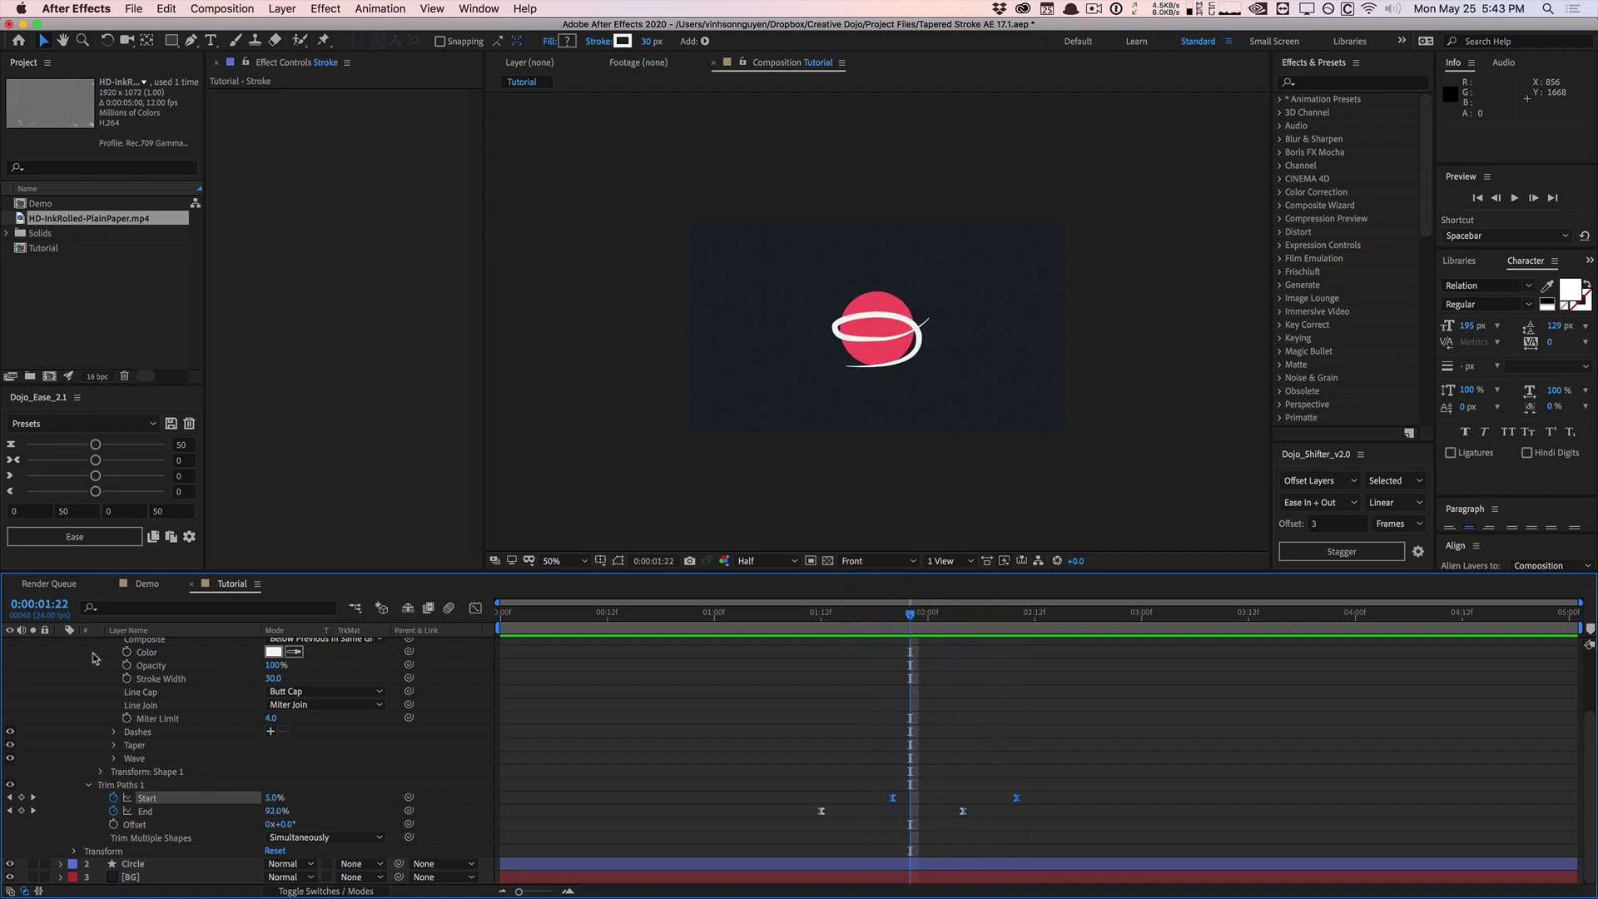
# Collapse the Stroke layer's properties and preview the stroke animation over the circle.
pyautogui.scroll(3, 105, 671)
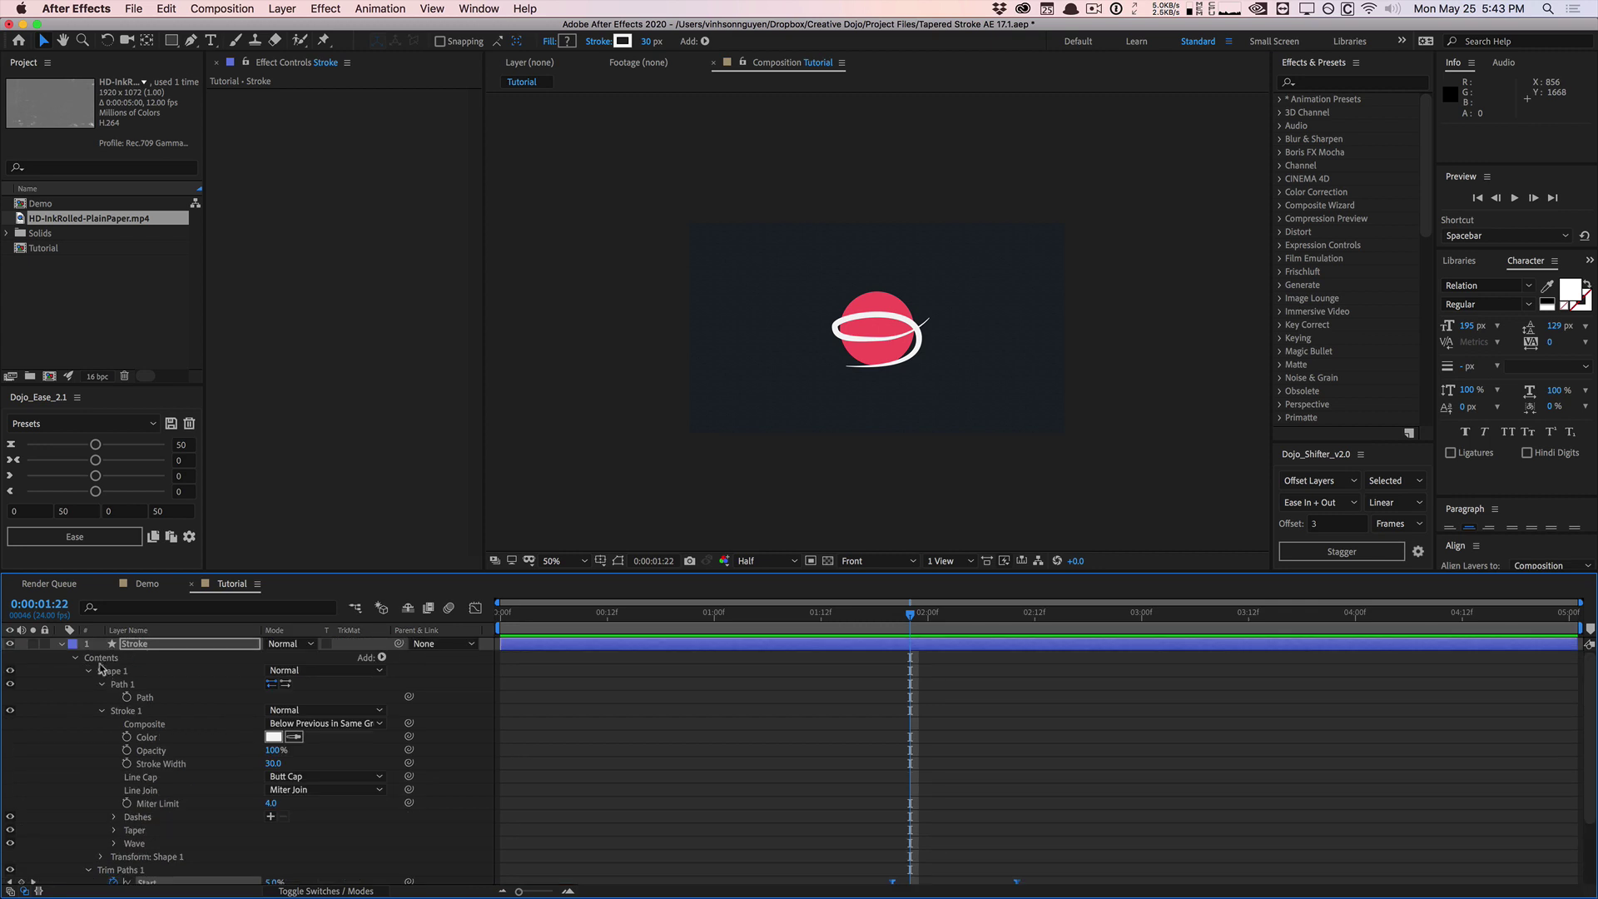
pyautogui.click(60, 645)
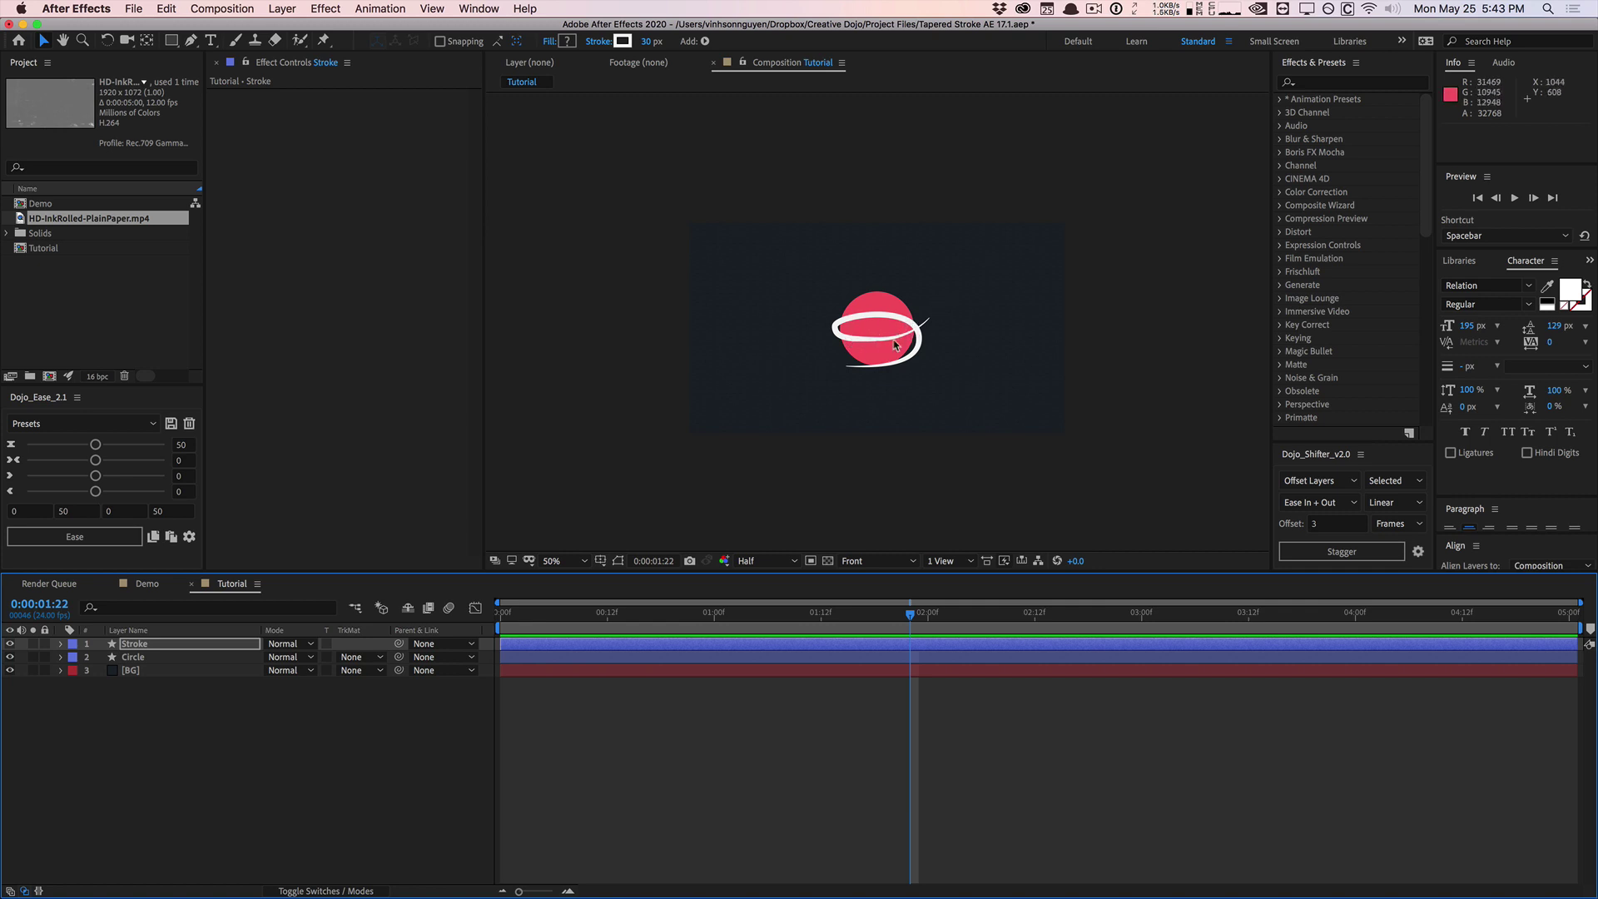
pyautogui.click(139, 656)
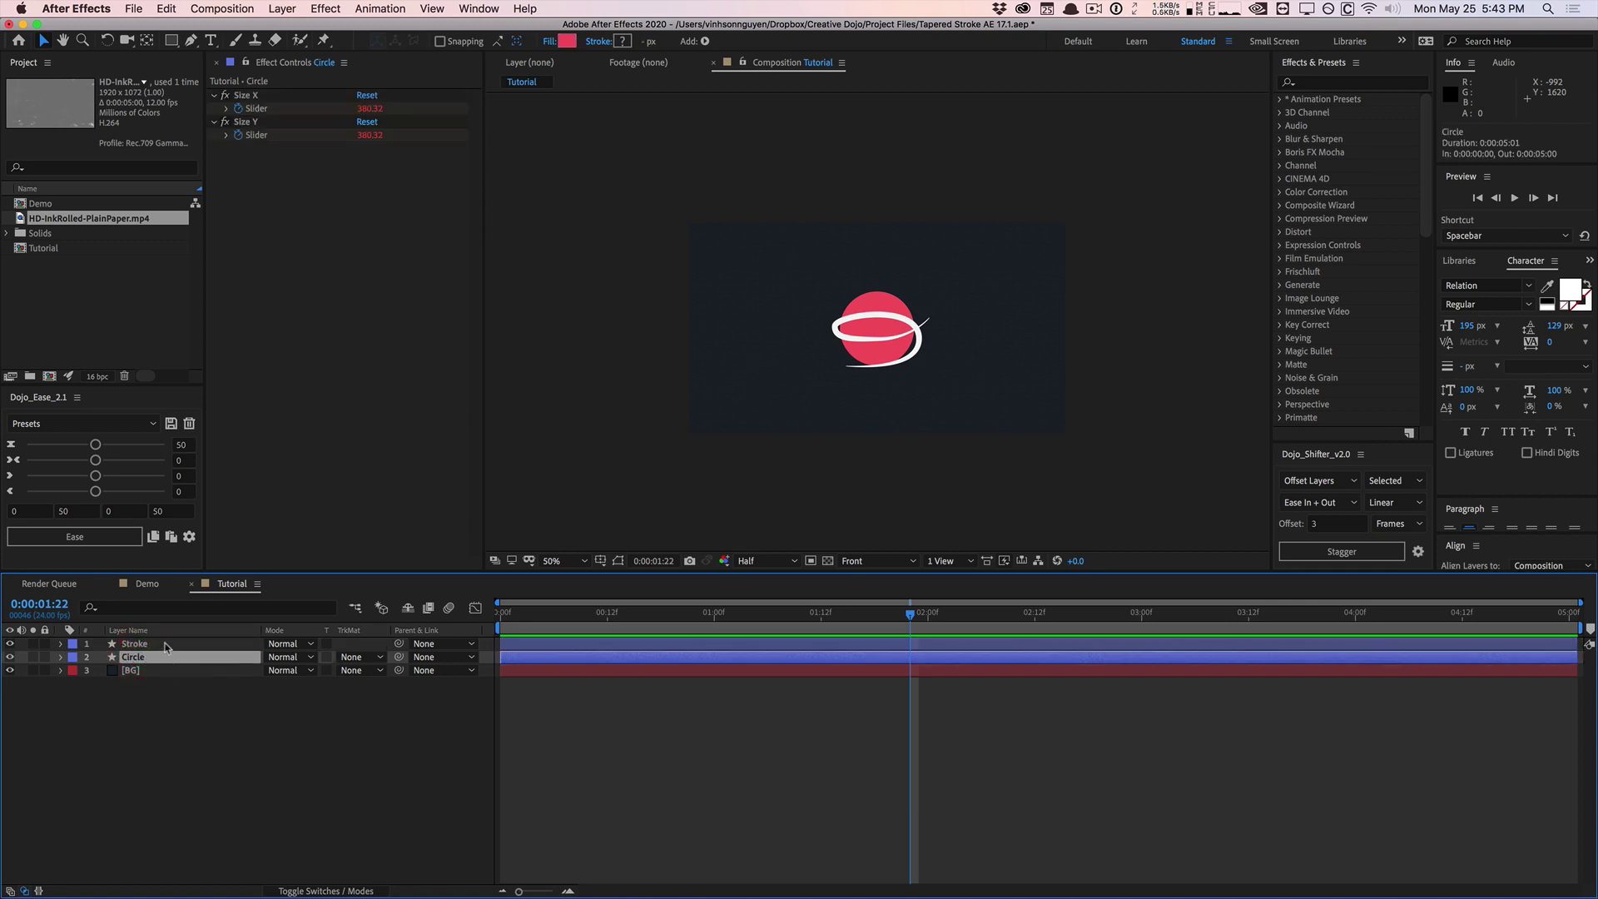
pyautogui.click(166, 644)
pyautogui.press('space')
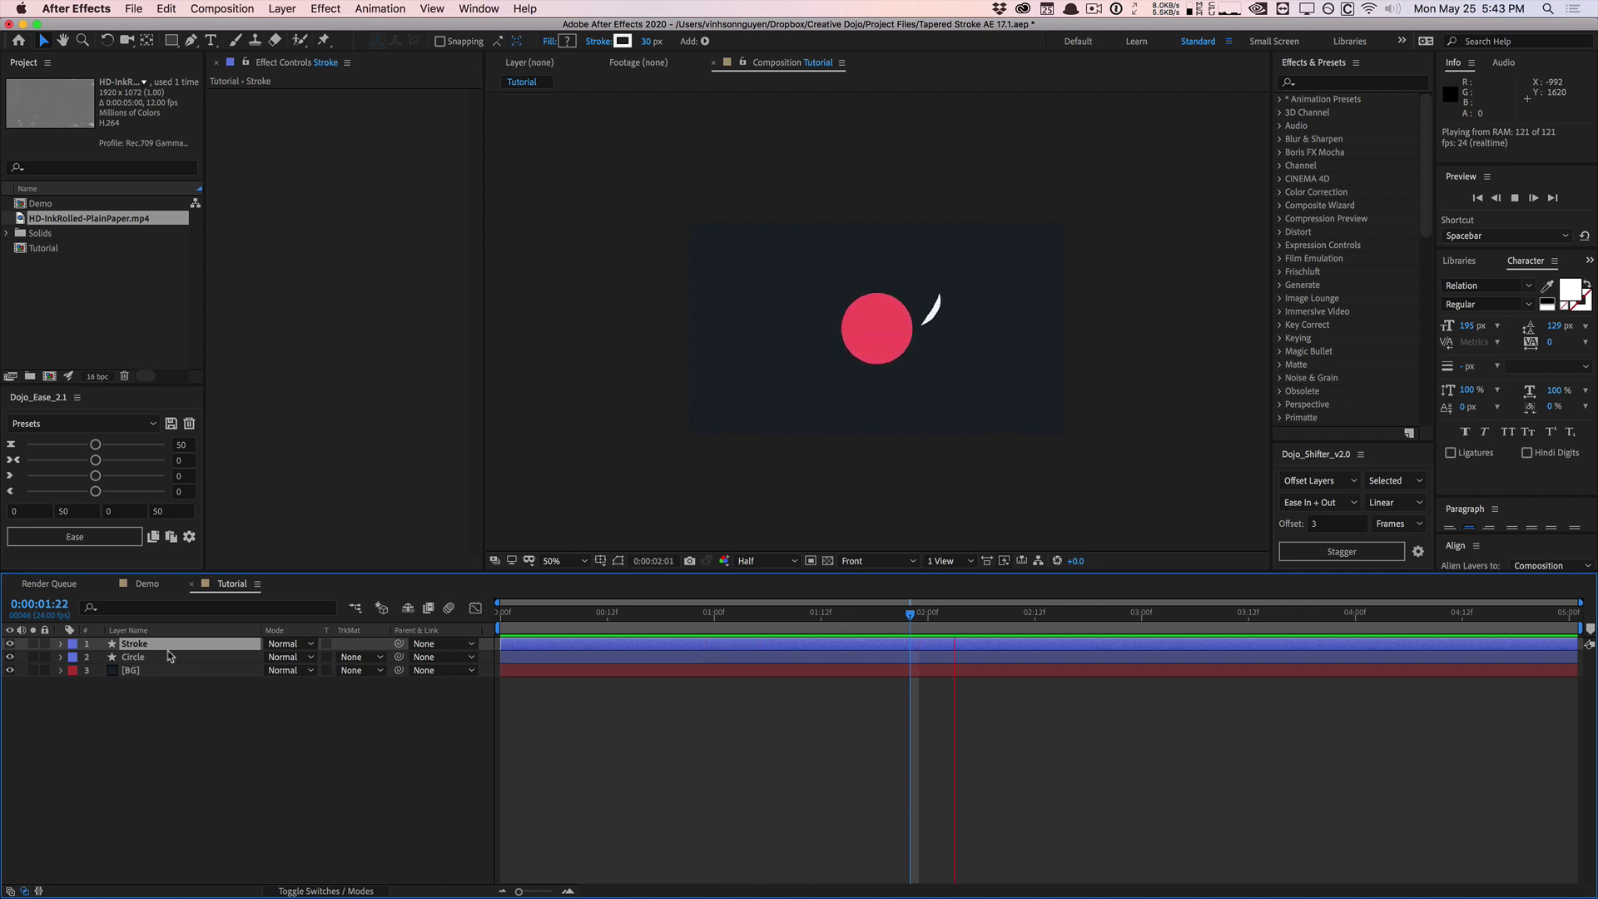
pyautogui.press('space')
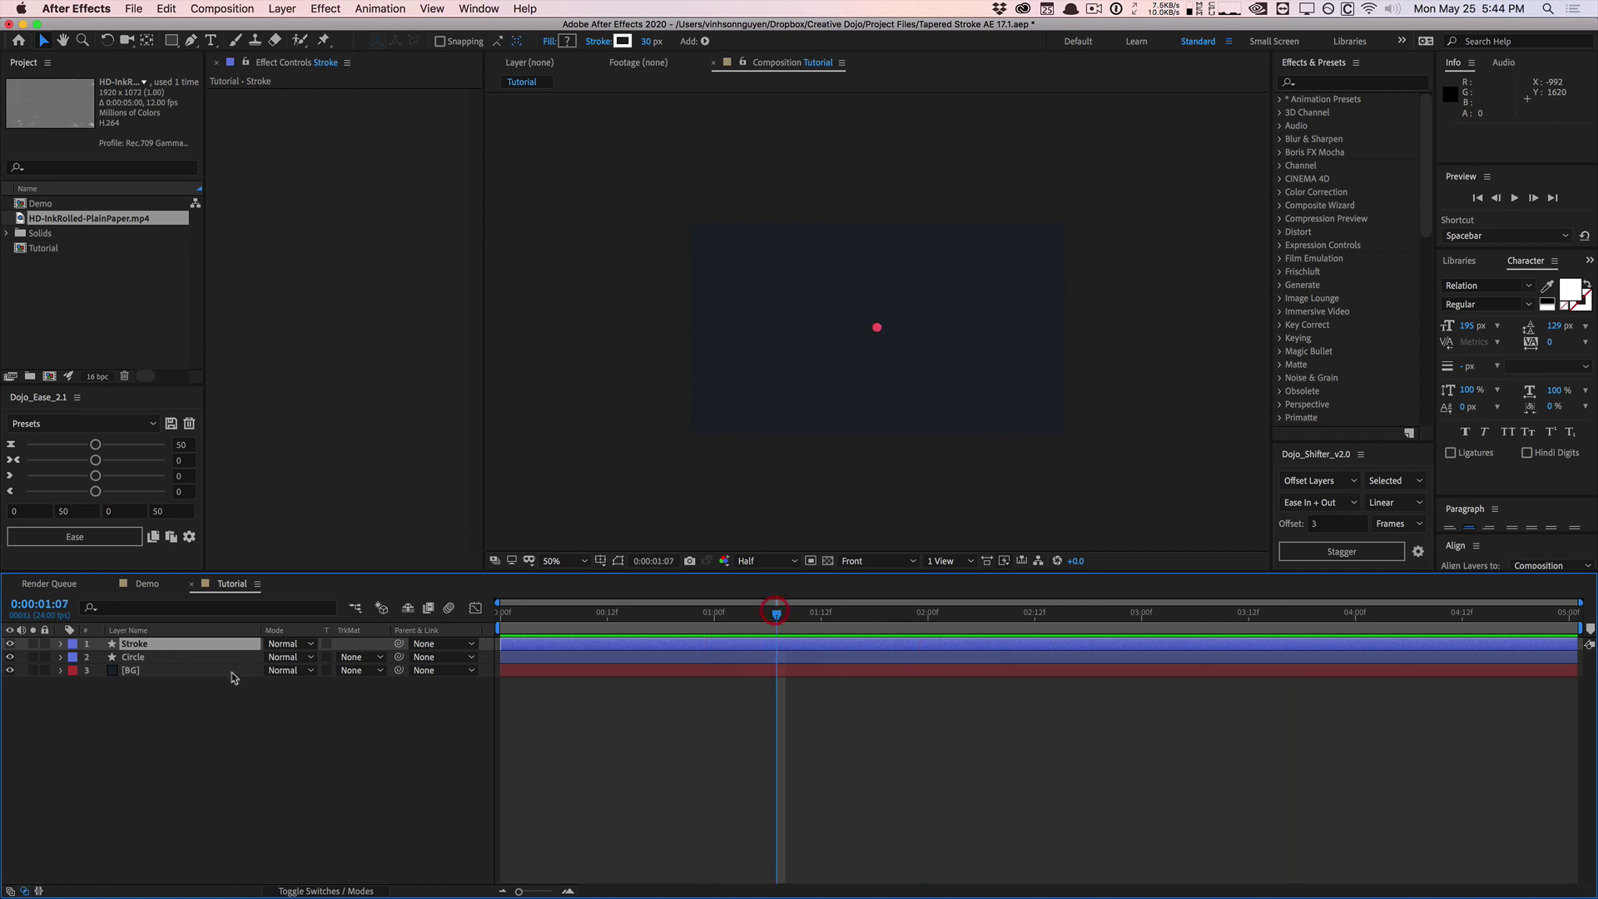
# Shift the Stroke layer's last Start and End keyframes together so End finishes at 0:00:02:06, and scrub through the result.
pyautogui.press('u')
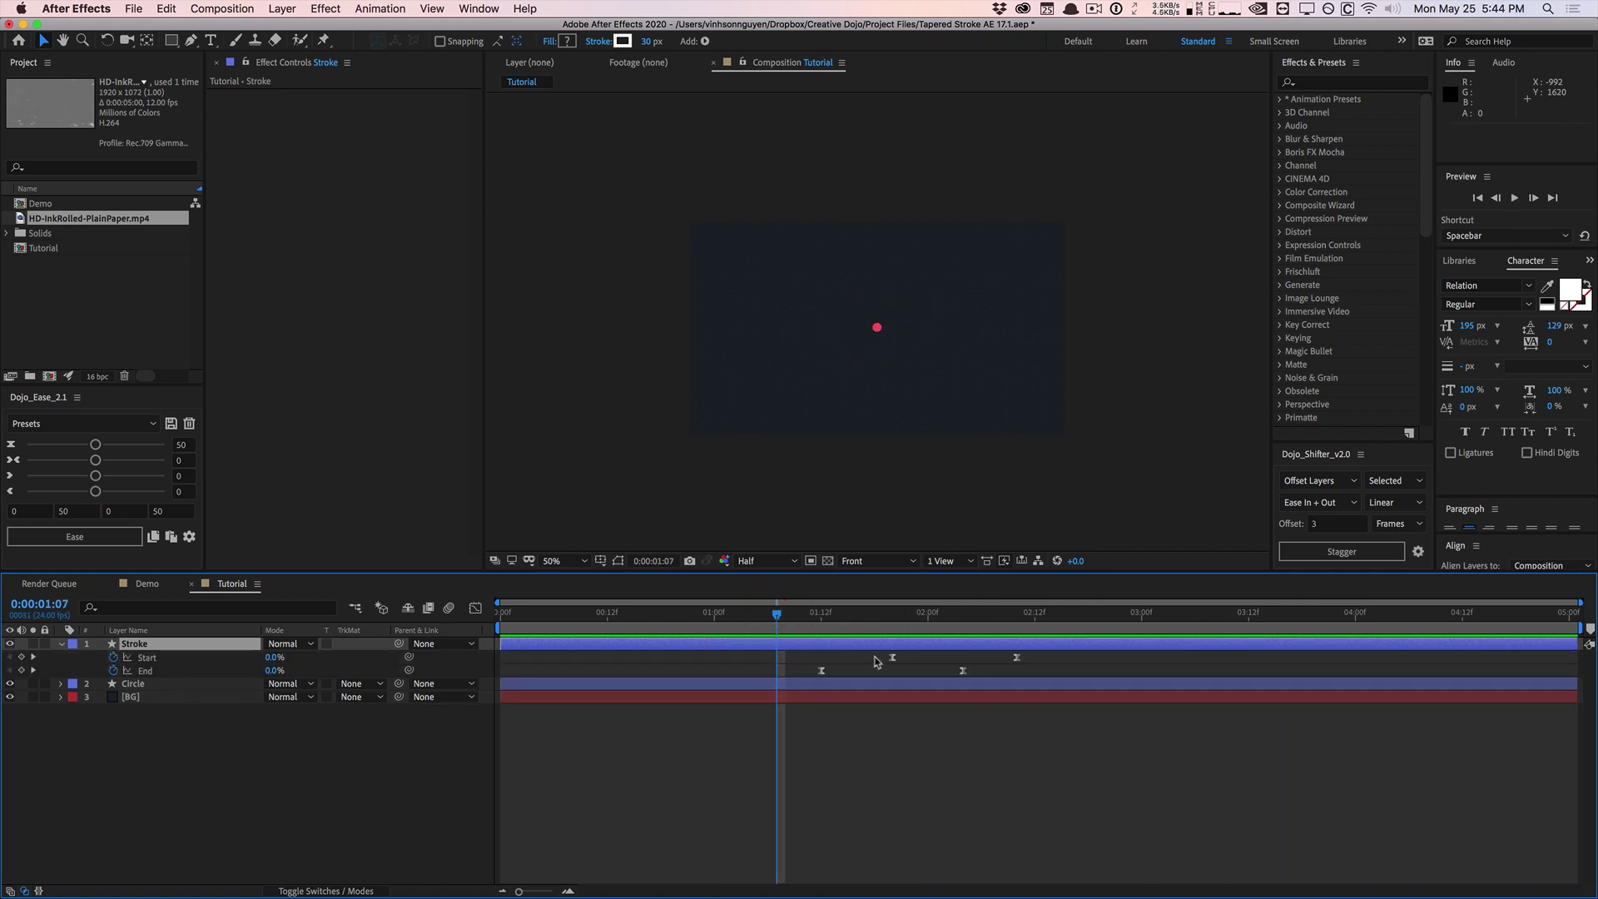
pyautogui.moveTo(874, 655); pyautogui.dragTo(973, 676)
pyautogui.moveTo(1038, 655)
pyautogui.mouseDown()
pyautogui.moveTo(960, 676)
pyautogui.moveTo(983, 672)
pyautogui.mouseUp()
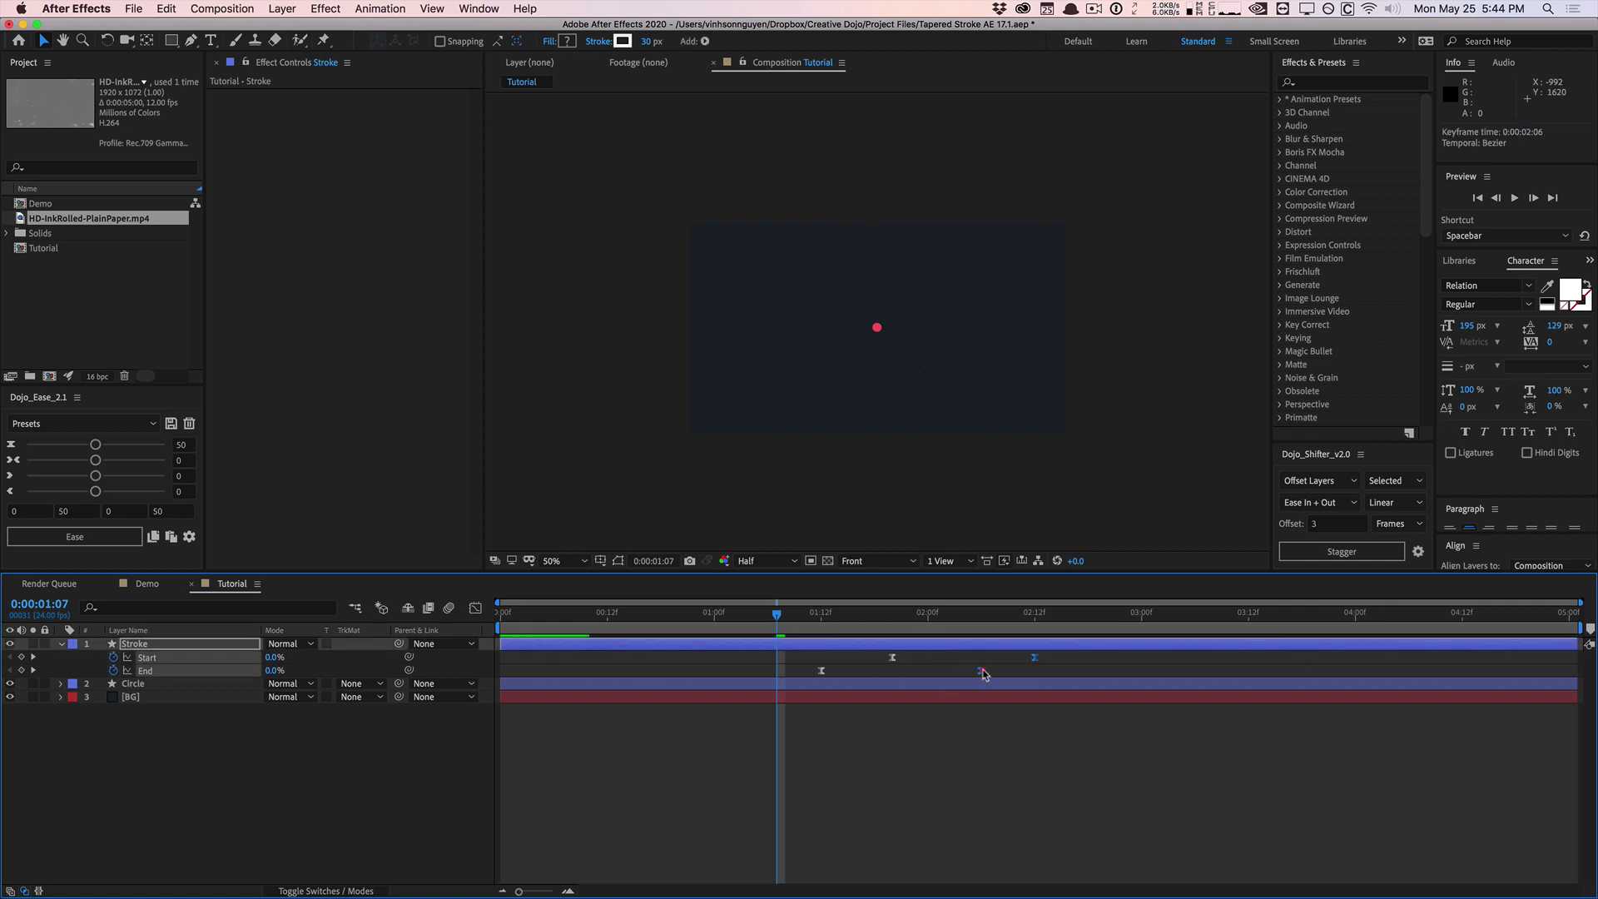
pyautogui.click(907, 711)
pyautogui.moveTo(797, 613)
pyautogui.mouseDown()
pyautogui.moveTo(1007, 613)
pyautogui.moveTo(874, 613)
pyautogui.mouseUp()
pyautogui.click(58, 646)
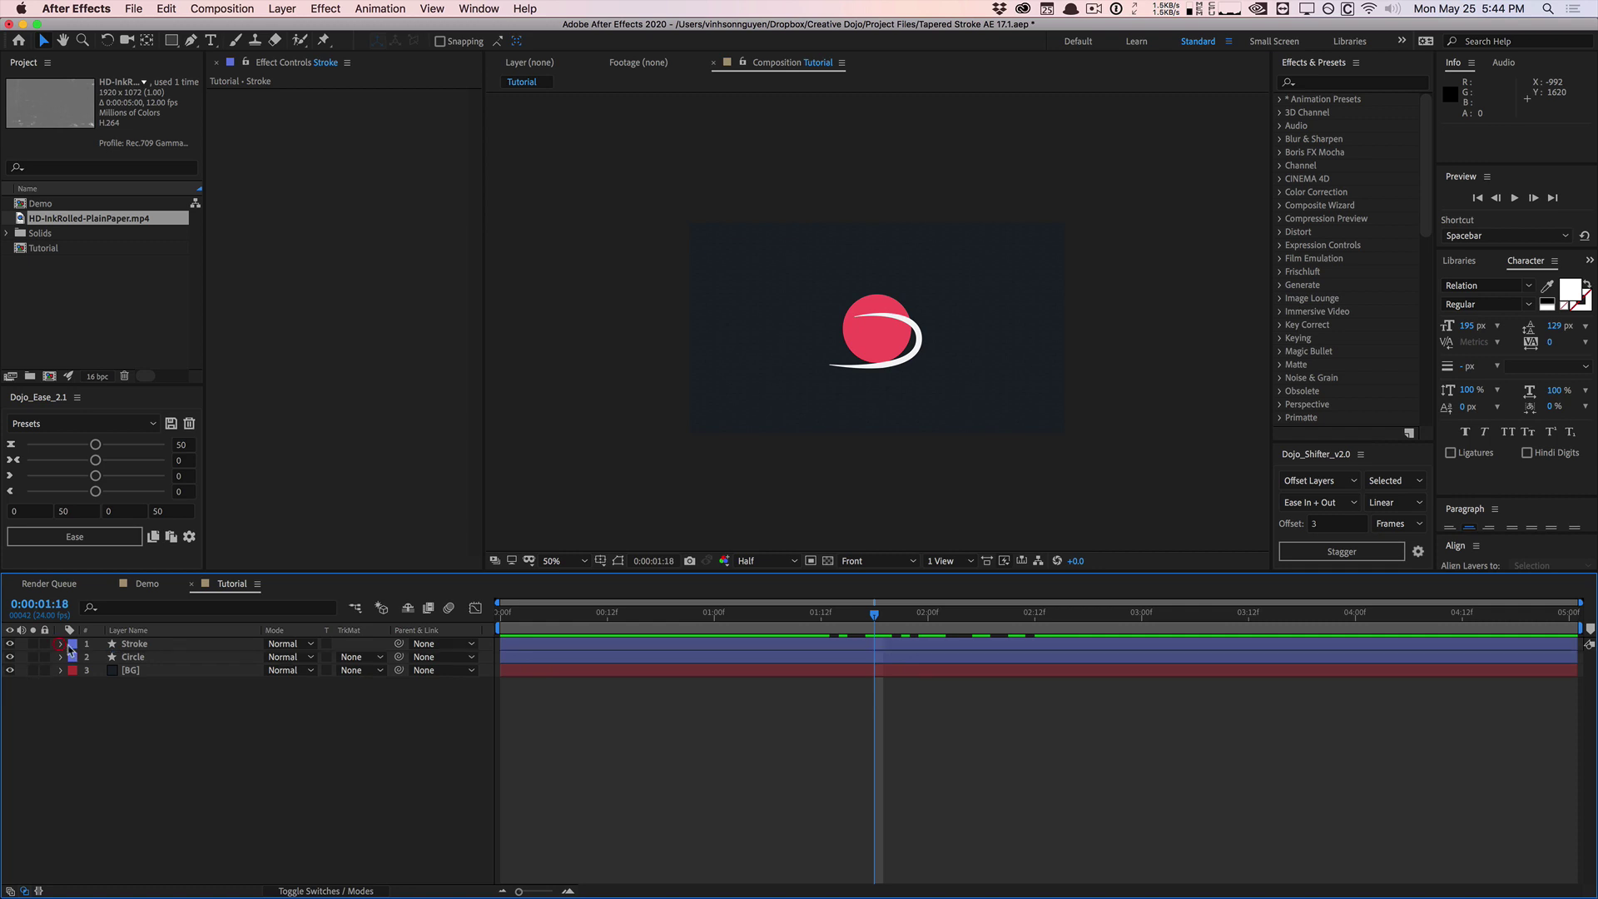
# Duplicate the Circle layer, place the copy above Stroke and rename it Matte.
pyautogui.click(138, 657)
pyautogui.hotkey('ctrl', 'd')
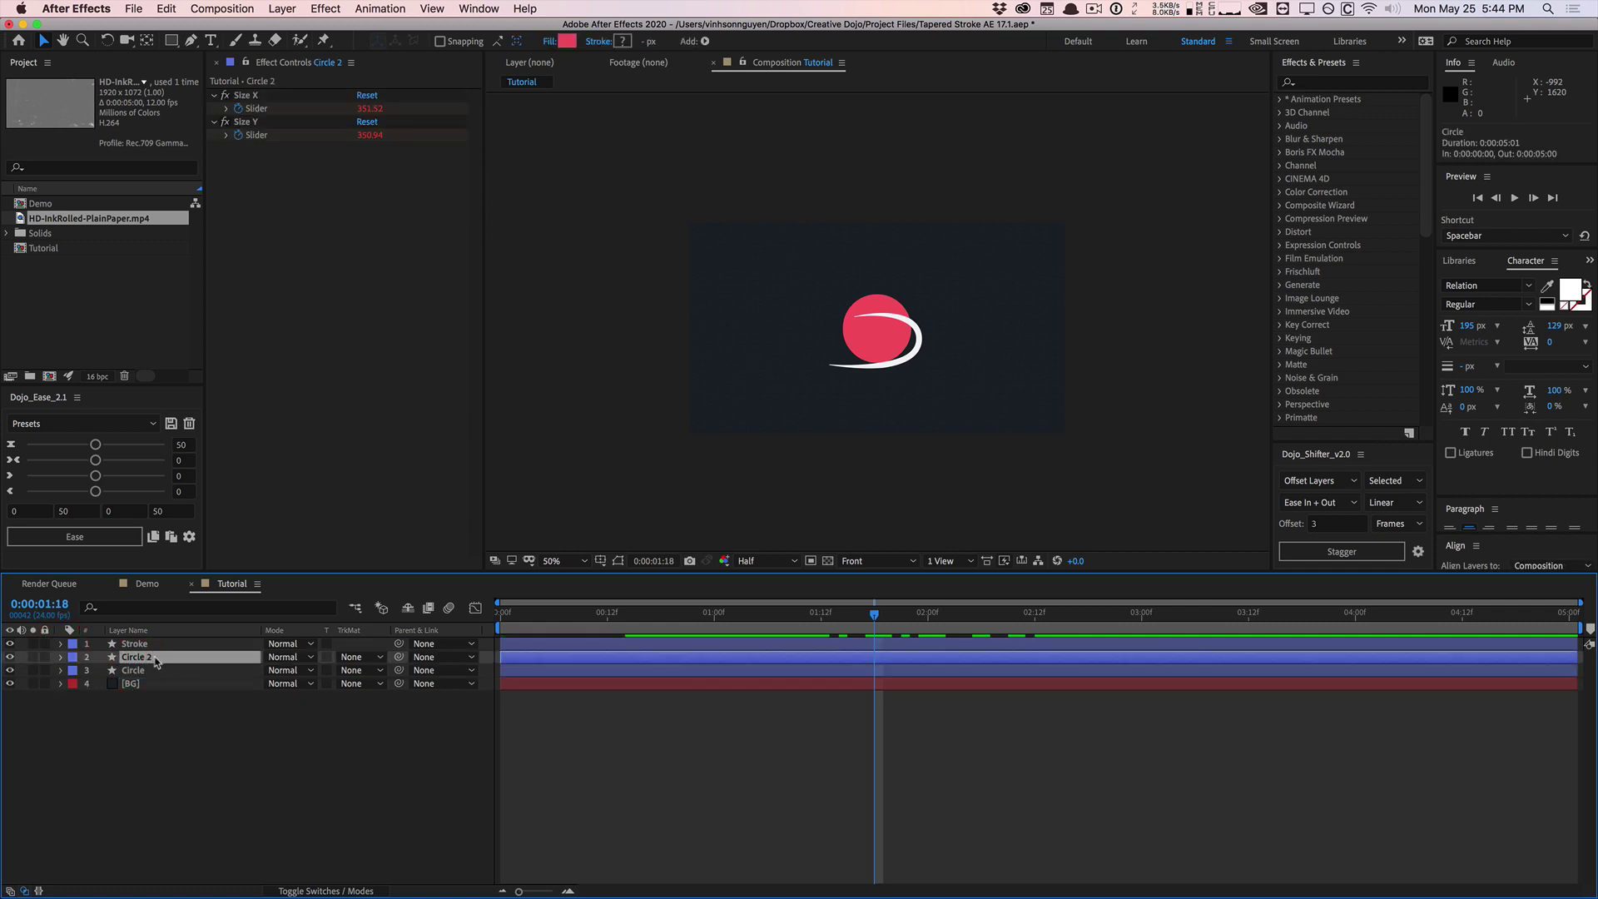
pyautogui.moveTo(169, 658); pyautogui.dragTo(152, 647)
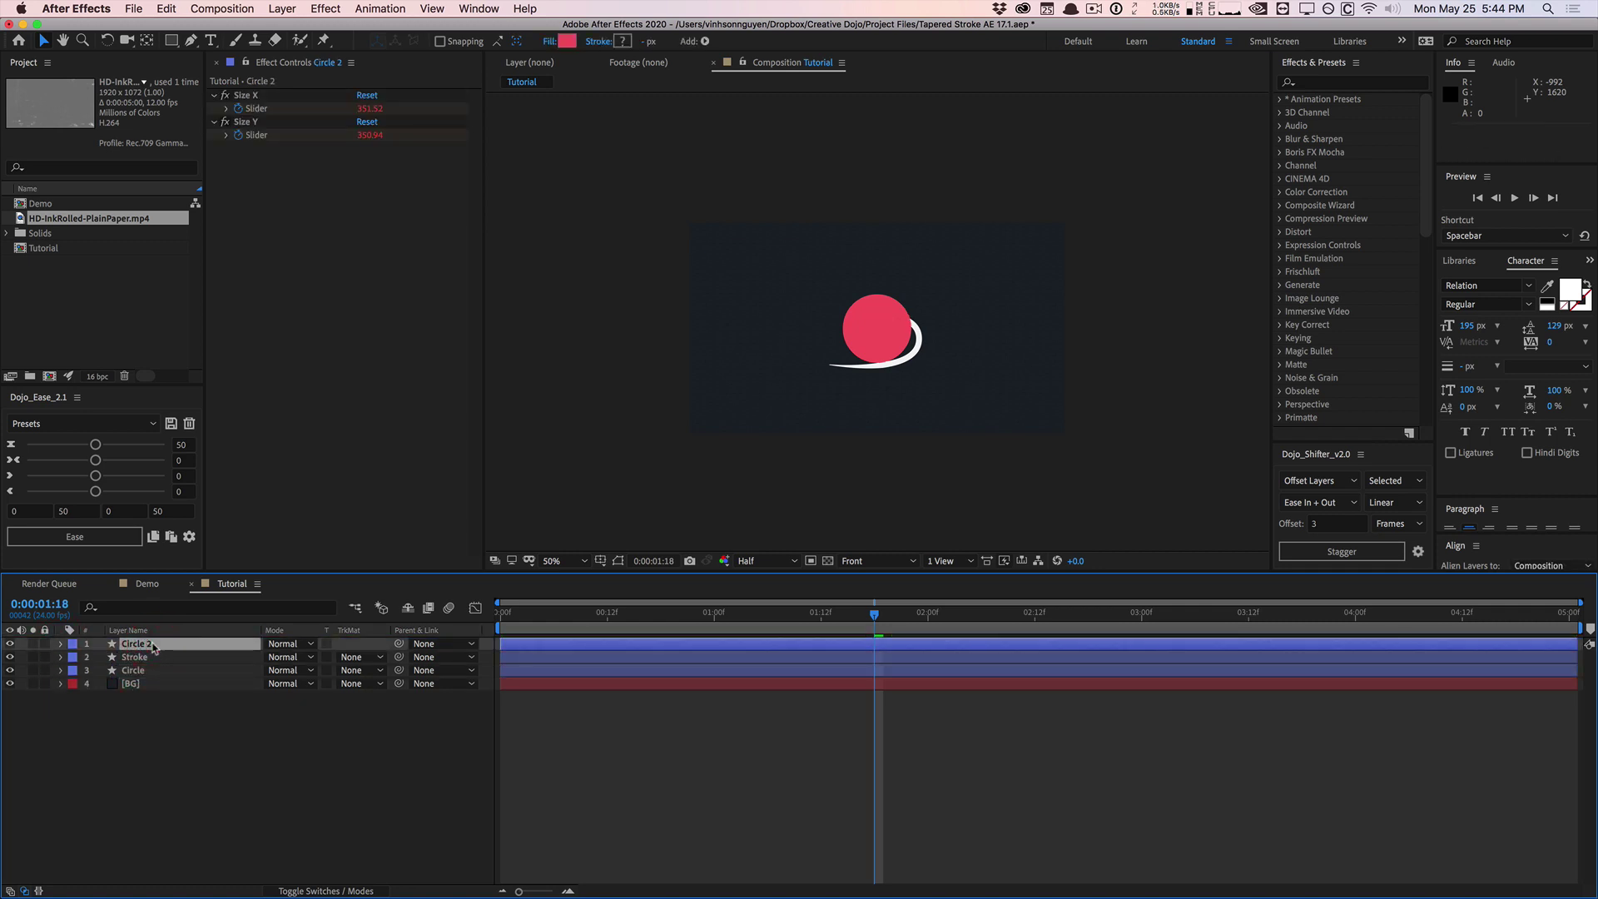
pyautogui.press('Return')
pyautogui.write('Matte')
pyautogui.press('Return')
# Set the Matte layer's fill colour to blue 1414FF and scrub the timeline to check it.
pyautogui.click(567, 41)
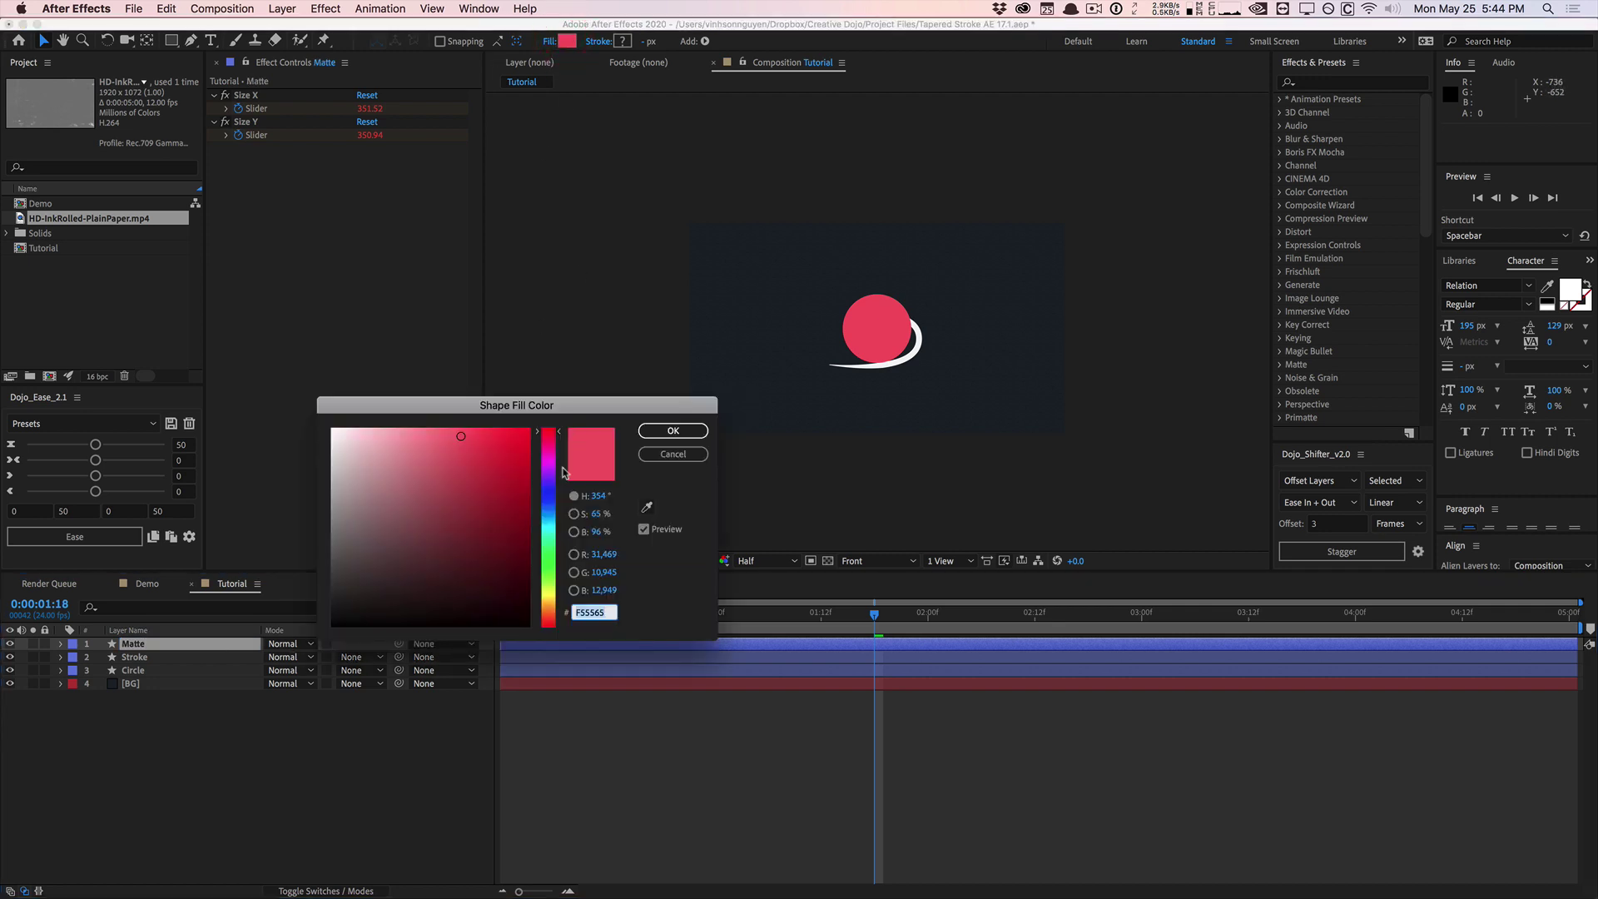
pyautogui.moveTo(562, 472); pyautogui.dragTo(551, 494)
pyautogui.moveTo(504, 445); pyautogui.dragTo(515, 423)
pyautogui.click(656, 432)
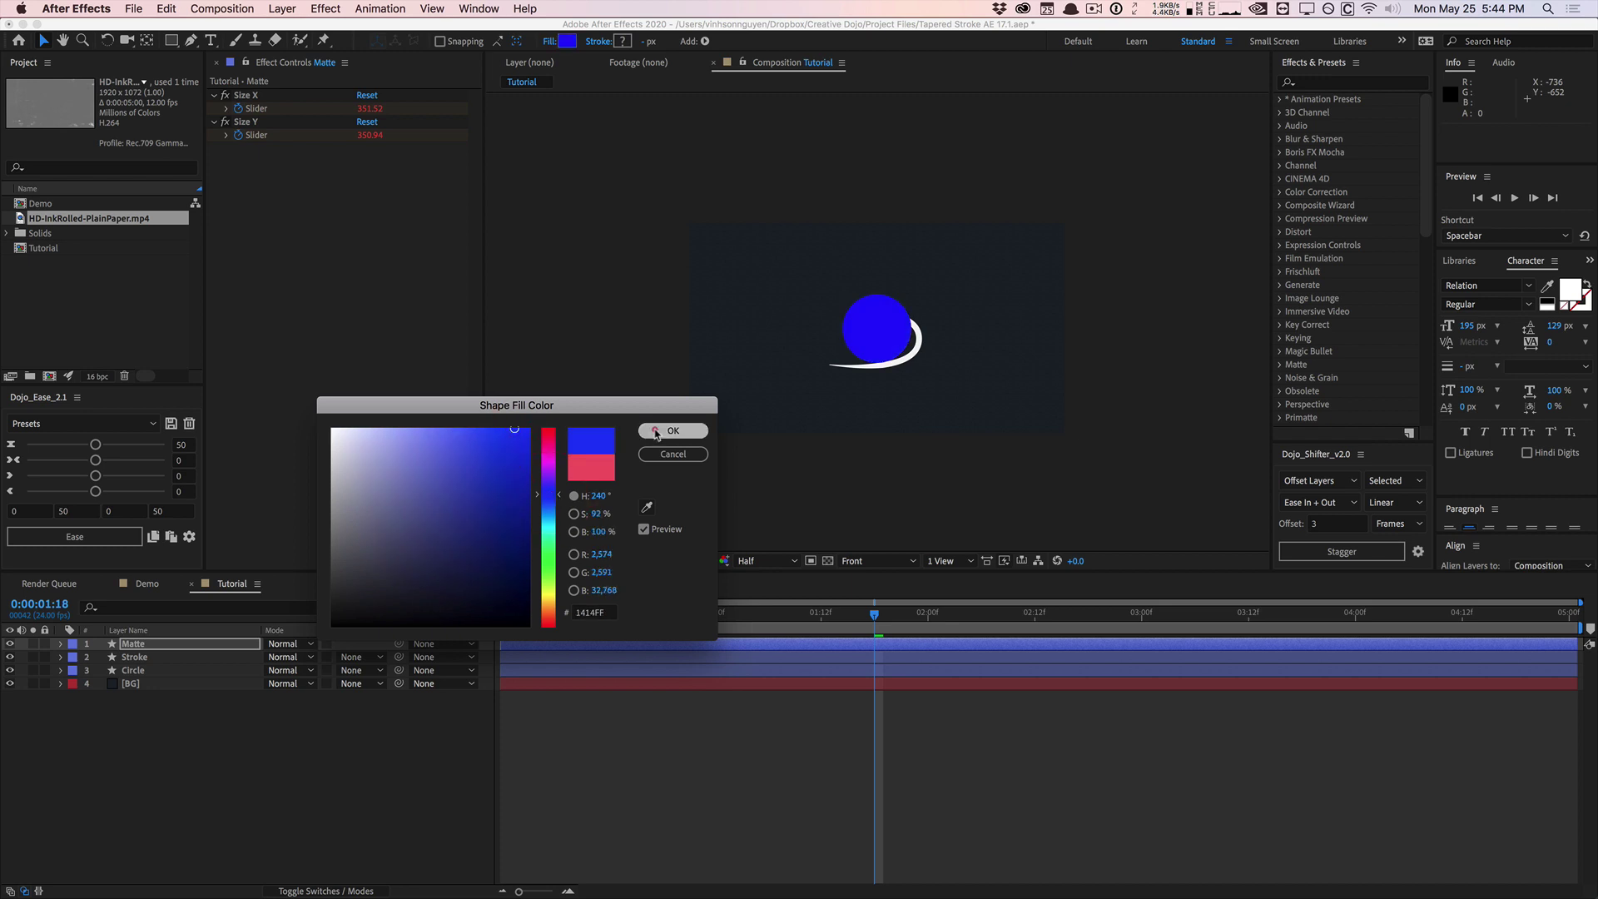
pyautogui.moveTo(718, 621); pyautogui.dragTo(899, 592)
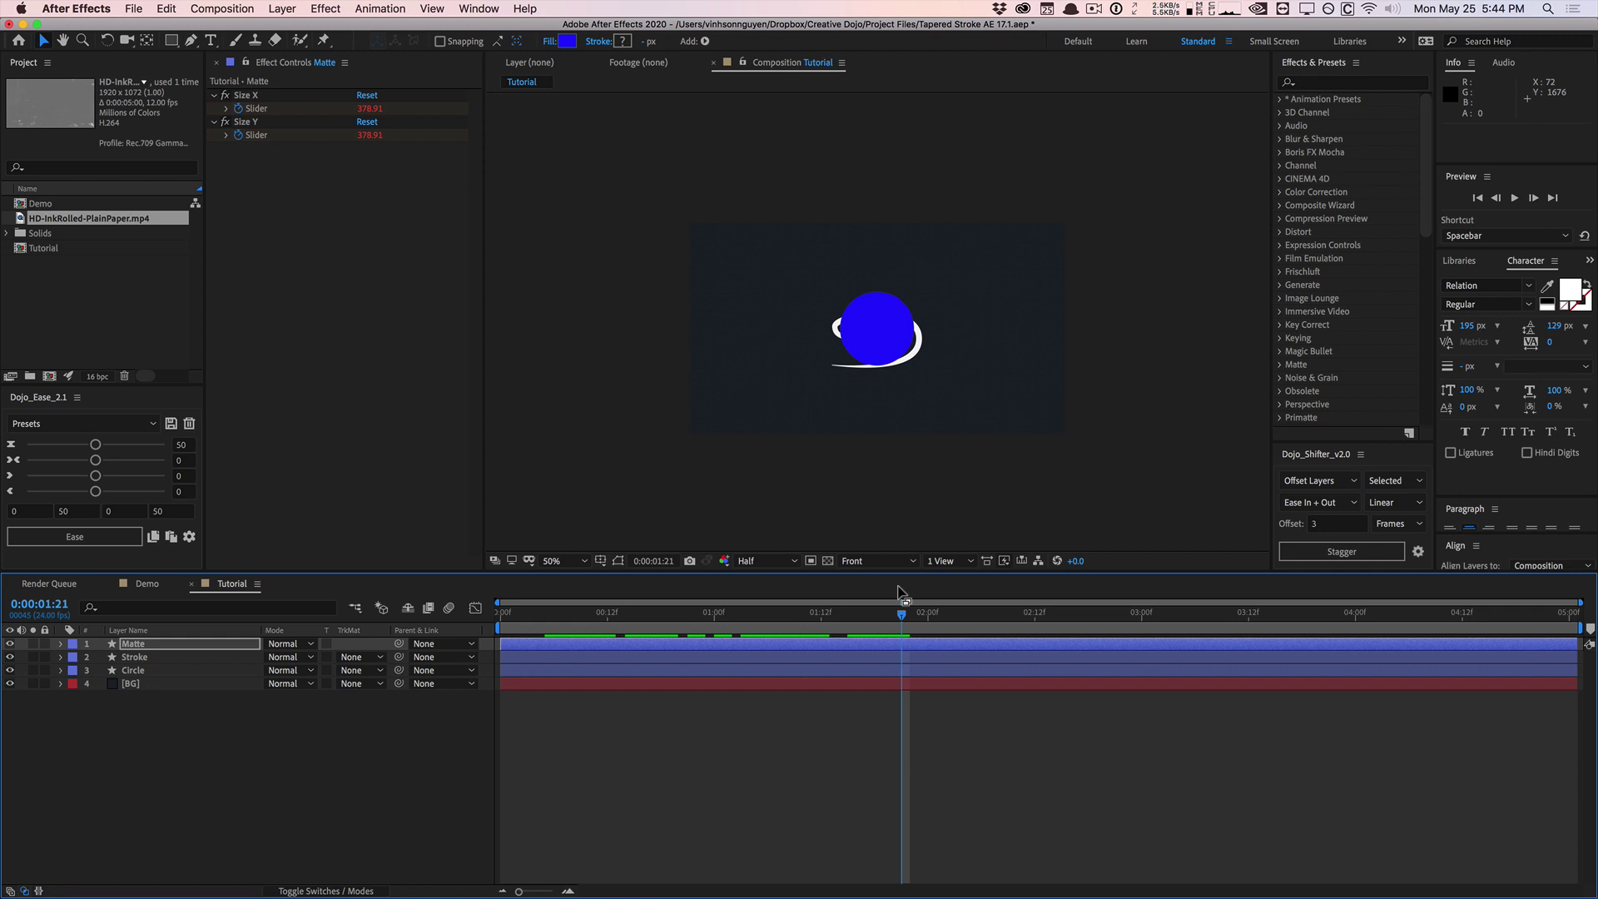
# Hide the Matte layer, move the Stroke layer below Circle, and scrub to check the stroke passing behind it.
pyautogui.click(10, 643)
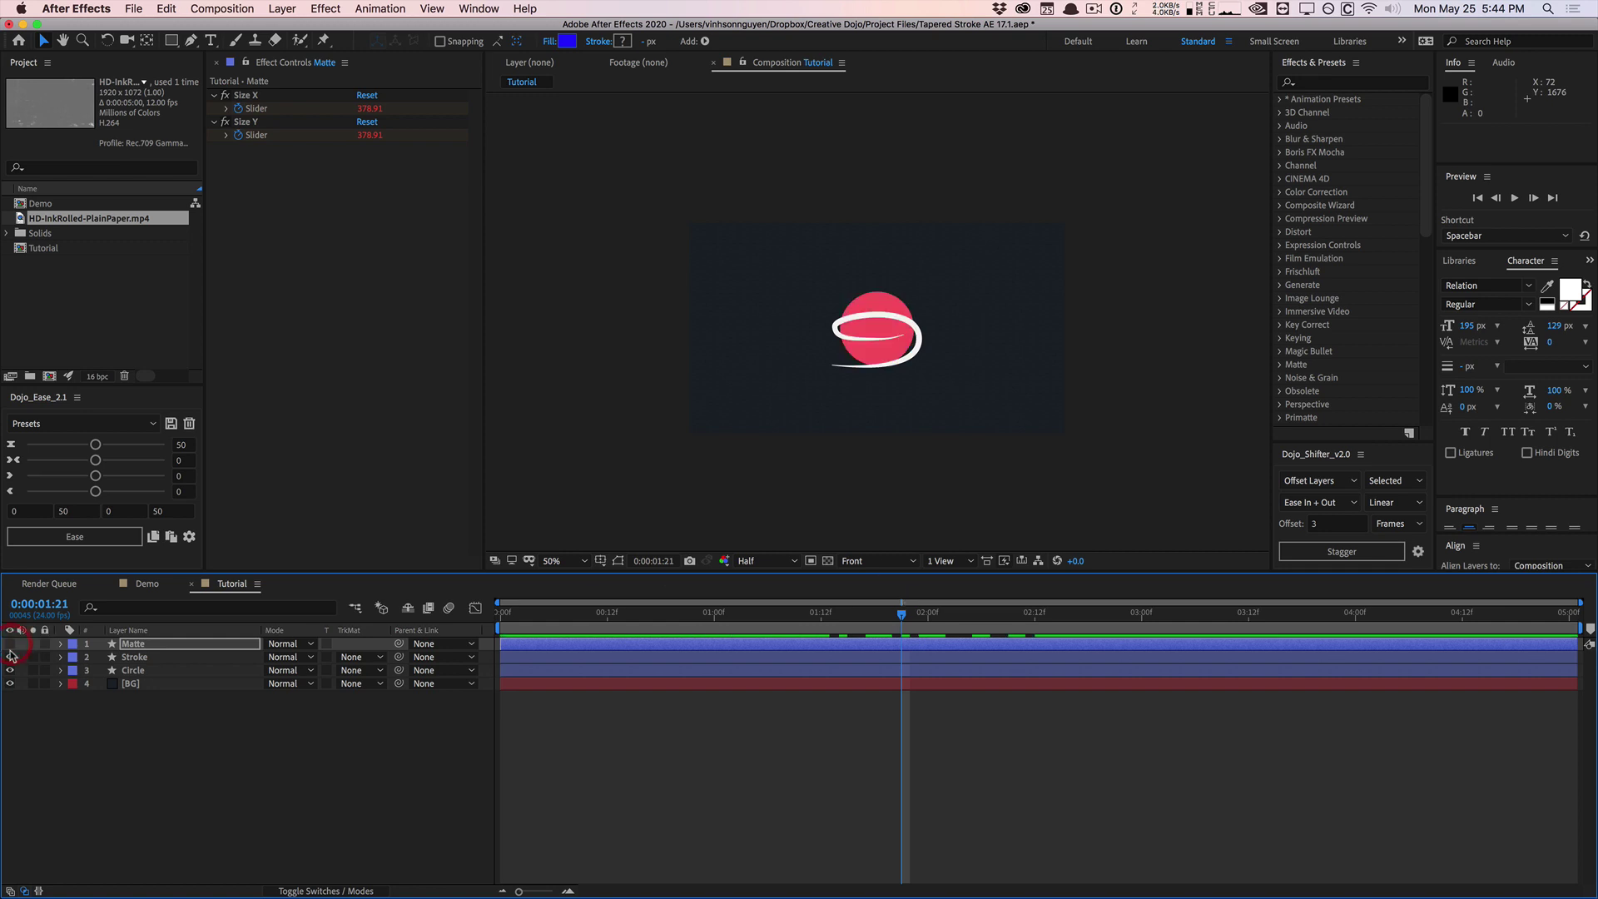
pyautogui.click(131, 657)
pyautogui.moveTo(544, 603)
pyautogui.mouseDown()
pyautogui.moveTo(508, 603)
pyautogui.moveTo(980, 601)
pyautogui.moveTo(884, 601)
pyautogui.mouseUp()
pyautogui.click(140, 665)
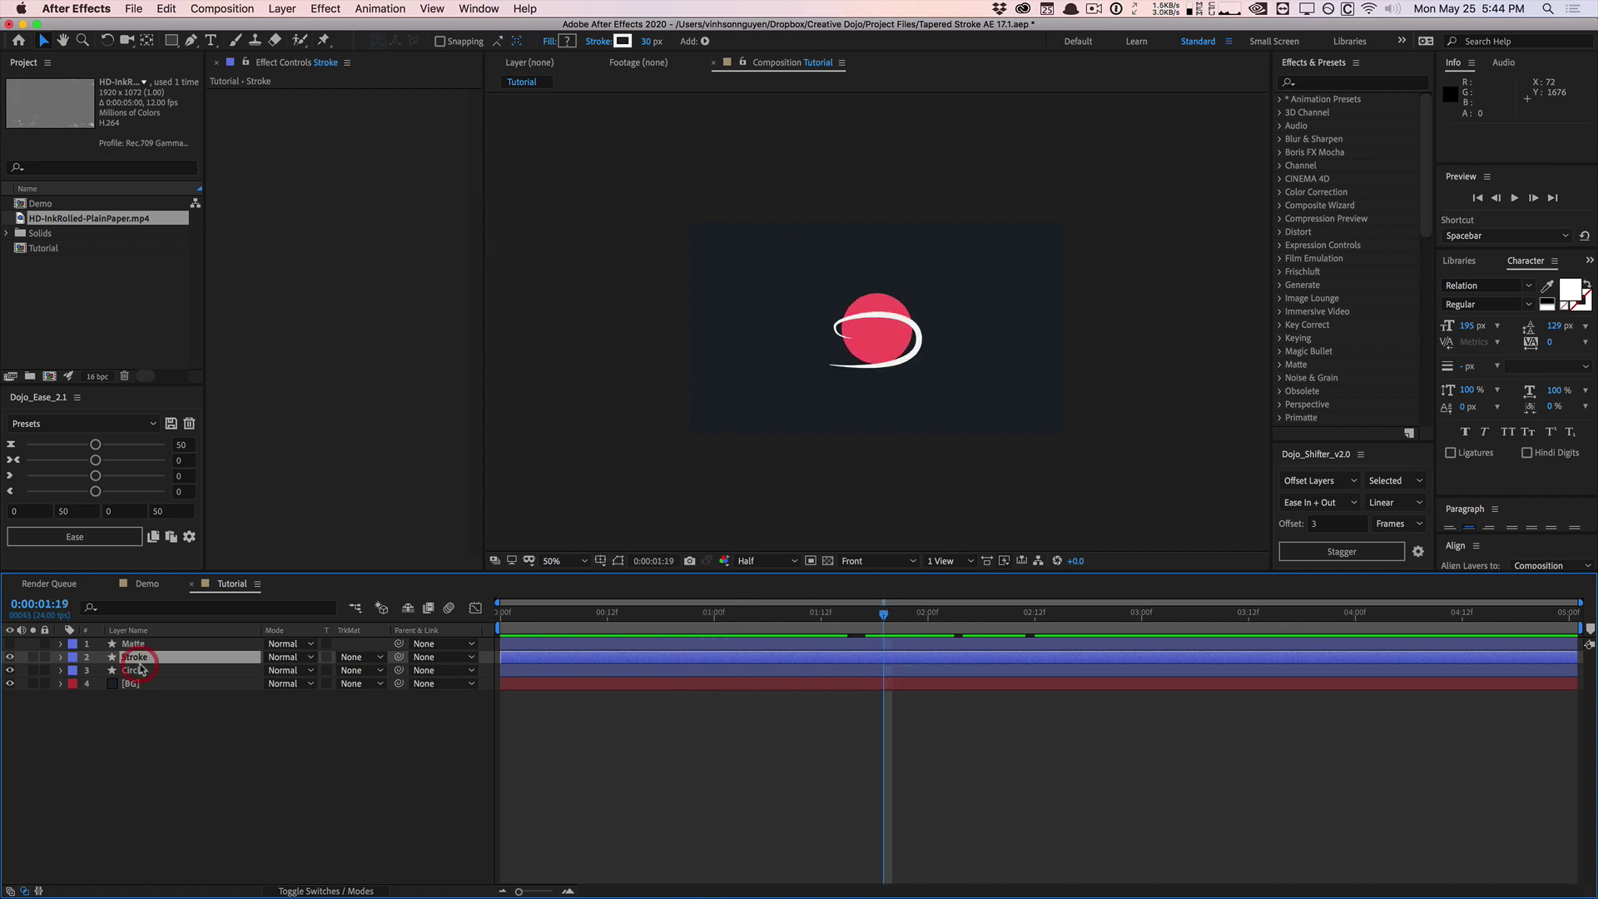
pyautogui.moveTo(148, 664); pyautogui.dragTo(143, 675)
pyautogui.moveTo(580, 614)
pyautogui.mouseDown()
pyautogui.moveTo(501, 612)
pyautogui.moveTo(916, 588)
pyautogui.mouseUp()
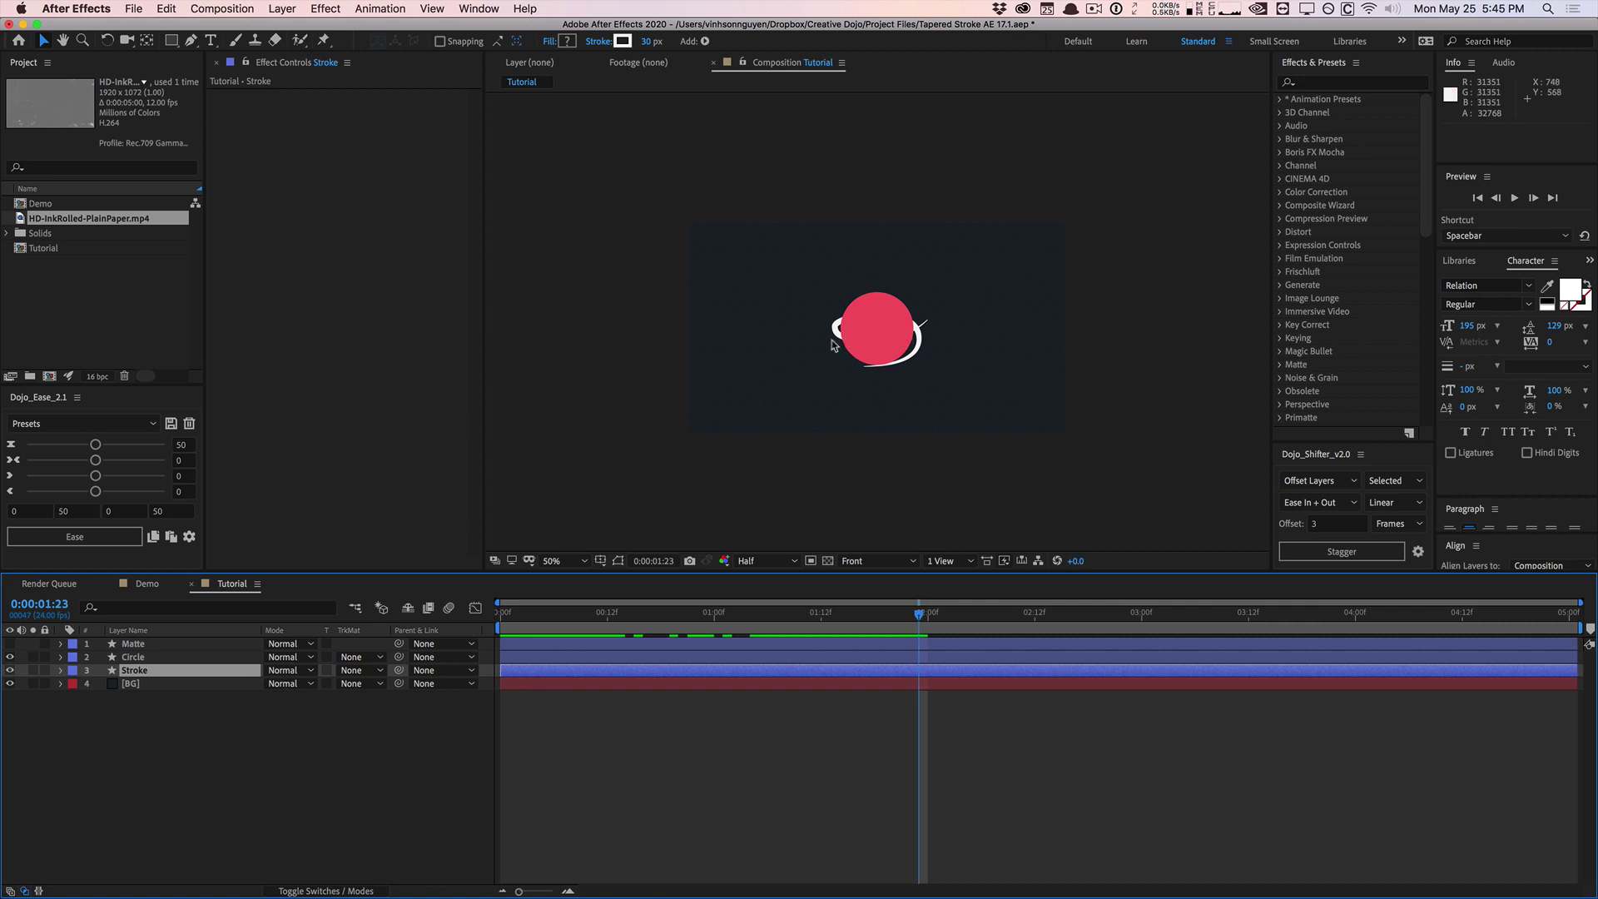
# Make the Matte layer visible again and scrub to 0:00:02:01.
pyautogui.click(140, 645)
pyautogui.click(9, 644)
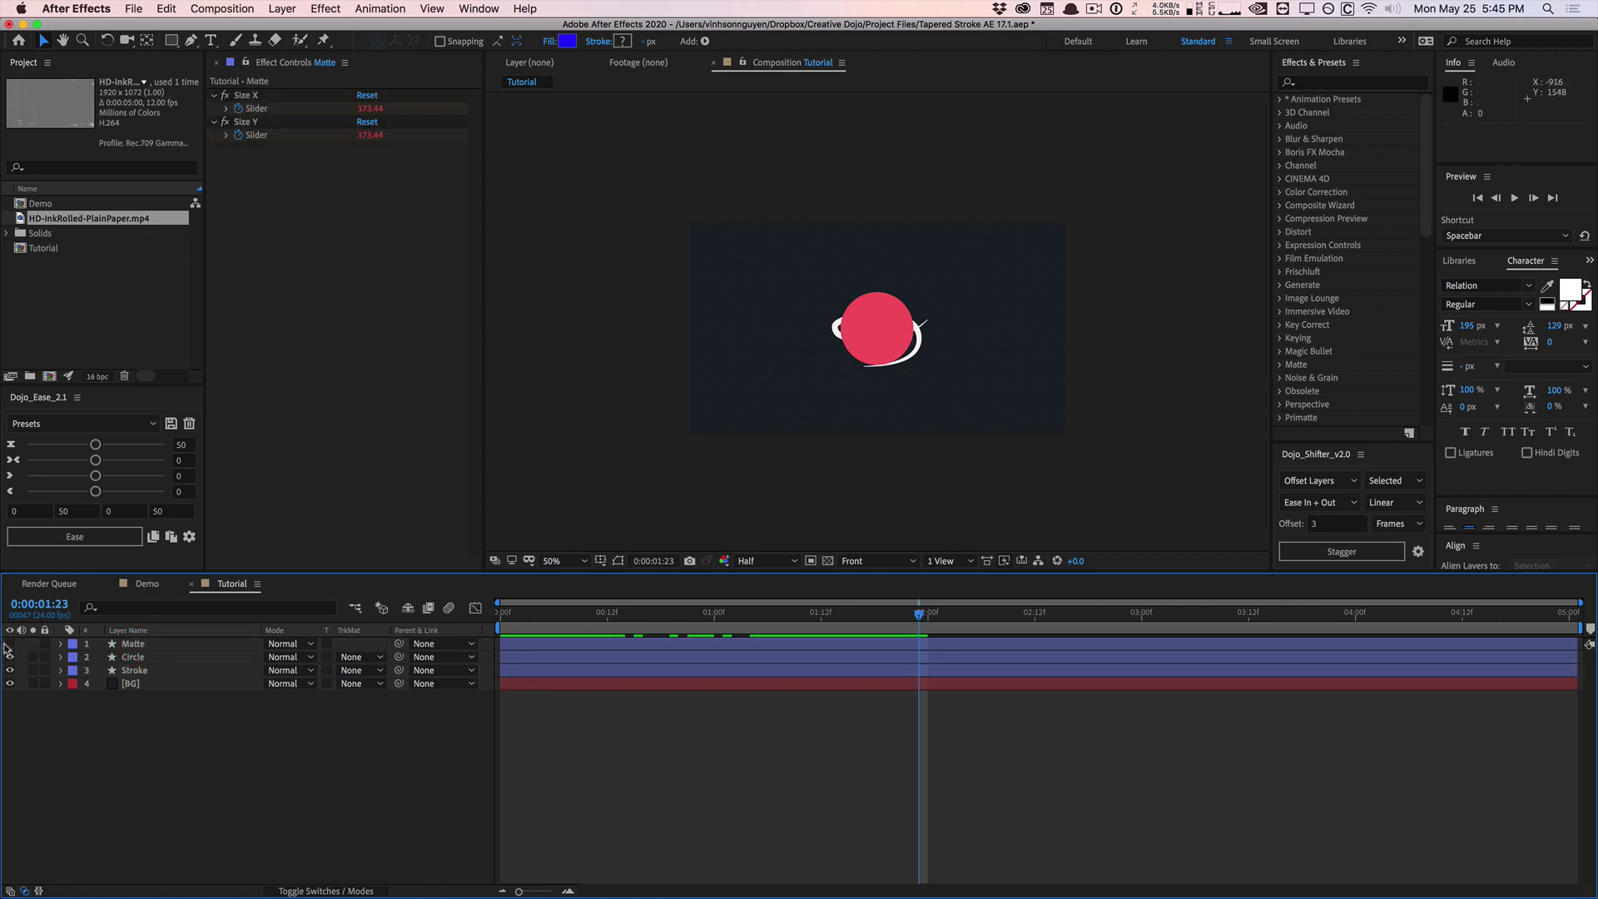
pyautogui.moveTo(597, 614)
pyautogui.mouseDown()
pyautogui.moveTo(919, 614)
pyautogui.moveTo(934, 595)
pyautogui.mouseUp()
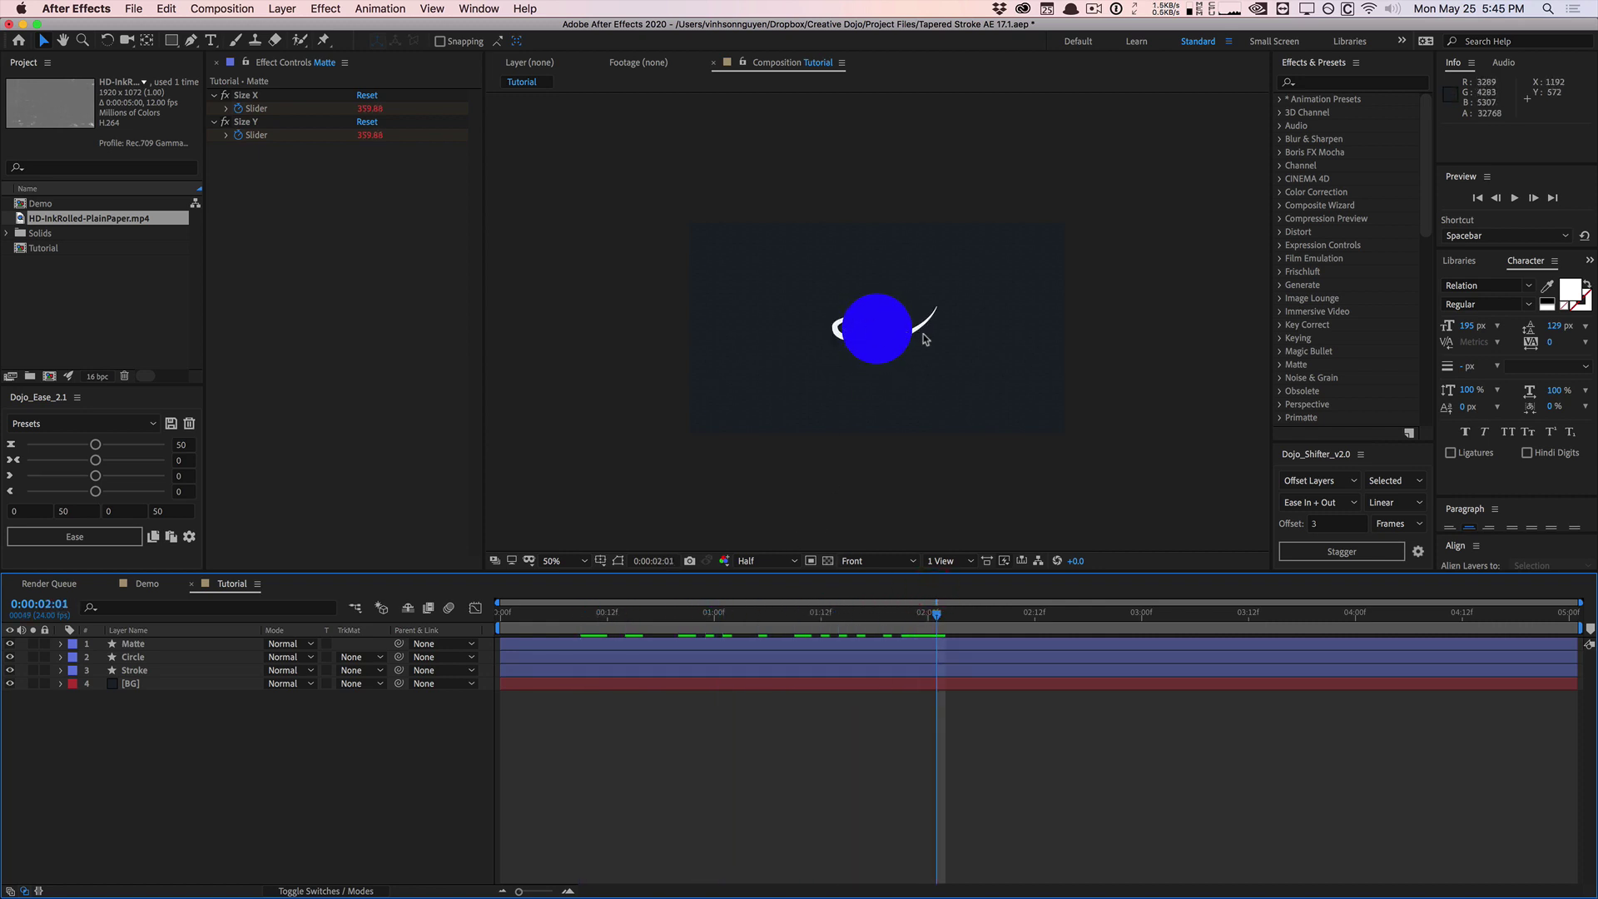
# Apply a Linear Wipe to the Matte layer with a 180° wipe angle and 49% transition completion.
pyautogui.click(137, 645)
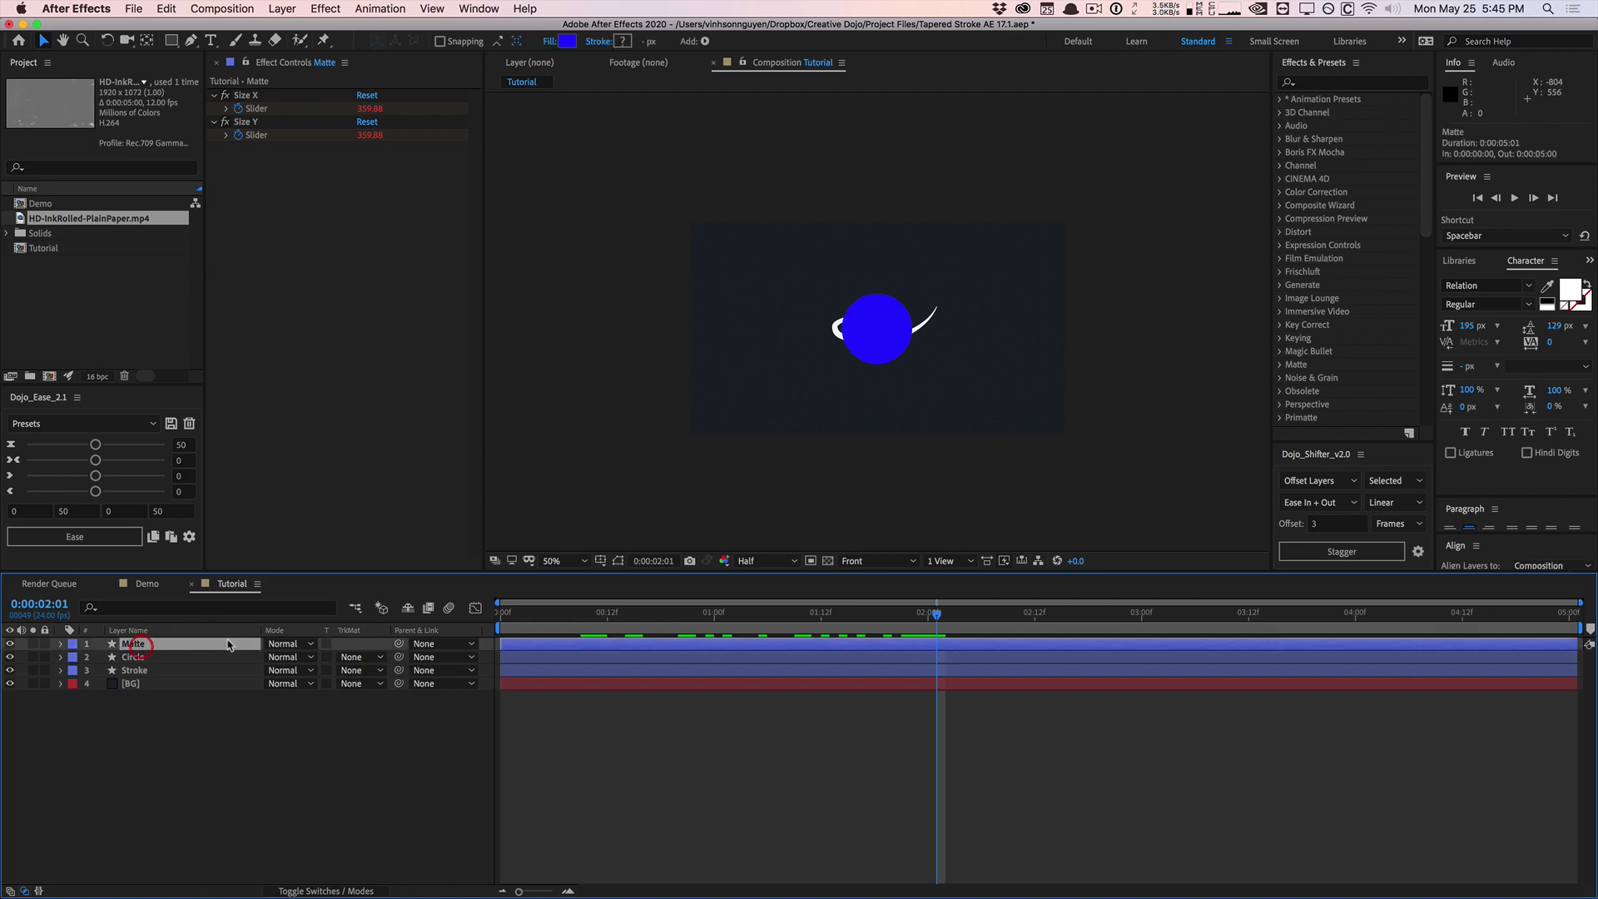
pyautogui.click(316, 9)
pyautogui.scroll(-2, 414, 820)
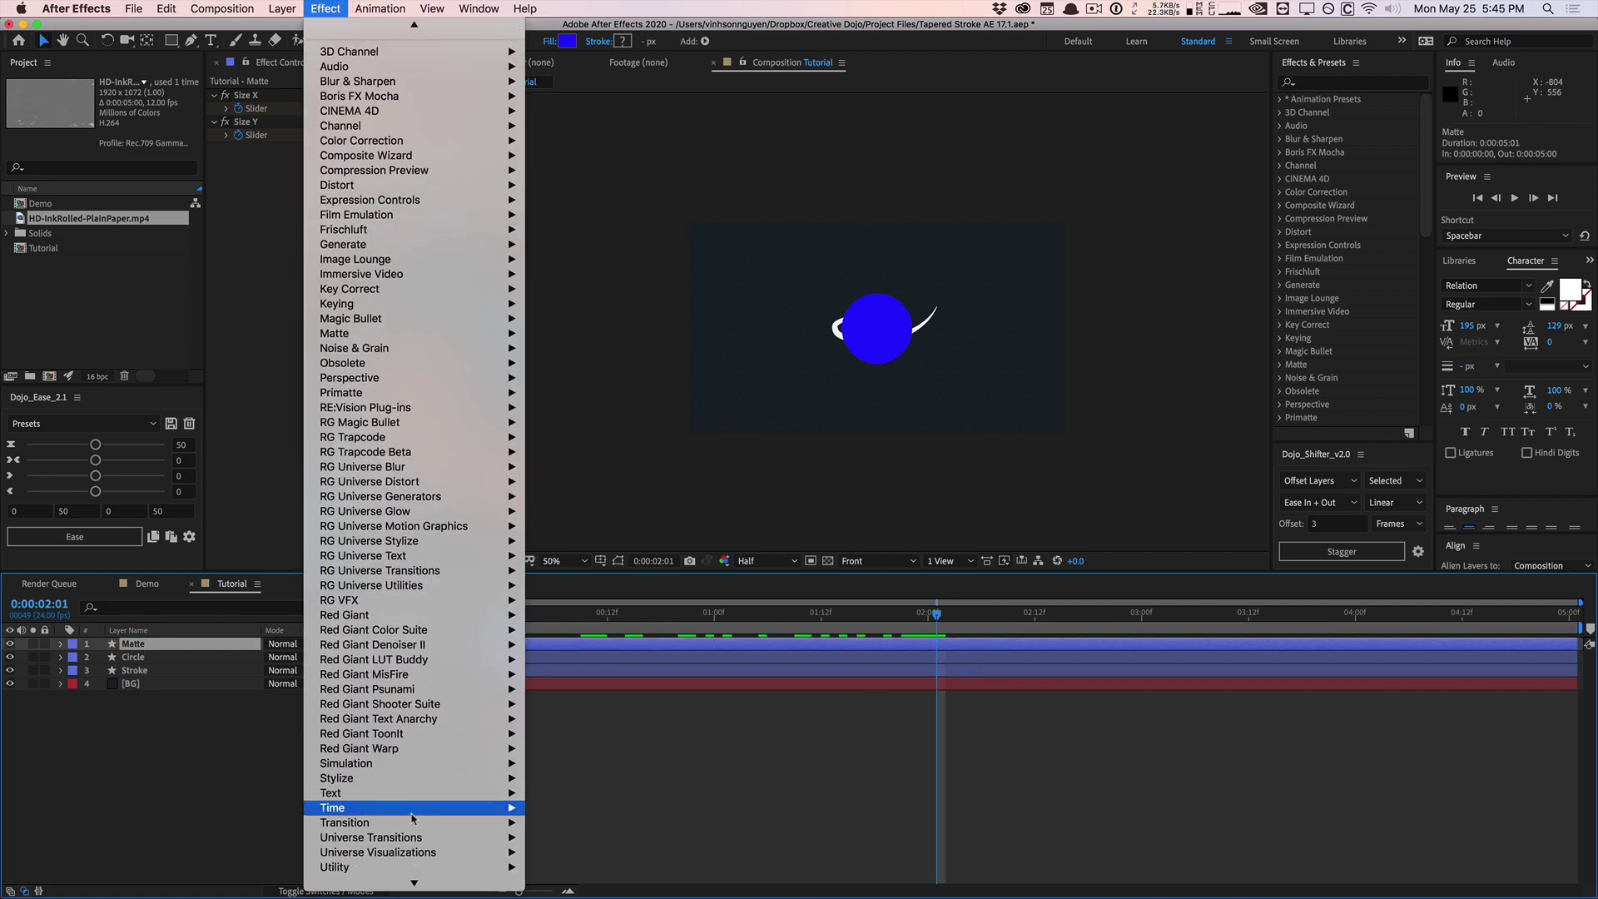
pyautogui.moveTo(414, 822)
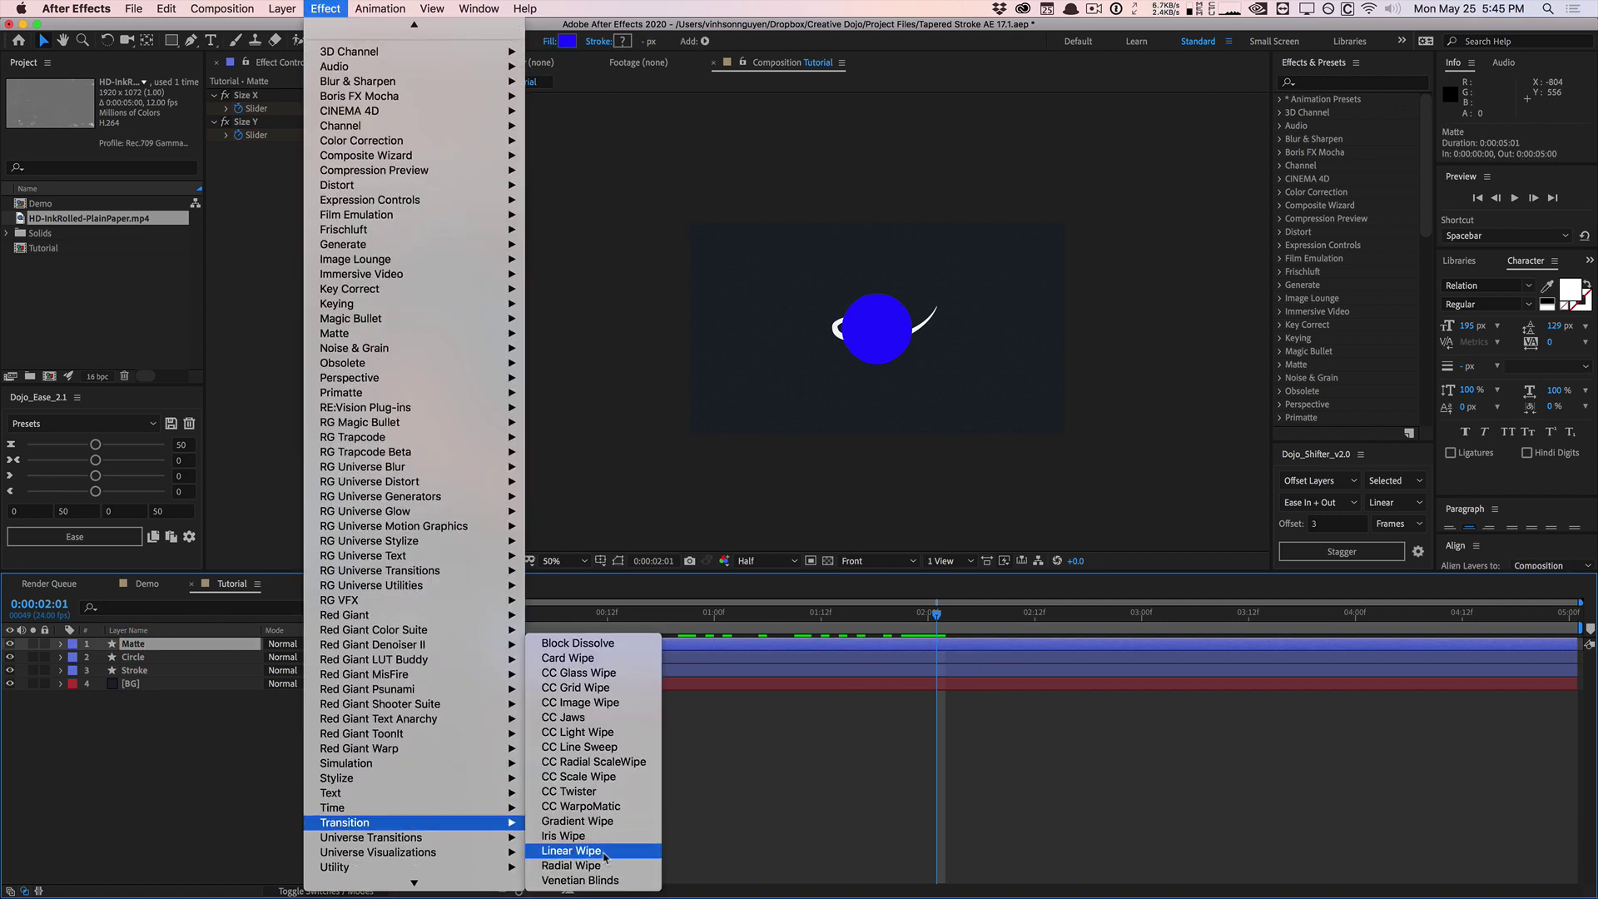
pyautogui.click(571, 851)
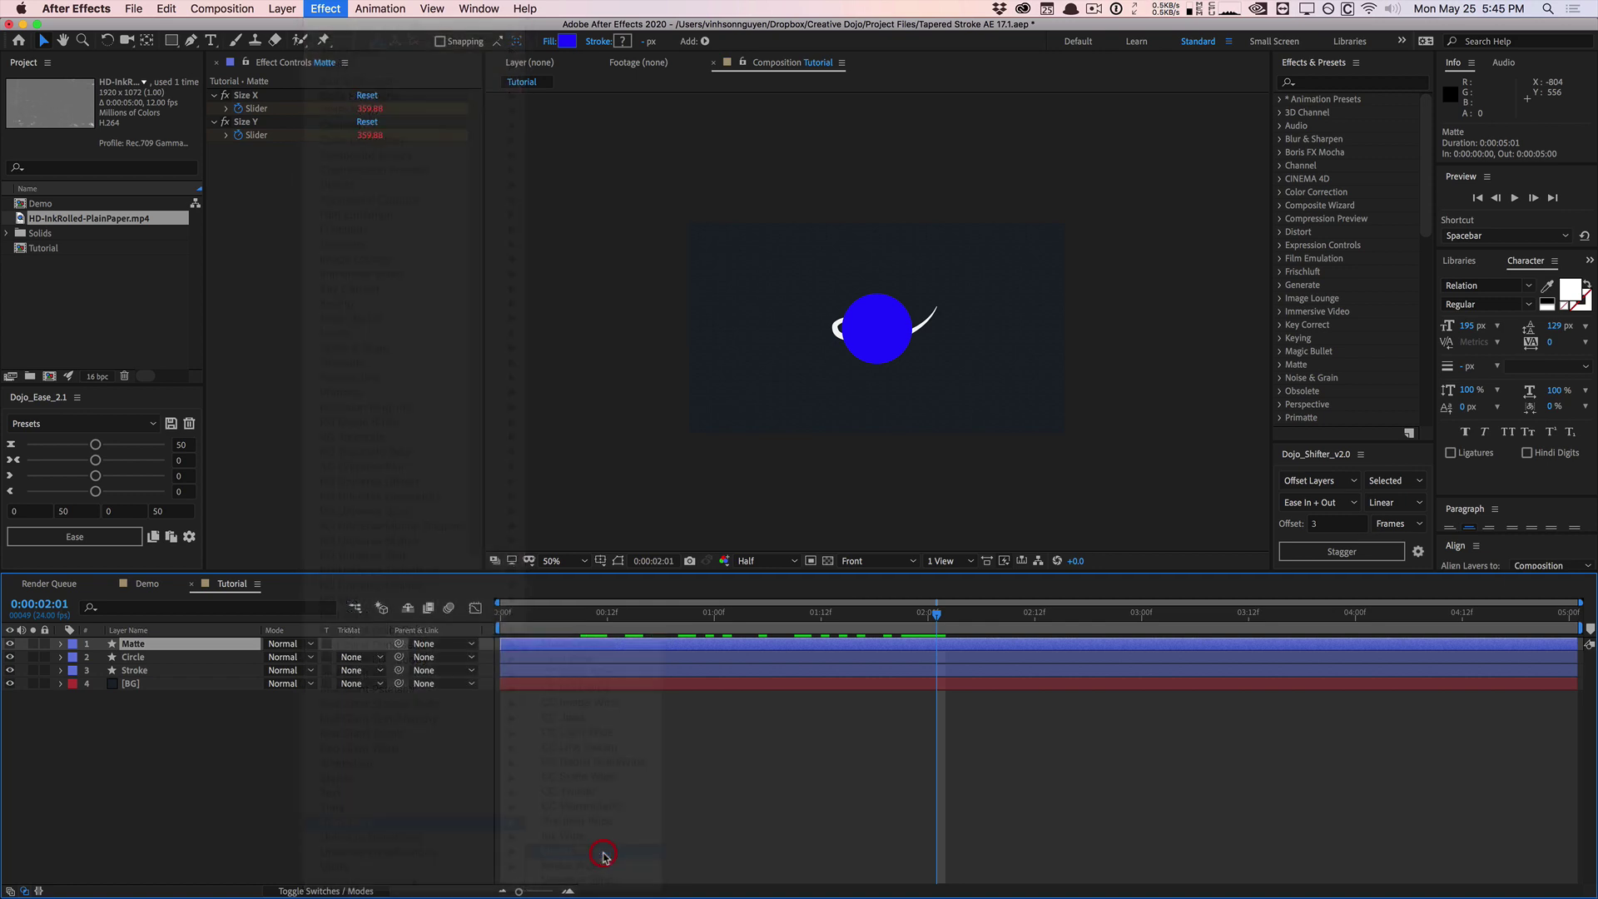
pyautogui.click(376, 174)
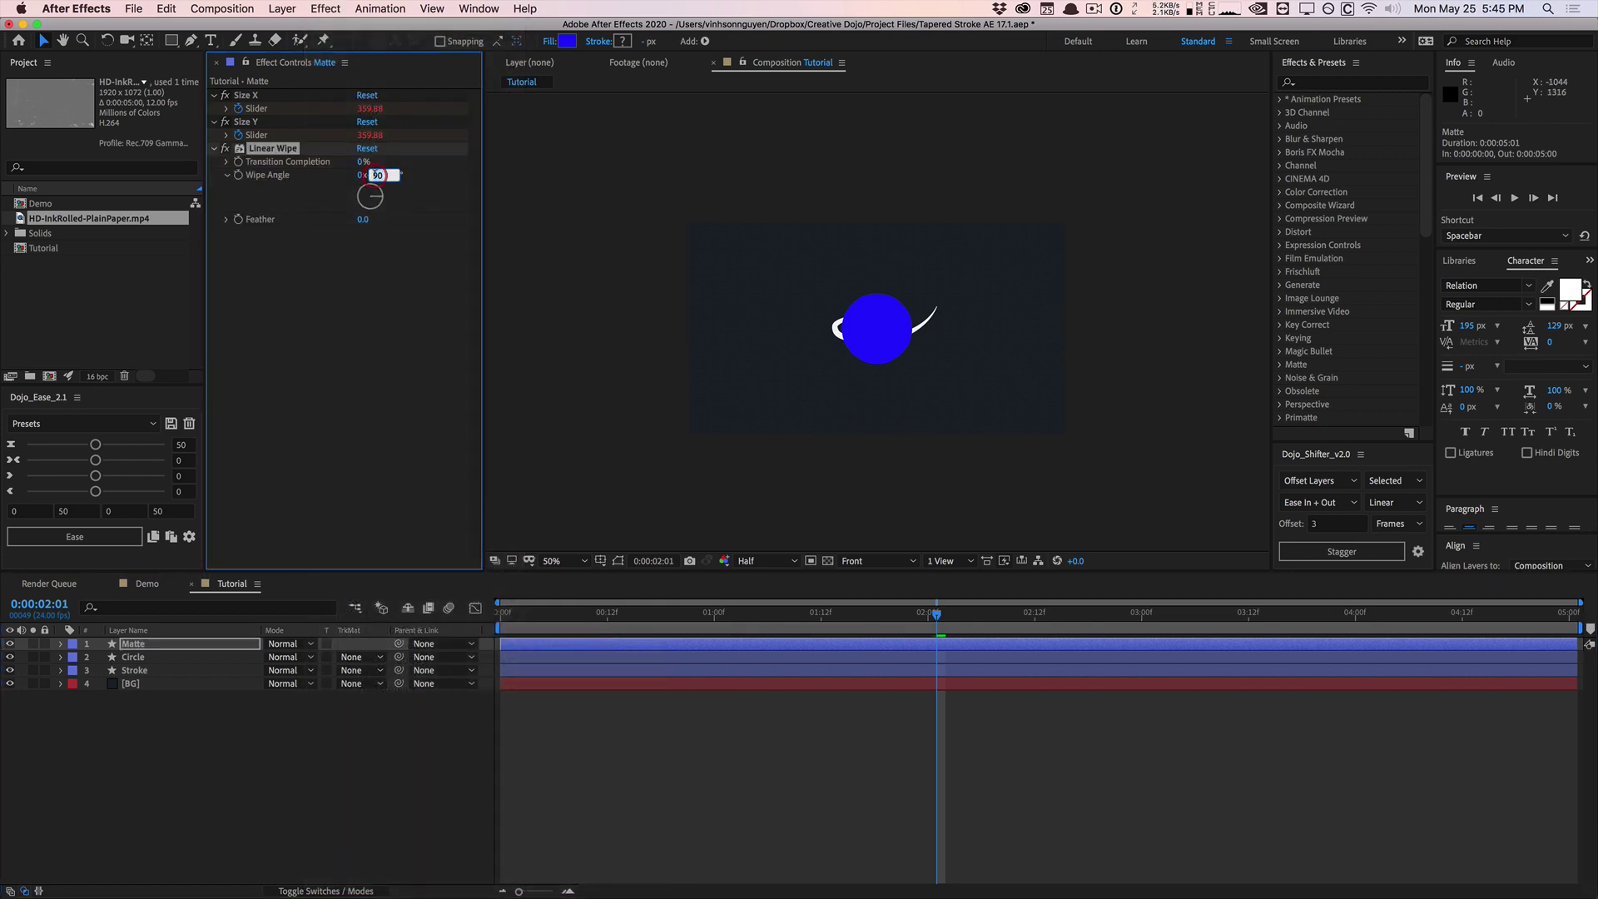
pyautogui.press('Return')
pyautogui.moveTo(381, 152); pyautogui.dragTo(388, 151)
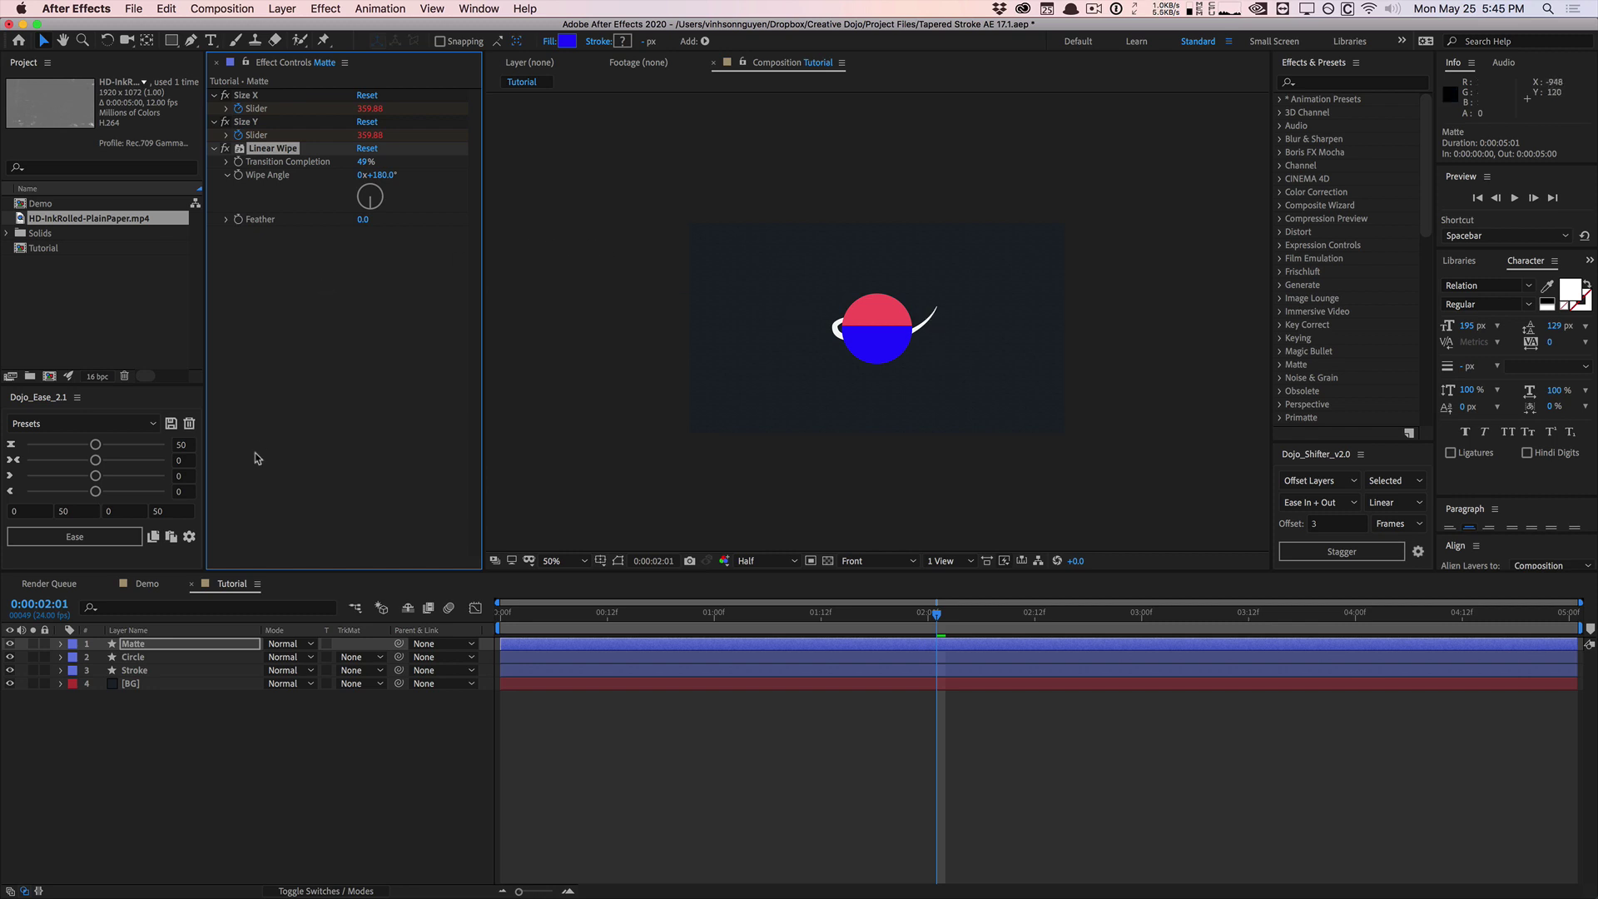
# Duplicate the Stroke layer and place the copy above Matte at the top of the layer stack.
pyautogui.click(151, 659)
pyautogui.click(168, 672)
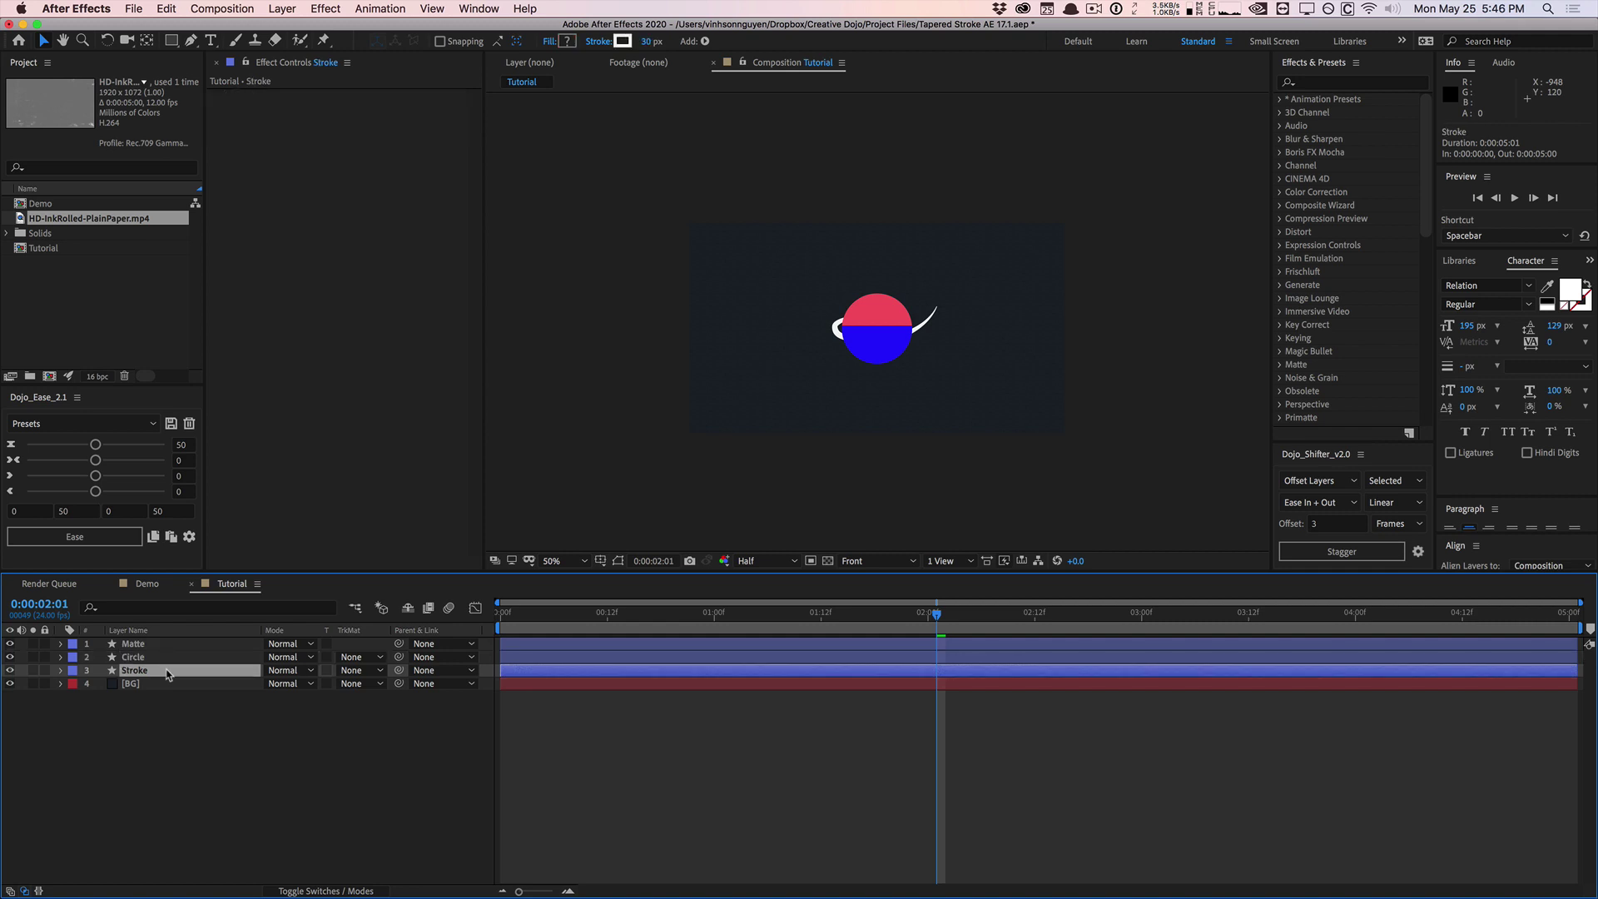
pyautogui.press('cmd+d')
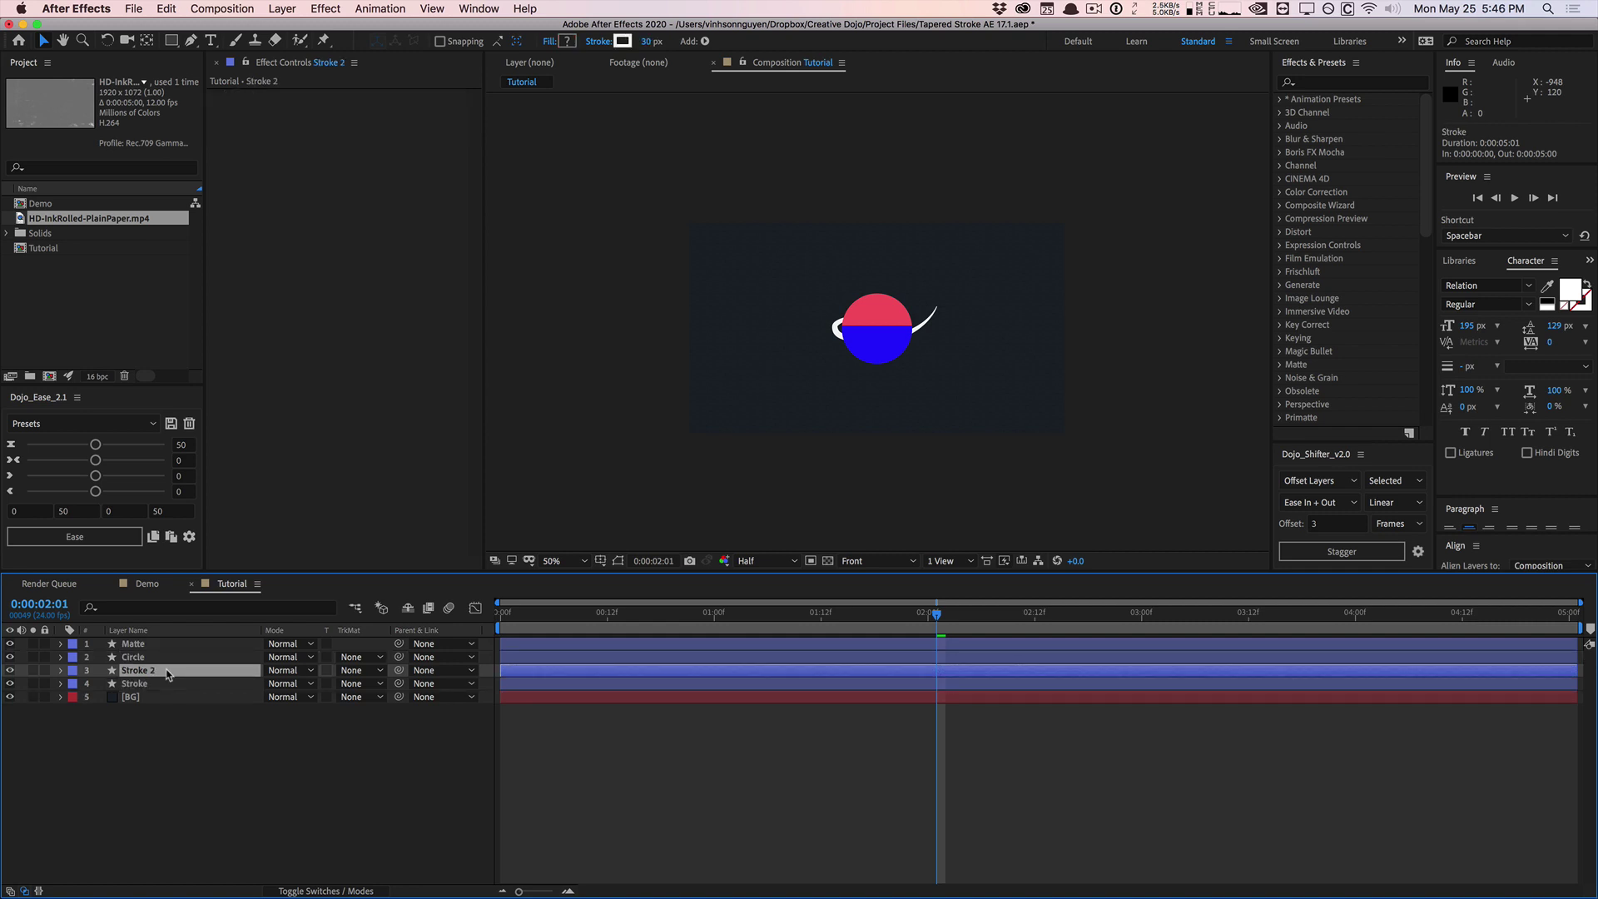
pyautogui.moveTo(168, 672); pyautogui.dragTo(168, 647)
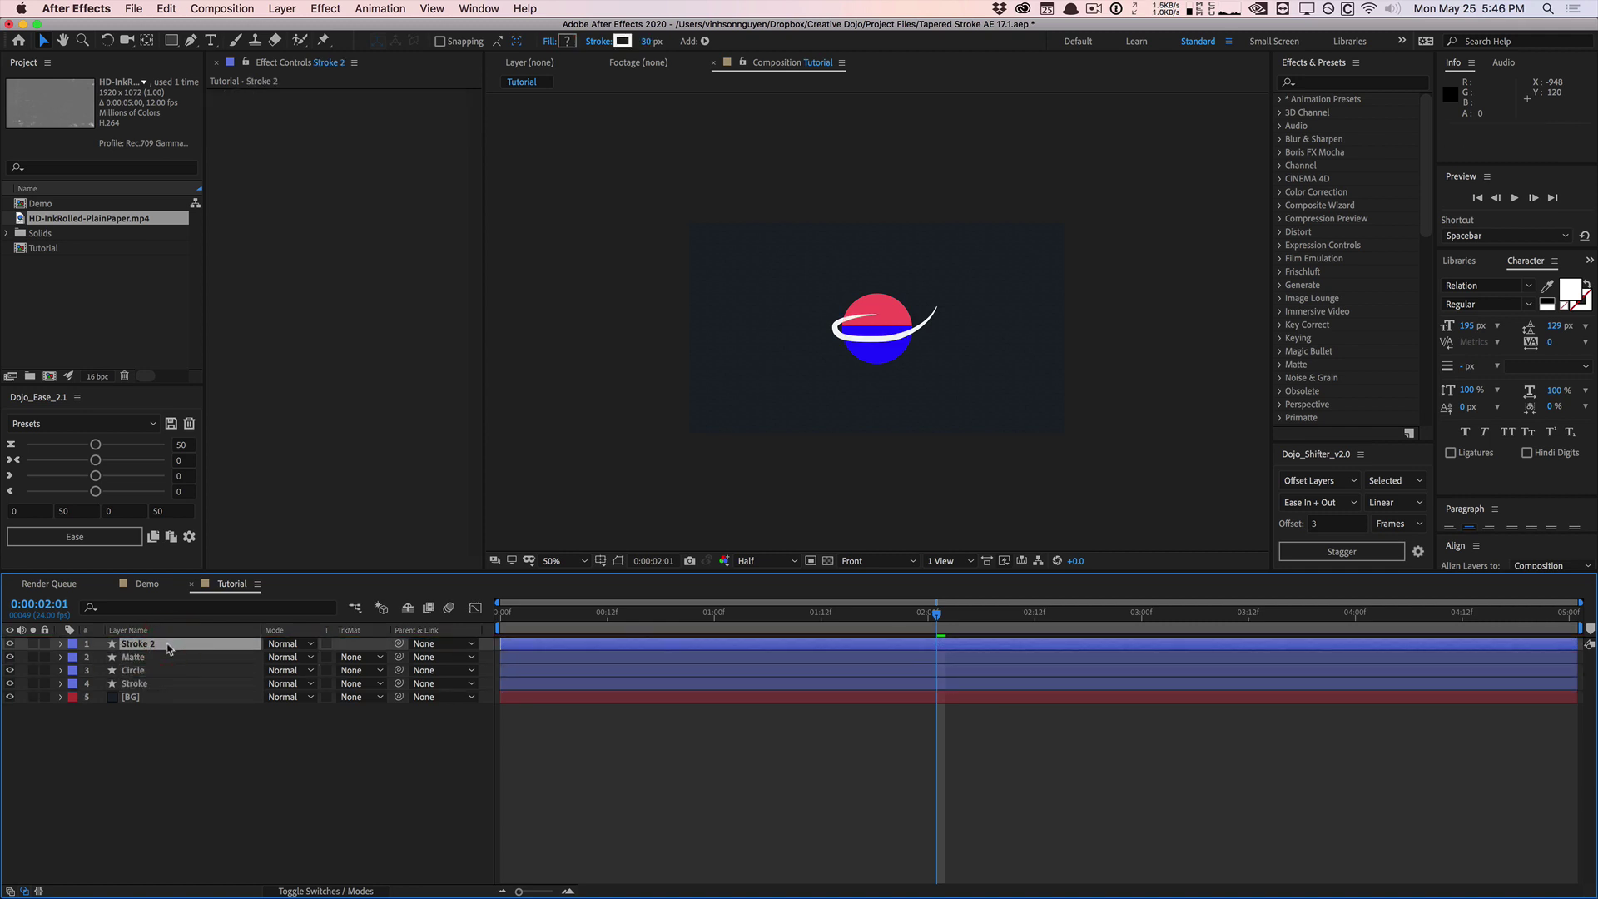
# Rename the upper stroke layer Stroke Front and the lower one Stroke Back.
pyautogui.click(167, 646)
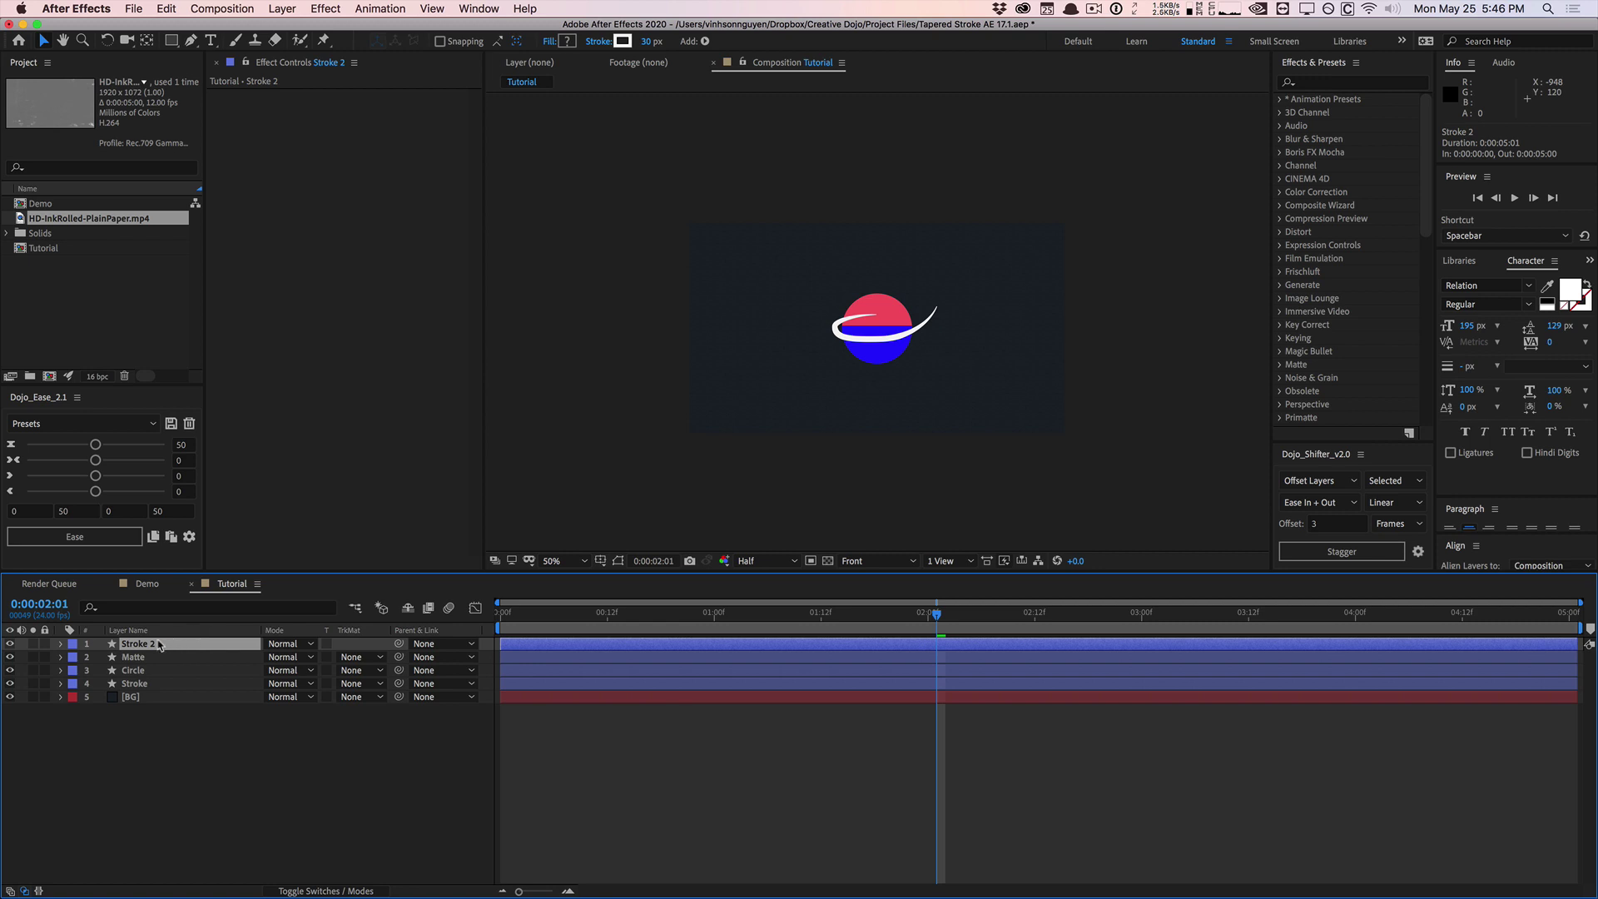
pyautogui.press('Return')
pyautogui.write('S')
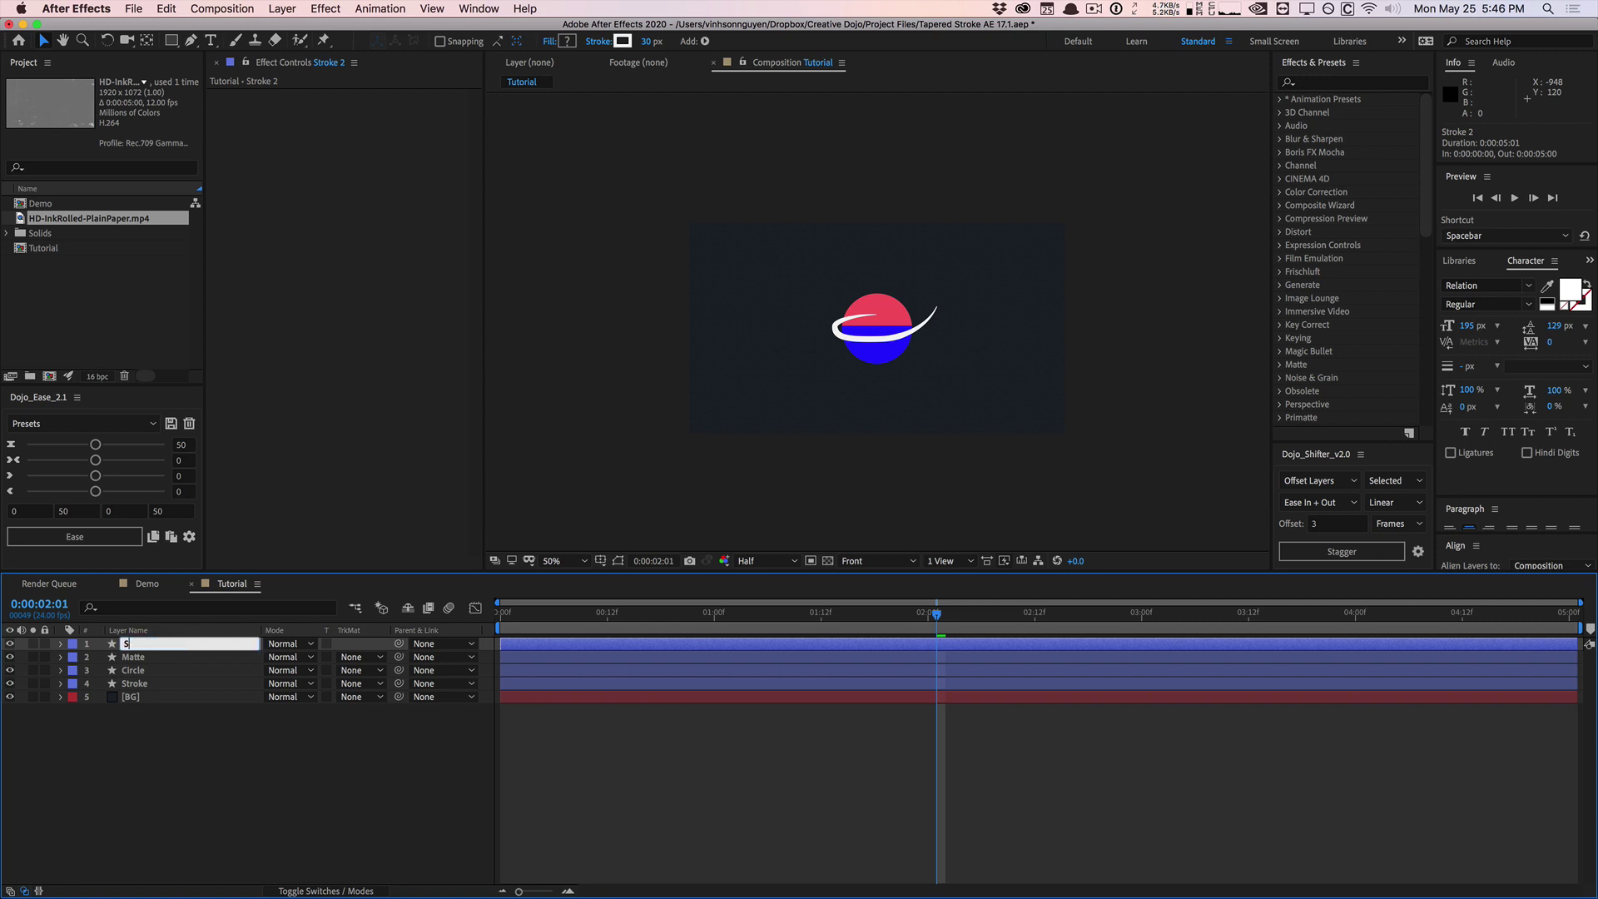
pyautogui.write('troke Front')
pyautogui.press('Return')
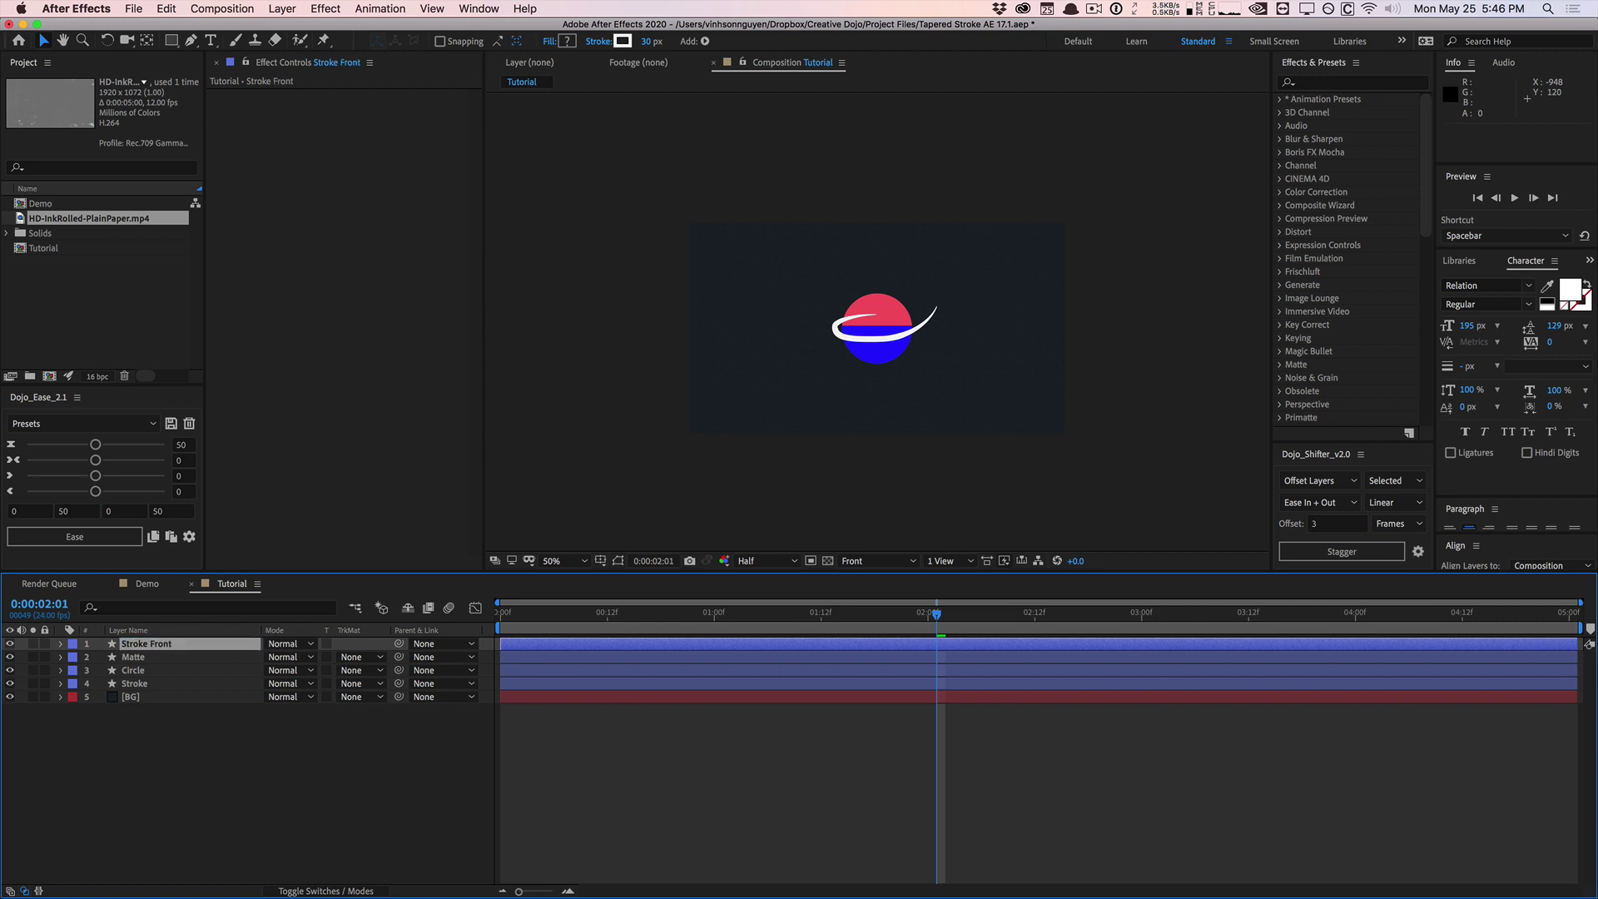
pyautogui.click(137, 683)
pyautogui.press('Return')
pyautogui.write('Stroke B')
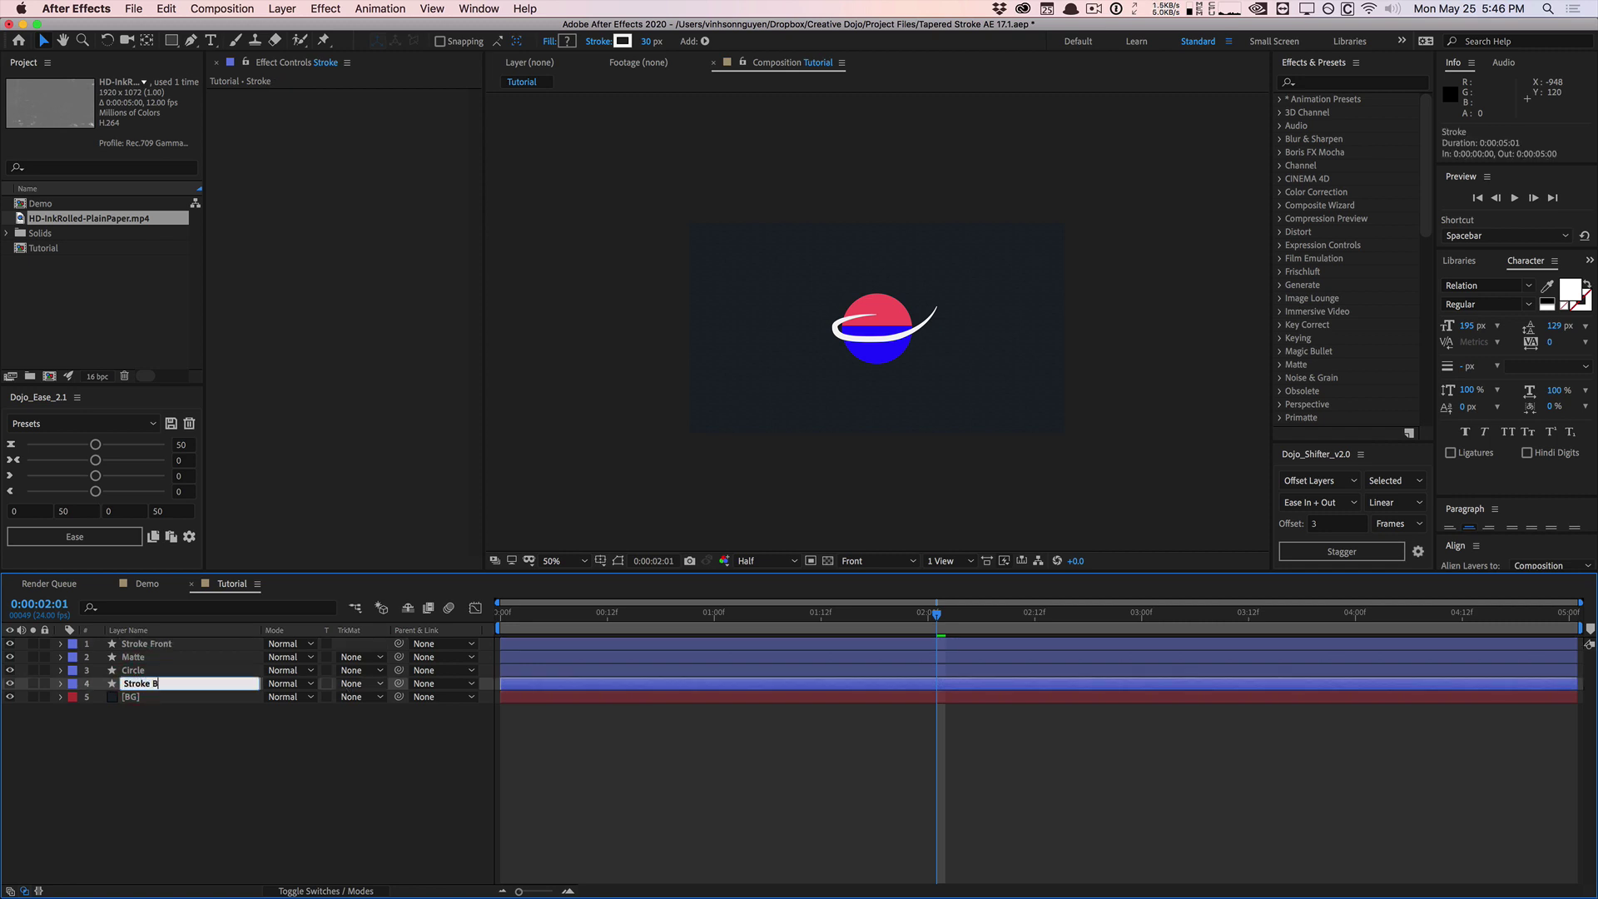
pyautogui.write('ack')
pyautogui.press('Return')
# Apply Set Matte to the Stroke Front layer, taking the matte from 2. Matte with Effects & Masks, and scrub to check it.
pyautogui.click(208, 647)
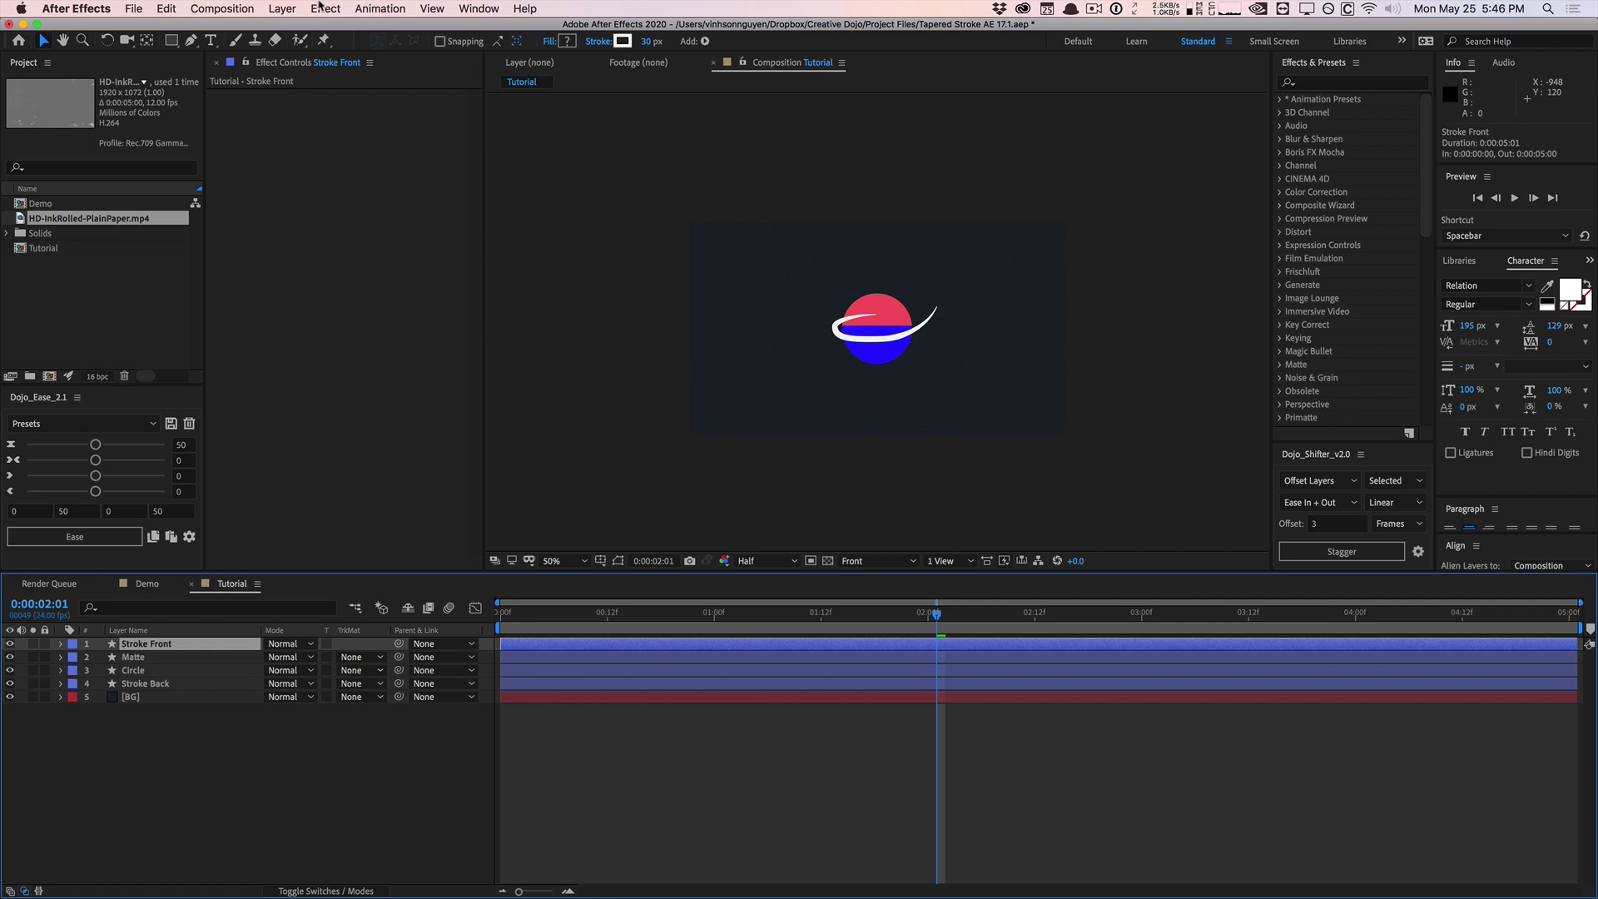
pyautogui.click(323, 8)
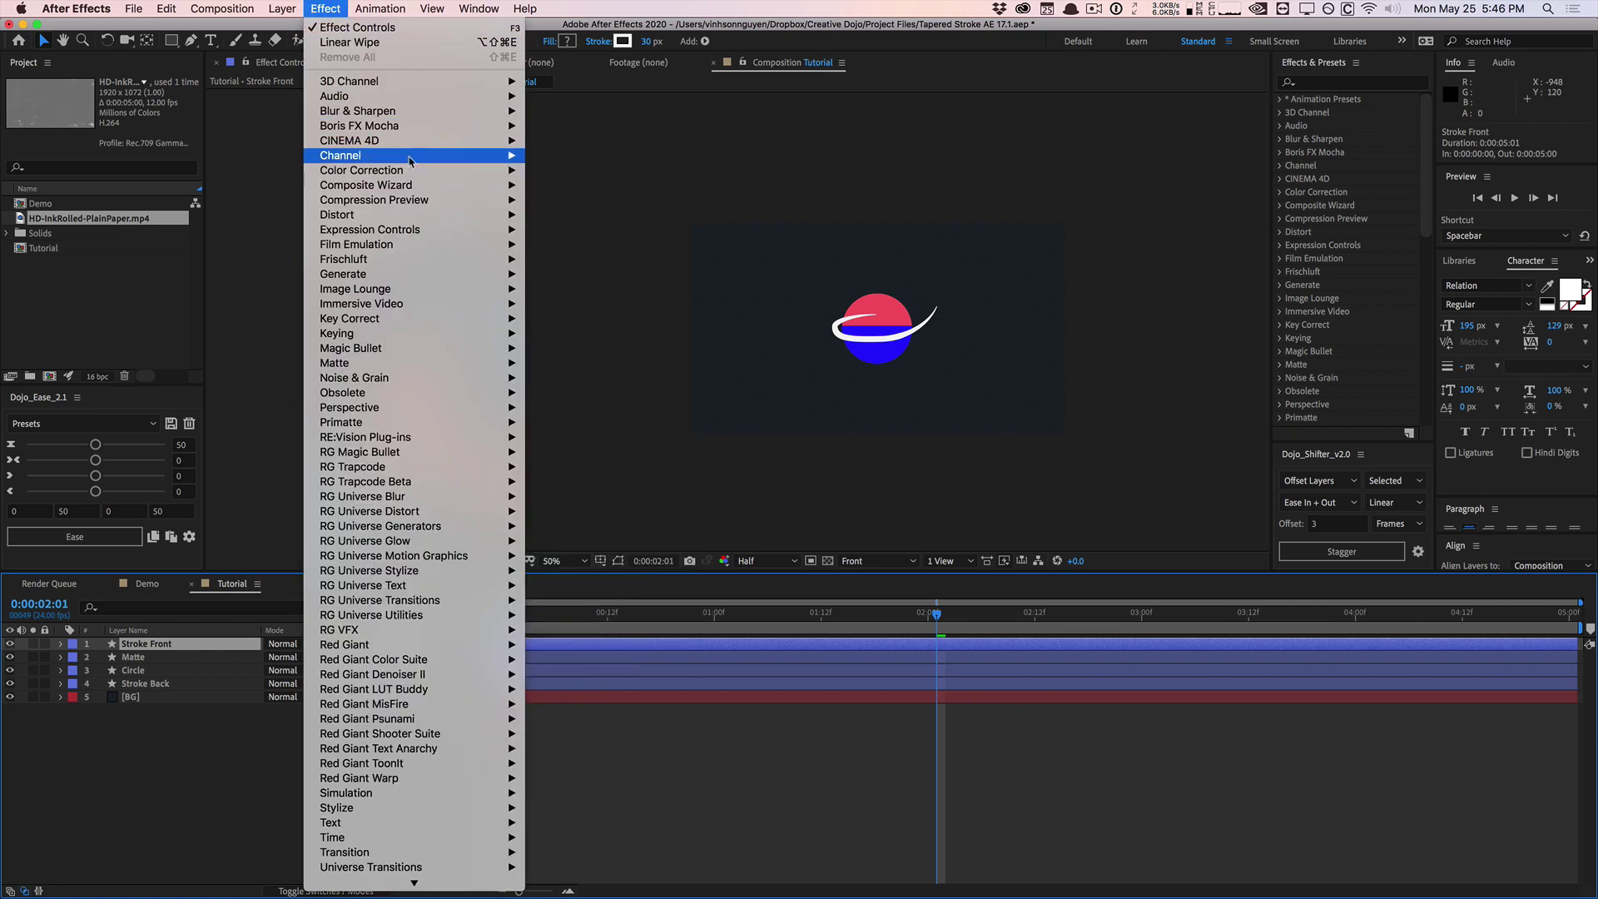
pyautogui.moveTo(410, 160)
pyautogui.click(616, 305)
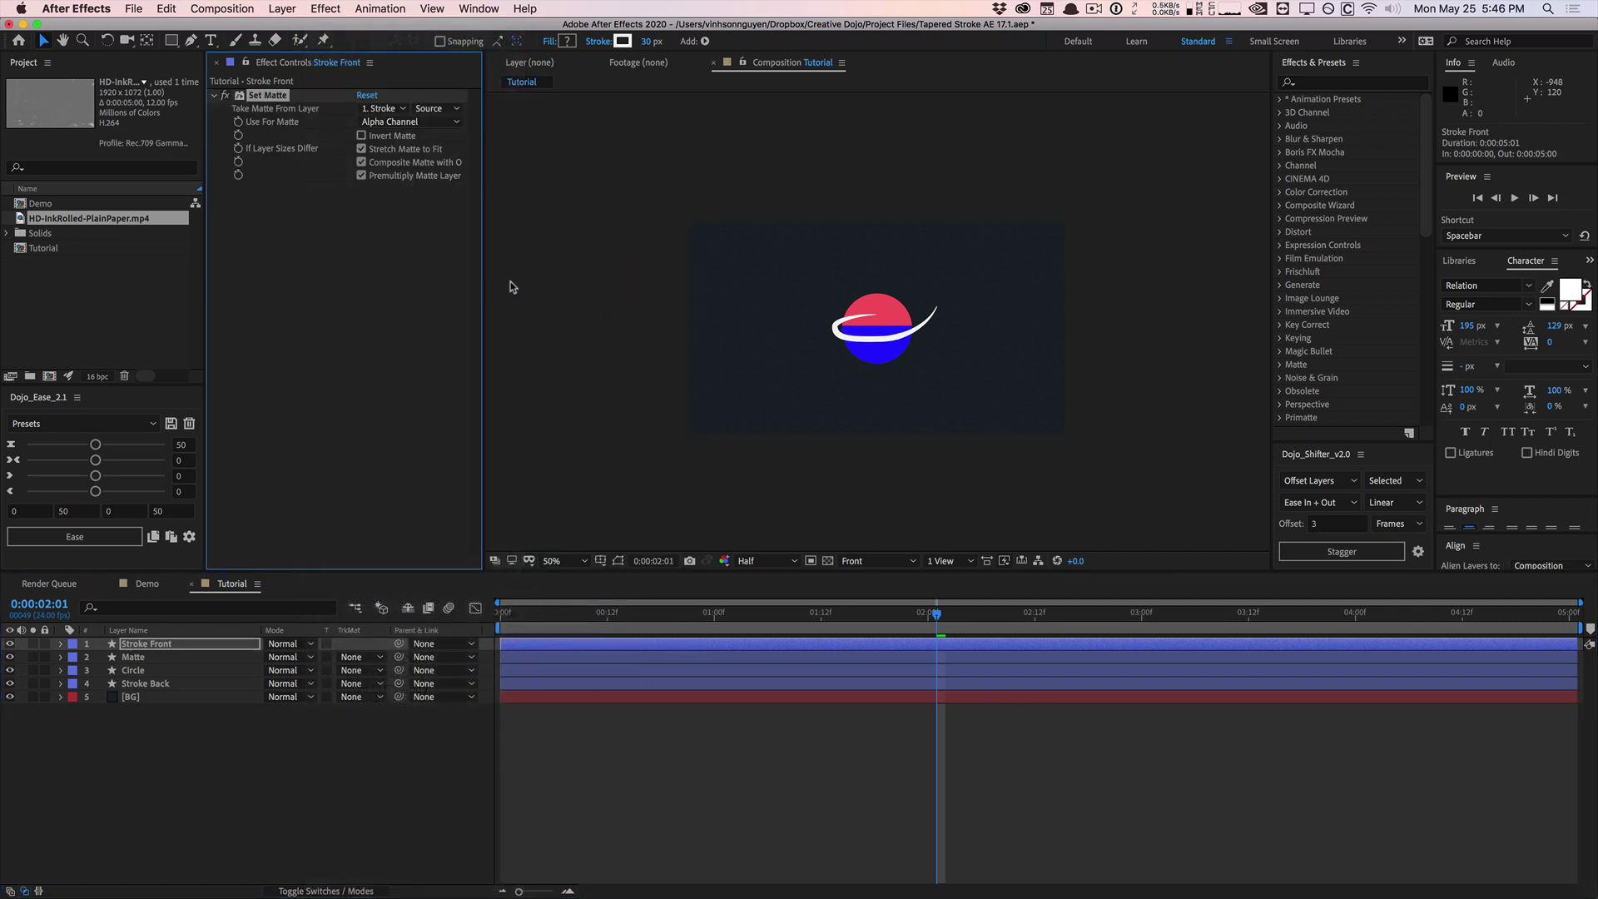
pyautogui.click(382, 109)
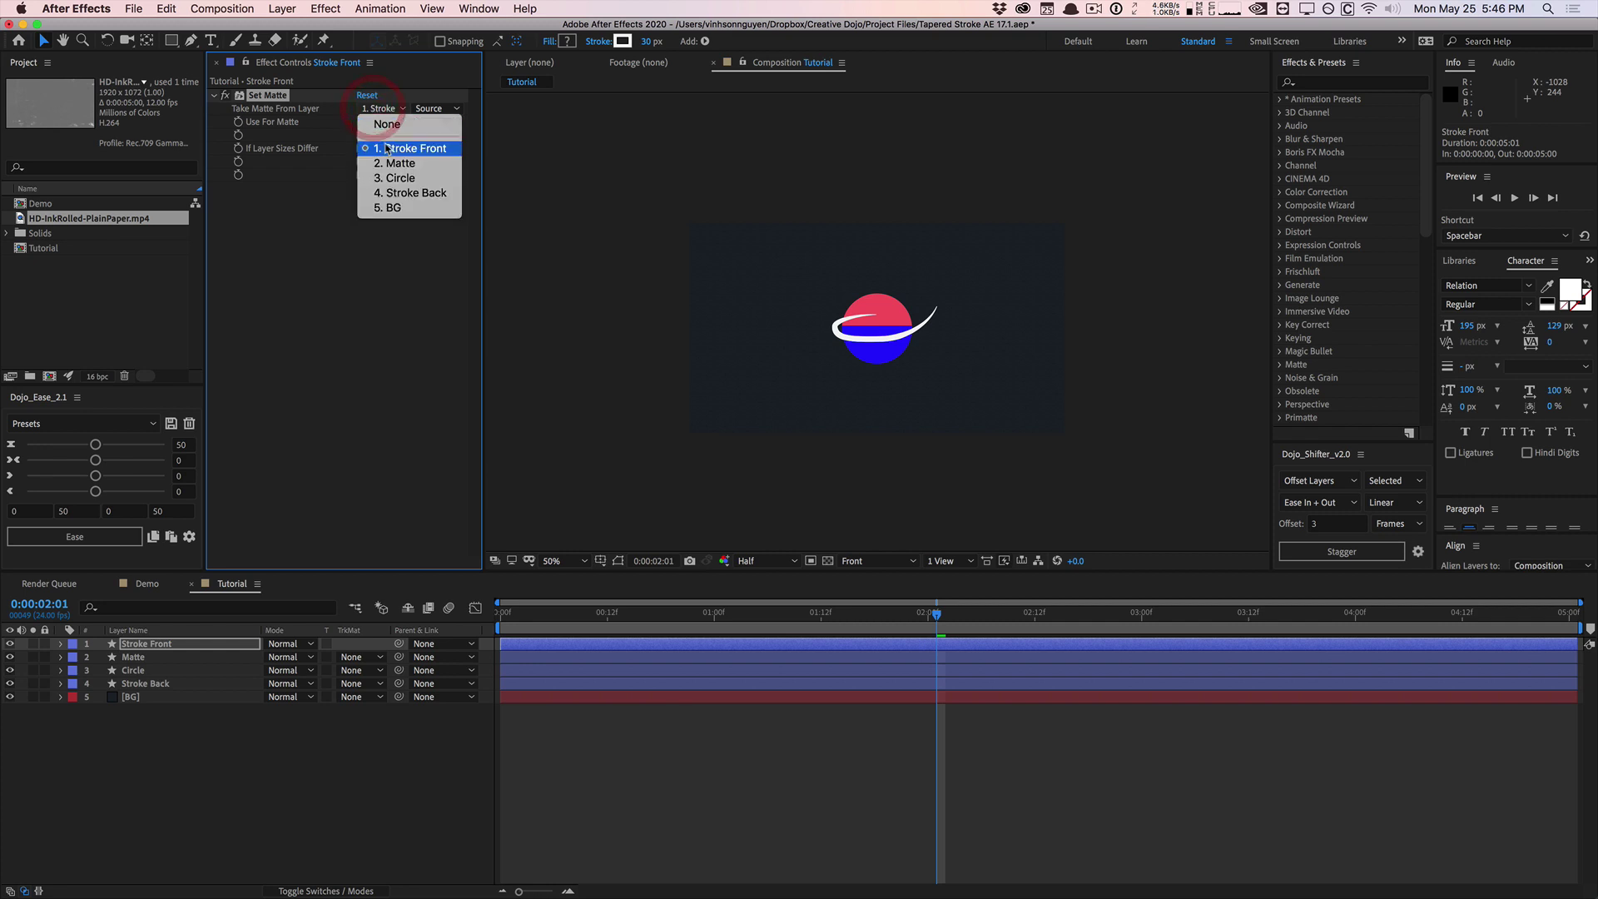
pyautogui.click(396, 165)
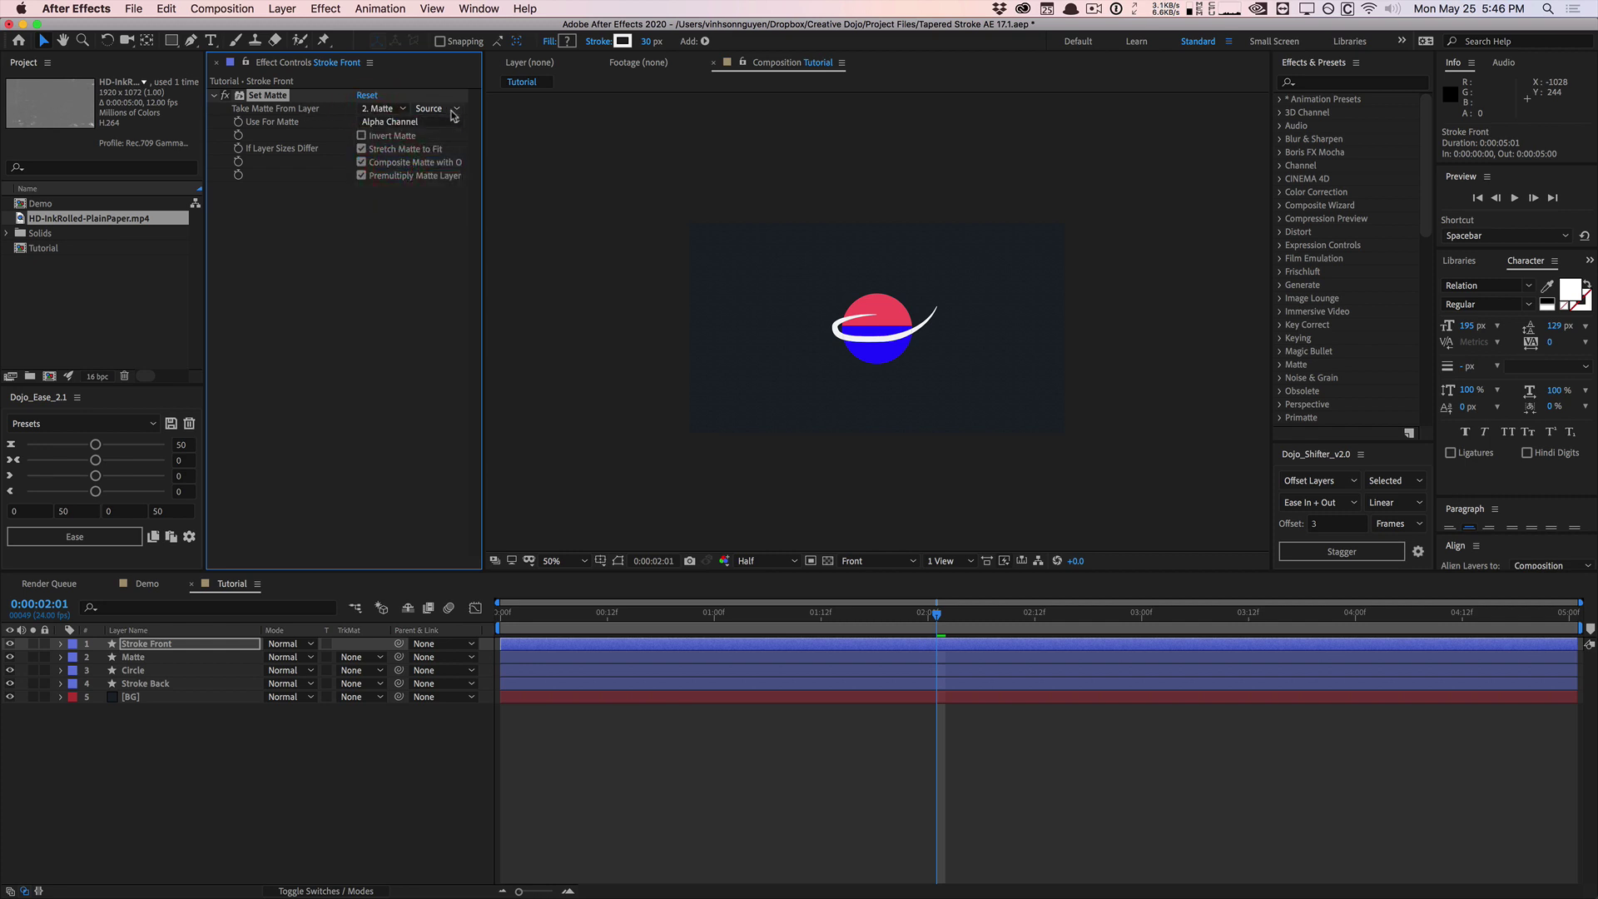
pyautogui.click(446, 109)
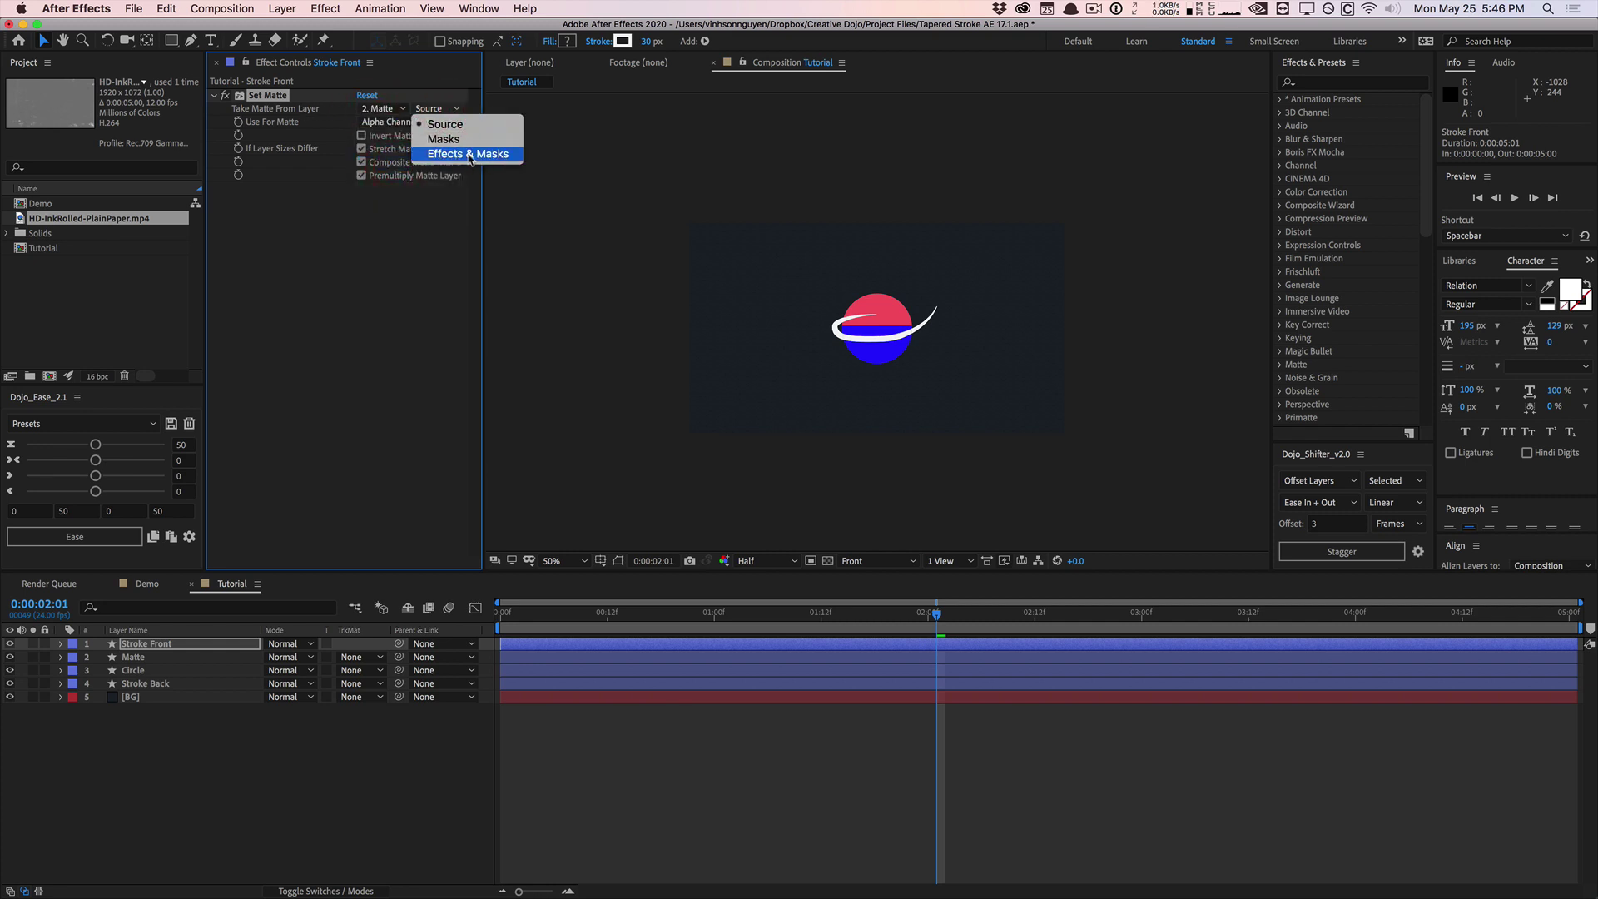
pyautogui.click(475, 157)
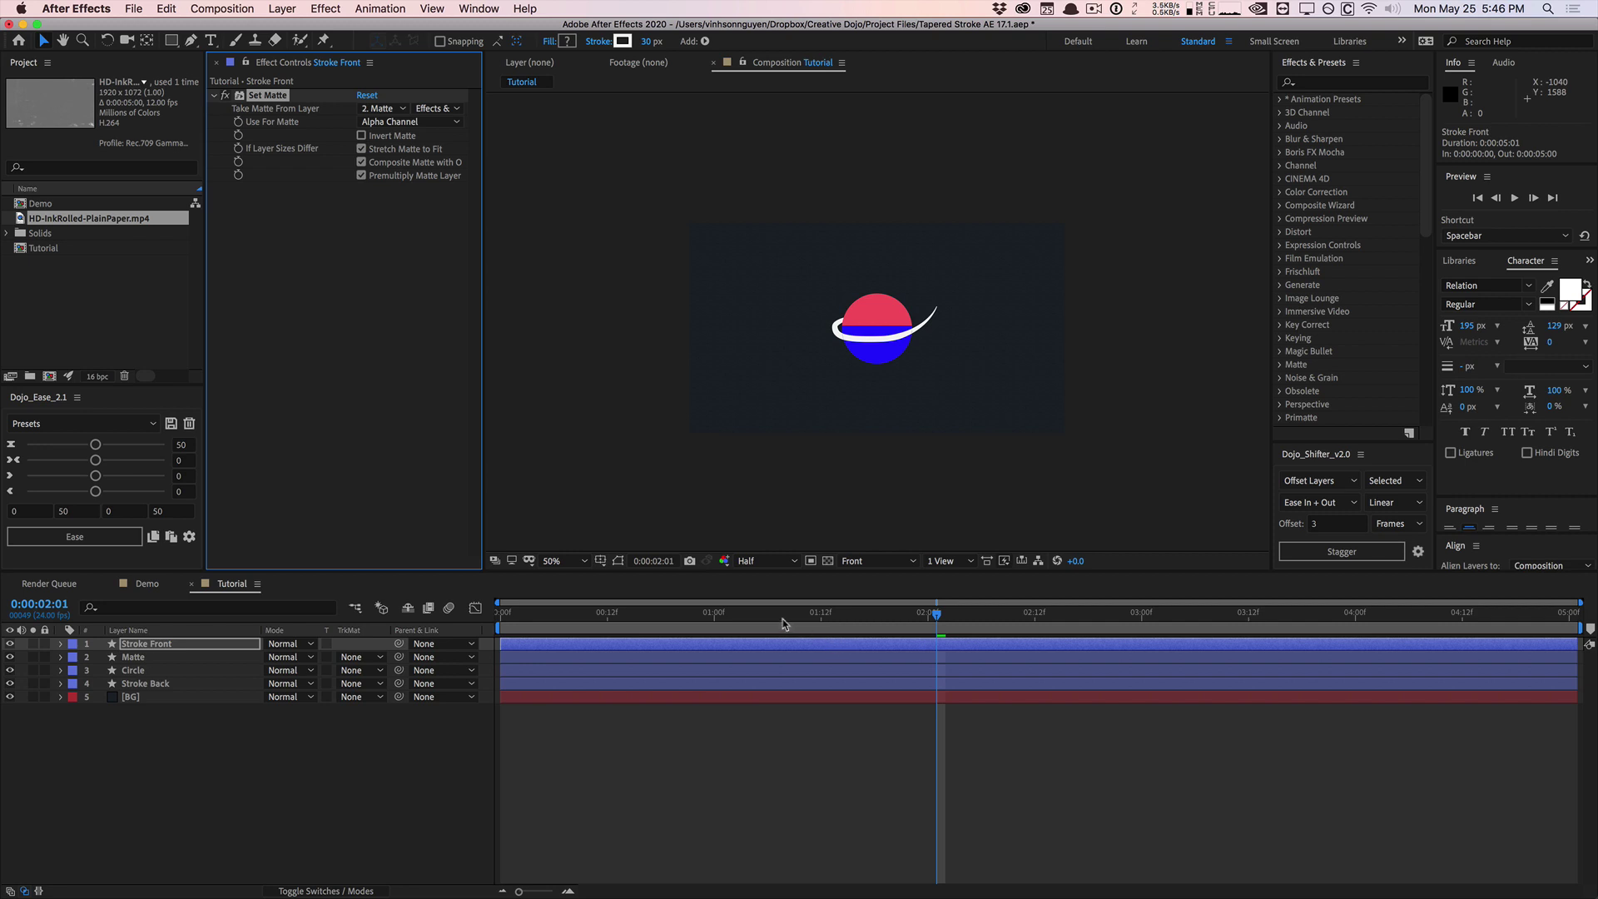
pyautogui.moveTo(782, 622)
pyautogui.mouseDown()
pyautogui.moveTo(499, 621)
pyautogui.moveTo(947, 591)
pyautogui.mouseUp()
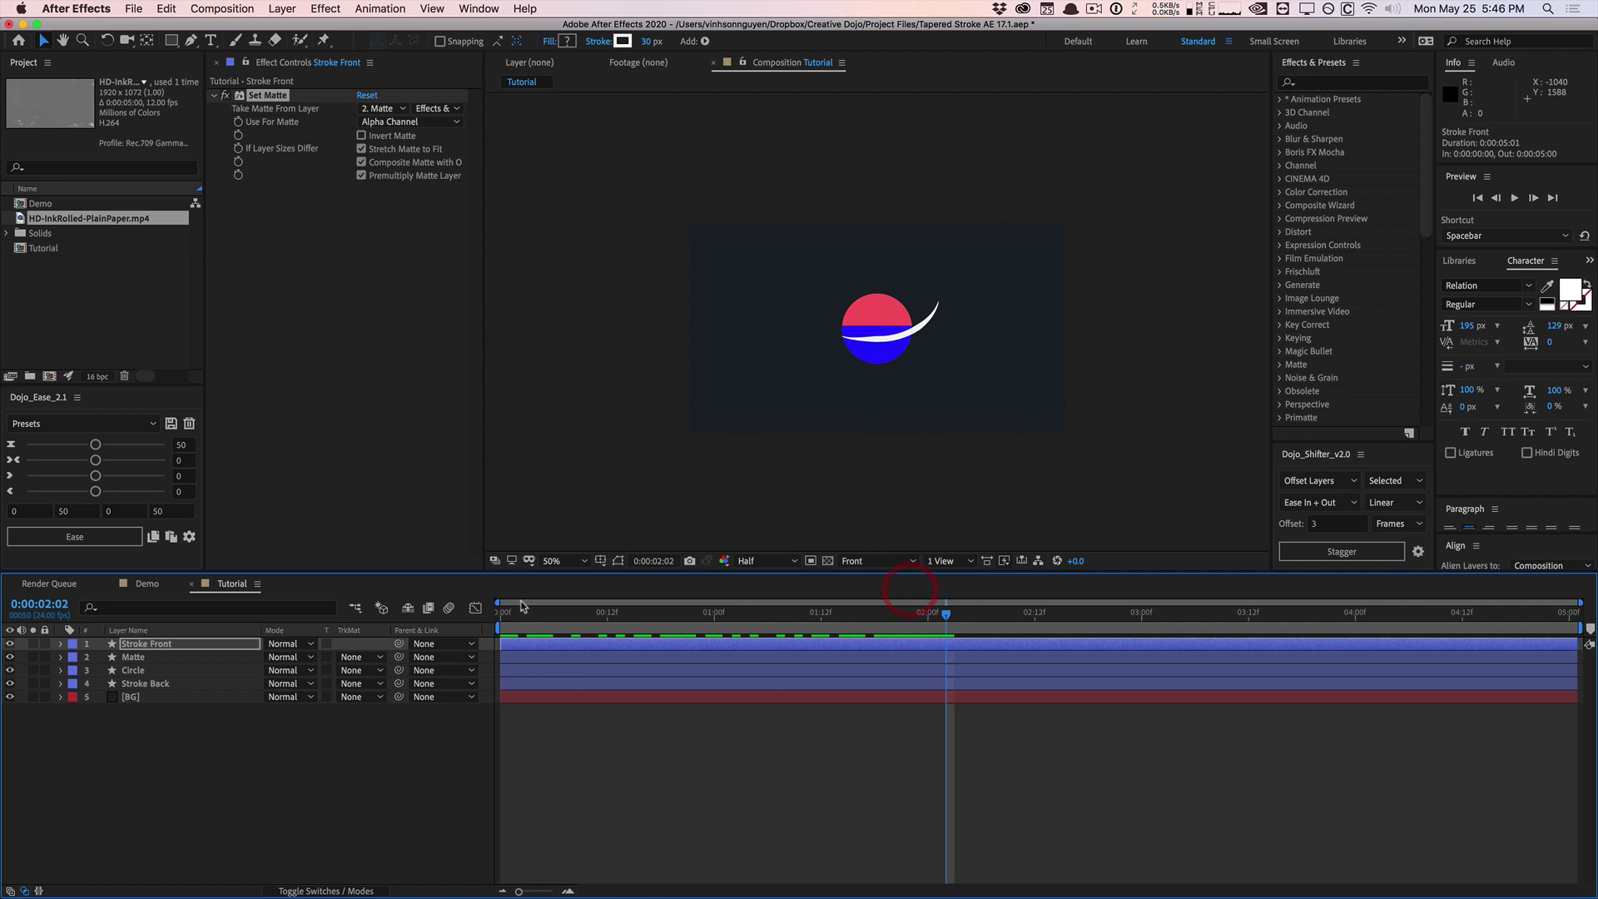
# Change the Stroke Front layer's stroke color to yellow, FFD000.
pyautogui.click(150, 643)
pyautogui.click(622, 41)
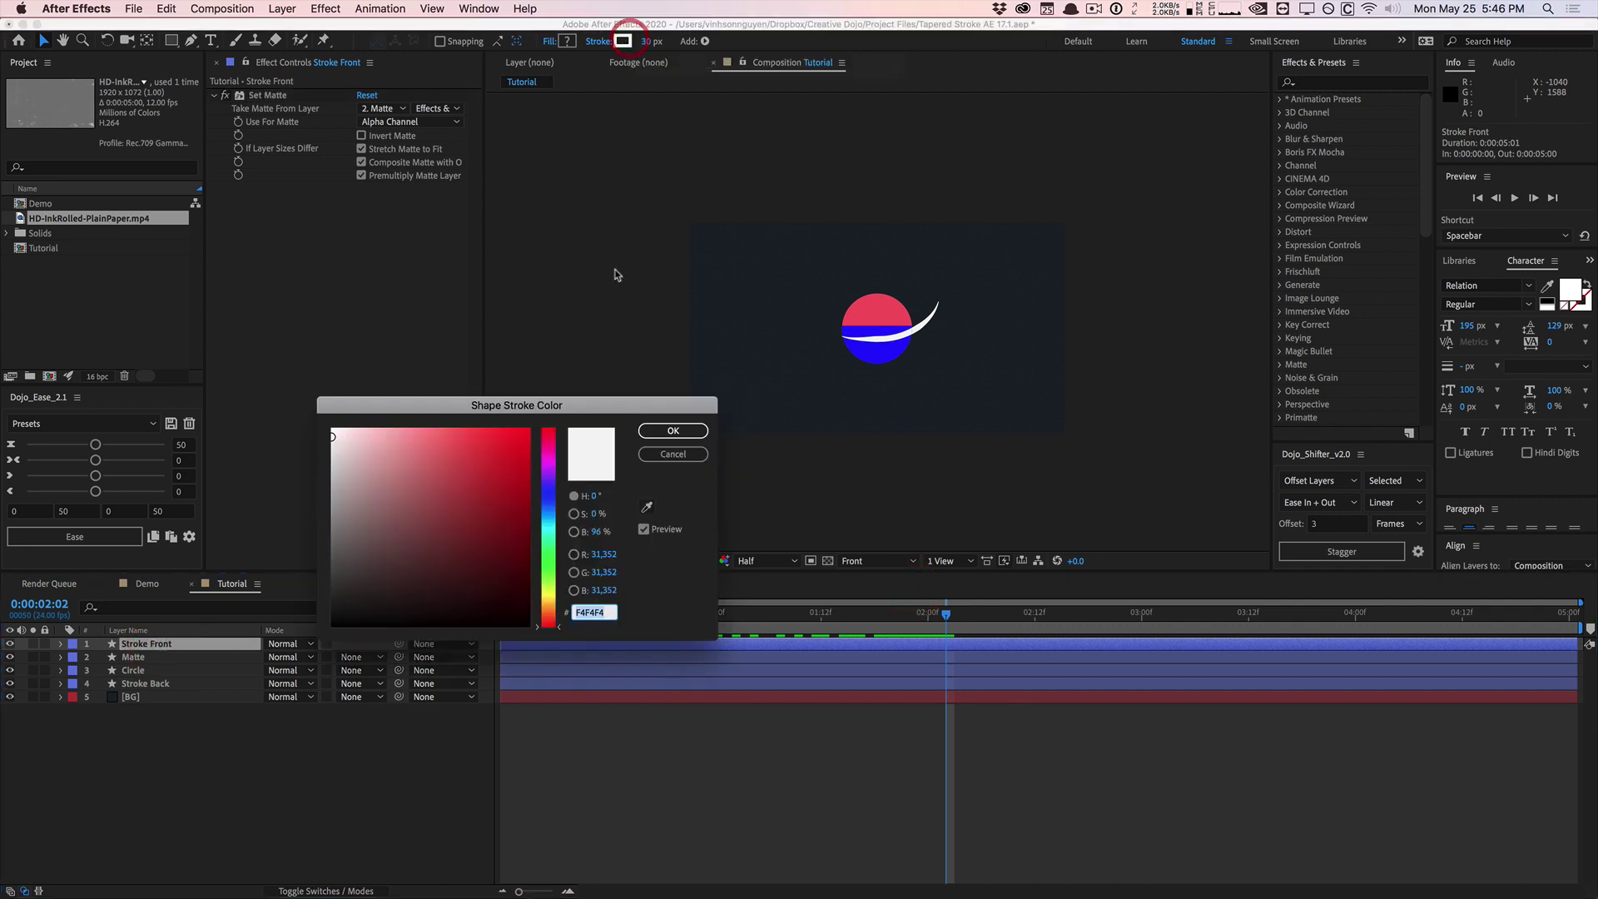
pyautogui.moveTo(553, 519); pyautogui.dragTo(552, 602)
pyautogui.click(529, 430)
pyautogui.click(670, 432)
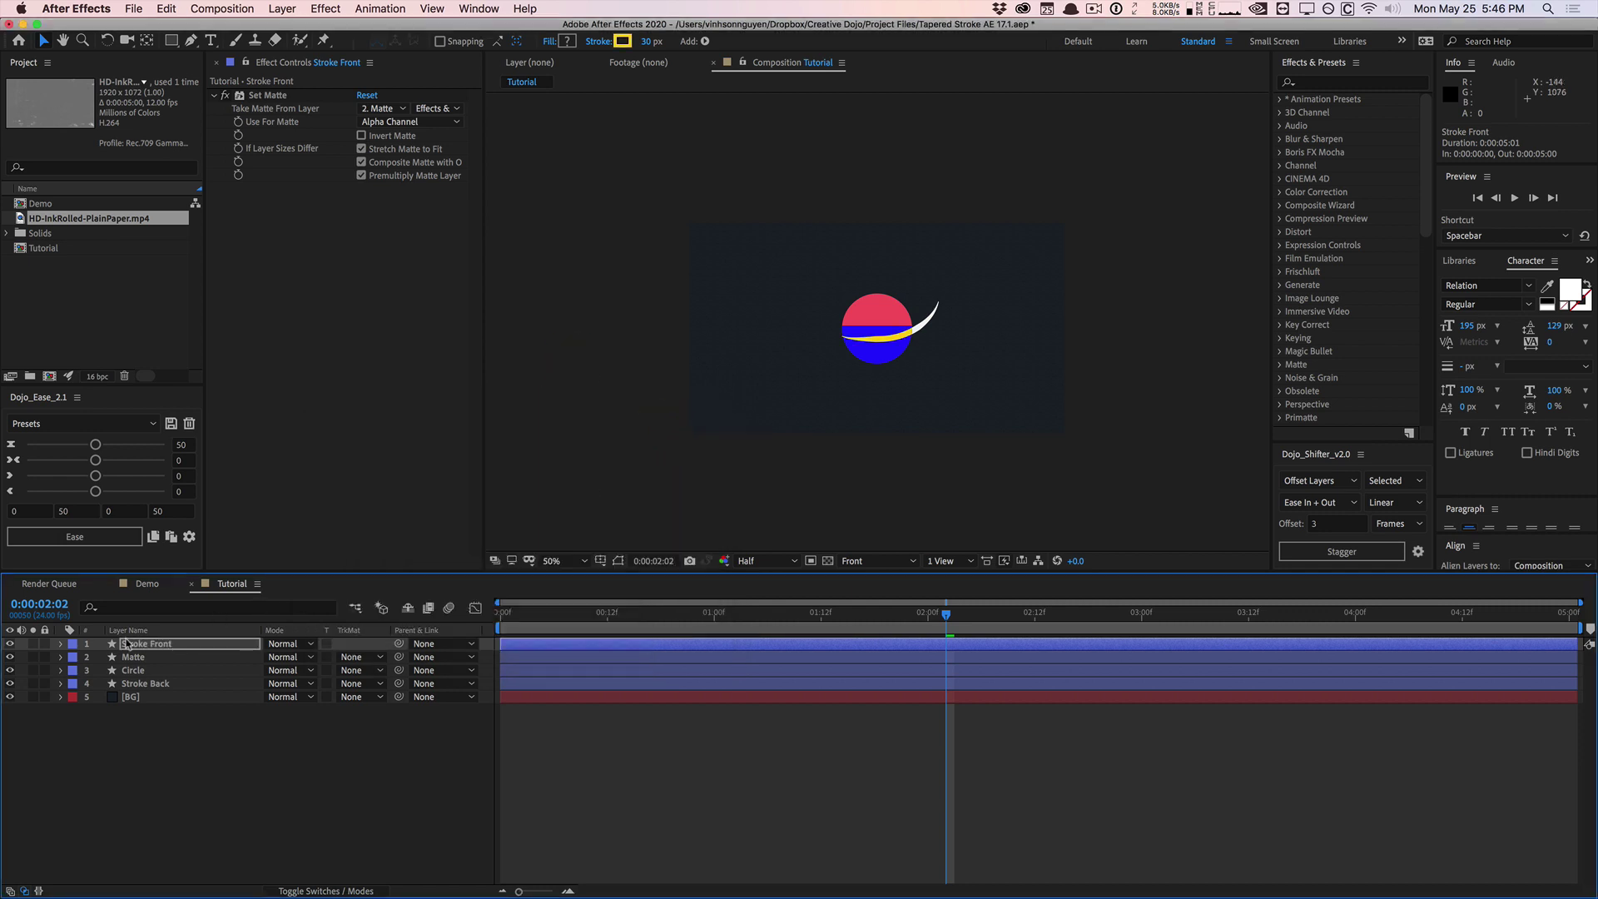
# Hide Stroke Front, Matte and Circle, show Circle again, and scrub the timeline to examine how Stroke Back passes behind it.
pyautogui.moveTo(10, 645); pyautogui.dragTo(11, 663)
pyautogui.click(11, 670)
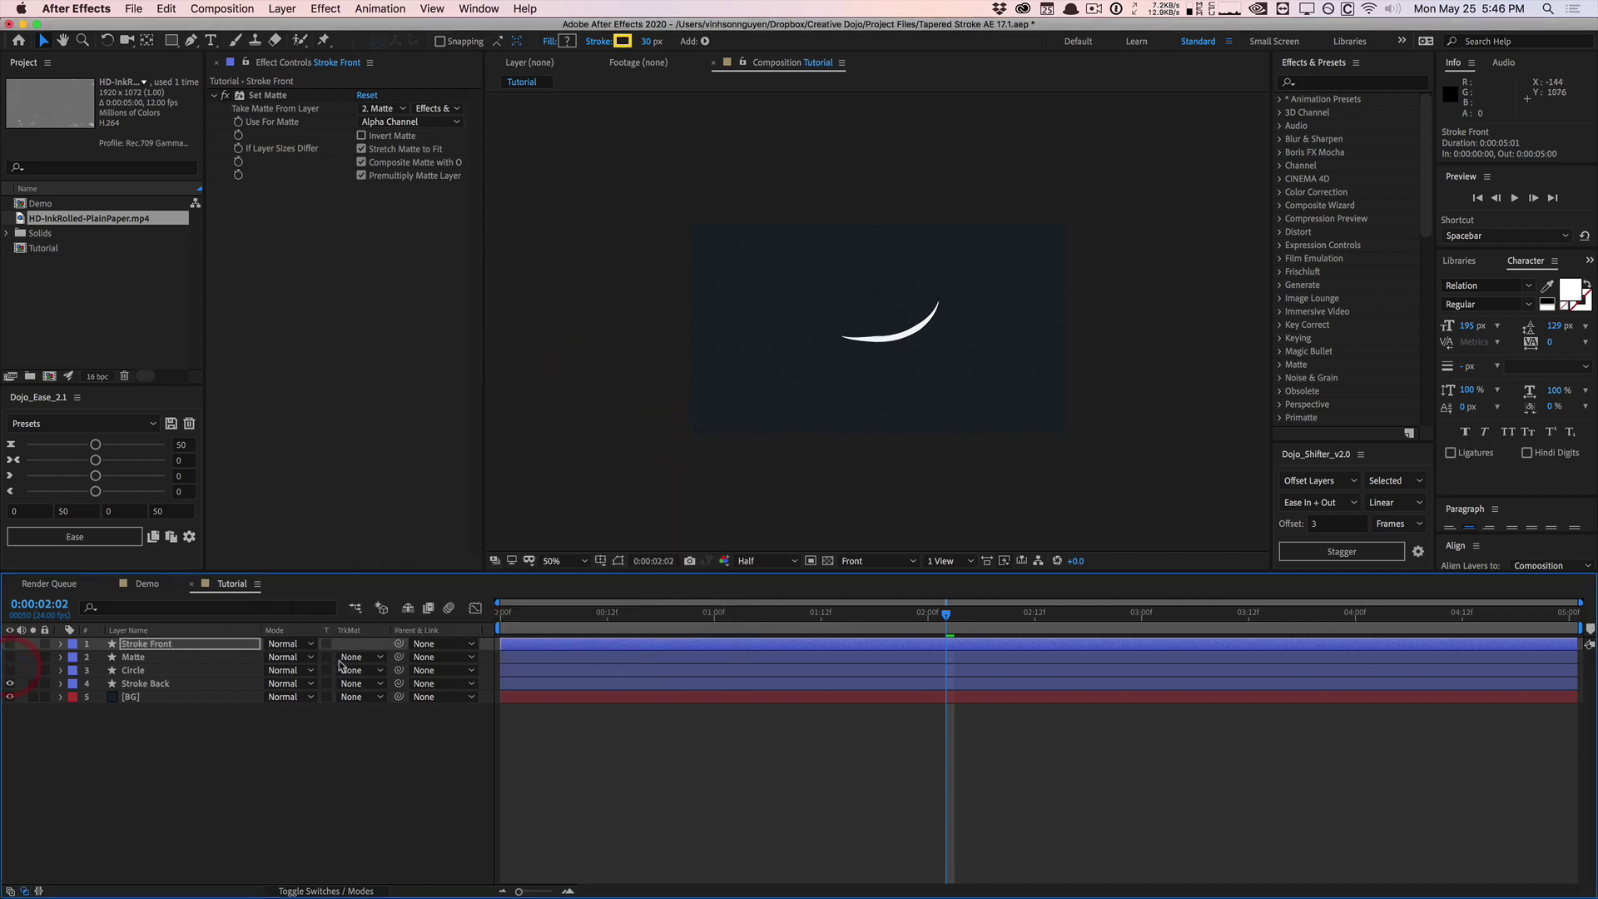
pyautogui.moveTo(611, 623)
pyautogui.mouseDown()
pyautogui.moveTo(517, 620)
pyautogui.moveTo(746, 583)
pyautogui.moveTo(372, 591)
pyautogui.mouseUp()
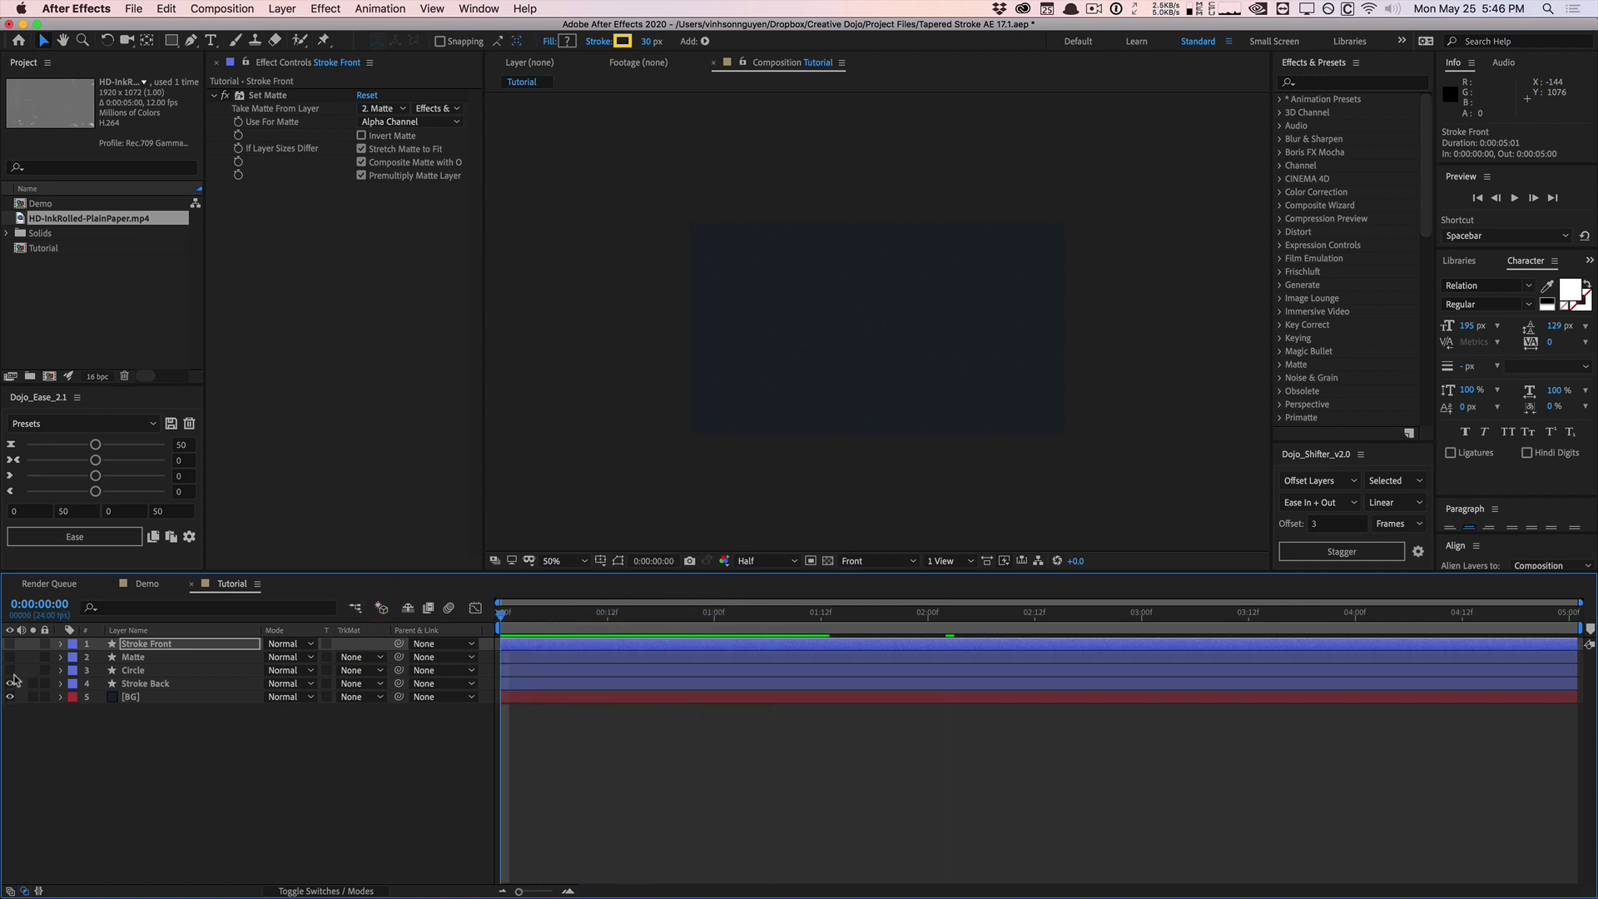
pyautogui.moveTo(499, 614); pyautogui.dragTo(956, 597)
pyautogui.click(10, 670)
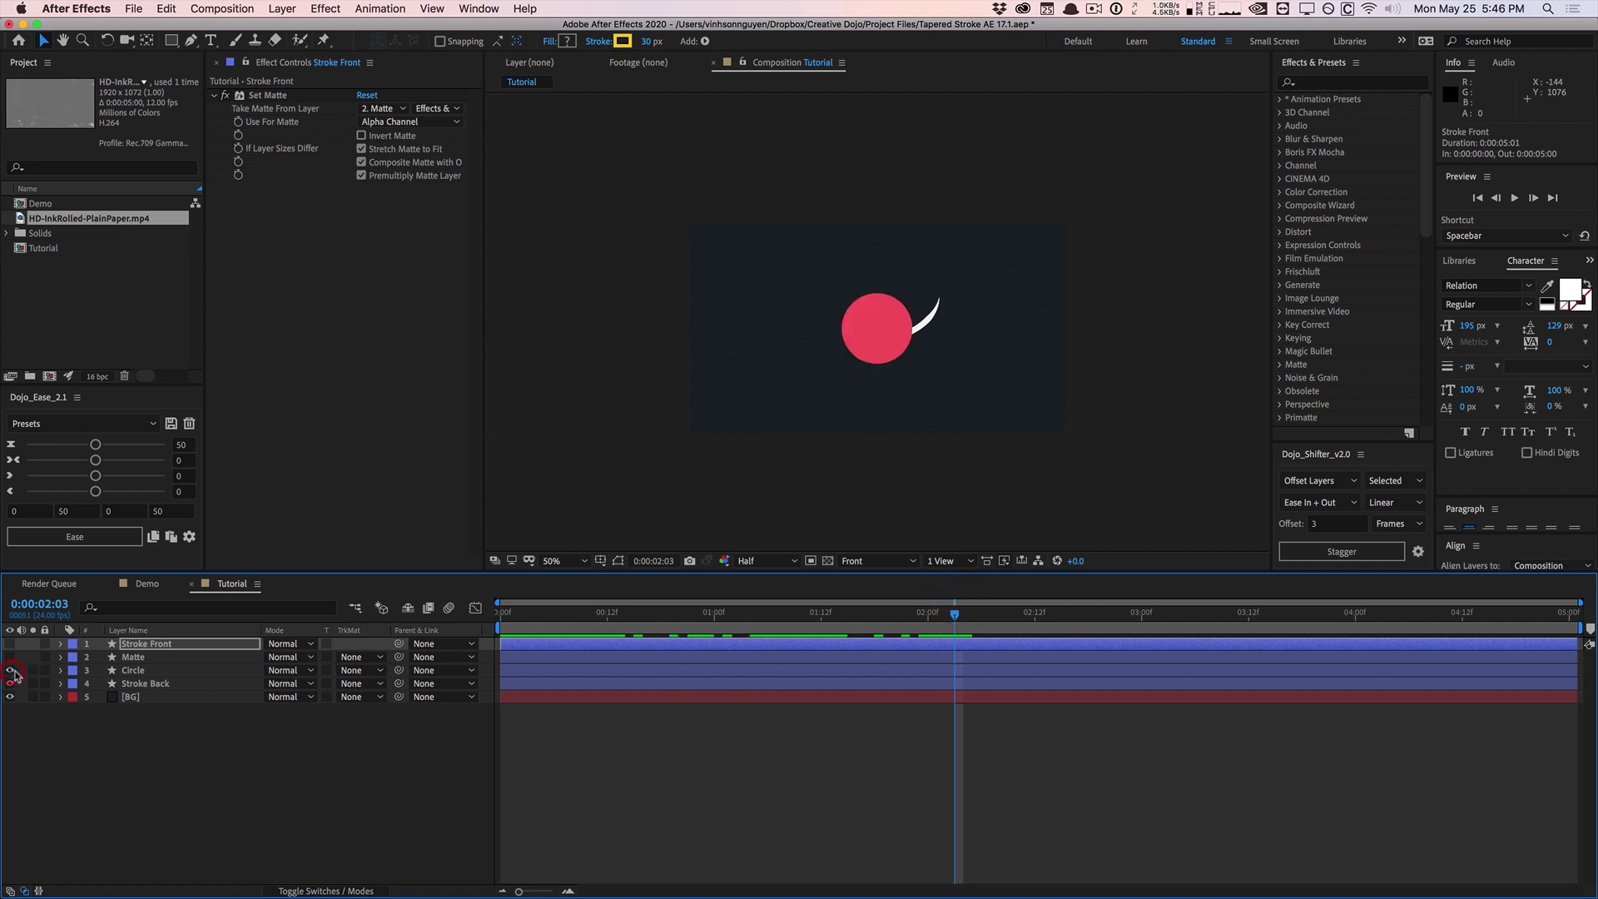
pyautogui.moveTo(518, 606)
pyautogui.mouseDown()
pyautogui.moveTo(829, 597)
pyautogui.moveTo(943, 573)
pyautogui.mouseUp()
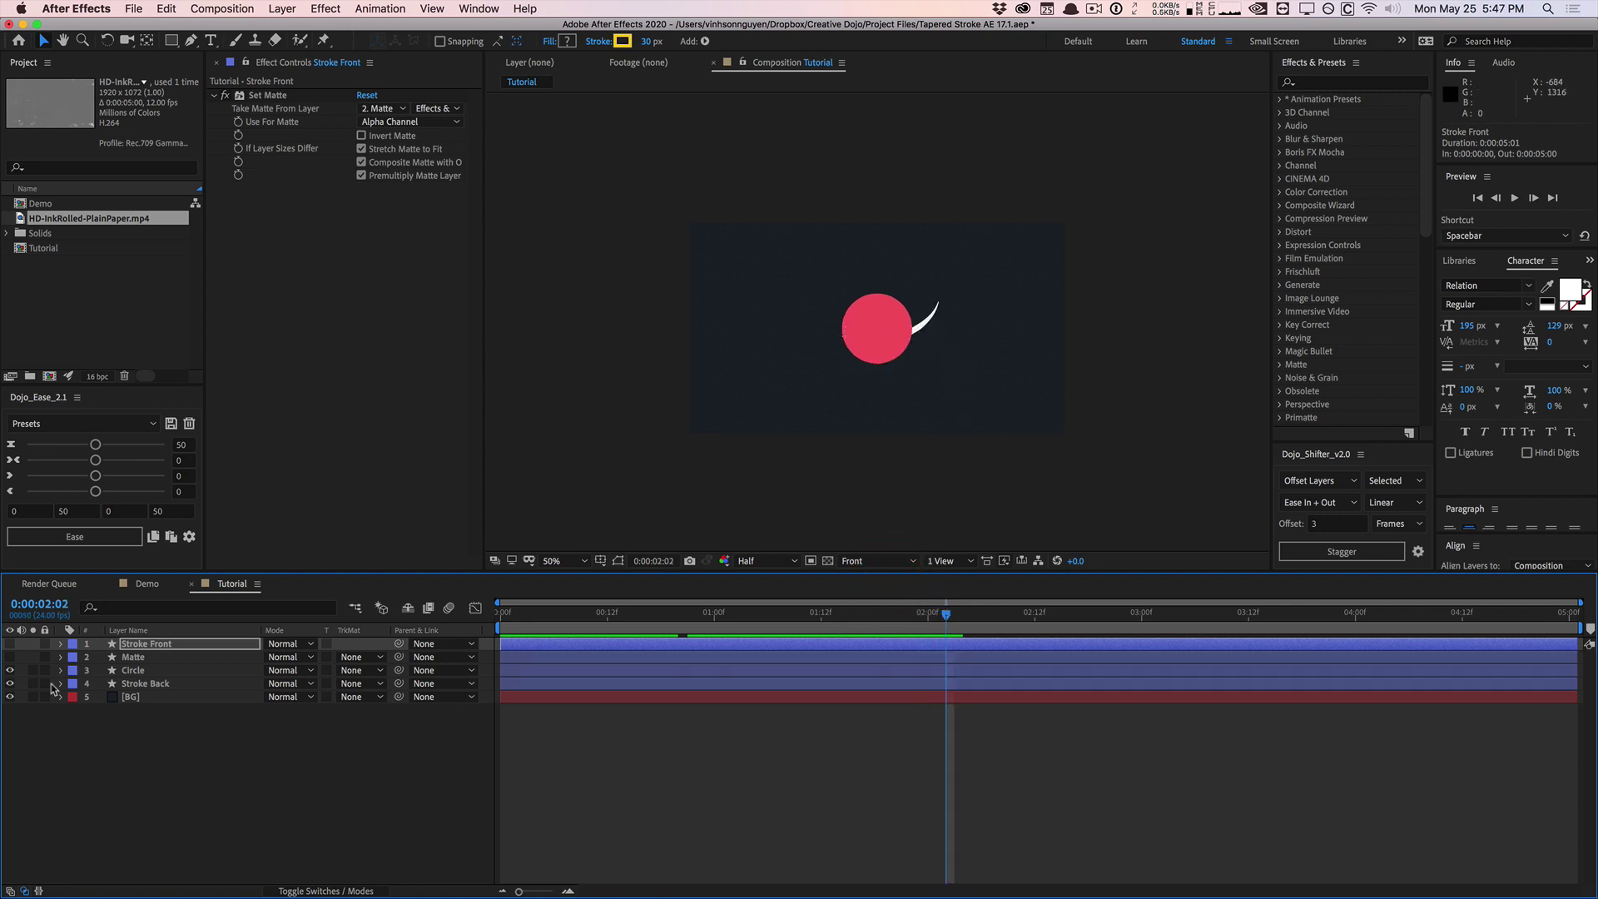
# Show Stroke Front again and toggle the Matte layer's visibility to compare, leaving Matte hidden.
pyautogui.click(10, 644)
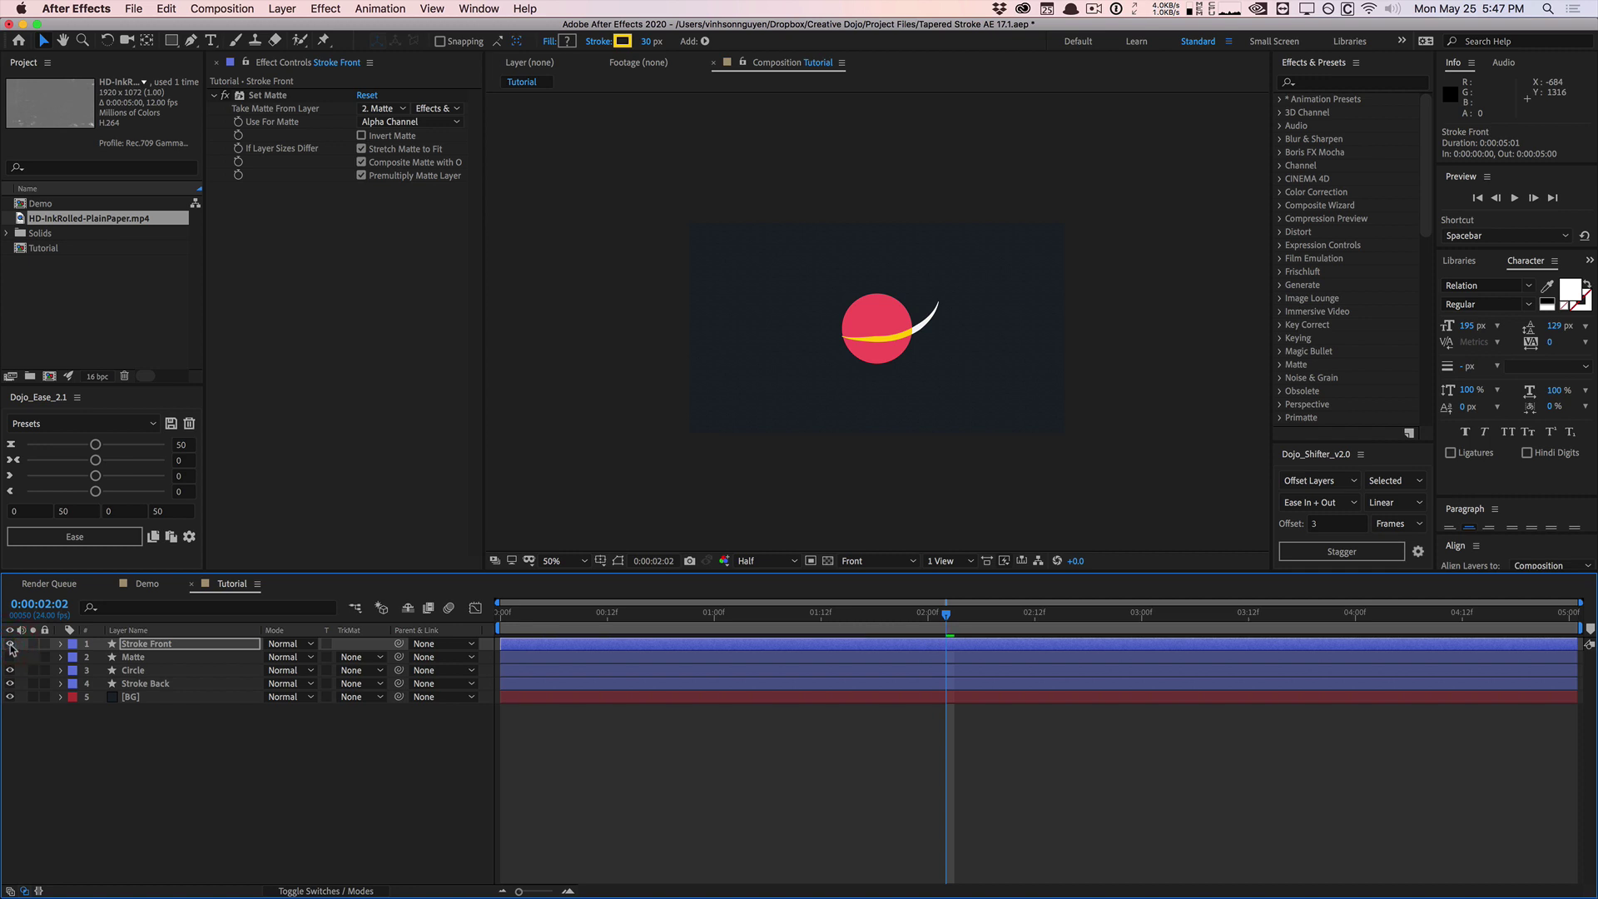
pyautogui.click(11, 658)
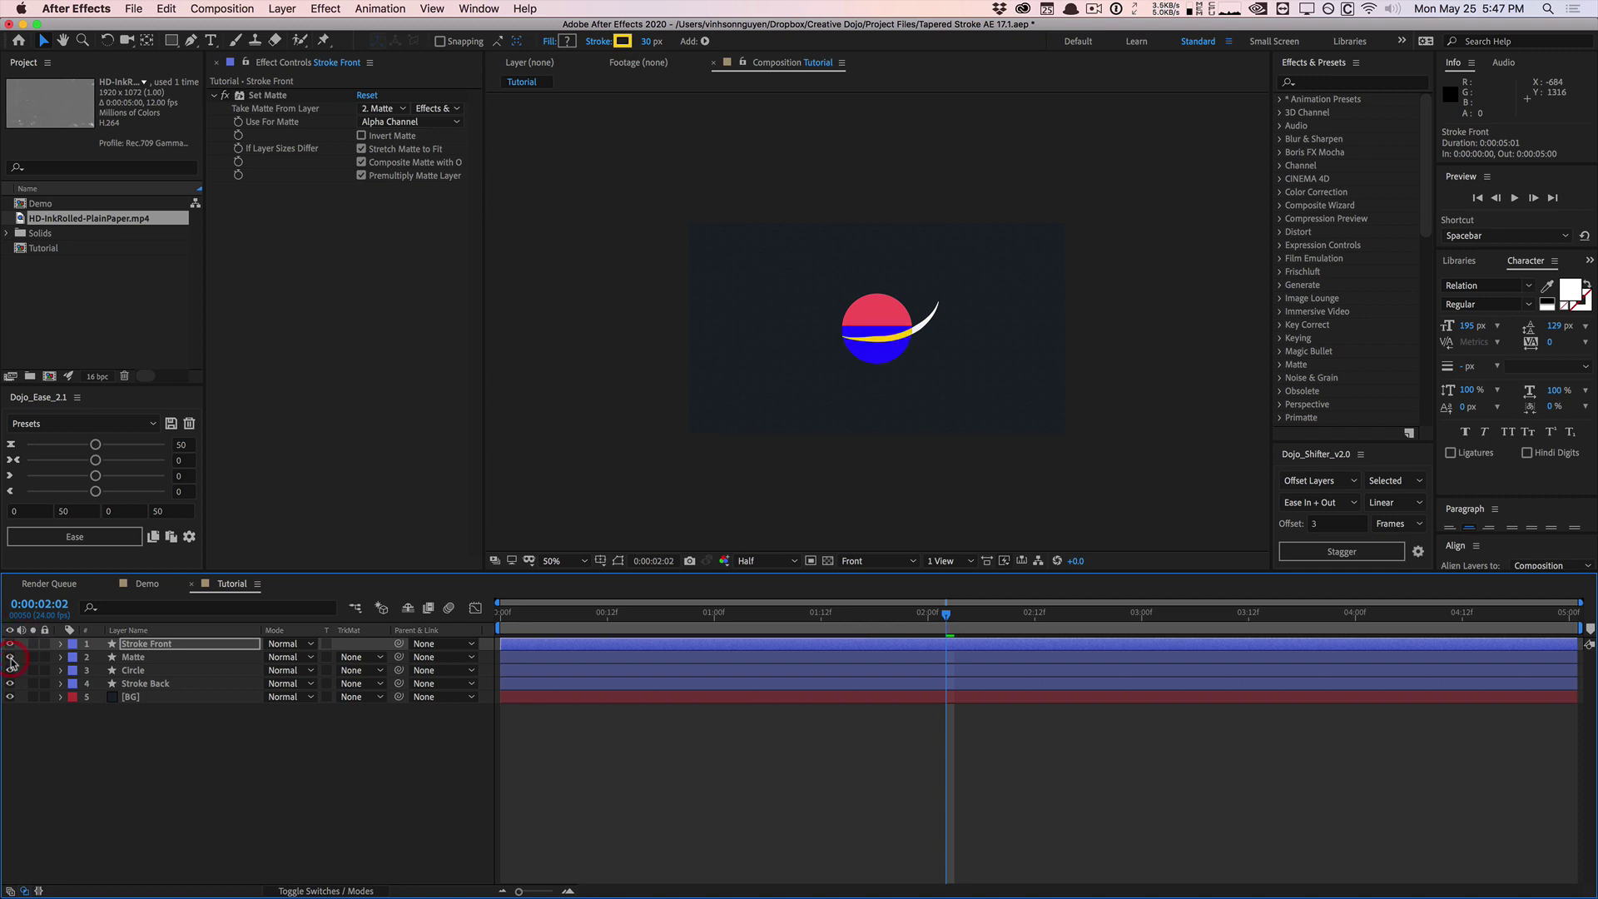
pyautogui.click(11, 657)
pyautogui.click(11, 658)
pyautogui.click(11, 658)
pyautogui.click(166, 658)
pyautogui.click(11, 657)
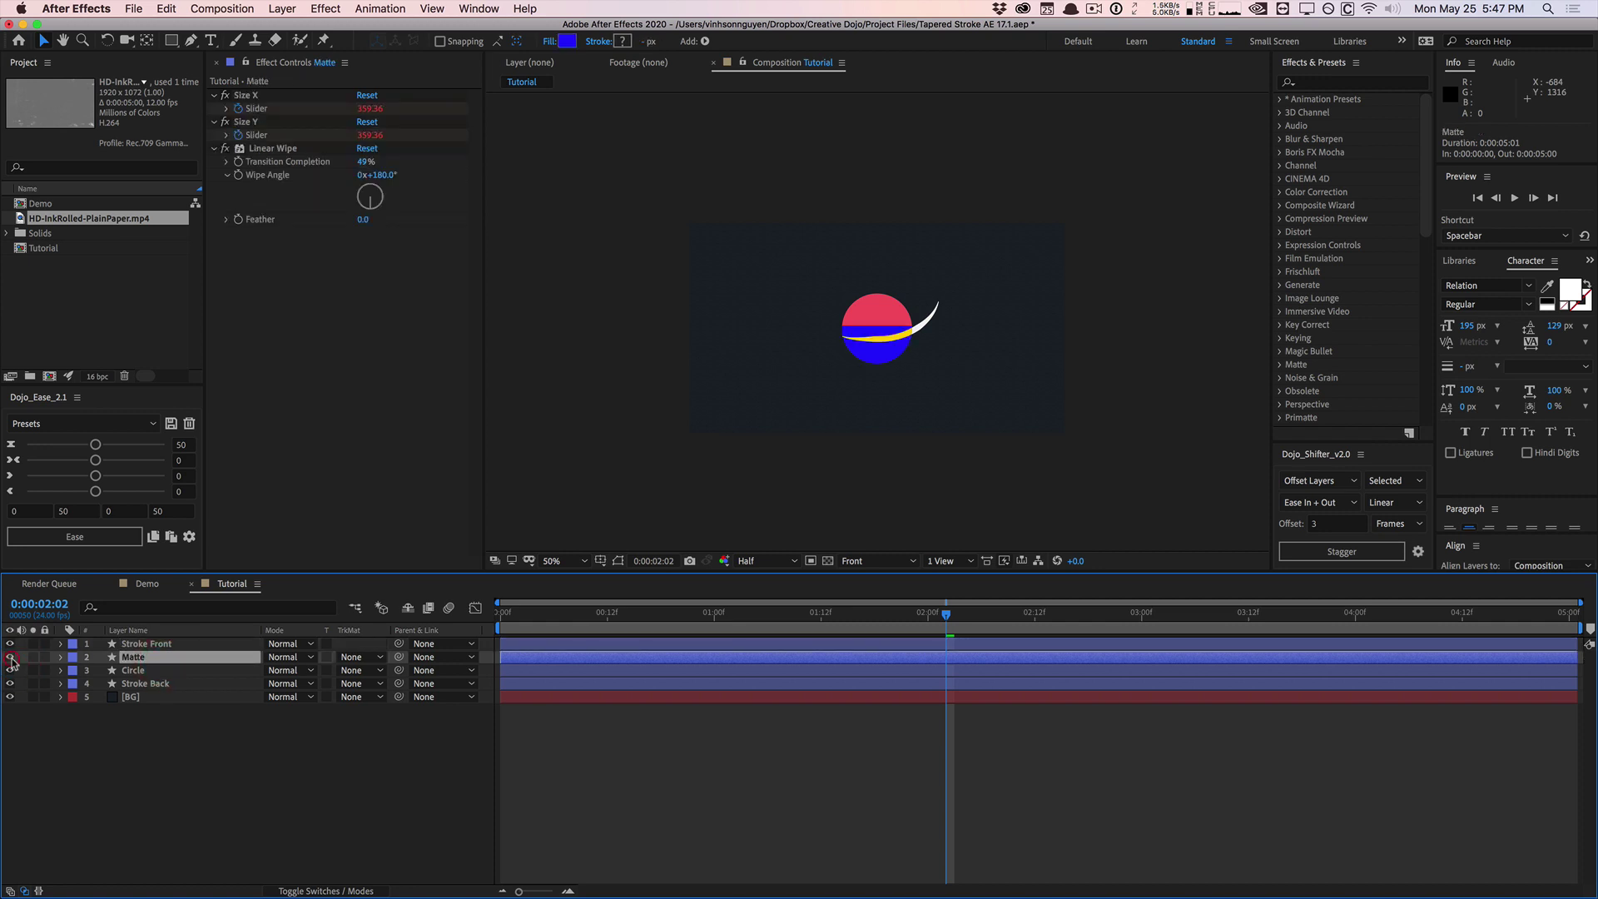
pyautogui.click(11, 658)
pyautogui.click(11, 657)
pyautogui.click(10, 657)
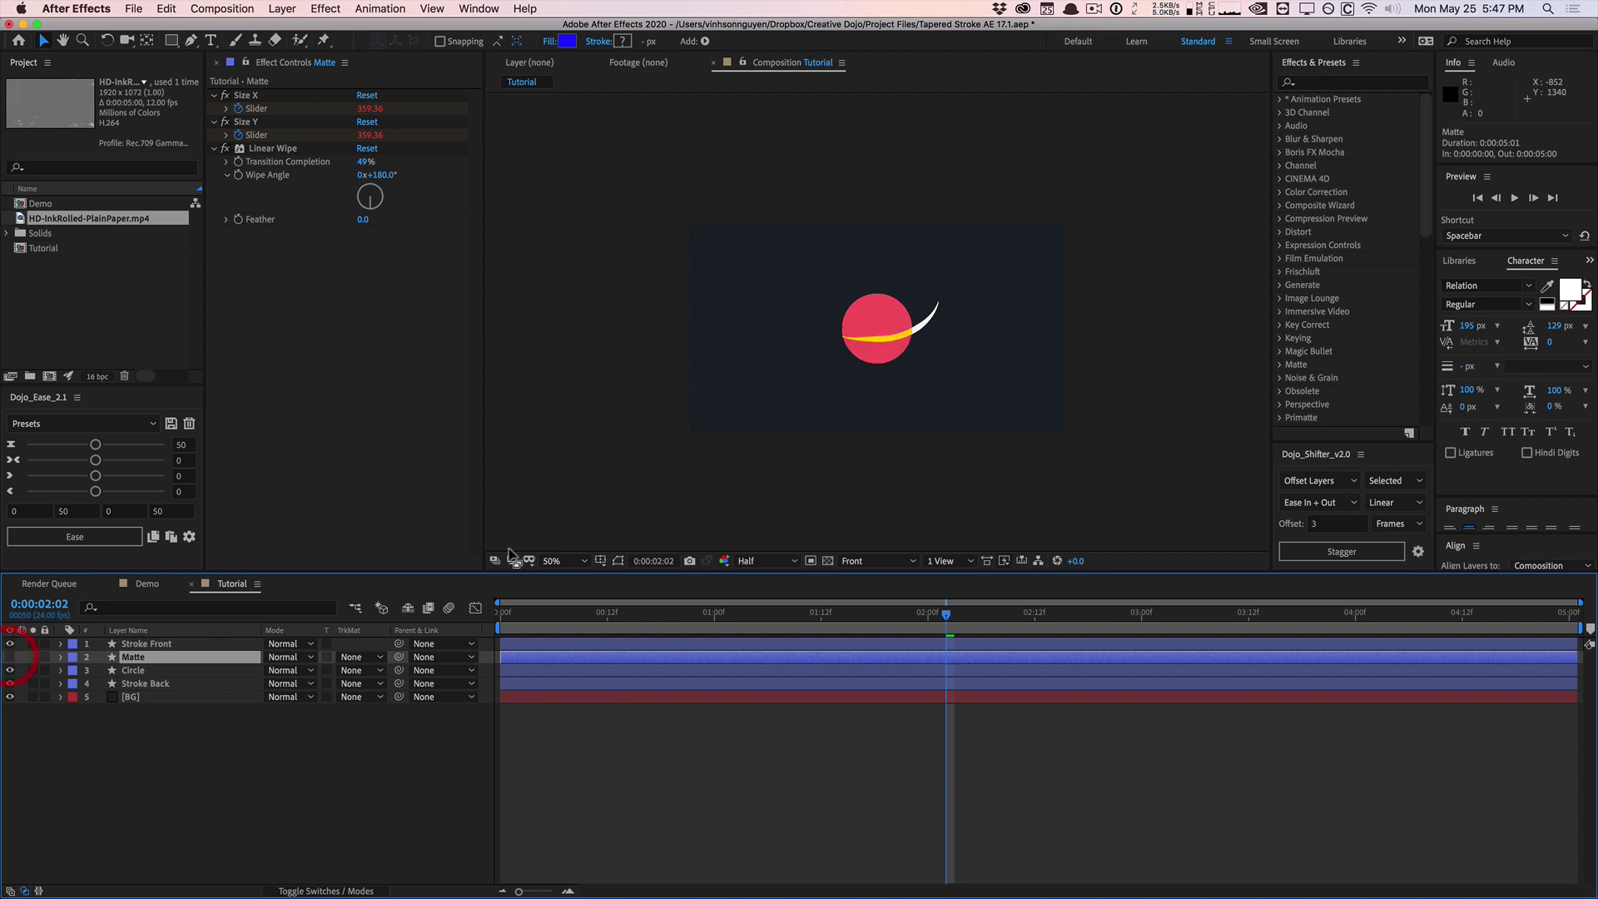
# Preview the animation and set Stroke Front's stroke color to the white sampled from the back stroke in the composition.
pyautogui.click(208, 643)
pyautogui.press('space')
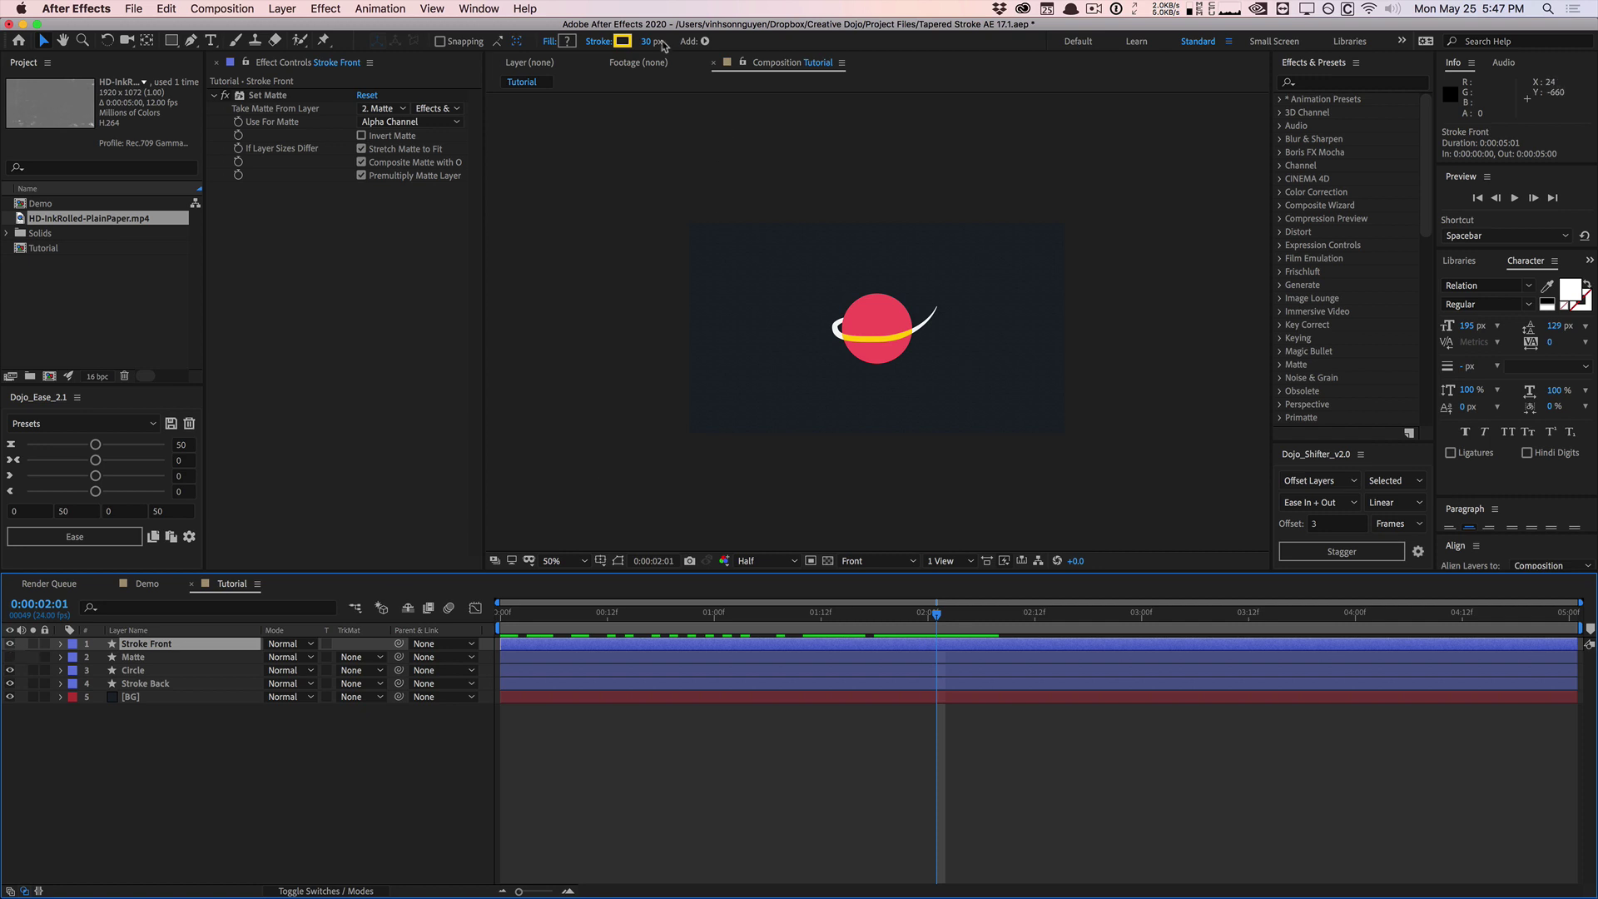
pyautogui.click(629, 41)
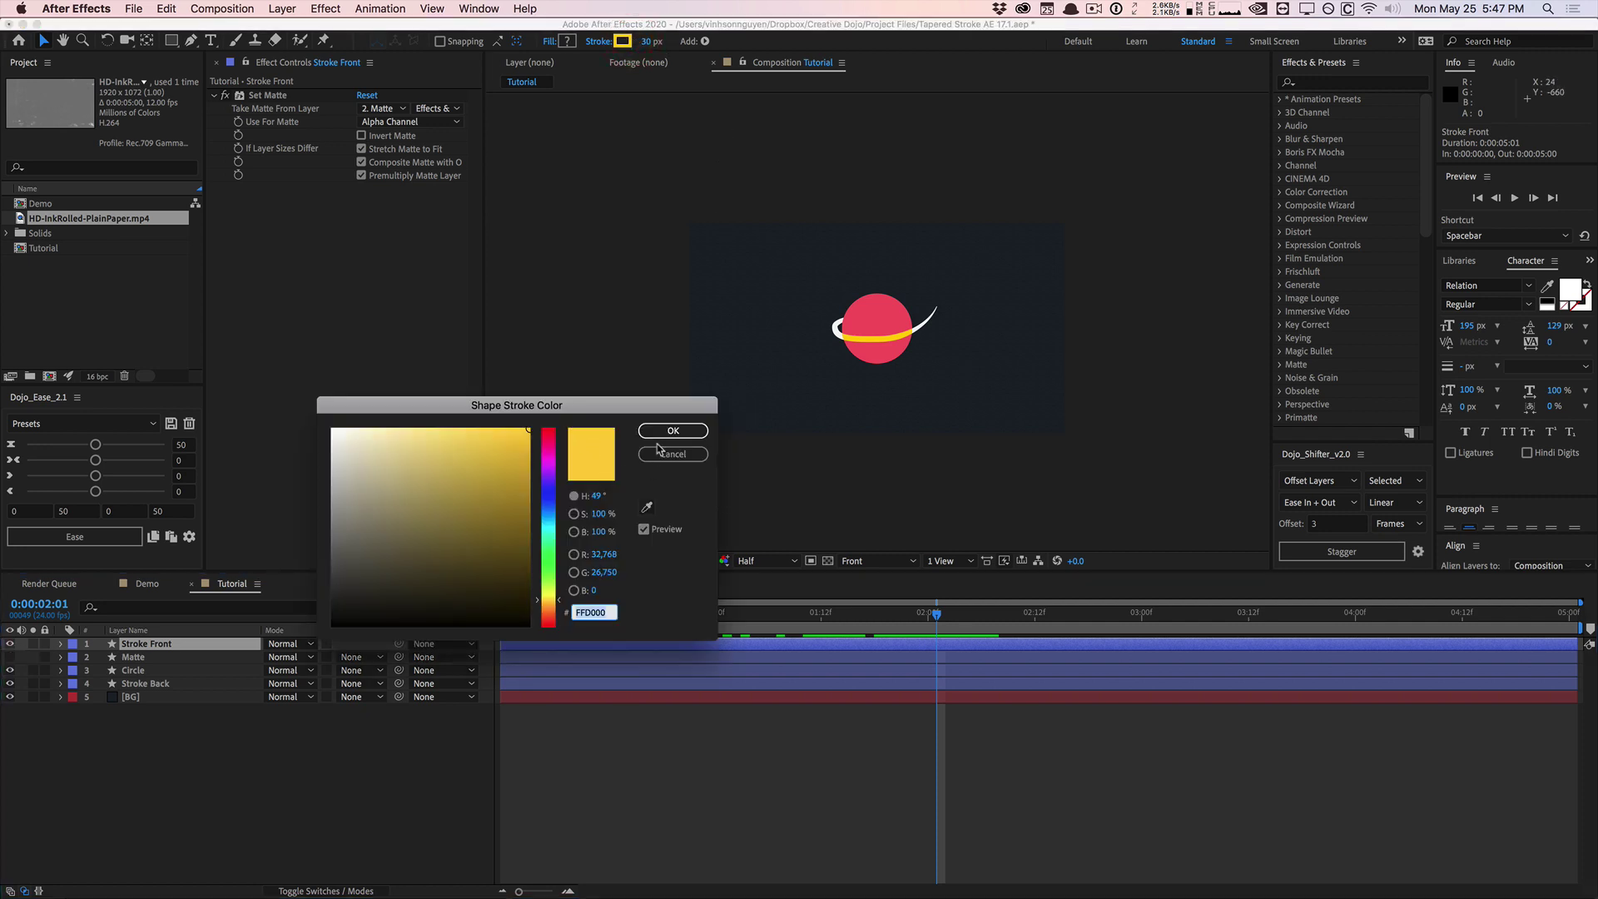
pyautogui.click(647, 506)
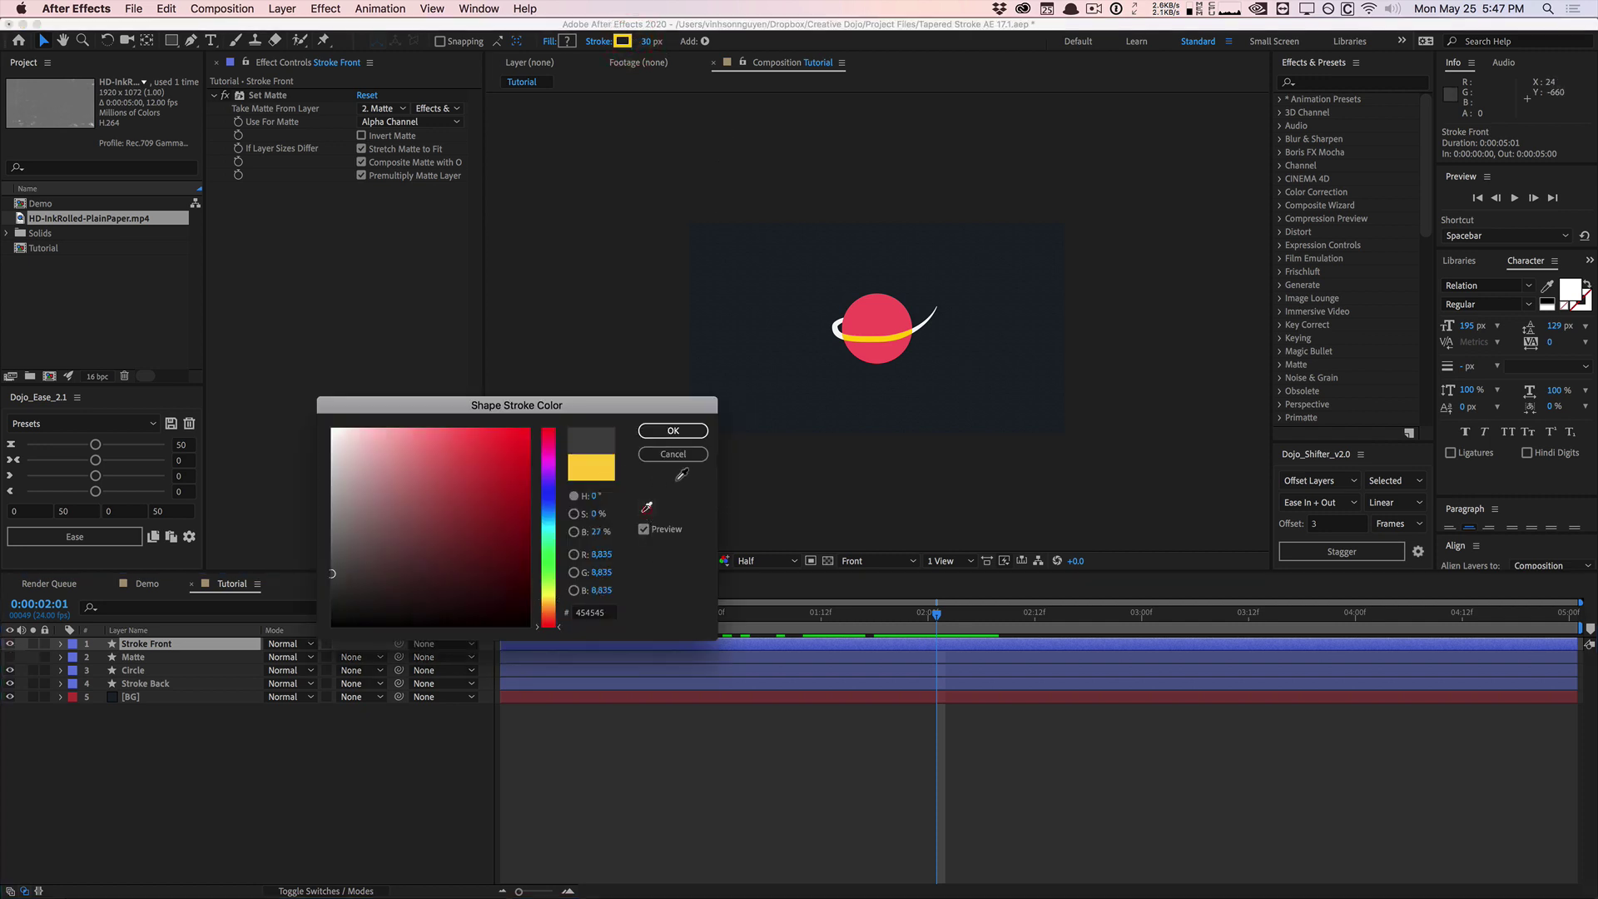
pyautogui.click(918, 333)
pyautogui.click(673, 430)
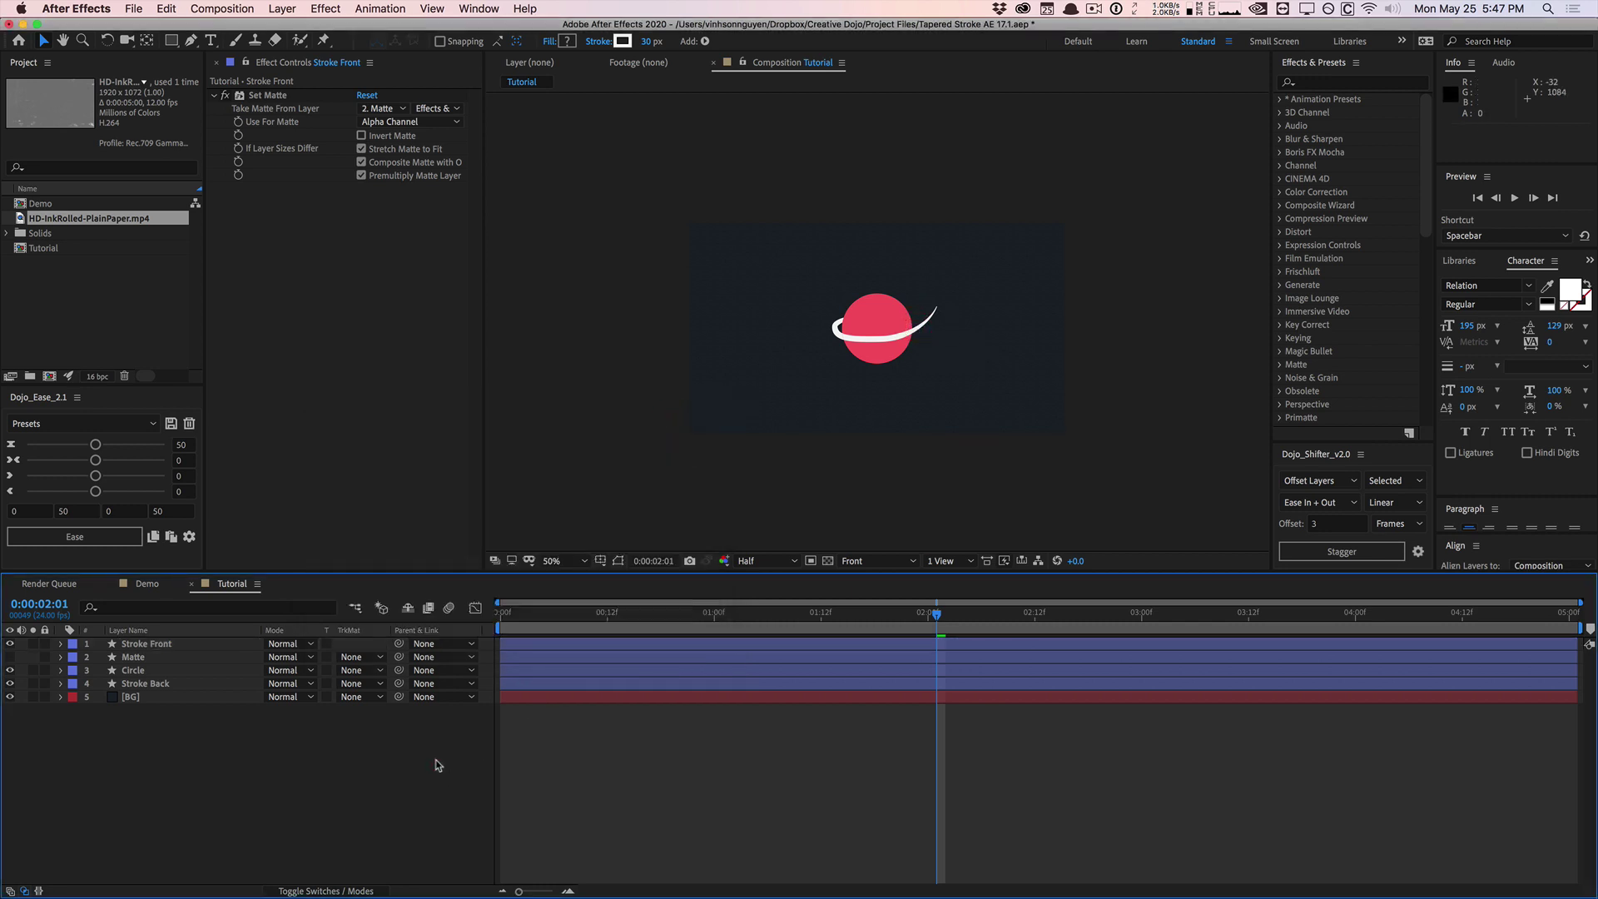
# Preview the full animation and scrub to 0:00:01:22 to inspect where the front and back strokes meet.
pyautogui.press('space')
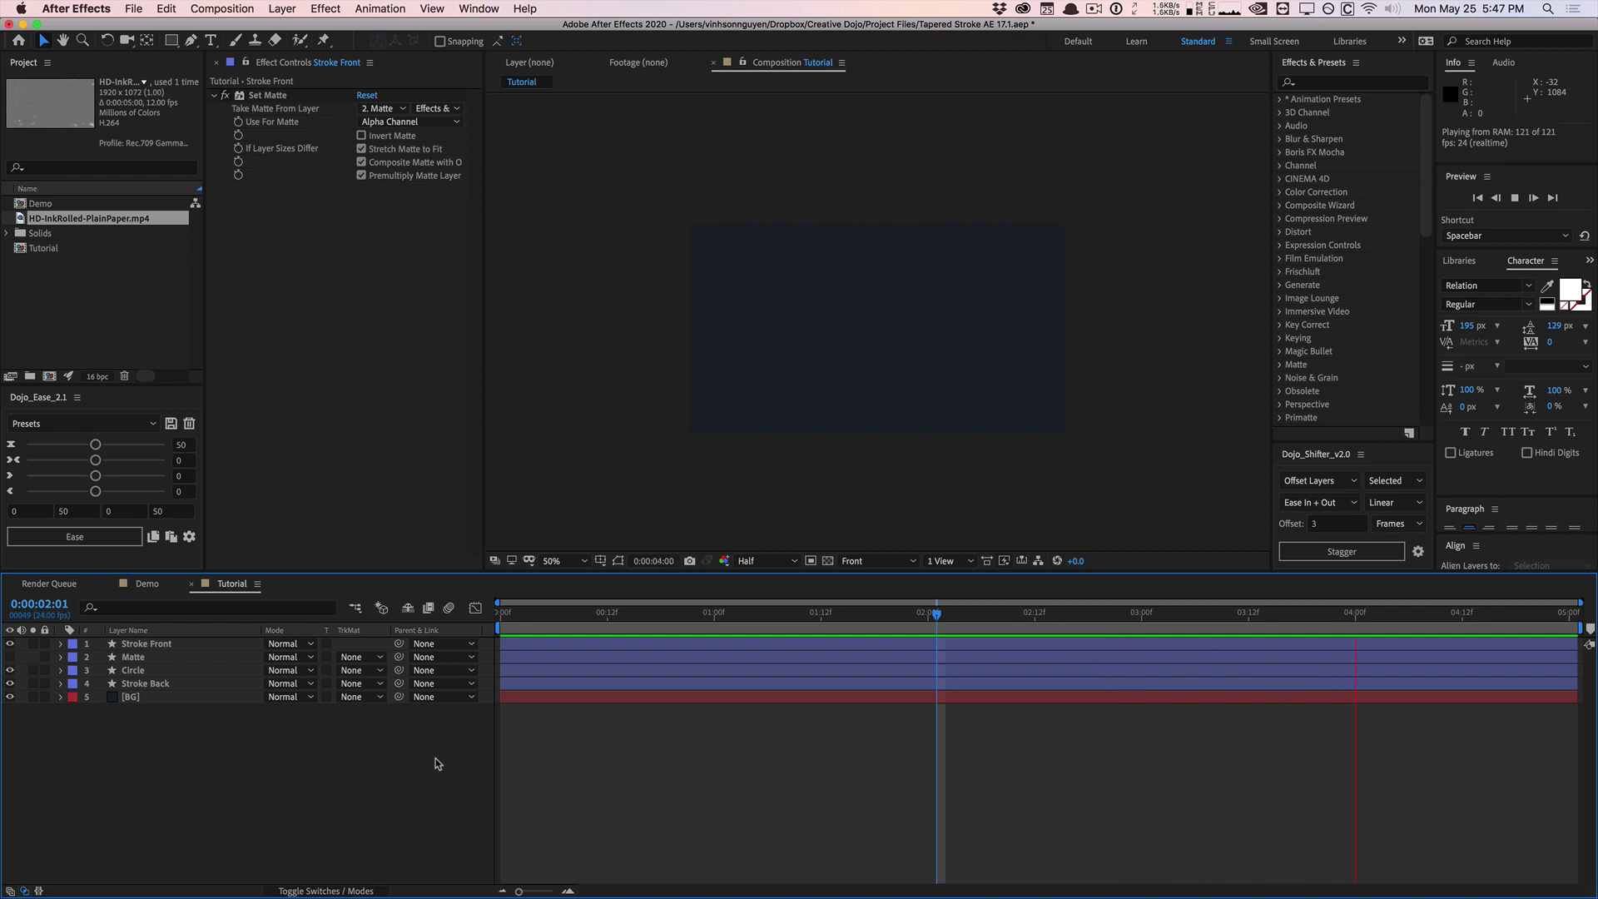
pyautogui.moveTo(921, 613); pyautogui.dragTo(893, 583)
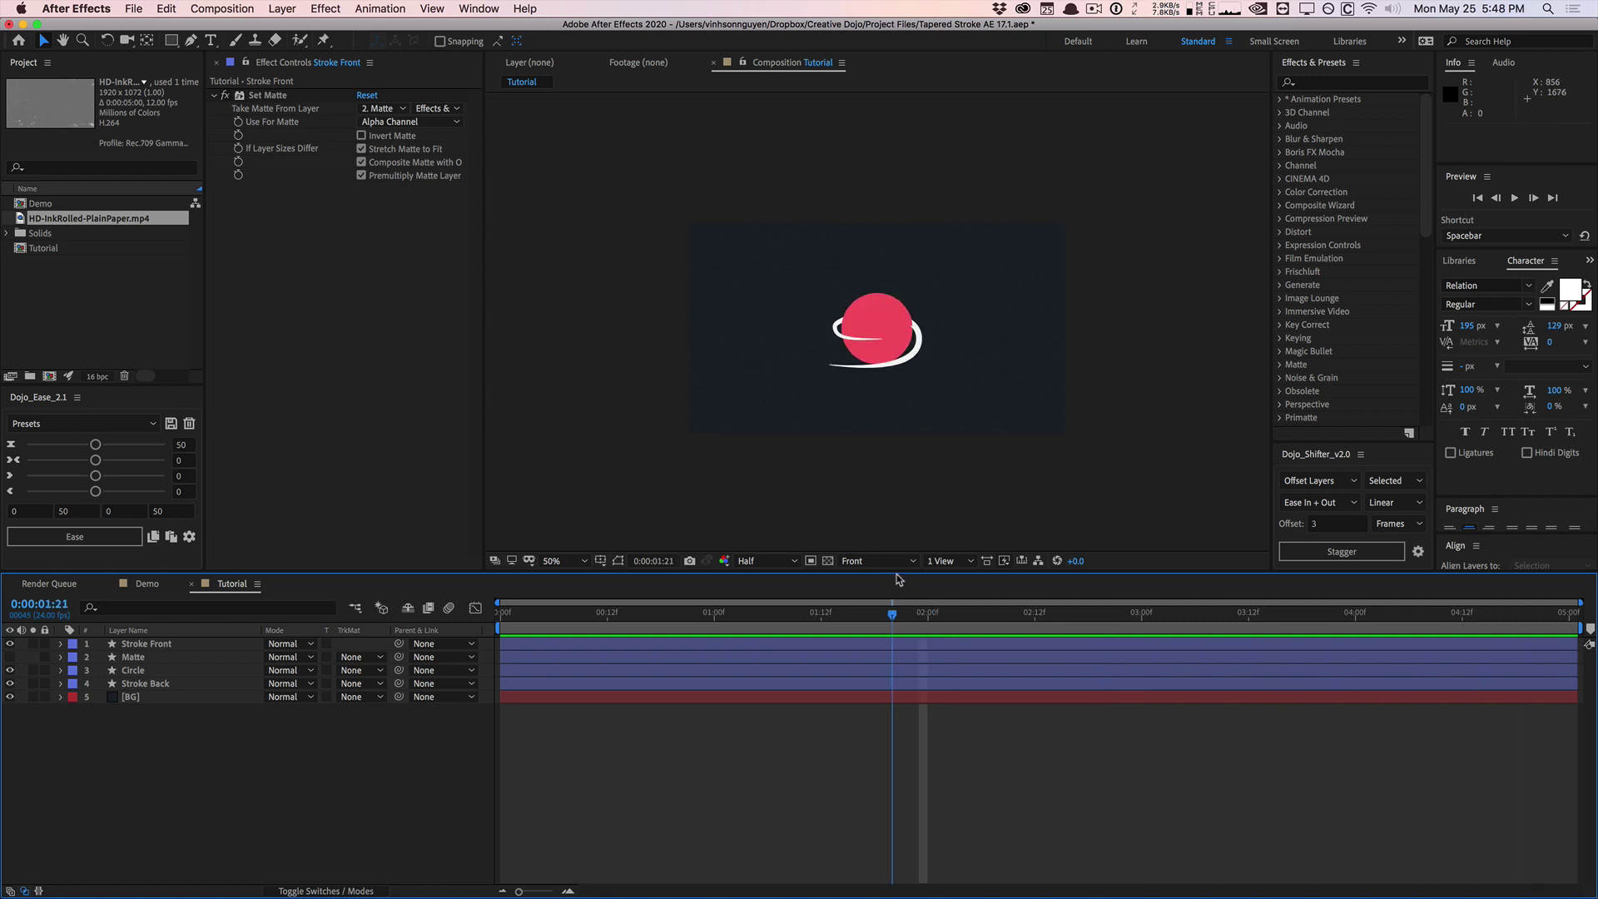
pyautogui.click(911, 614)
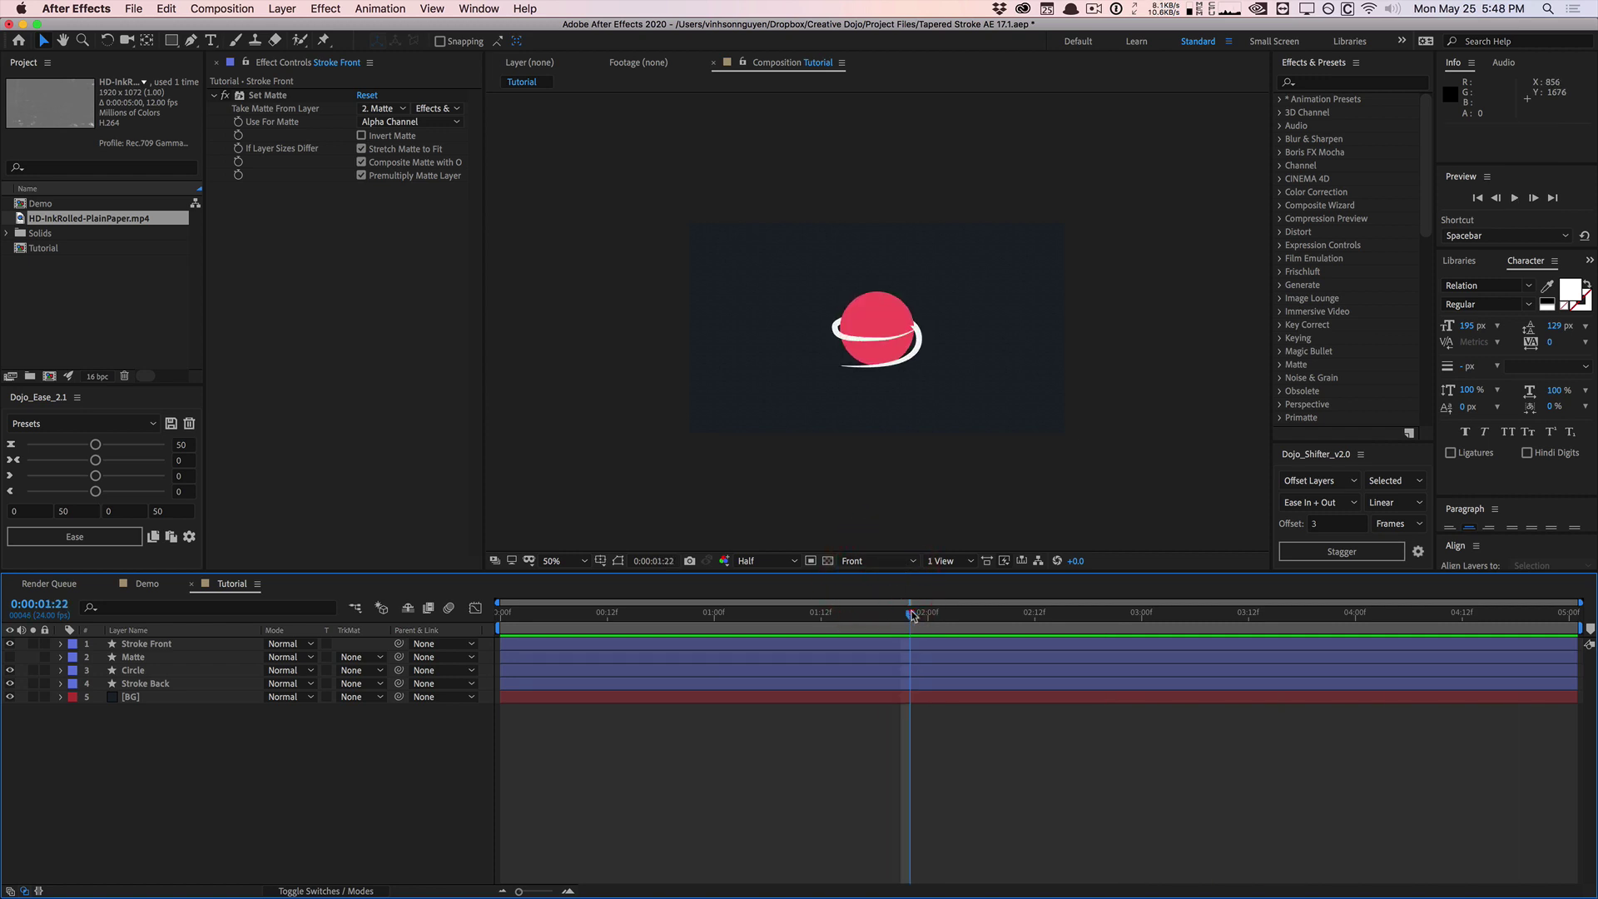
# Set the Matte layer's Linear Wipe transition completion to 51% and preview the animation.
pyautogui.click(169, 657)
pyautogui.click(166, 648)
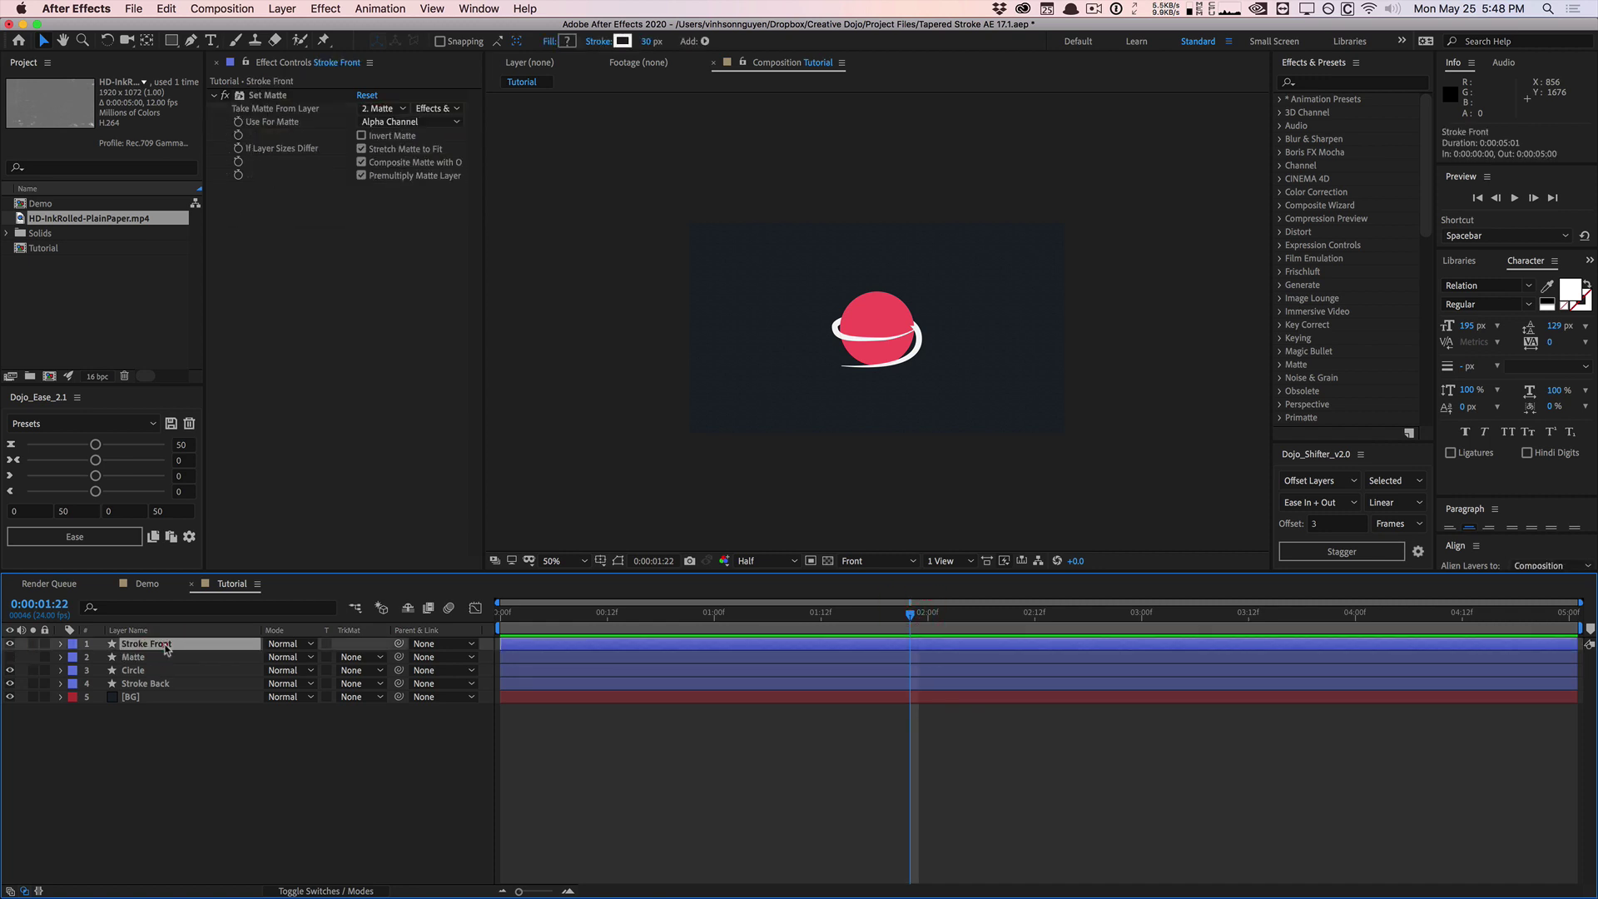
pyautogui.click(167, 658)
pyautogui.click(363, 166)
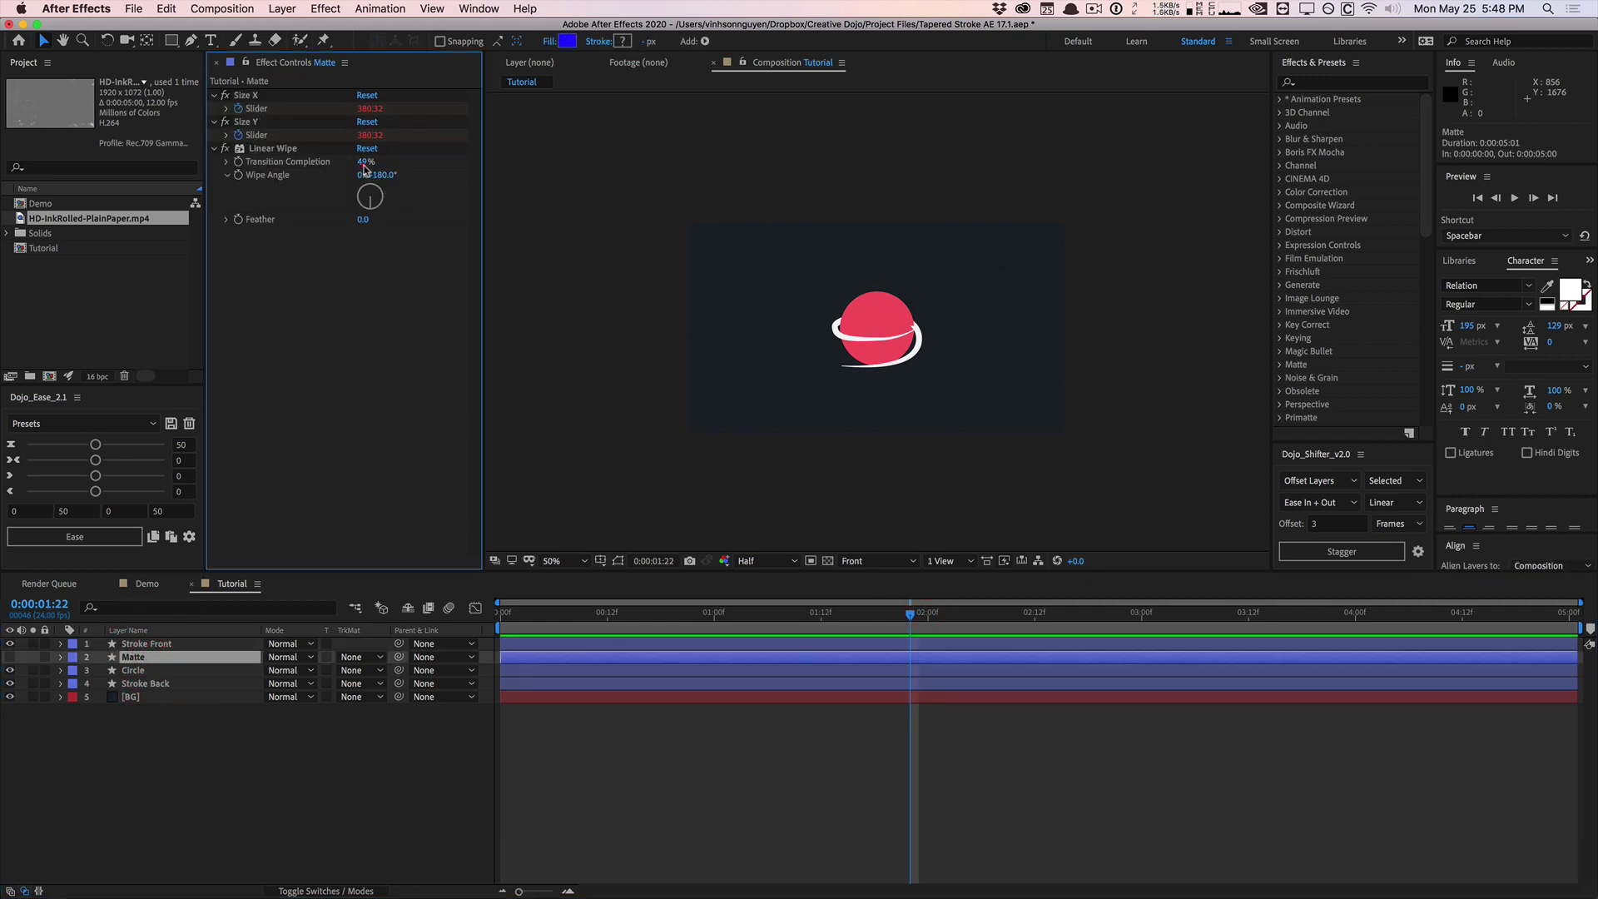
pyautogui.press('Up')
pyautogui.press('Up')
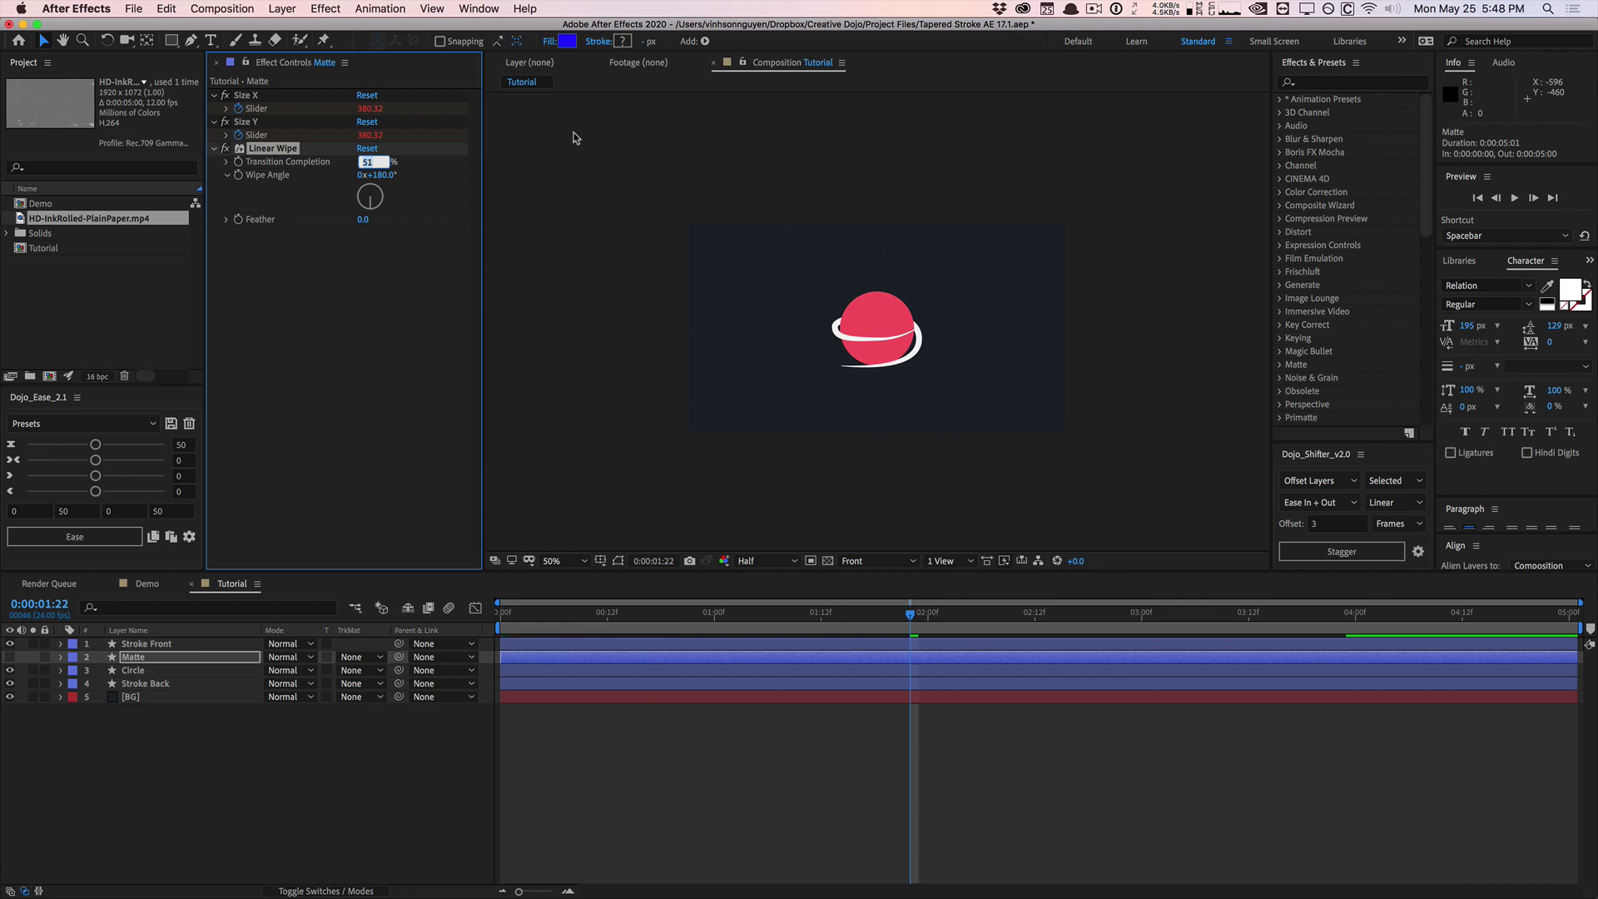
pyautogui.moveTo(936, 613)
pyautogui.mouseDown()
pyautogui.moveTo(1063, 606)
pyautogui.moveTo(925, 605)
pyautogui.mouseUp()
pyautogui.press('space')
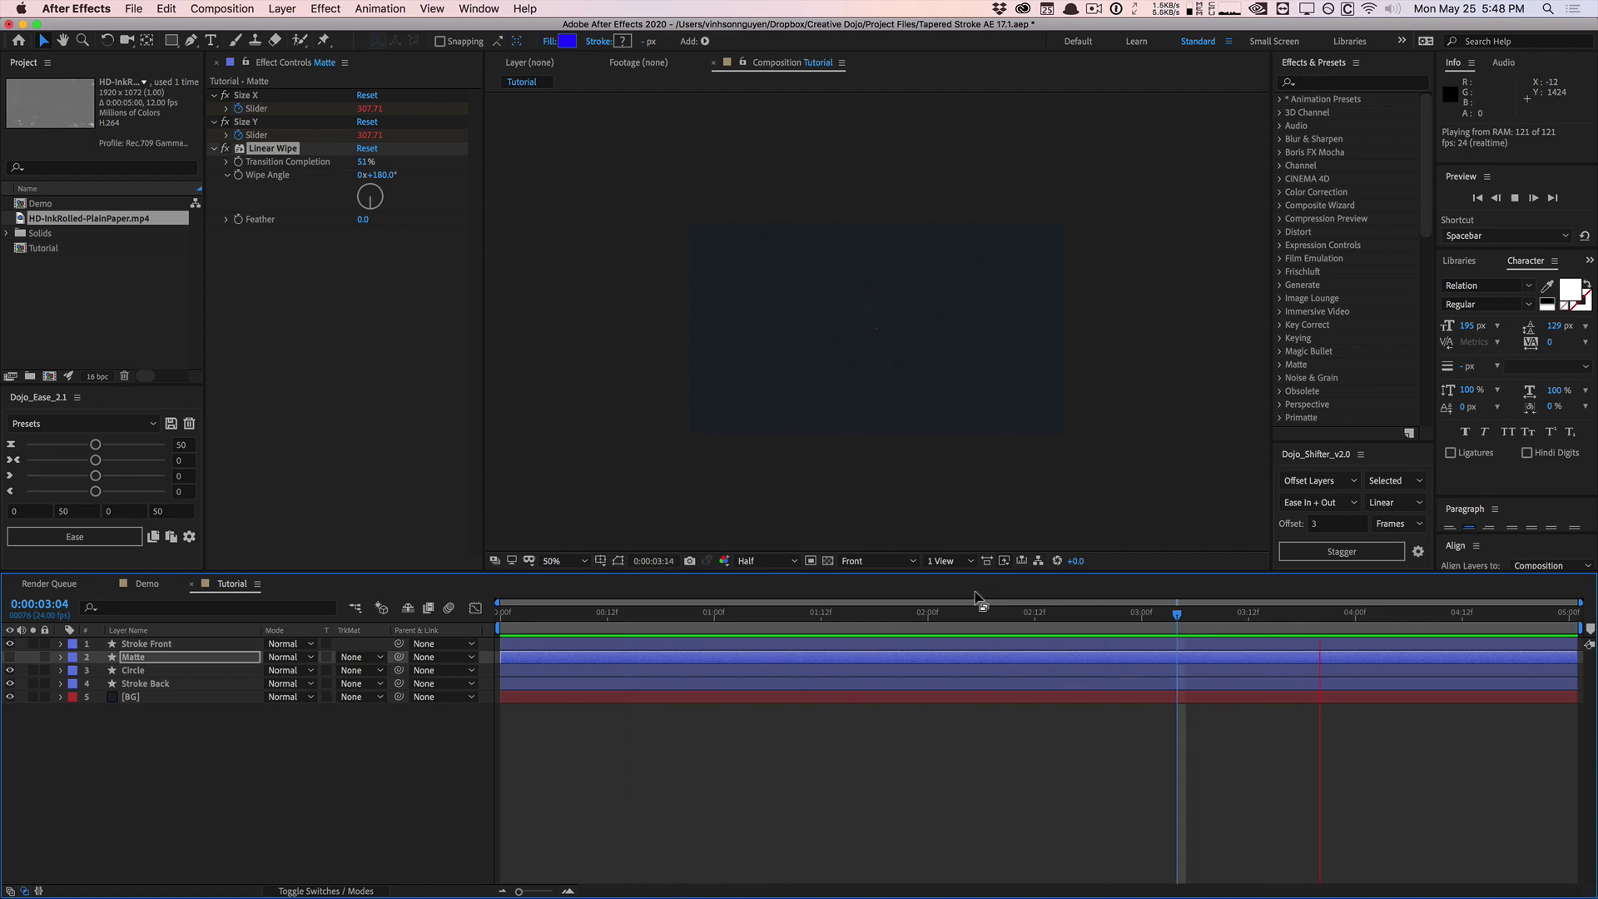
pyautogui.click(830, 621)
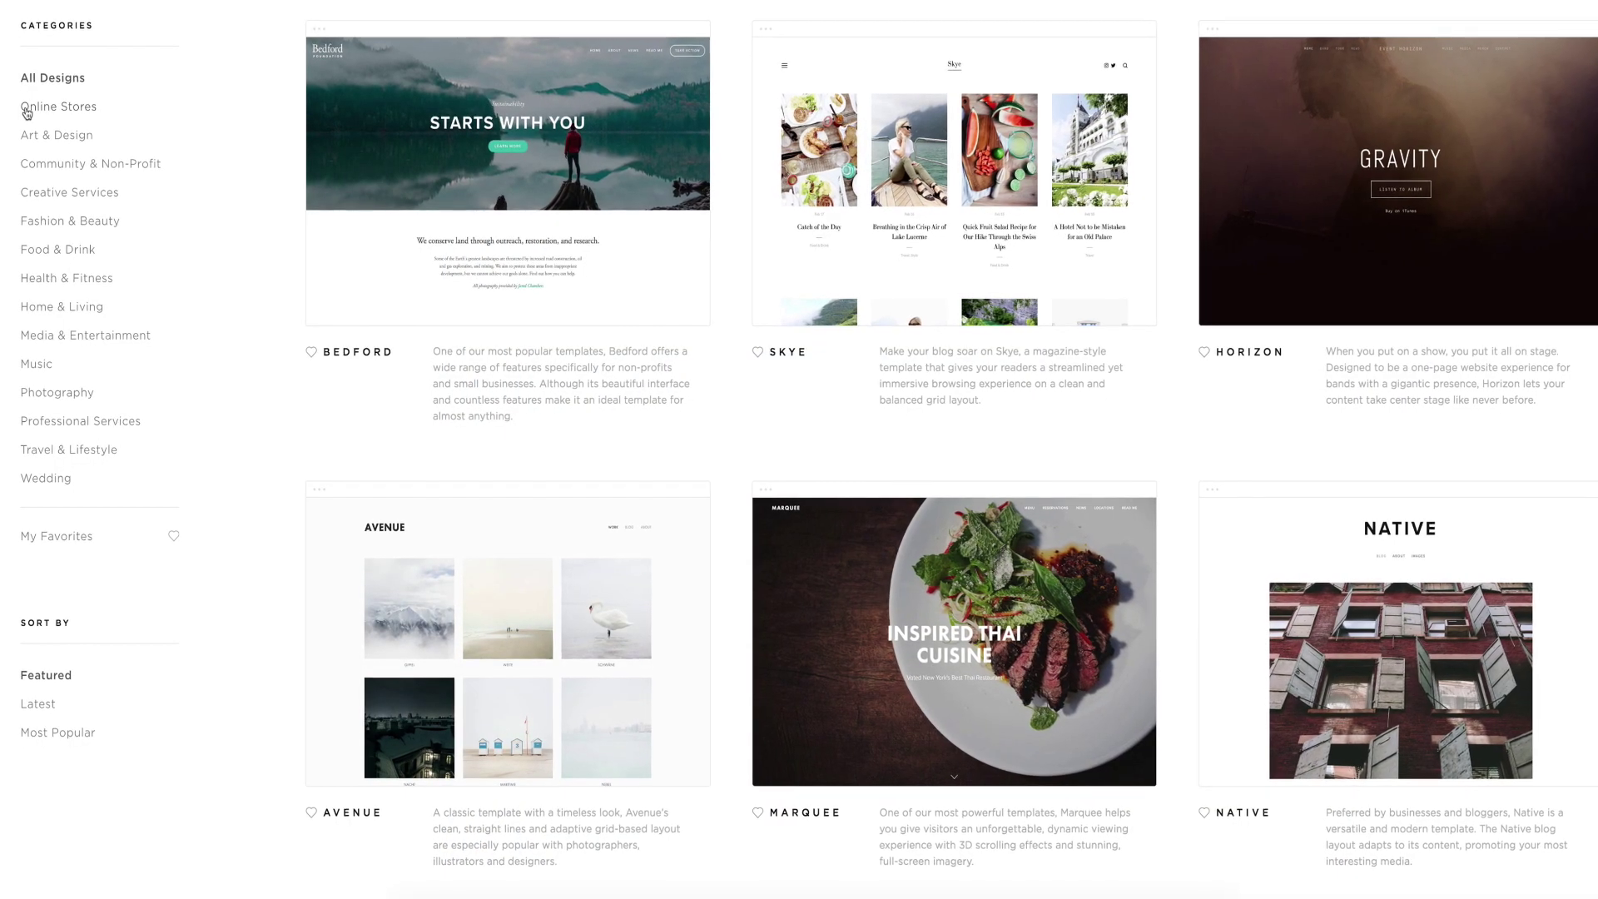
# Switch to the website template gallery and browse the Online Stores and Art & Design categories and a template's style settings.
pyautogui.click(26, 112)
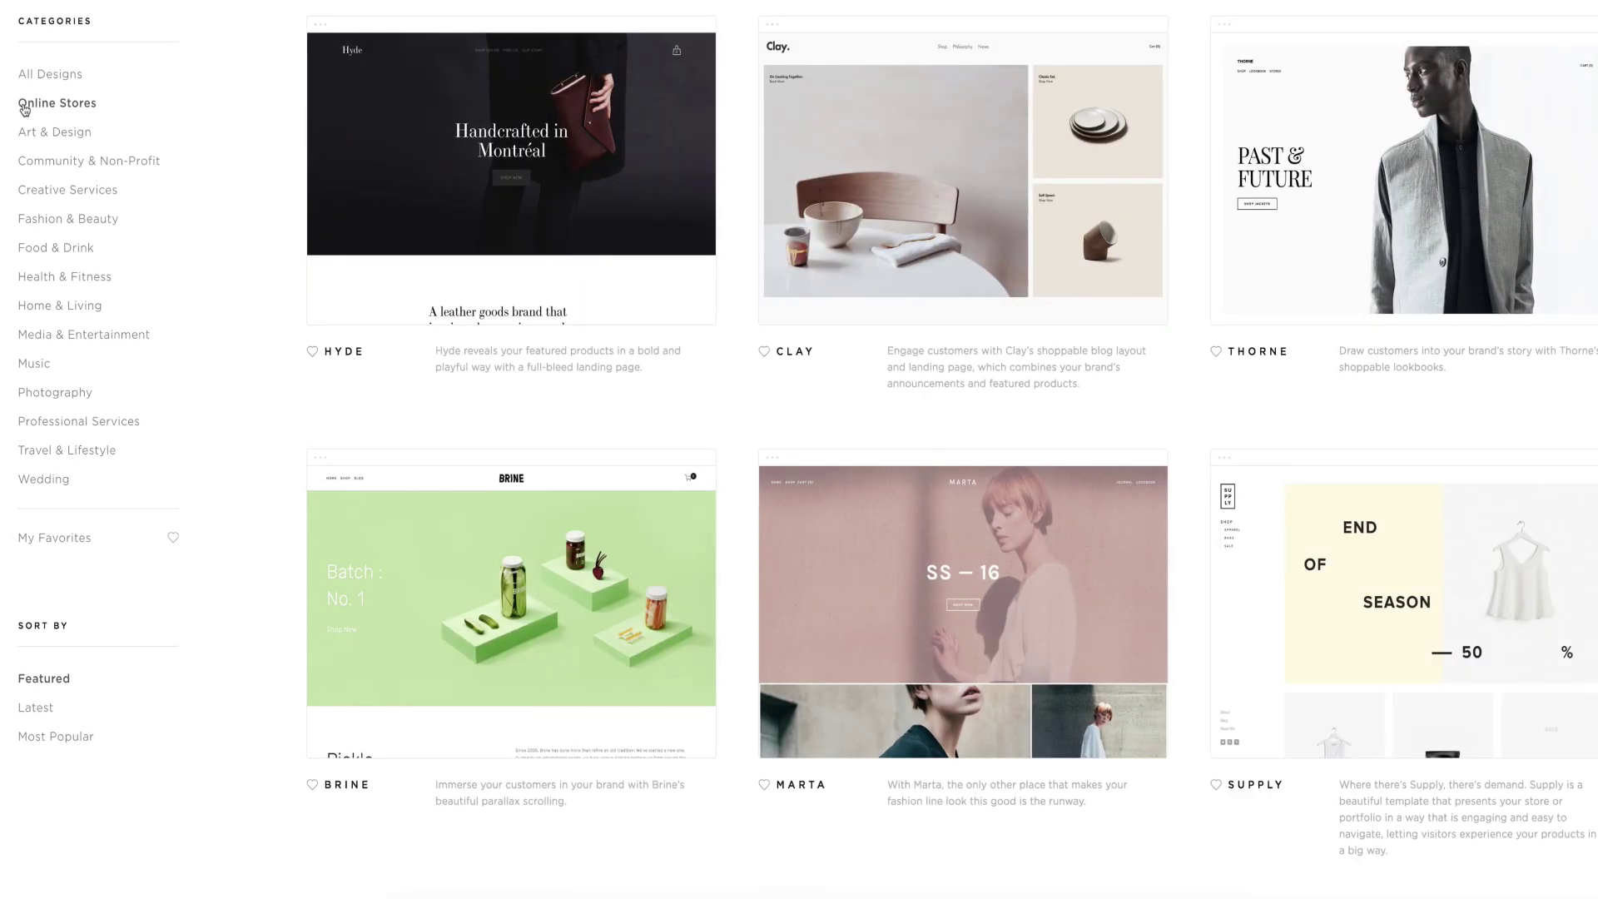
pyautogui.click(25, 131)
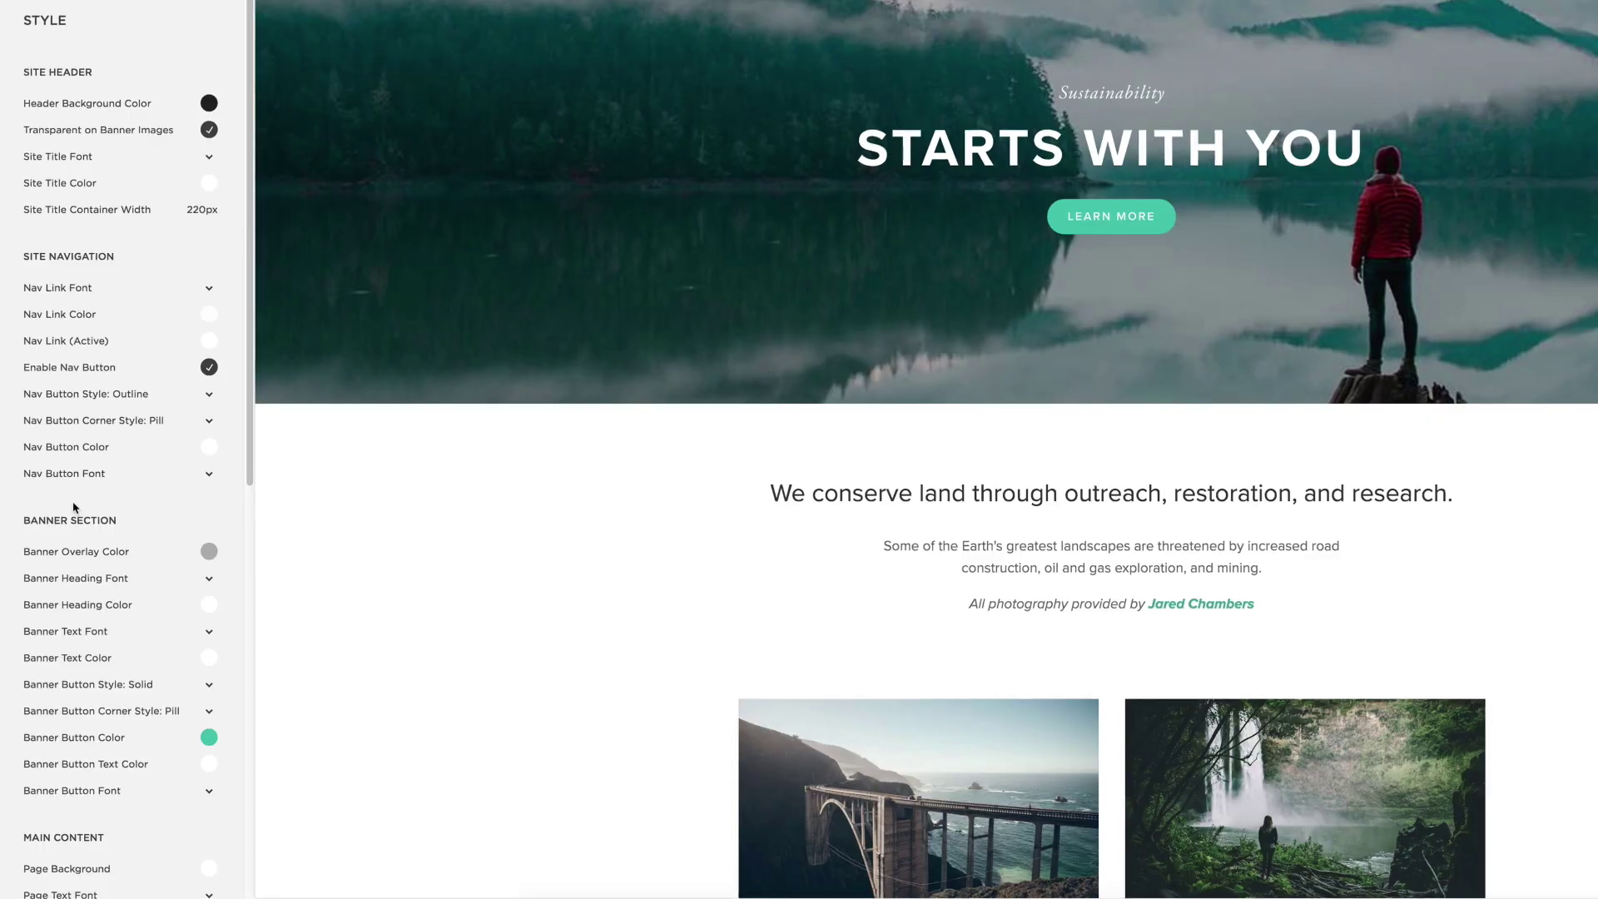
pyautogui.scroll(-5, 73, 507)
pyautogui.click(209, 472)
pyautogui.moveTo(108, 367); pyautogui.dragTo(133, 368)
pyautogui.moveTo(53, 480); pyautogui.dragTo(39, 486)
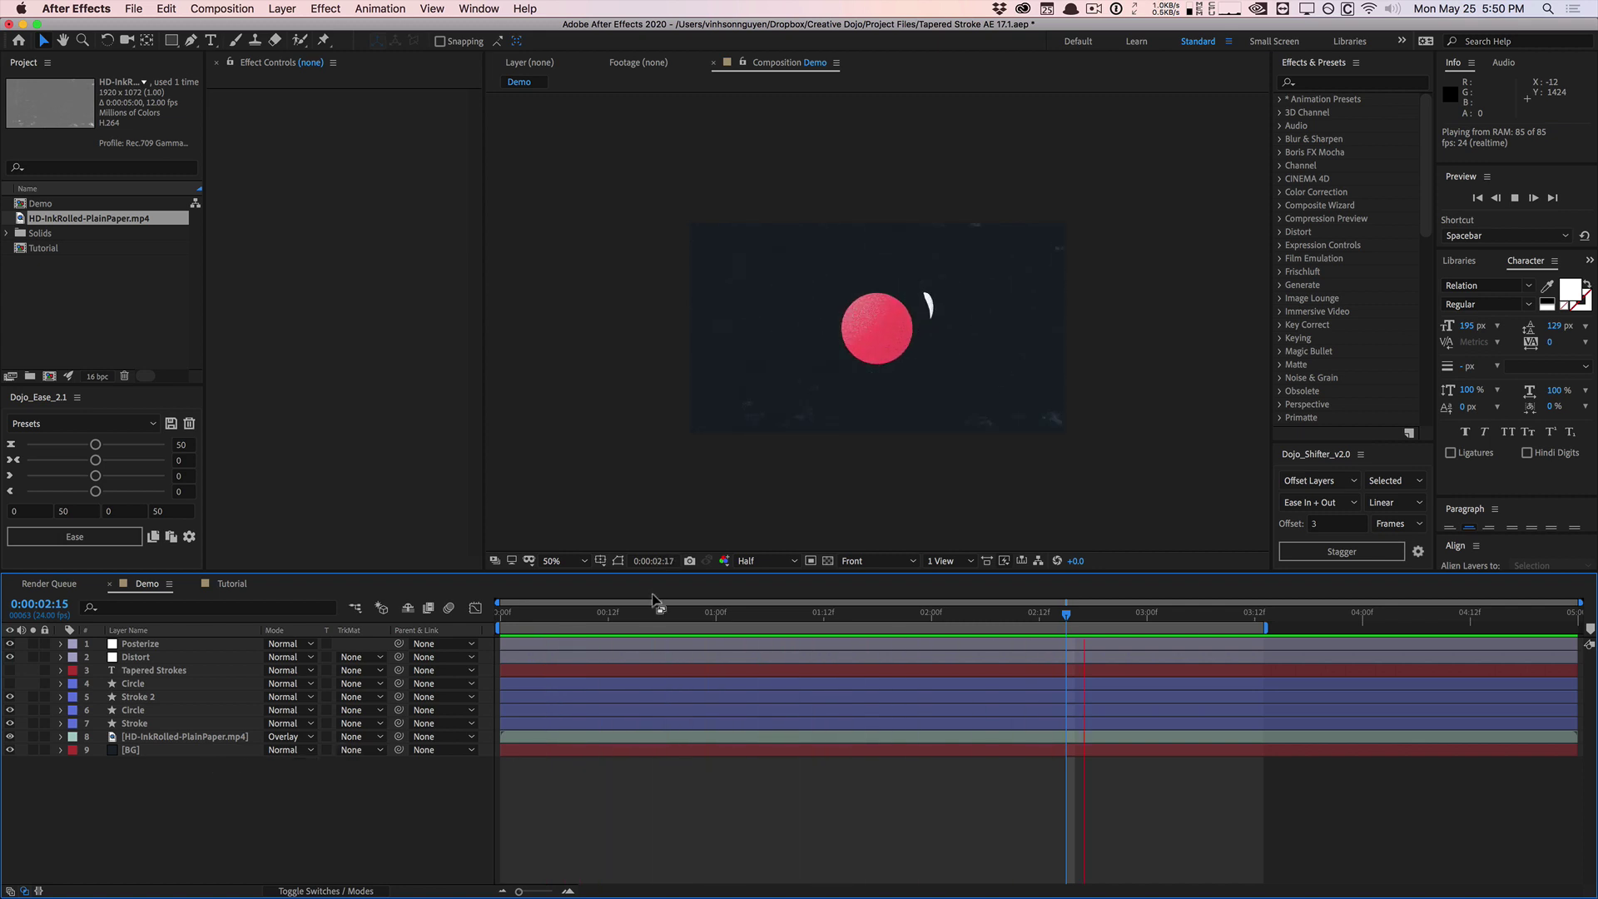
# In the After Effects Demo composition, solo the HD-InkRolled-PlainPaper.mp4 texture layer and preview it to examine the paper overlay.
pyautogui.moveTo(637, 619); pyautogui.dragTo(689, 614)
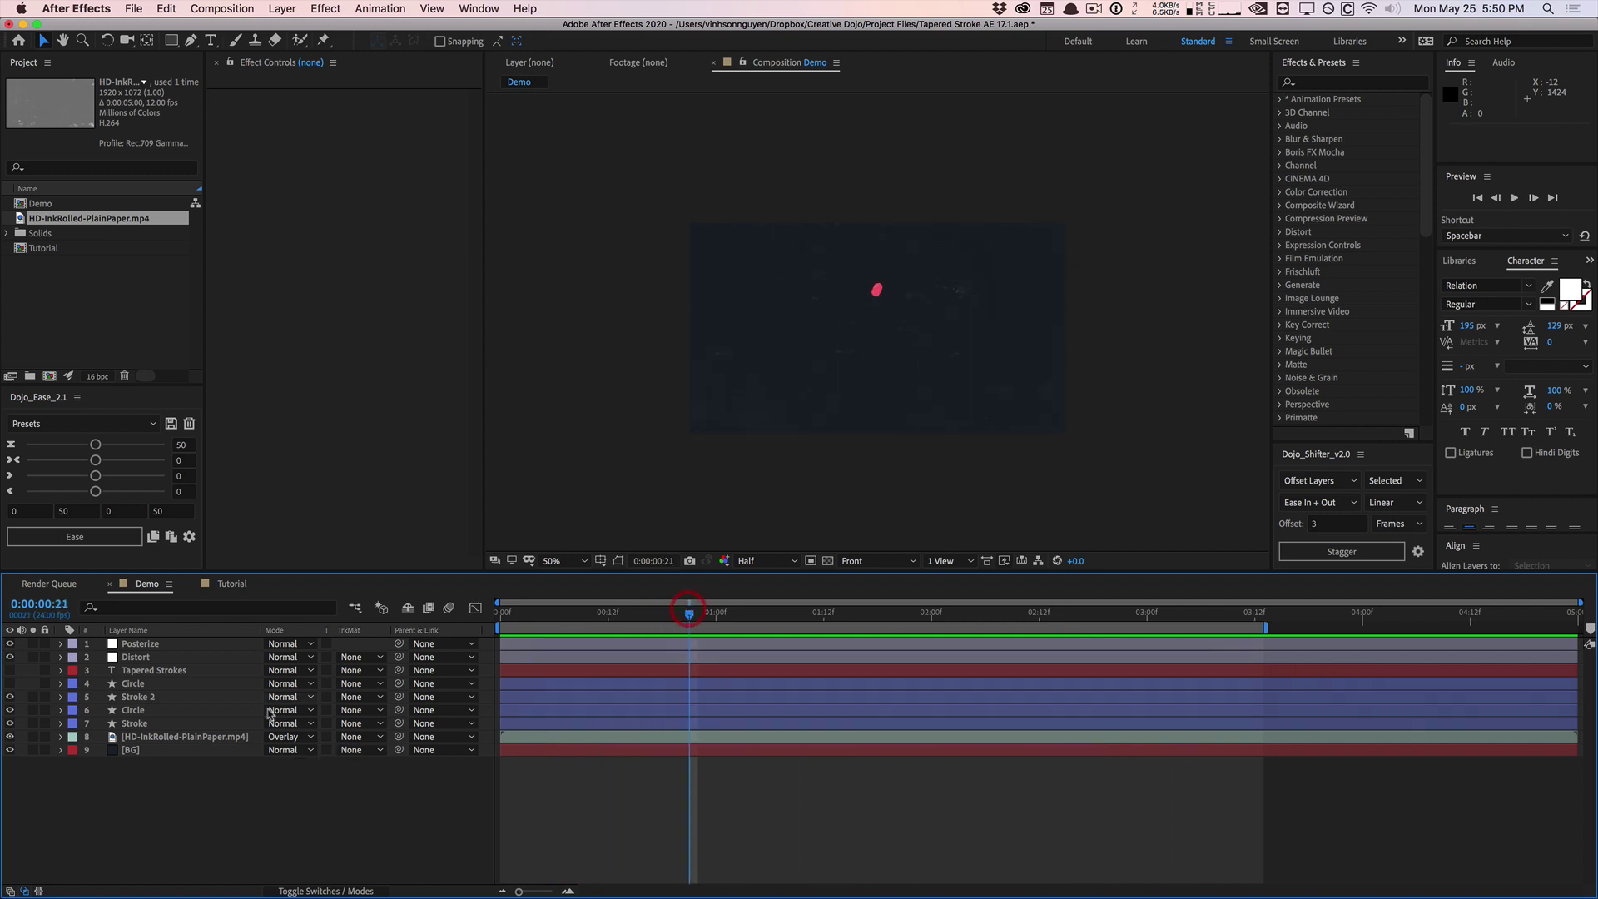
pyautogui.click(210, 738)
pyautogui.moveTo(583, 614); pyautogui.dragTo(752, 613)
pyautogui.click(33, 736)
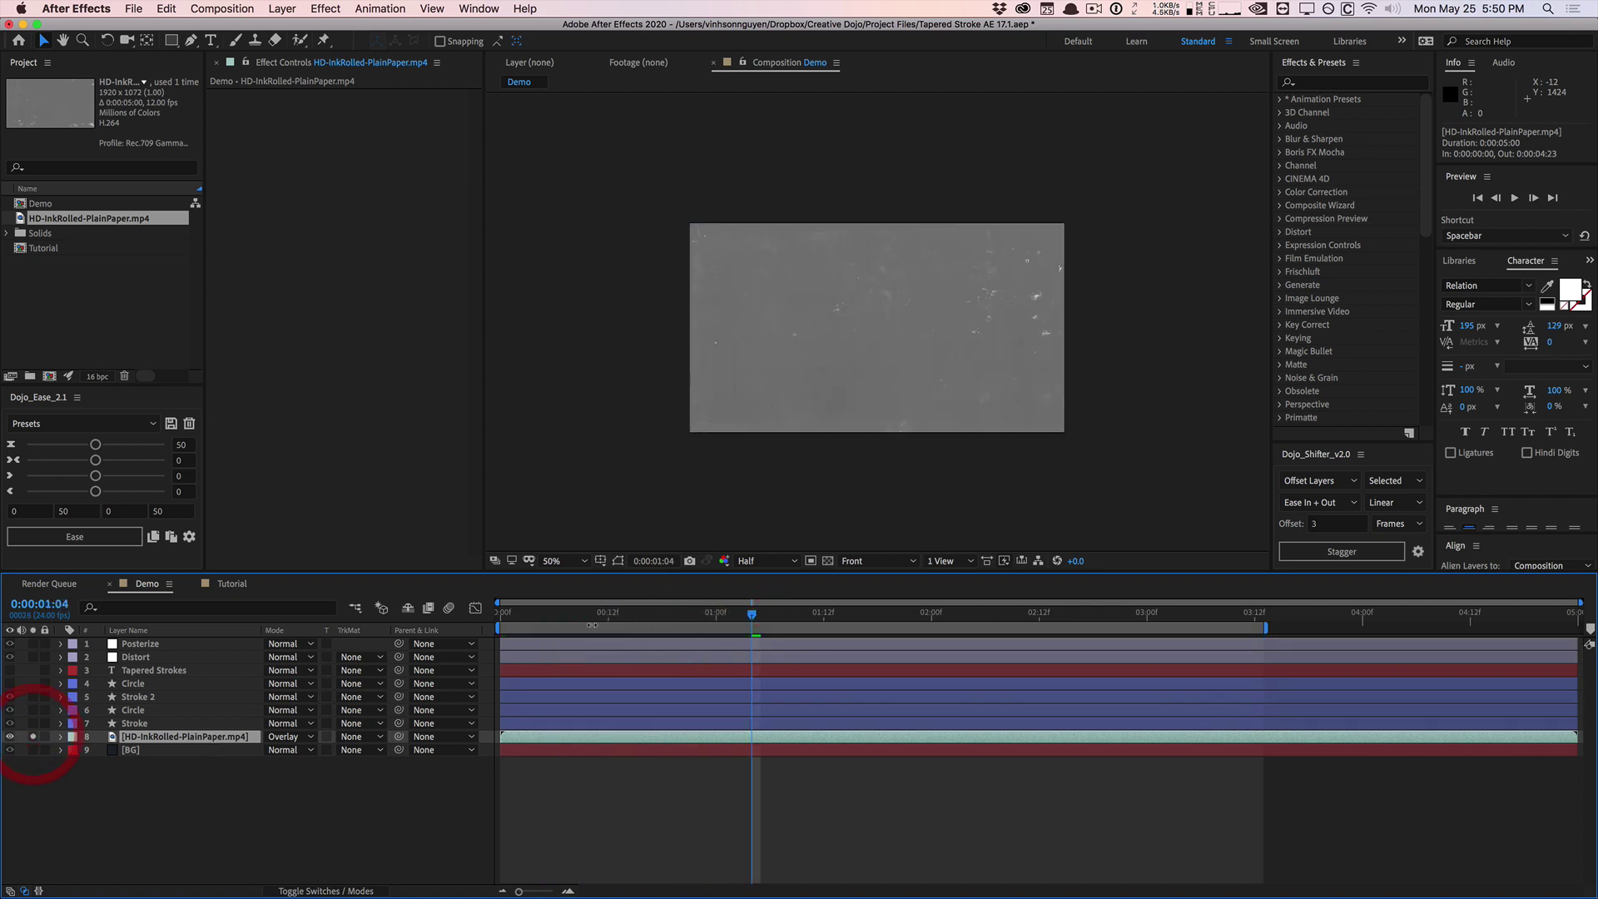
pyautogui.press('space')
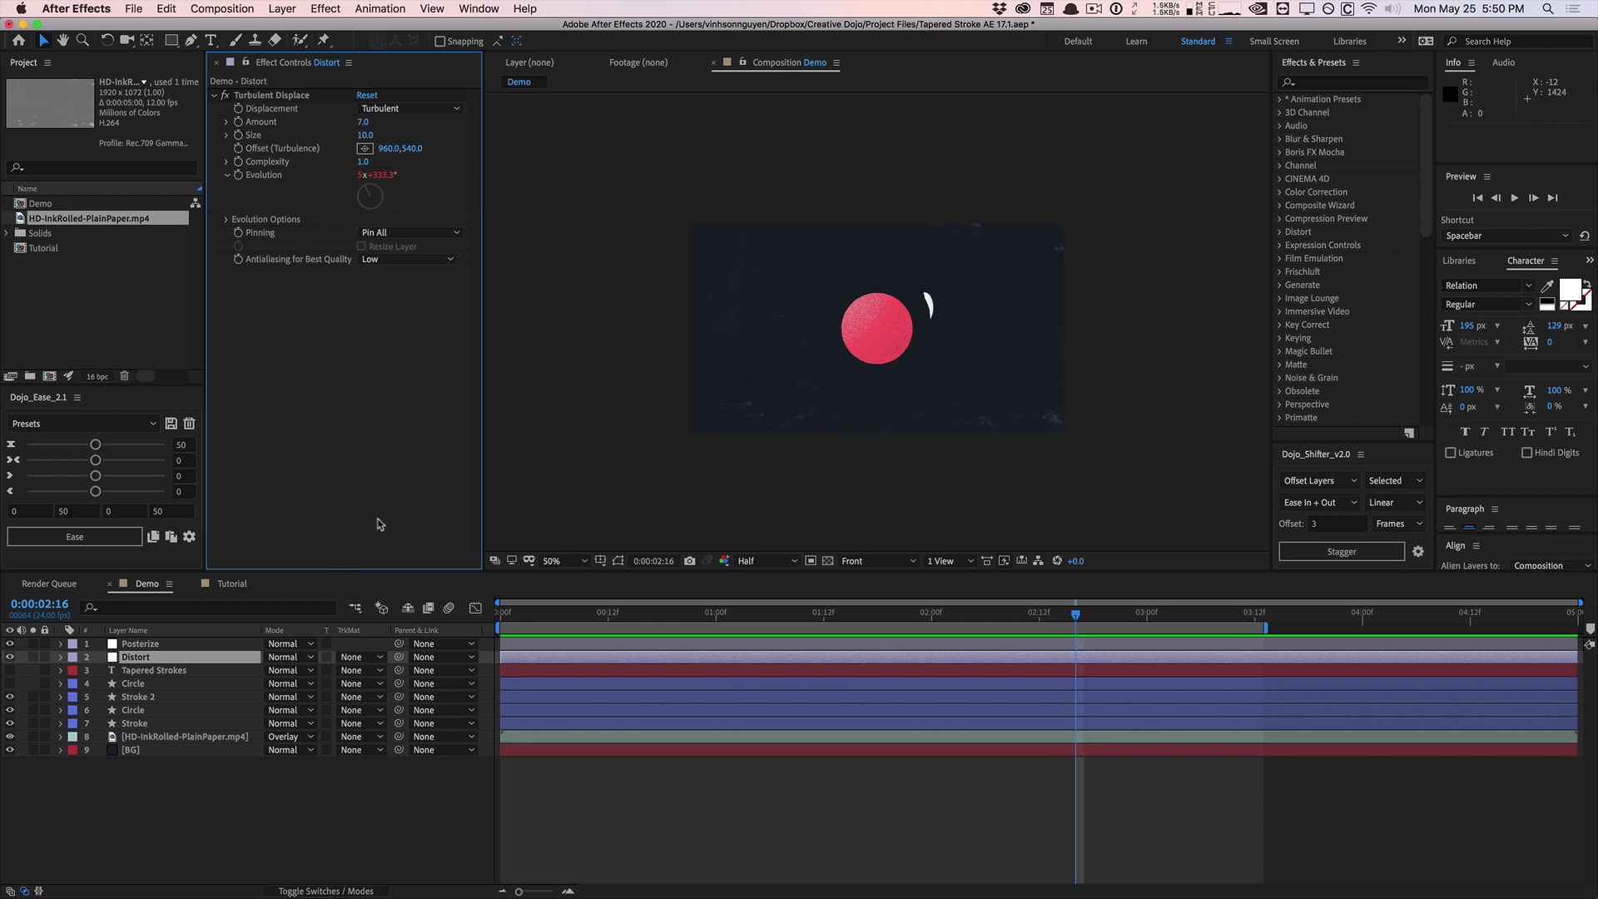
# Scrub the Demo composition to 0:00:02:03, examine the Posterize layer's Posterize Time settings, and preview the animation.
pyautogui.moveTo(580, 613); pyautogui.dragTo(955, 589)
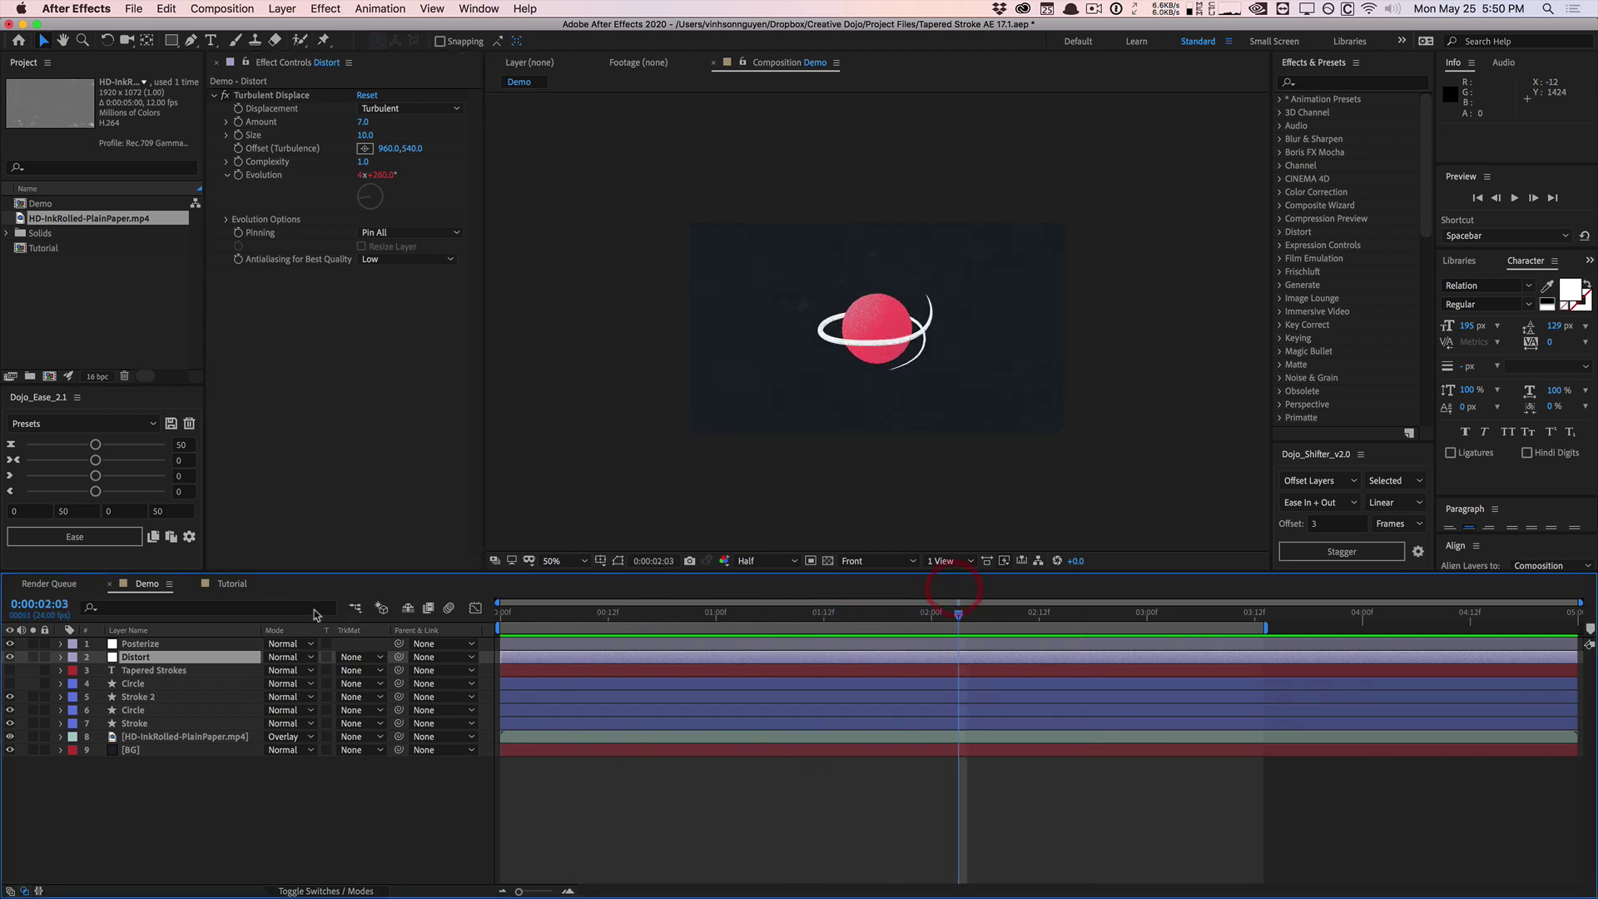
pyautogui.click(153, 644)
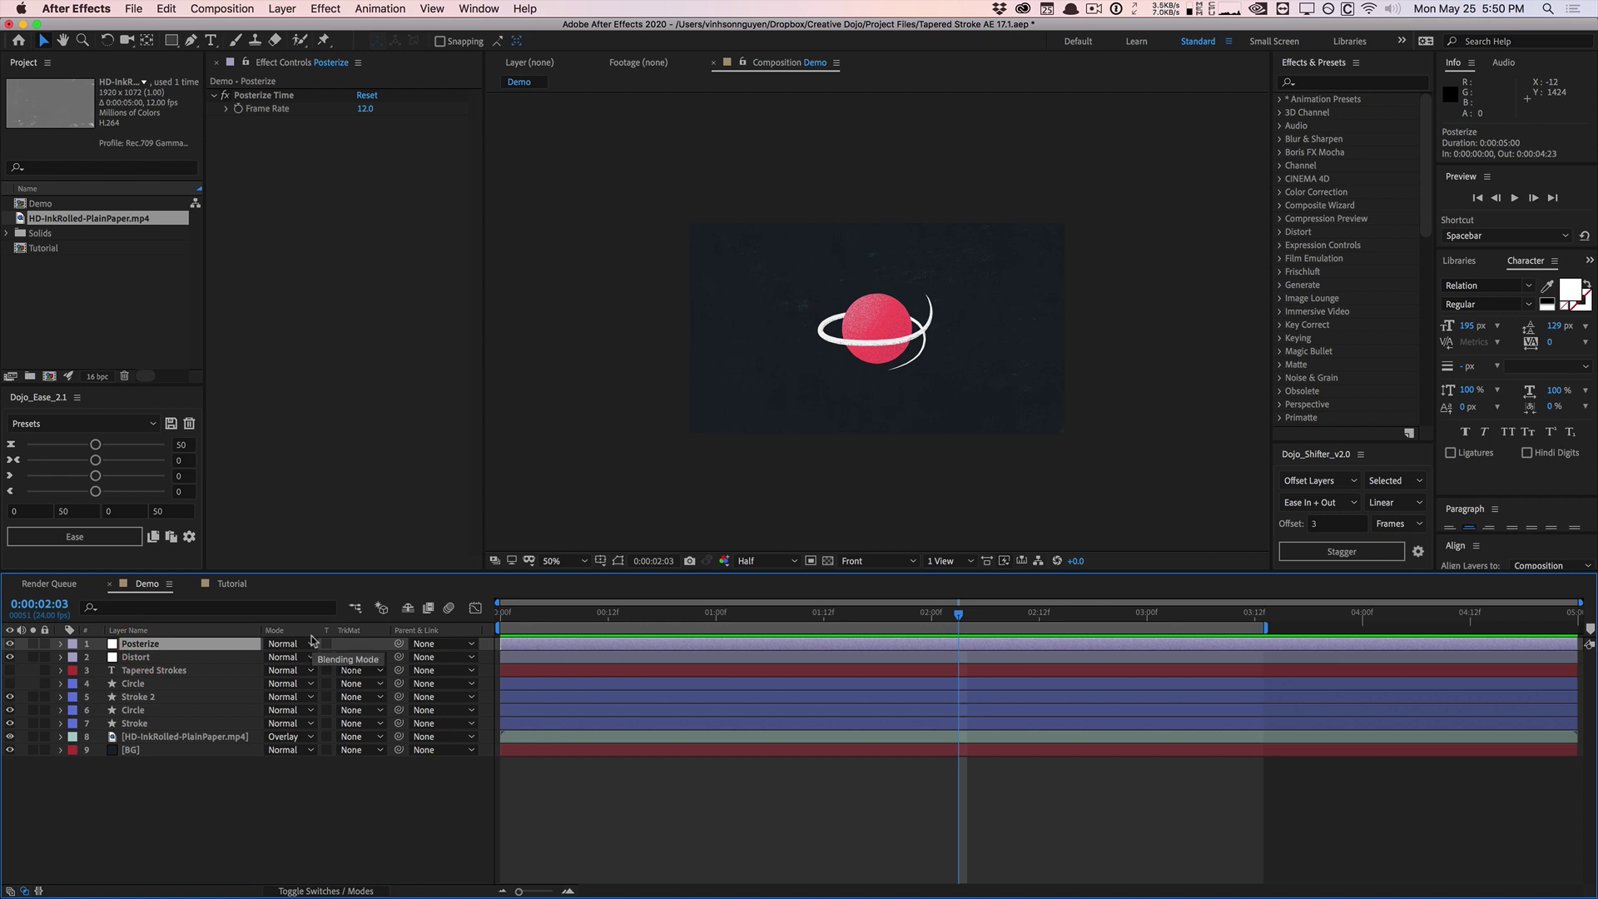
pyautogui.press('space')
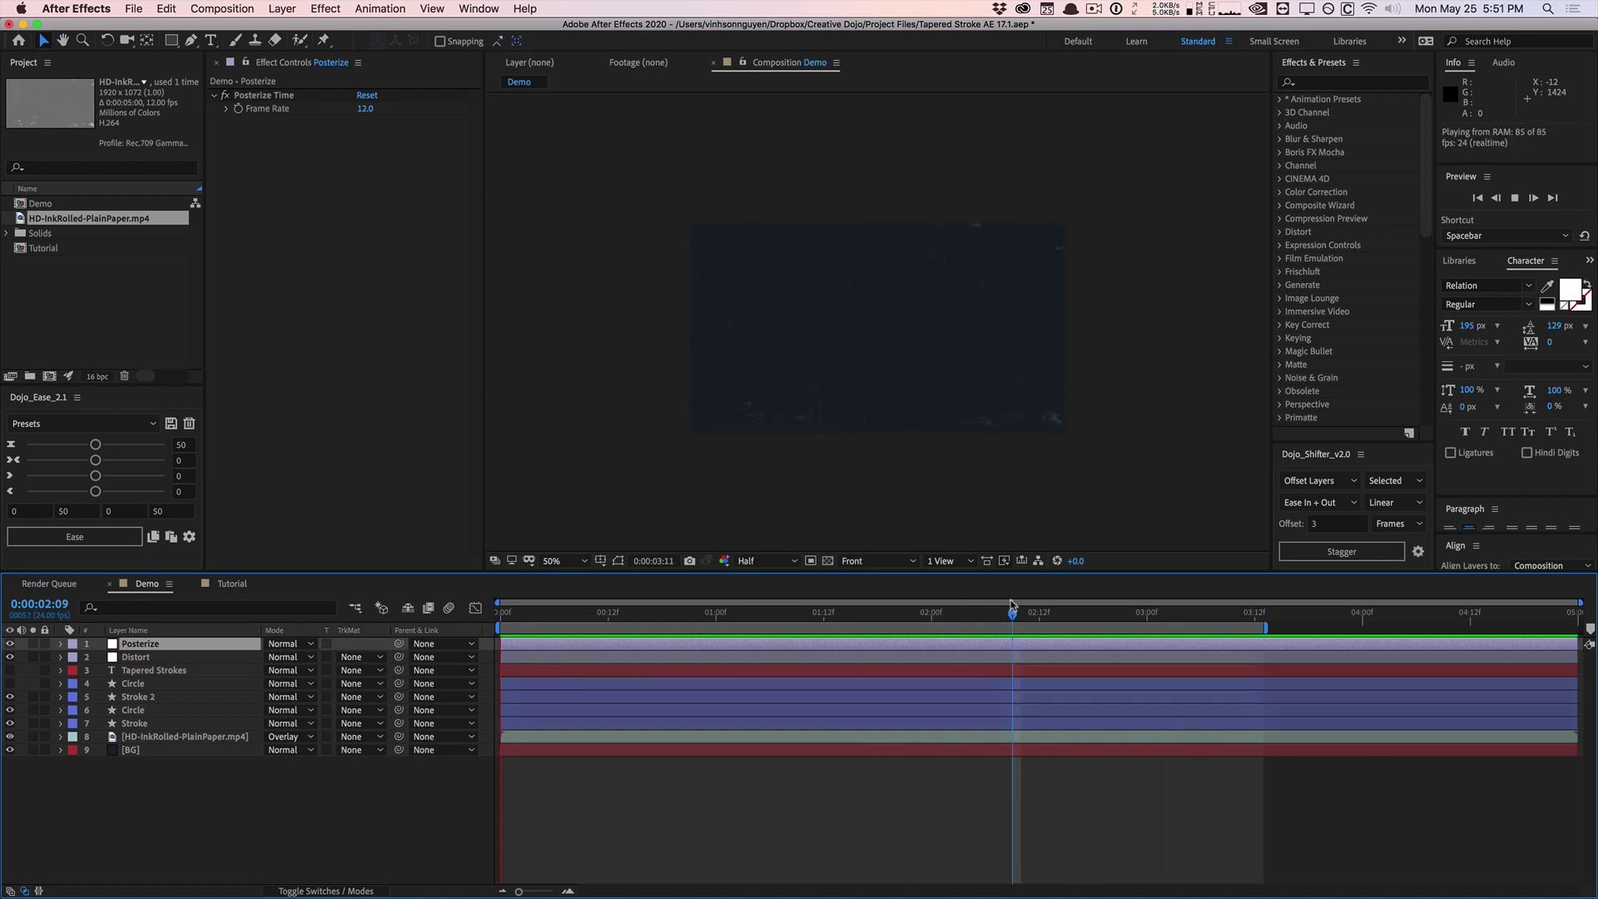